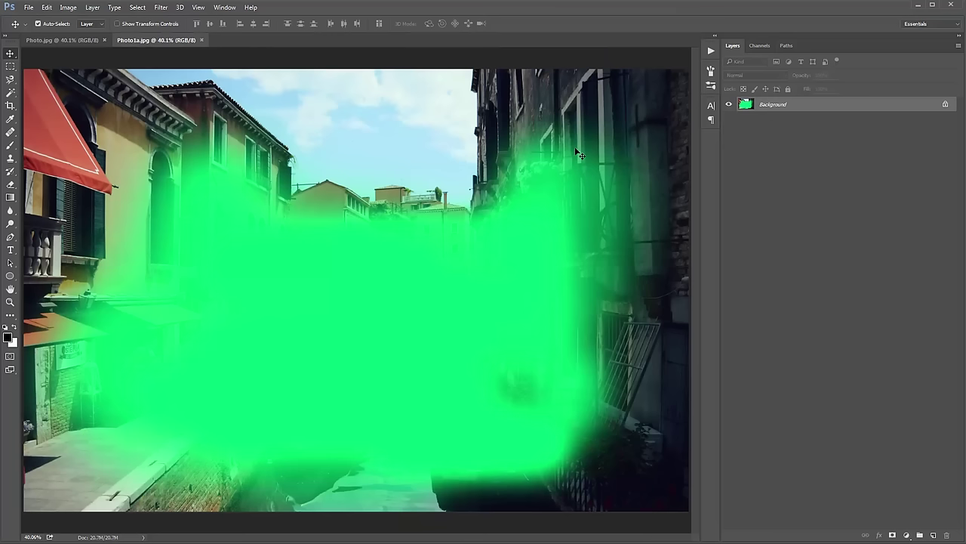
Step: Close the Photo1a.jpg document and make the Layers panel narrower
{"action": "key", "text": "ctrl+w"}
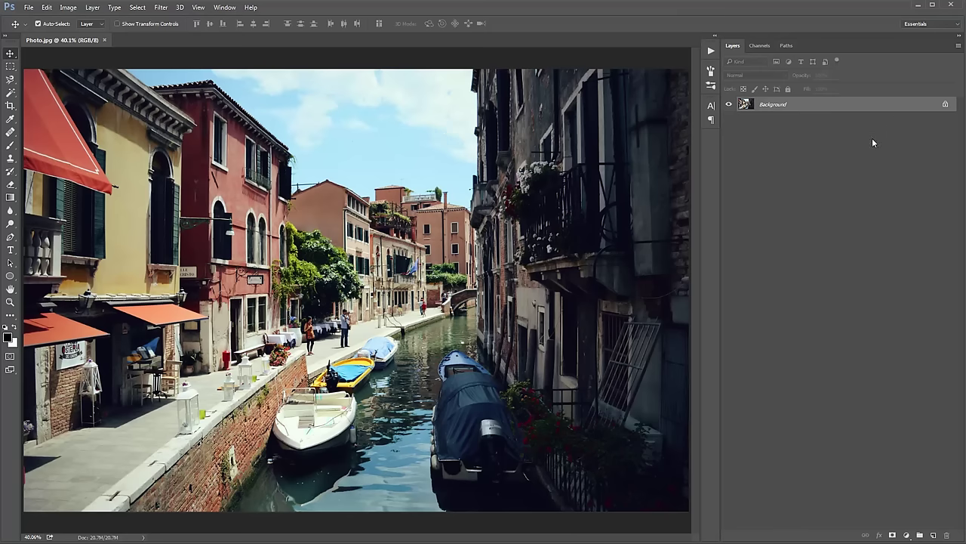
{"action": "left_click_drag", "start_coordinate": [721, 140], "coordinate": [767, 119]}
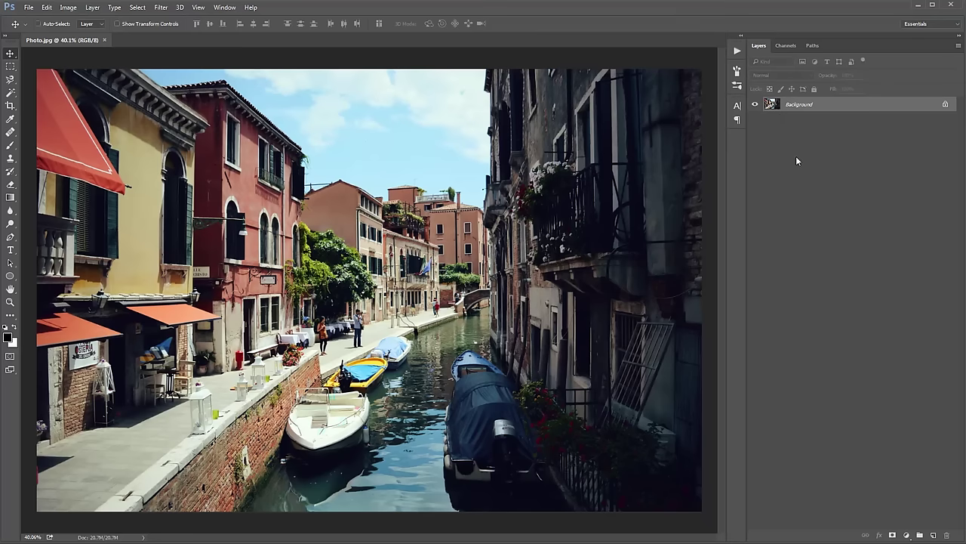
Step: Replace the Background with a duplicate of it and convert that duplicate into the Background layer
{"action": "key", "text": "ctrl+j"}
{"action": "key", "text": "alt+bracketleft"}
{"action": "key", "text": "Delete"}
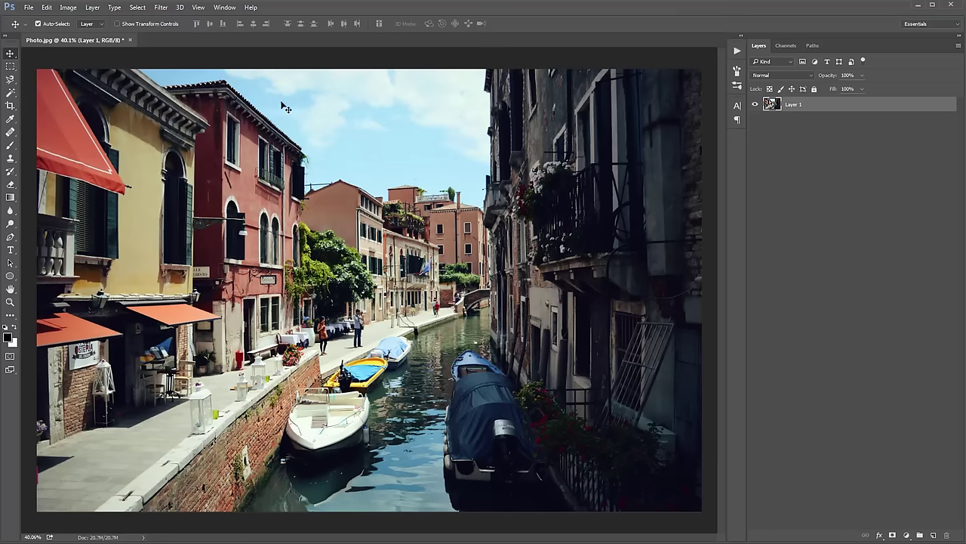
{"action": "left_click", "coordinate": [96, 11]}
{"action": "mouse_move", "coordinate": [99, 19]}
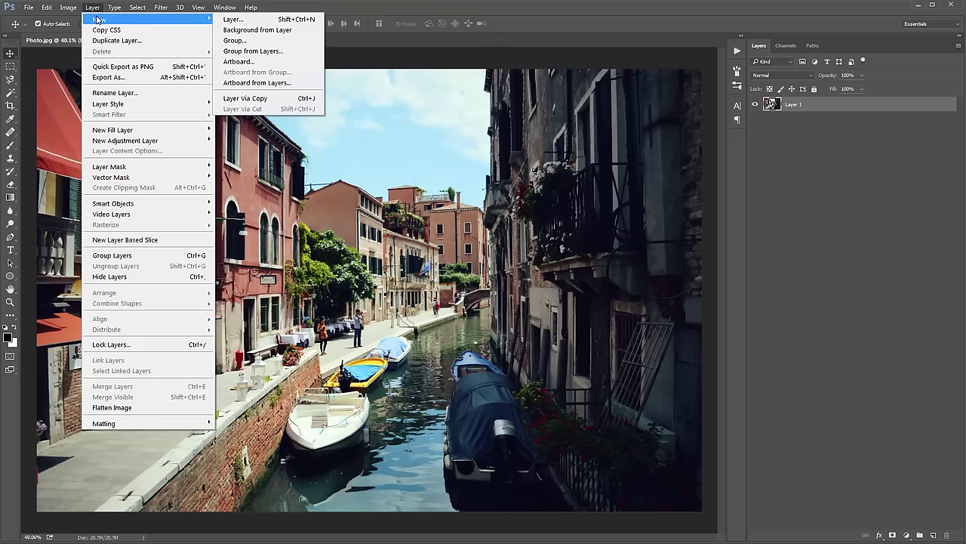
{"action": "left_click", "coordinate": [281, 30]}
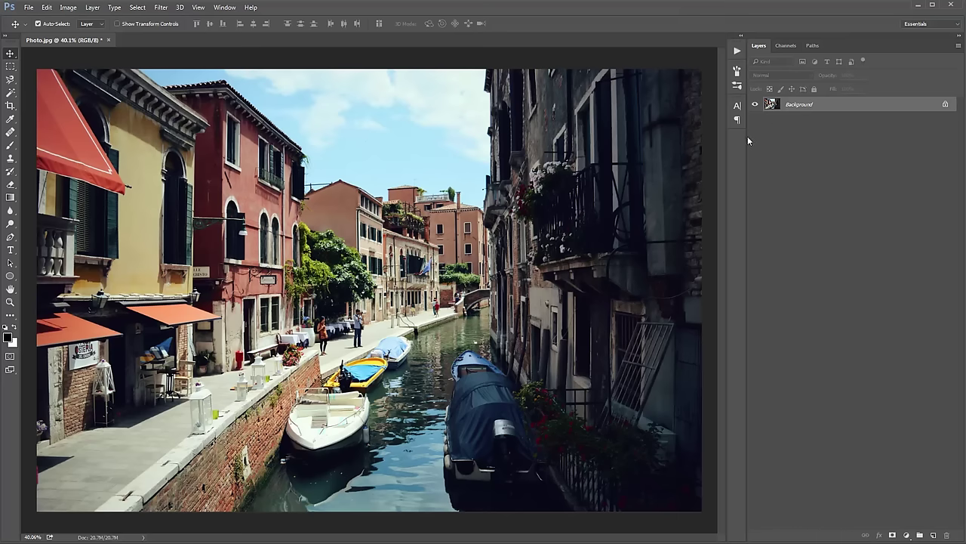
Step: Review the Layers panel options for default masks on fill layers and for adding "copy" to copied layers
{"action": "left_click_drag", "start_coordinate": [747, 136], "coordinate": [751, 136]}
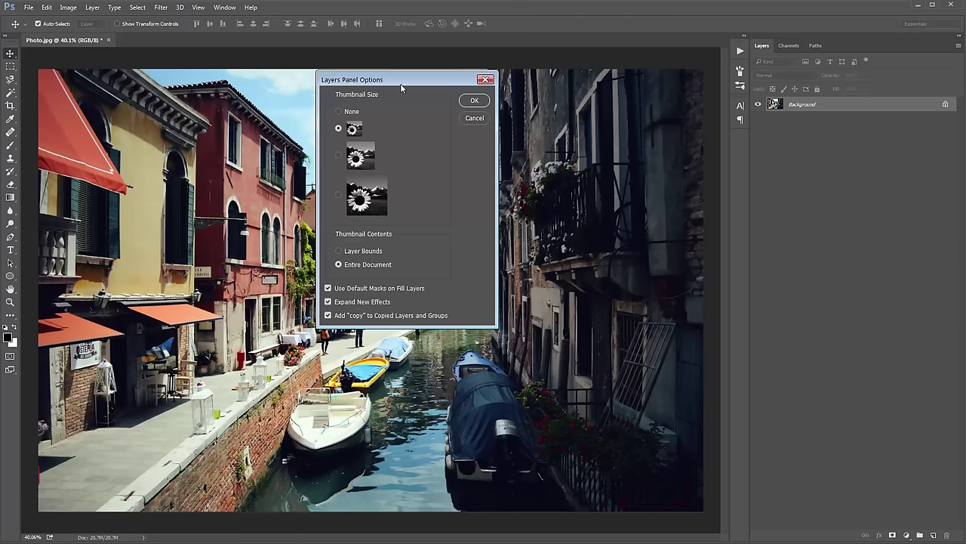
{"action": "left_click_drag", "start_coordinate": [401, 83], "coordinate": [370, 75]}
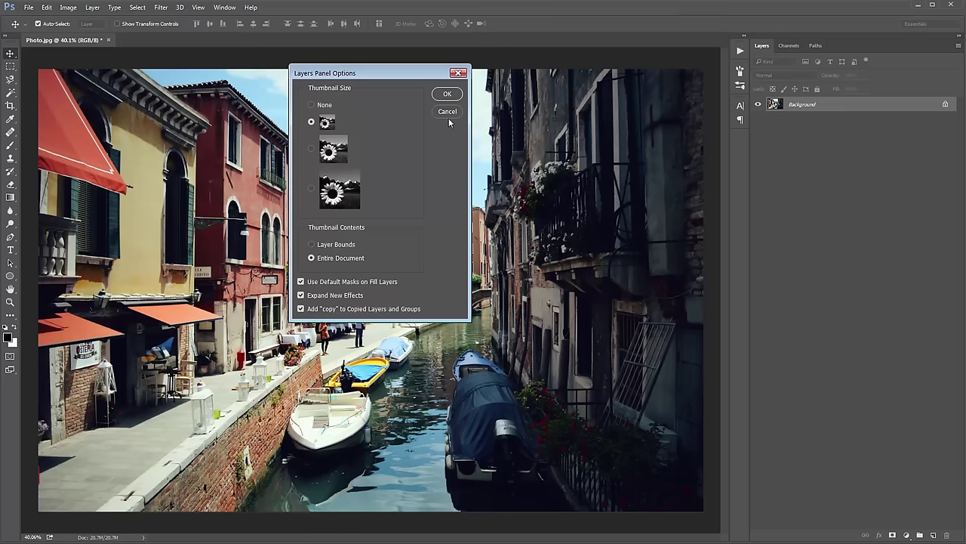
{"action": "left_click", "coordinate": [456, 94]}
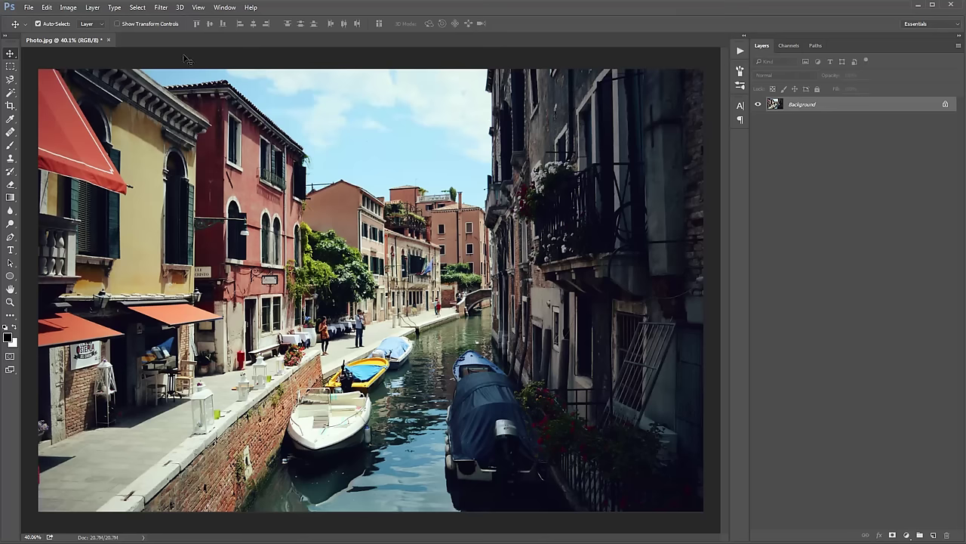
Step: Check the photo's colour mode and bit depth, and inspect its pixel dimensions in the Image Size settings
{"action": "left_click", "coordinate": [67, 9]}
{"action": "mouse_move", "coordinate": [66, 21]}
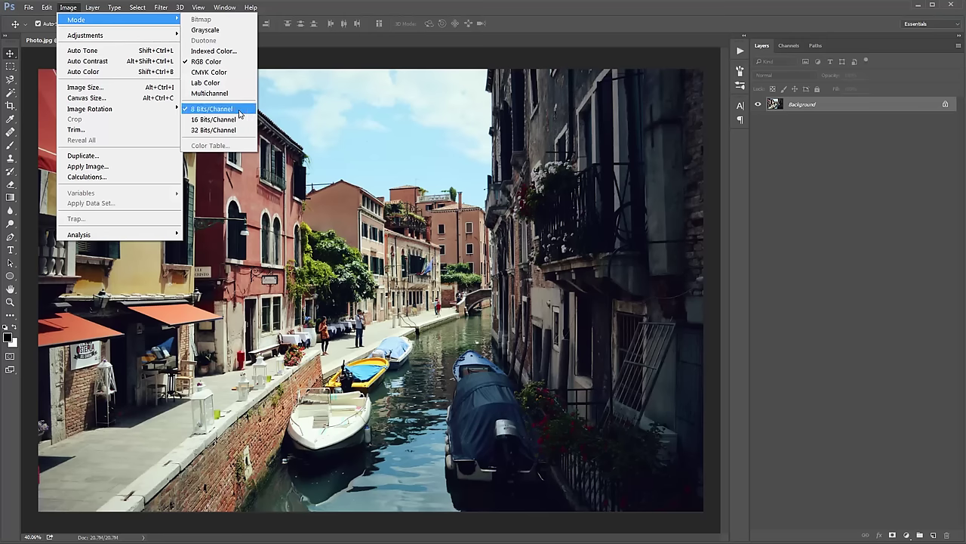
{"action": "left_click", "coordinate": [95, 88]}
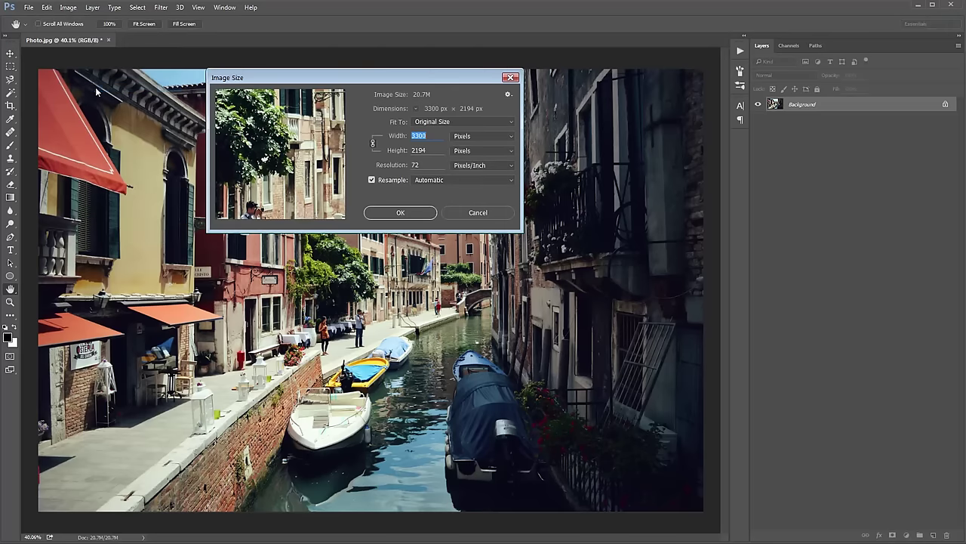
{"action": "left_click_drag", "start_coordinate": [316, 79], "coordinate": [434, 81]}
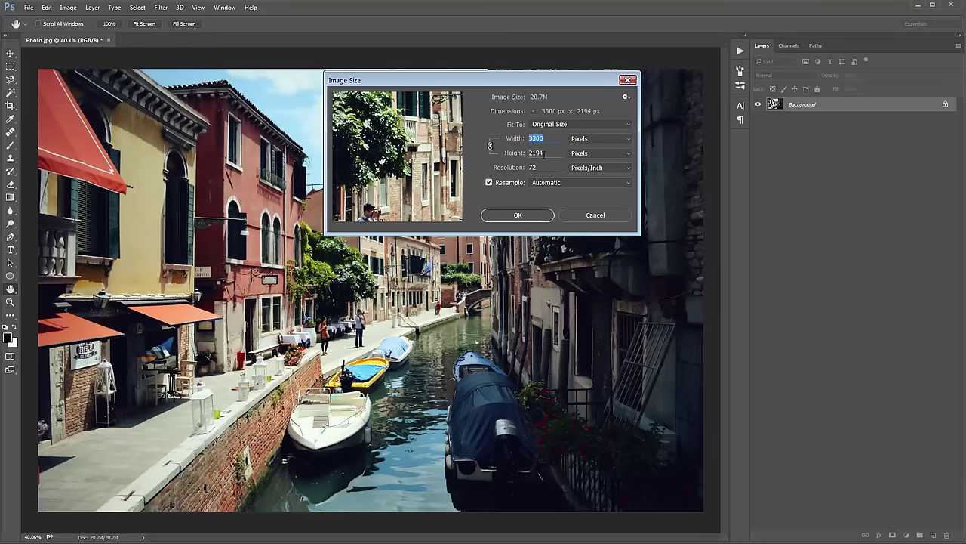
{"action": "key", "text": "Tab"}
{"action": "left_click", "coordinate": [550, 138]}
{"action": "mouse_move", "coordinate": [355, 190]}
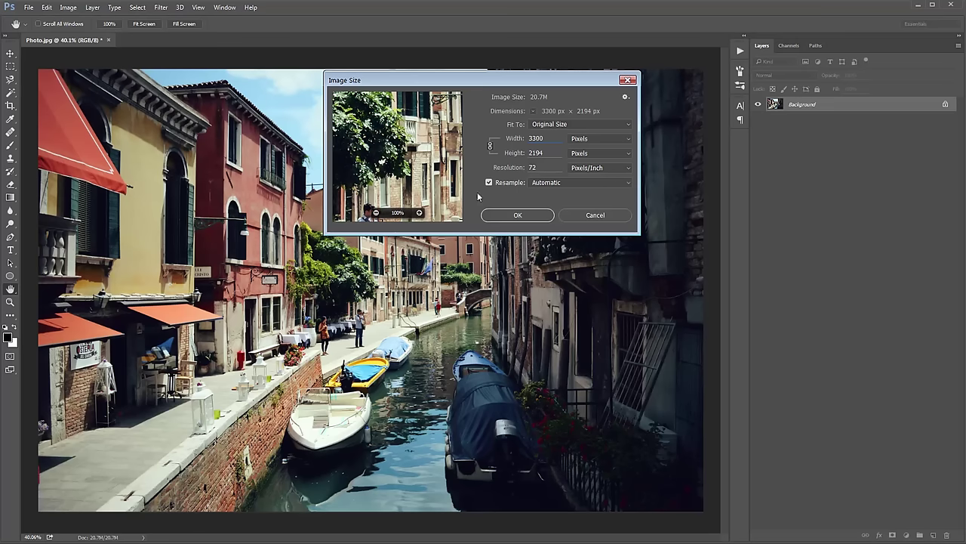
{"action": "left_click", "coordinate": [608, 216]}
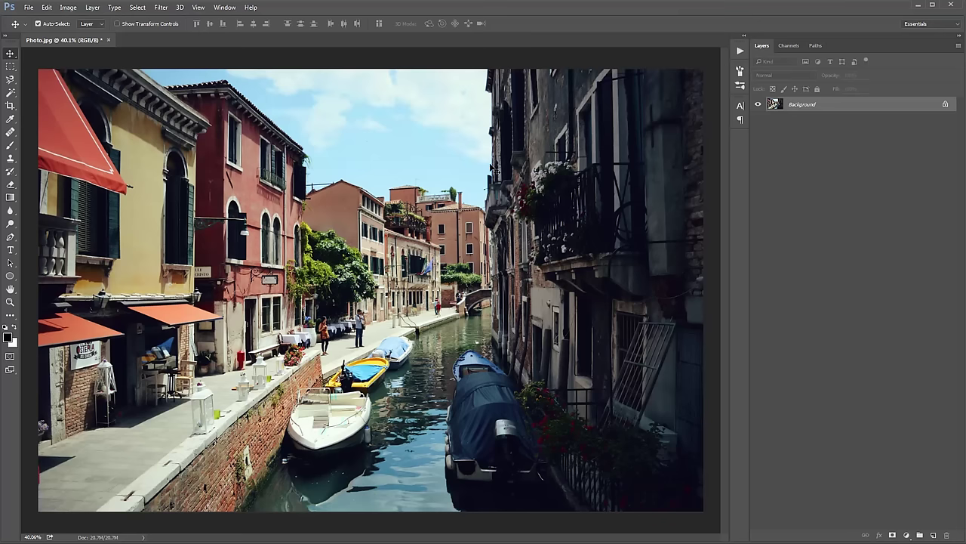
Step: Load the Watercolor.atn action set into the Actions list and collapse the list
{"action": "left_click", "coordinate": [224, 7]}
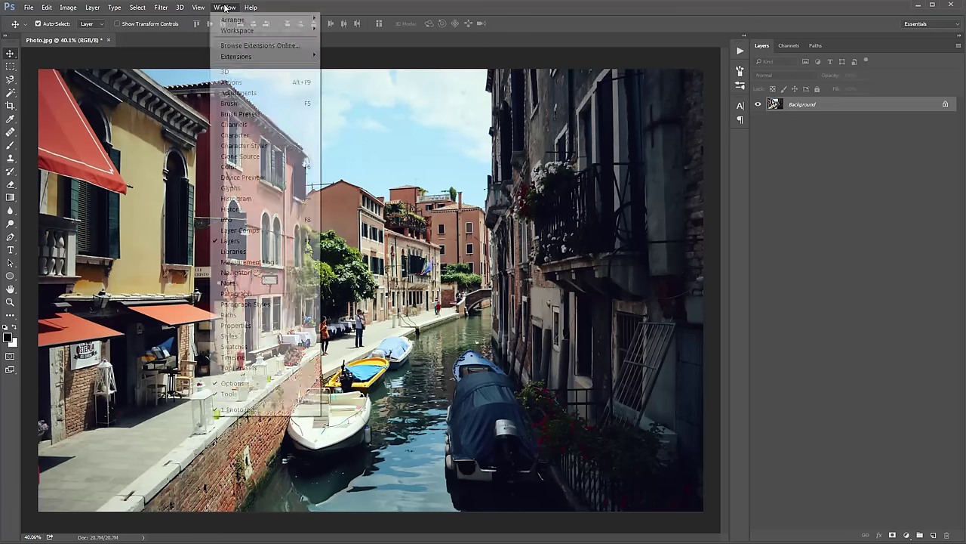
{"action": "left_click", "coordinate": [243, 83]}
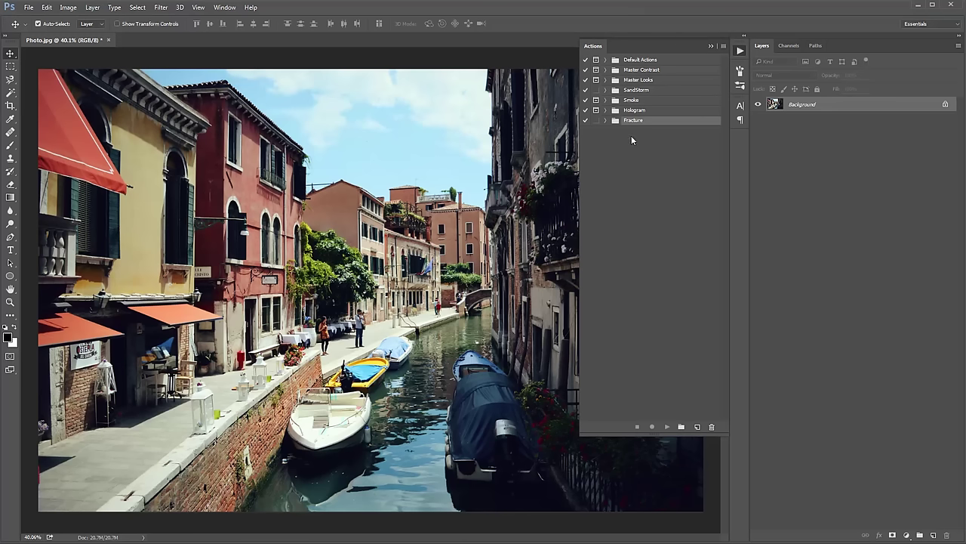
{"action": "left_click", "coordinate": [724, 47]}
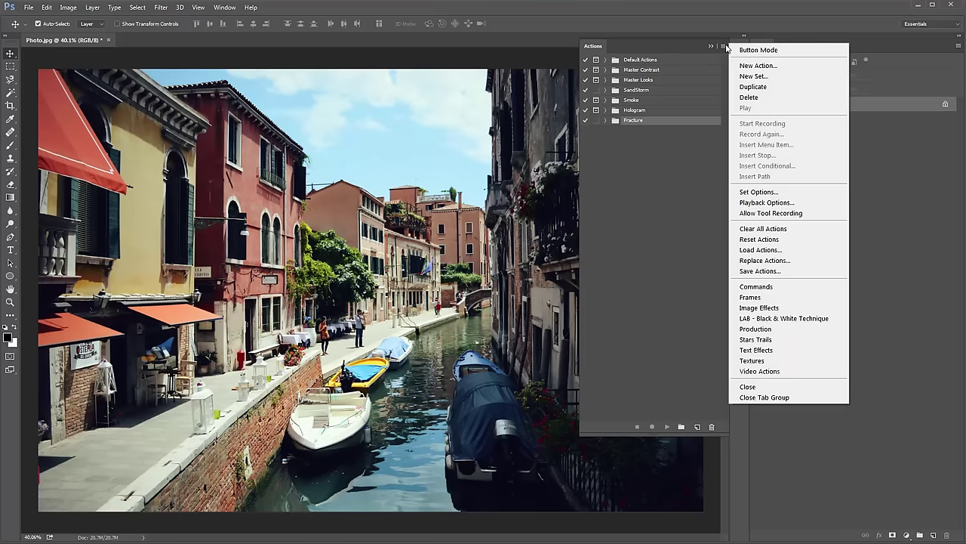
{"action": "left_click", "coordinate": [778, 249]}
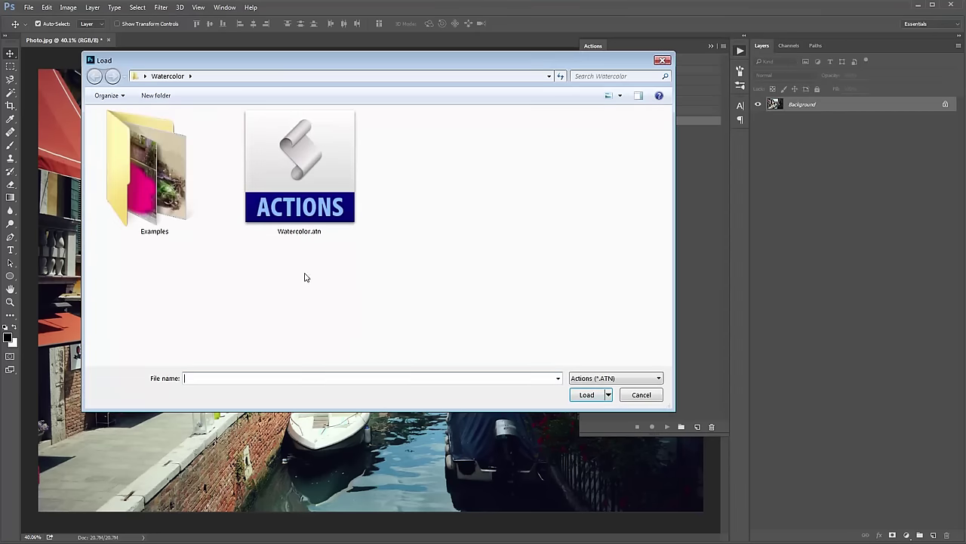
{"action": "double_click", "coordinate": [315, 202]}
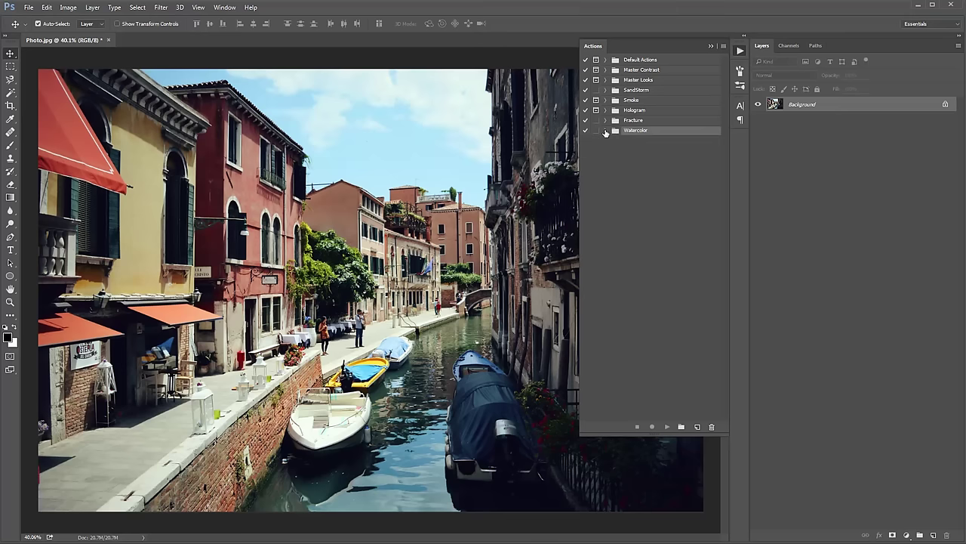
{"action": "left_click", "coordinate": [723, 40]}
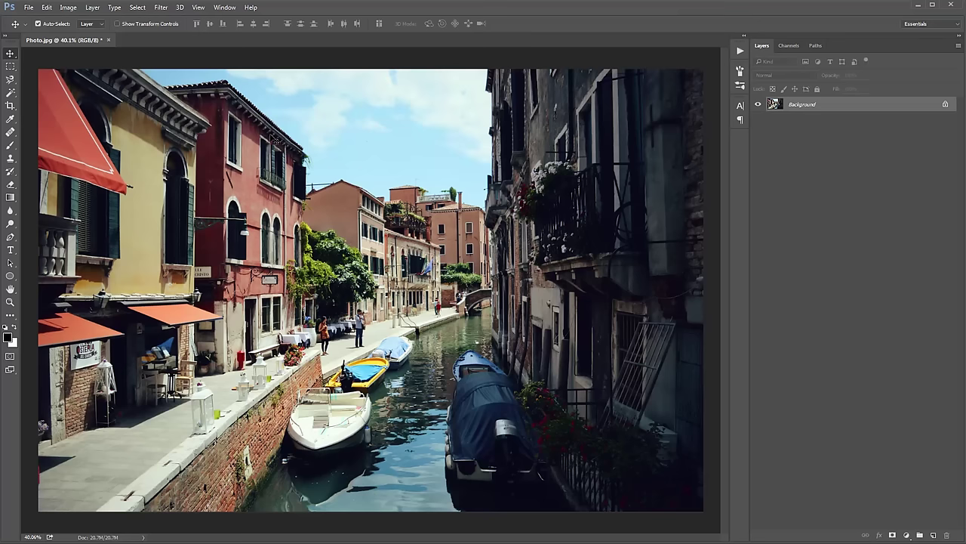
Step: Replace the brush presets with Watercolor_Brushes.abr and choose the 300 px soft round brush
{"action": "key", "text": "b"}
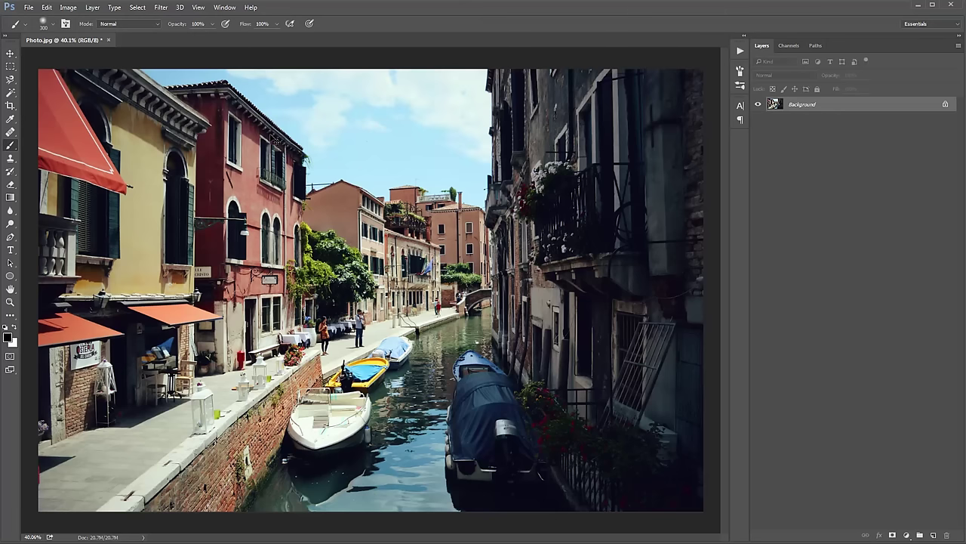
{"action": "right_click", "coordinate": [351, 128]}
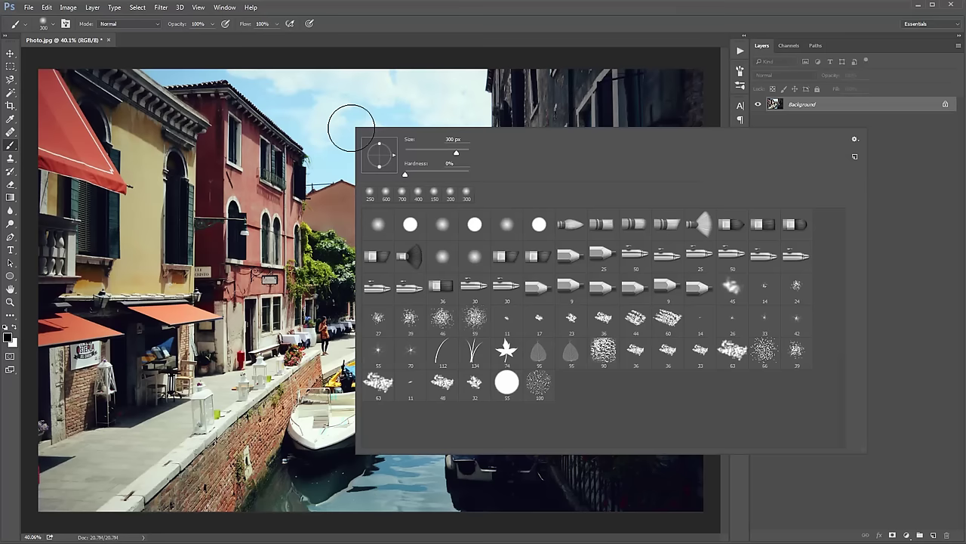
{"action": "right_click", "coordinate": [183, 108]}
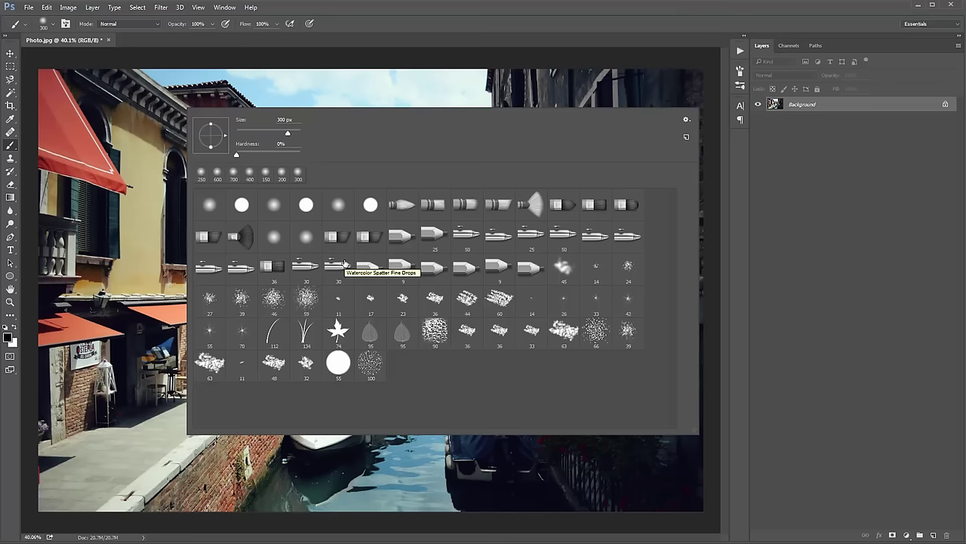
{"action": "left_click", "coordinate": [686, 120]}
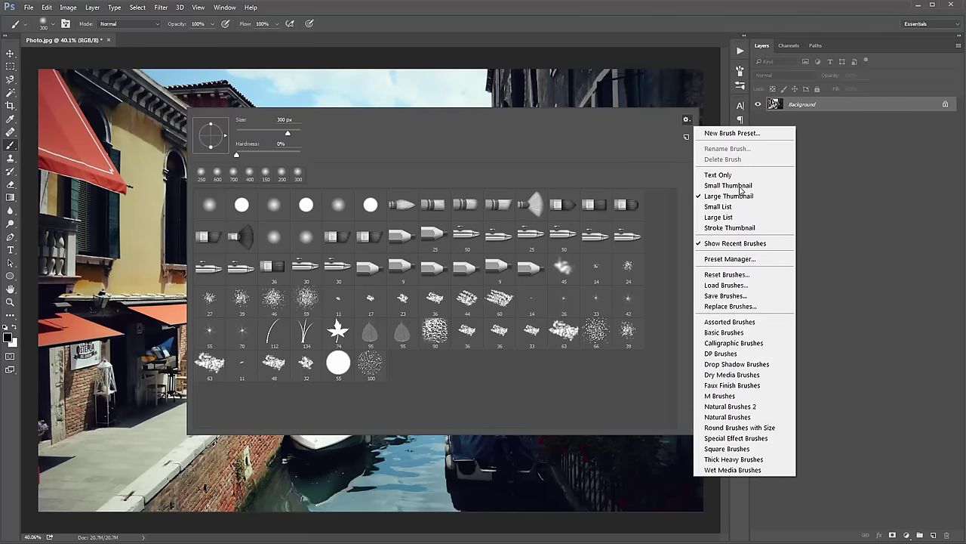
{"action": "left_click", "coordinate": [764, 306]}
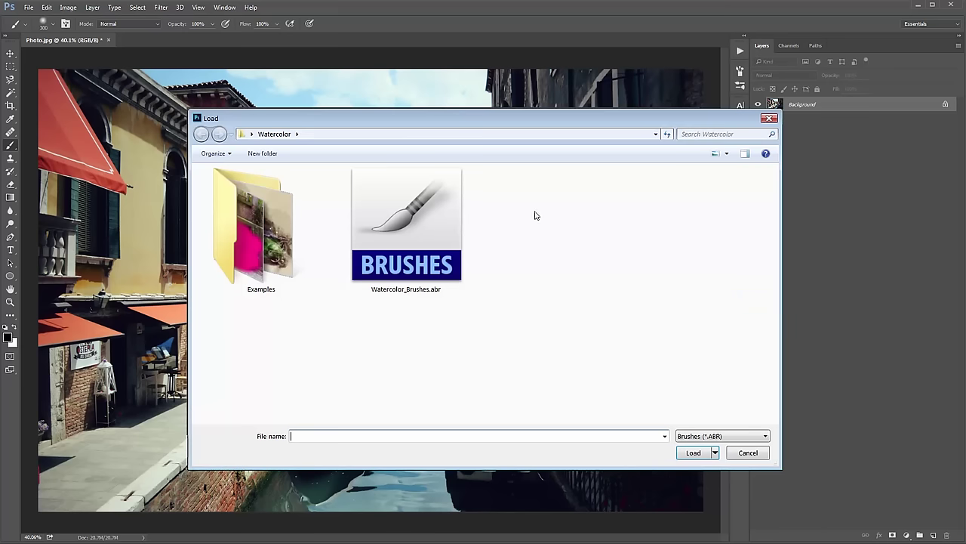
{"action": "left_click_drag", "start_coordinate": [445, 121], "coordinate": [354, 97]}
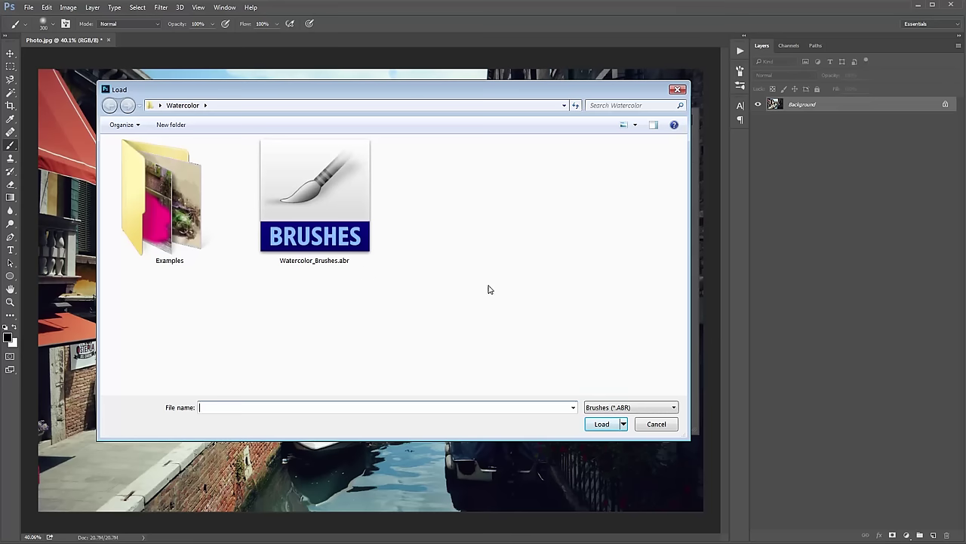
{"action": "left_click", "coordinate": [345, 188]}
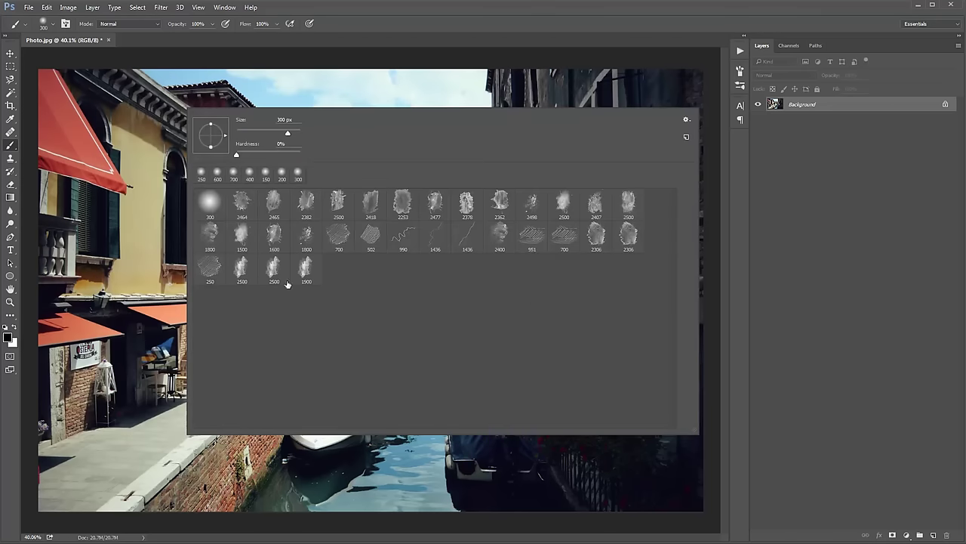
{"action": "double_click", "coordinate": [206, 206]}
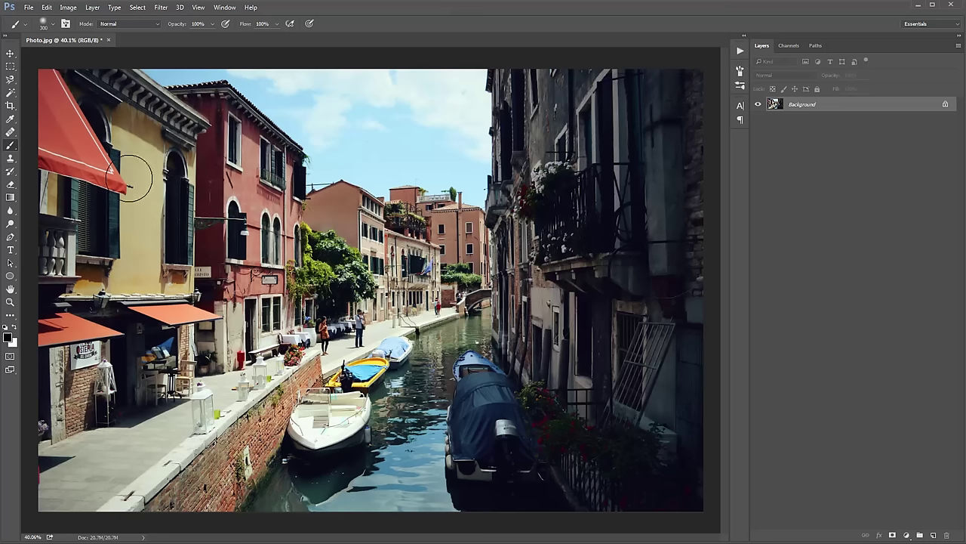
{"action": "key", "text": "v"}
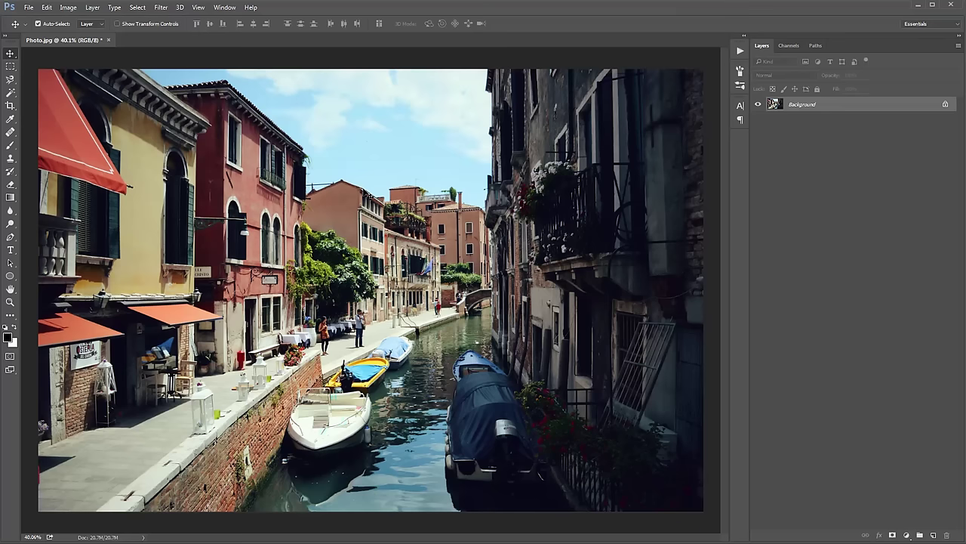
Step: Create a new layer named "brush" above the Background
{"action": "left_click", "coordinate": [96, 9]}
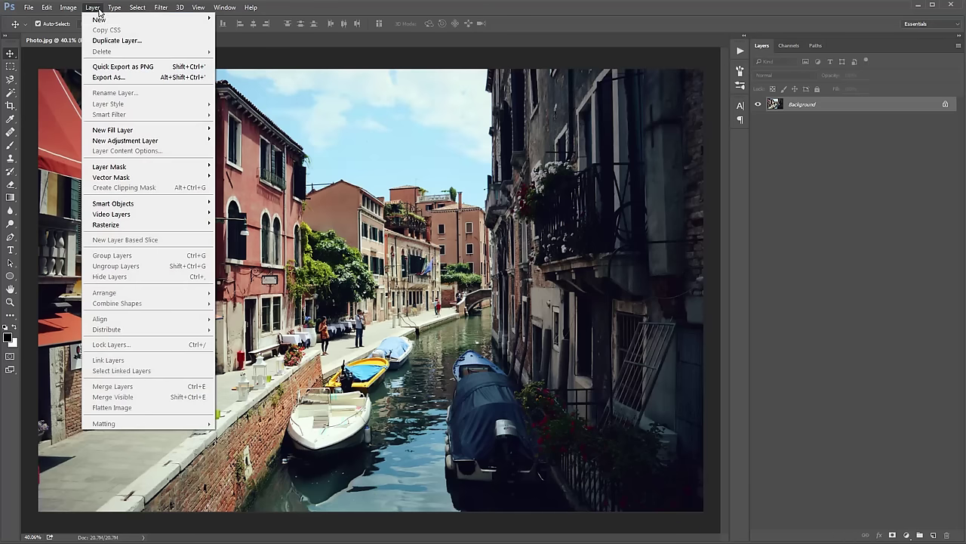
{"action": "mouse_move", "coordinate": [102, 19]}
{"action": "left_click", "coordinate": [235, 21]}
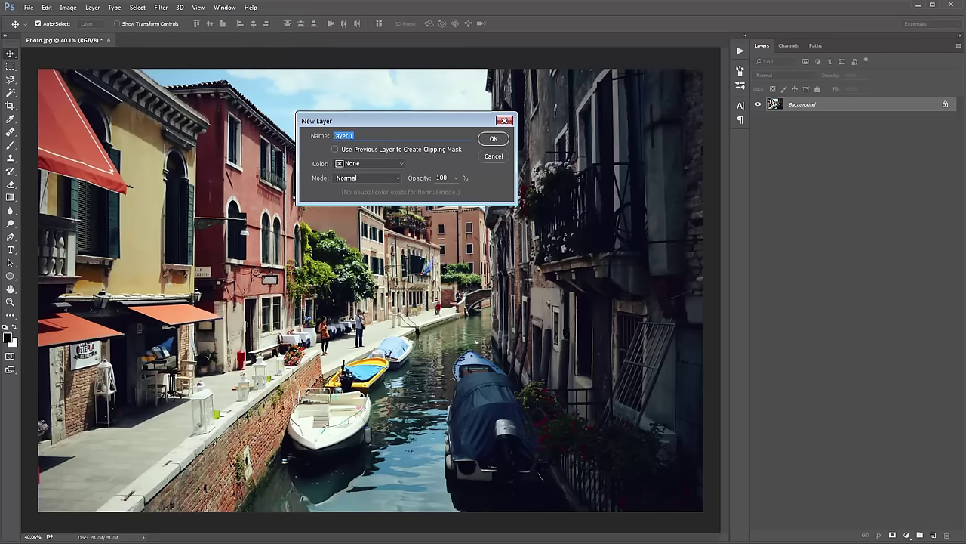
{"action": "type", "text": "brush"}
{"action": "key", "text": "ctrl+a"}
{"action": "left_click", "coordinate": [498, 140]}
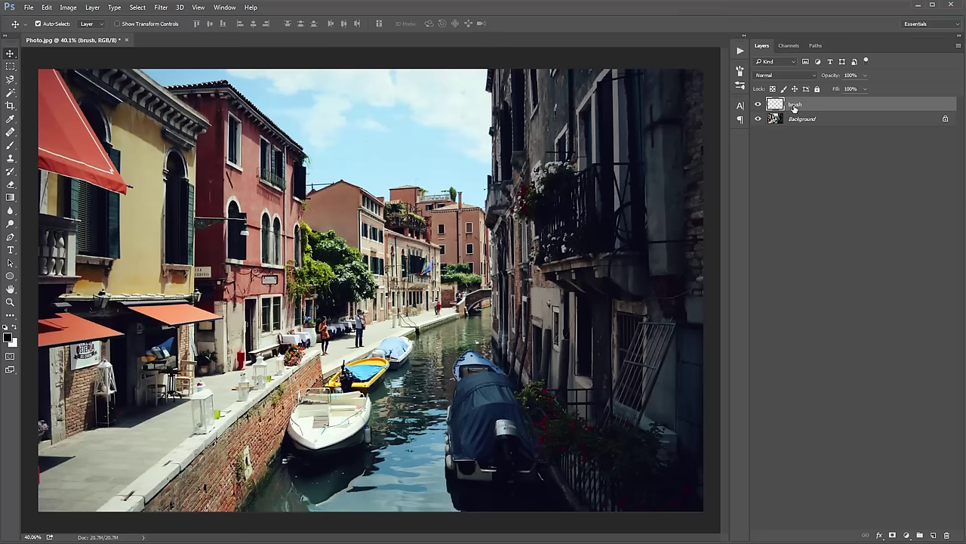
Step: Activate the Brush tool and set the foreground colour to bright green
{"action": "key", "text": "b"}
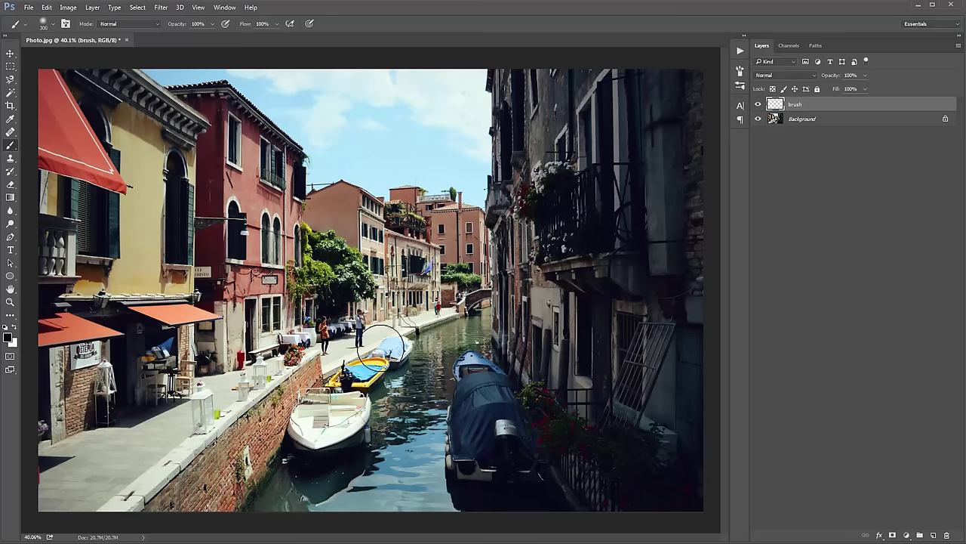
{"action": "left_click", "coordinate": [7, 337]}
{"action": "left_click", "coordinate": [518, 217]}
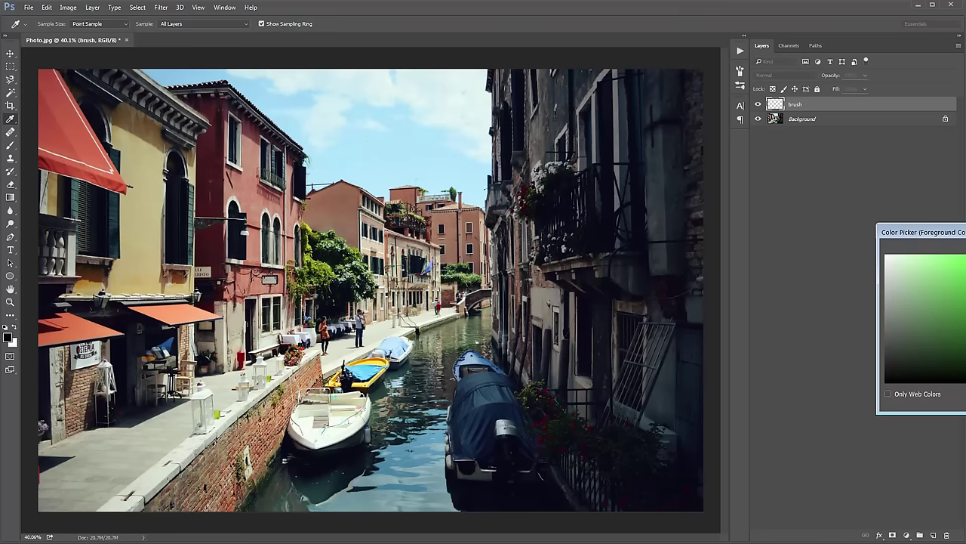
{"action": "key", "text": "Return"}
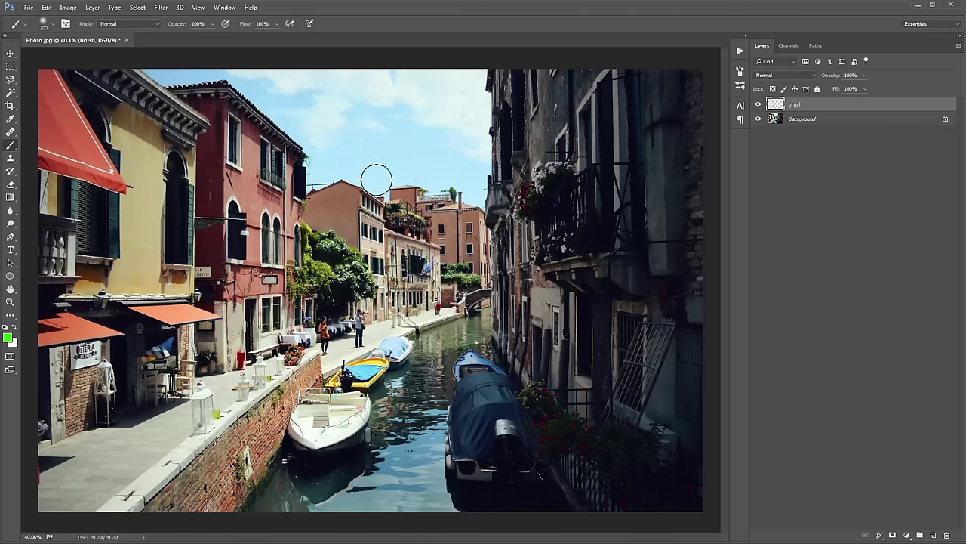
Step: Choose the 300 px soft round brush preset and paint a large solid green area over the canal, boats and middle buildings
{"action": "key", "text": "bracketleft"}
{"action": "right_click", "coordinate": [304, 143]}
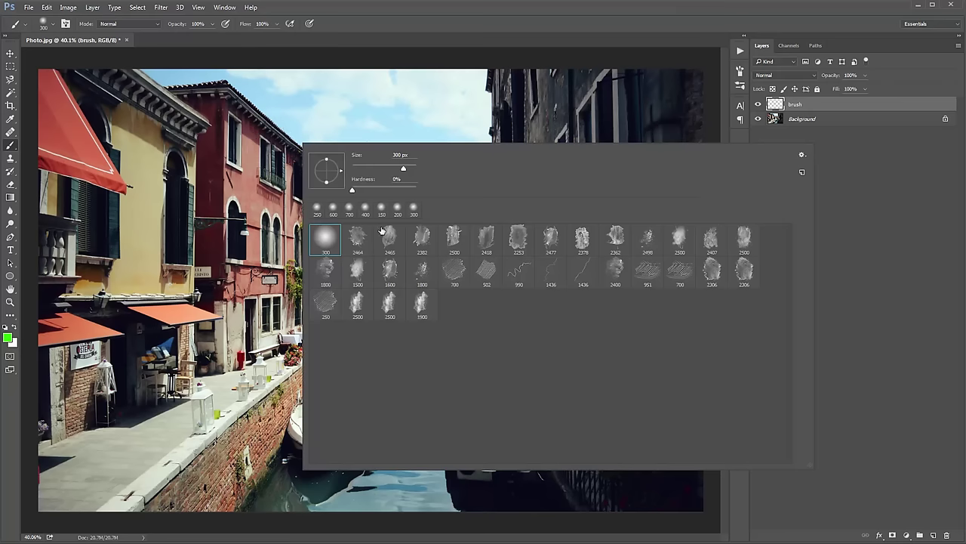
{"action": "double_click", "coordinate": [325, 243]}
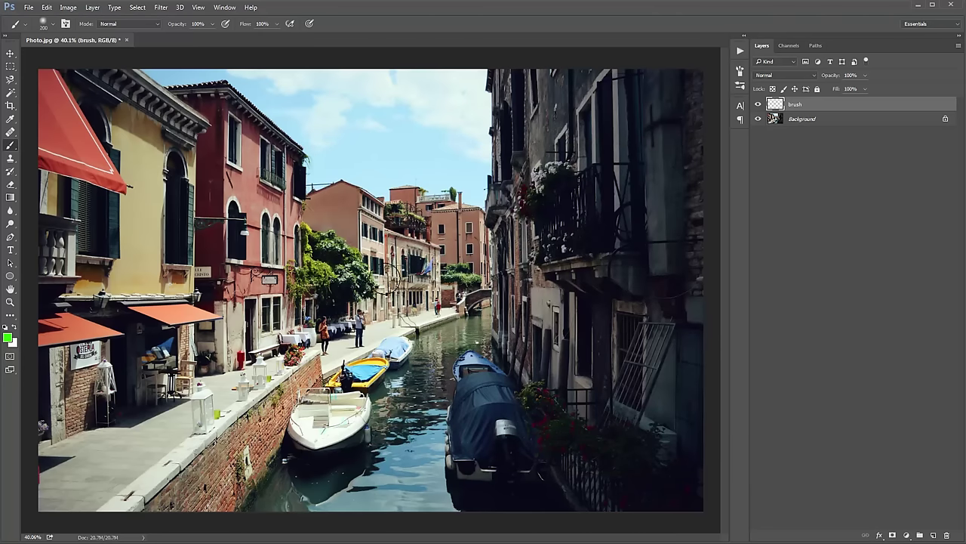
{"action": "mouse_move", "coordinate": [319, 266]}
{"action": "left_mouse_down"}
{"action": "mouse_move", "coordinate": [427, 267]}
{"action": "mouse_move", "coordinate": [319, 280]}
{"action": "mouse_move", "coordinate": [196, 324]}
{"action": "mouse_move", "coordinate": [388, 370]}
{"action": "mouse_move", "coordinate": [483, 406]}
{"action": "mouse_move", "coordinate": [345, 414]}
{"action": "mouse_move", "coordinate": [528, 306]}
{"action": "mouse_move", "coordinate": [479, 259]}
{"action": "mouse_move", "coordinate": [309, 231]}
{"action": "left_mouse_up"}
Step: Lower the brush opacity to 51% and paint semi-transparent green around the solid area's edges with a 600 to 700 px brush
{"action": "key", "text": "bracketleft"}
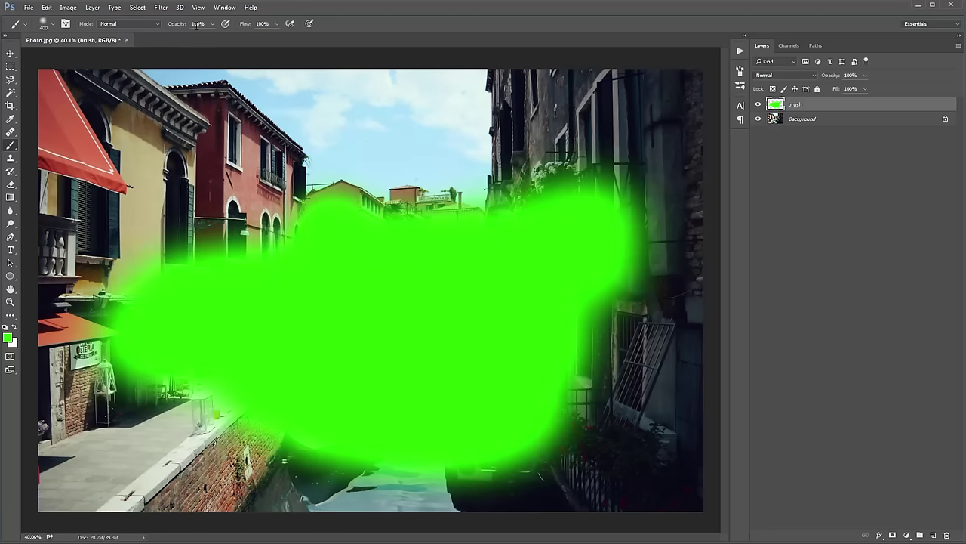
{"action": "key", "text": "bracketleft"}
{"action": "key", "text": "bracketleft"}
{"action": "key", "text": "bracketleft"}
{"action": "key", "text": "bracketleft"}
{"action": "key", "text": "bracketleft"}
{"action": "left_click", "coordinate": [212, 25]}
{"action": "left_click_drag", "start_coordinate": [211, 35], "coordinate": [188, 38]}
{"action": "left_click", "coordinate": [216, 111]}
{"action": "key", "text": "bracketright"}
{"action": "key", "text": "bracketright"}
{"action": "key", "text": "bracketright"}
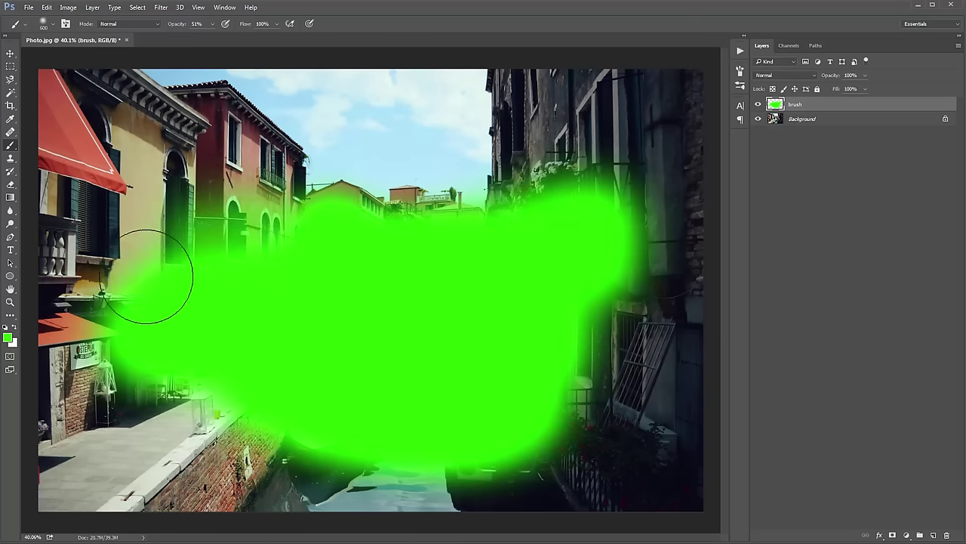
{"action": "key", "text": "bracketright"}
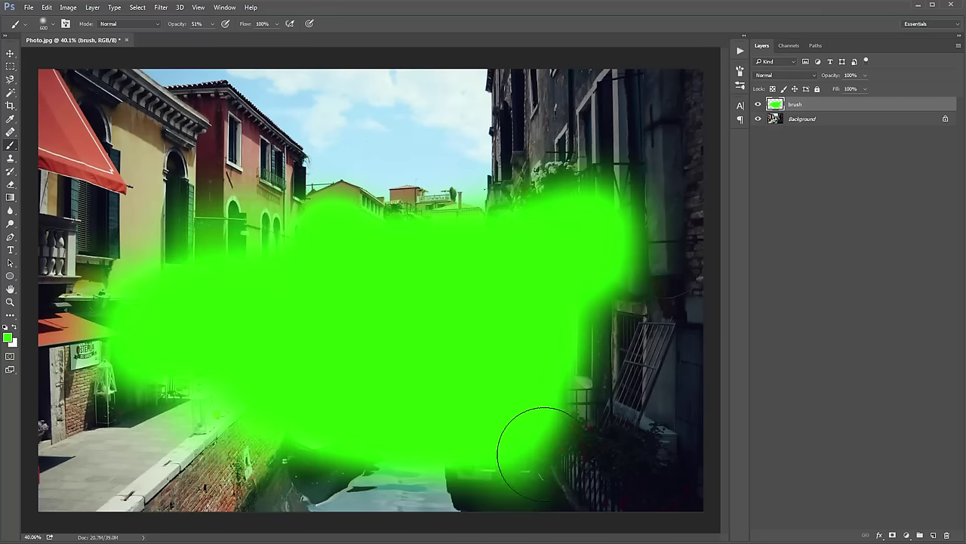
{"action": "mouse_move", "coordinate": [613, 338]}
{"action": "left_mouse_down"}
{"action": "mouse_move", "coordinate": [621, 211]}
{"action": "mouse_move", "coordinate": [569, 166]}
{"action": "left_mouse_up"}
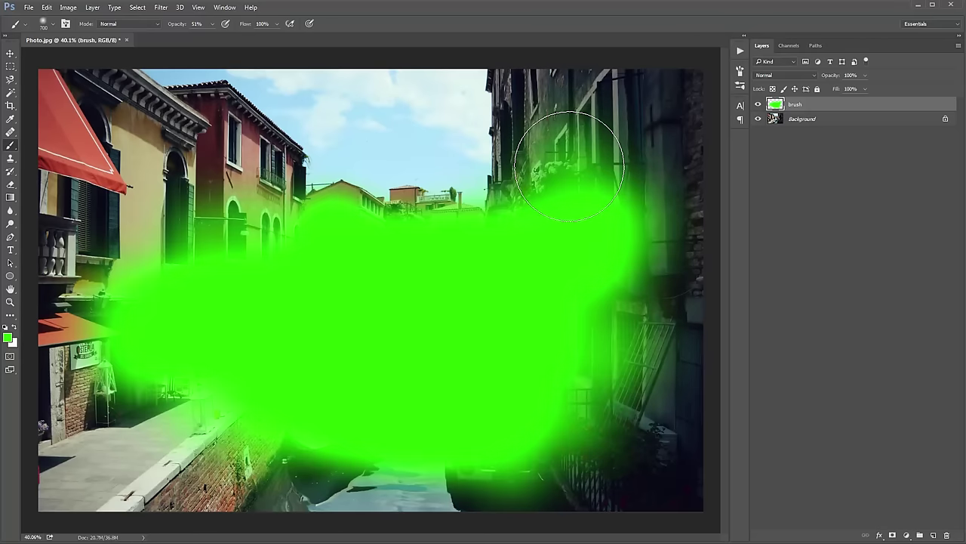
Step: Reduce the brush to 400 px and add more semi-transparent green above the balcony flowers on the dark building
{"action": "key", "text": "bracketleft"}
{"action": "key", "text": "bracketleft"}
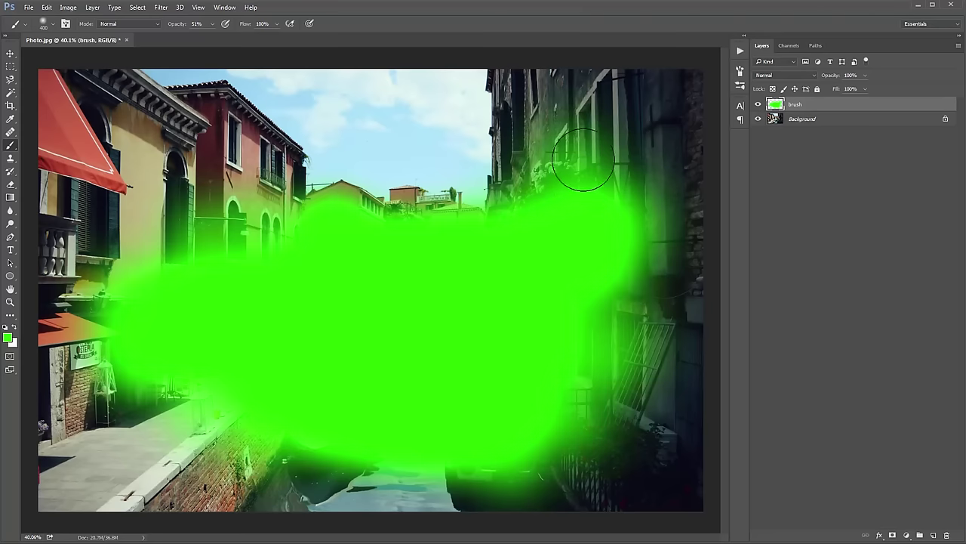
{"action": "key", "text": "bracketleft"}
{"action": "key", "text": "bracketleft"}
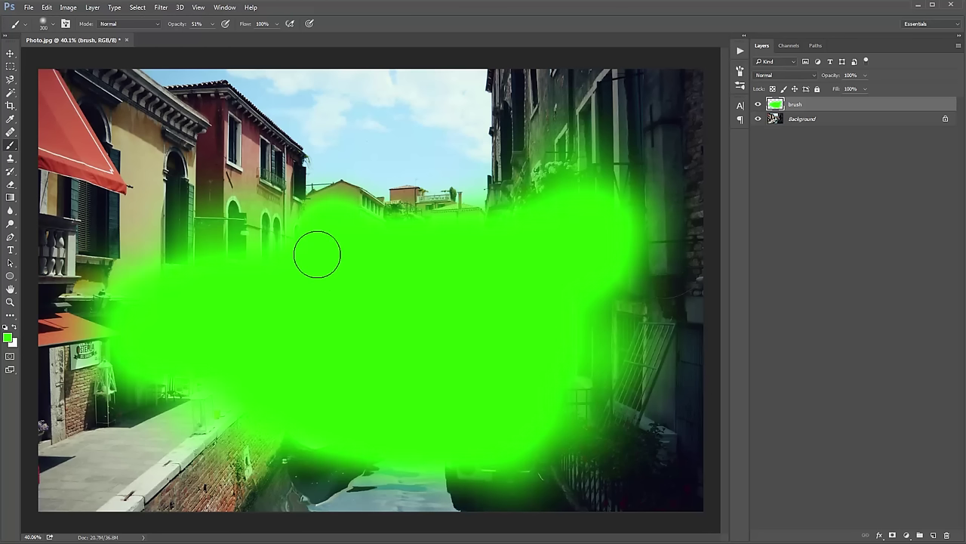
Step: Set the brush opacity to 20% and paint faint green over the red and yellow buildings
{"action": "key", "text": "bracketright"}
{"action": "key", "text": "bracketright"}
{"action": "key", "text": "bracketright"}
{"action": "key", "text": "bracketright"}
{"action": "key", "text": "2"}
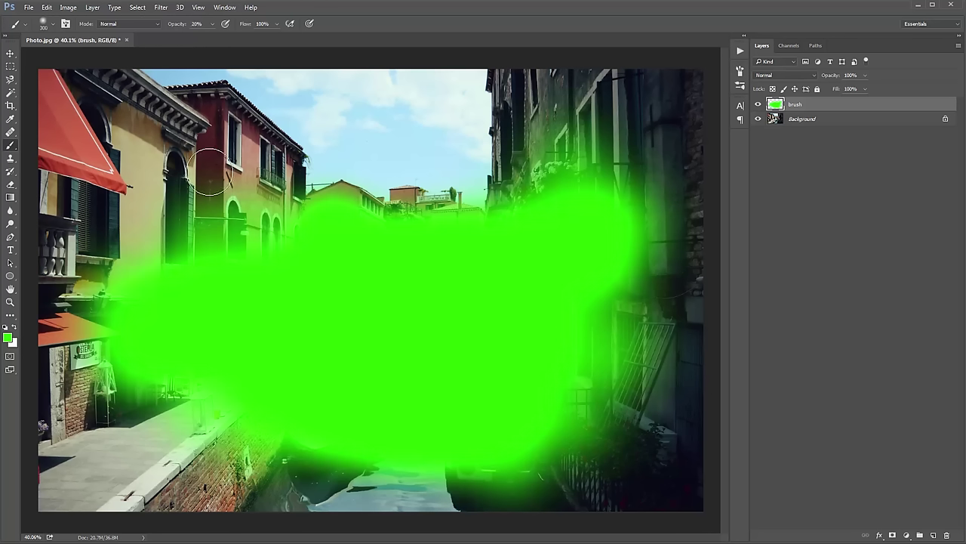
{"action": "key", "text": "bracketright"}
{"action": "key", "text": "bracketright"}
{"action": "left_click_drag", "start_coordinate": [229, 194], "coordinate": [126, 180]}
Step: Paint more faint 20% green from the walkway to the dark building at 700 px, and along the skyline at 600 px
{"action": "key", "text": "bracketright"}
{"action": "key", "text": "bracketright"}
{"action": "mouse_move", "coordinate": [156, 431]}
{"action": "left_mouse_down"}
{"action": "mouse_move", "coordinate": [290, 448]}
{"action": "mouse_move", "coordinate": [616, 440]}
{"action": "mouse_move", "coordinate": [632, 336]}
{"action": "mouse_move", "coordinate": [604, 151]}
{"action": "left_mouse_up"}
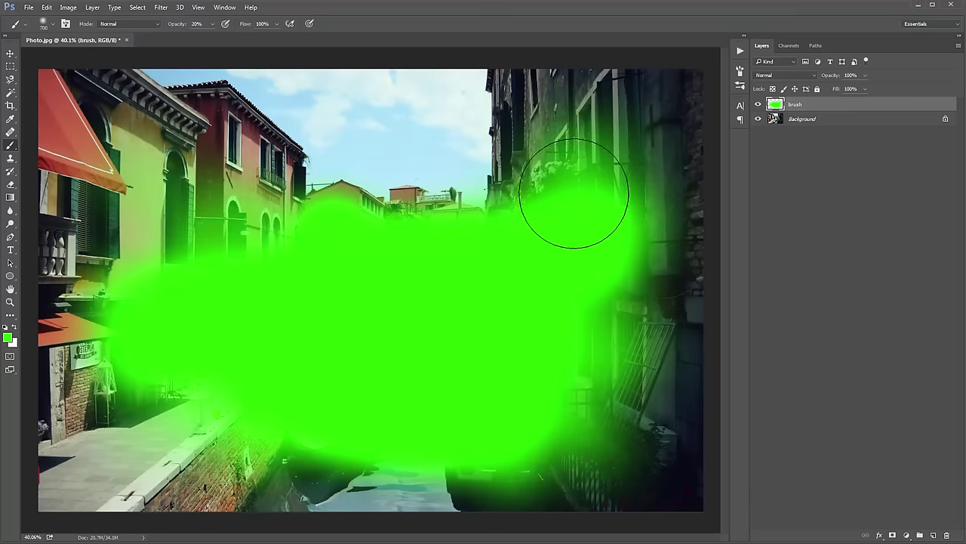
{"action": "key", "text": "bracketleft"}
{"action": "mouse_move", "coordinate": [359, 202]}
{"action": "left_mouse_down"}
{"action": "mouse_move", "coordinate": [319, 194]}
{"action": "mouse_move", "coordinate": [280, 216]}
{"action": "mouse_move", "coordinate": [367, 269]}
{"action": "left_mouse_up"}
{"action": "key", "text": "v"}
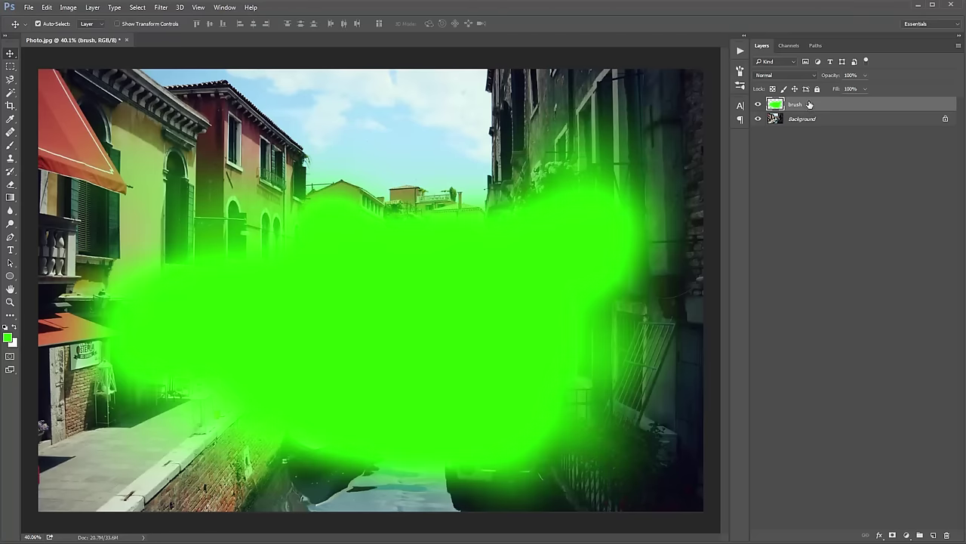
{"action": "mouse_move", "coordinate": [533, 212]}
{"action": "left_mouse_down"}
{"action": "mouse_move", "coordinate": [572, 151]}
{"action": "mouse_move", "coordinate": [533, 161]}
{"action": "left_mouse_up"}
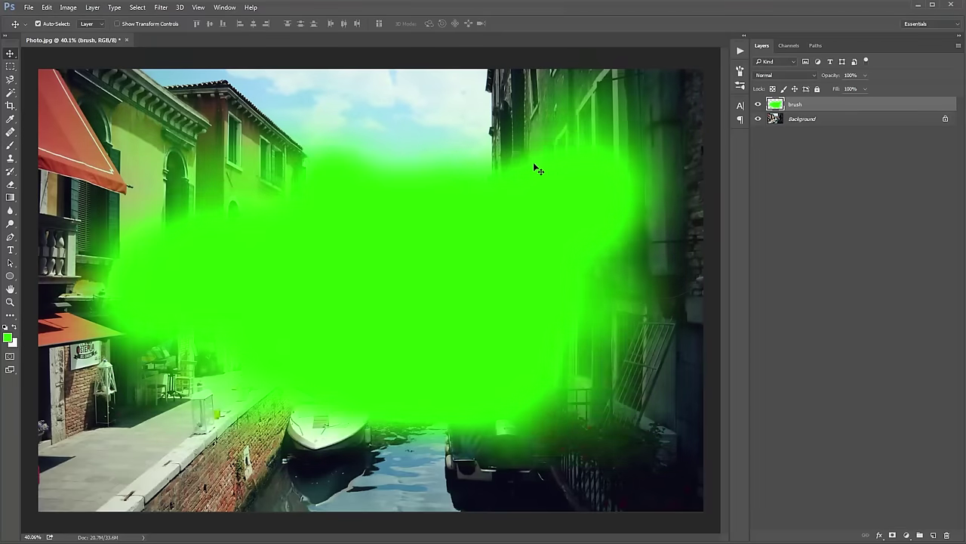
{"action": "key", "text": "ctrl+z"}
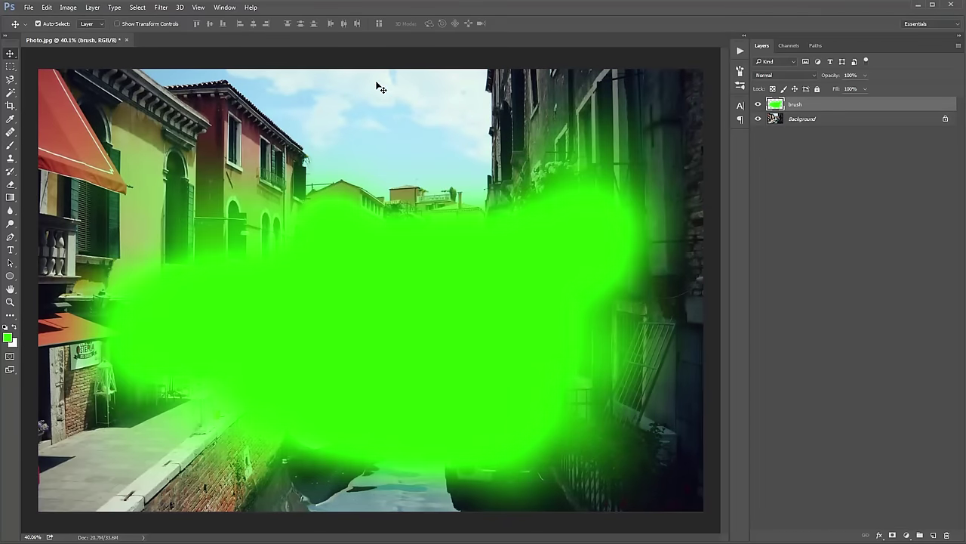
Step: Expand the Watercolor action set, select its Watercolor action and look through the commands it contains
{"action": "left_click", "coordinate": [741, 50]}
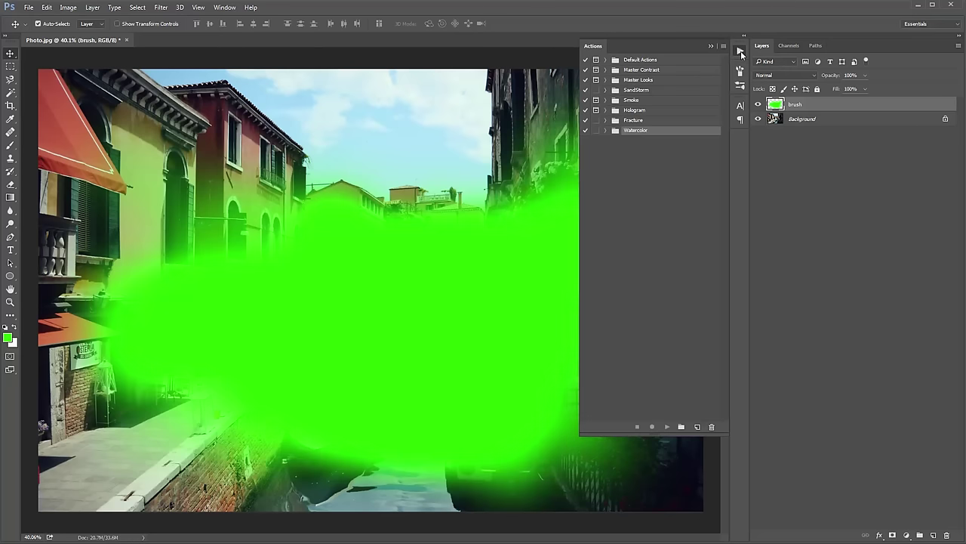
{"action": "left_click", "coordinate": [605, 130]}
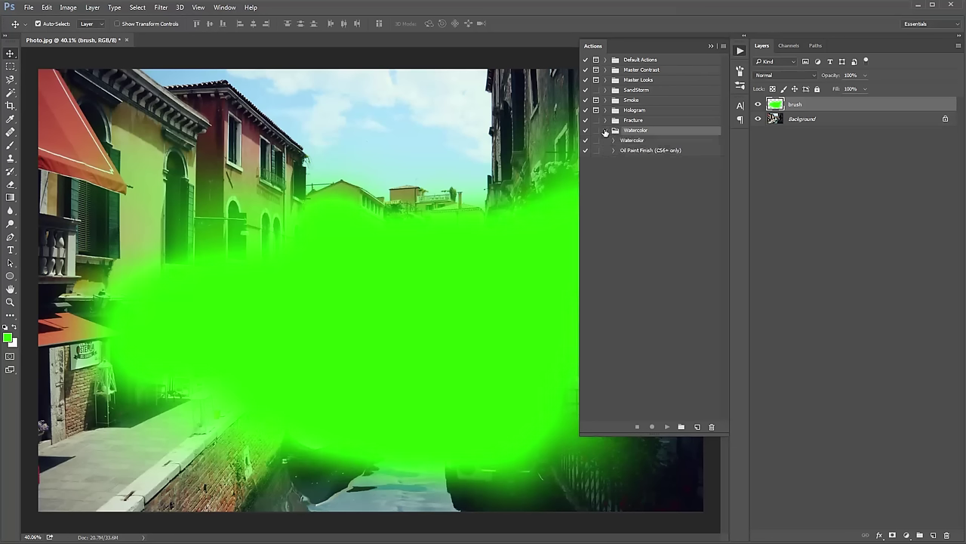
{"action": "left_click", "coordinate": [640, 141]}
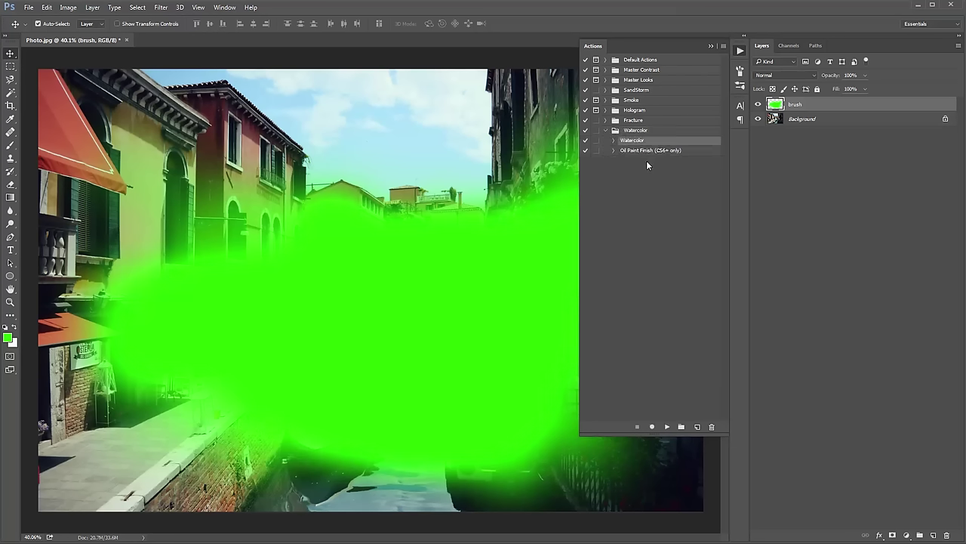
{"action": "left_click", "coordinate": [638, 155]}
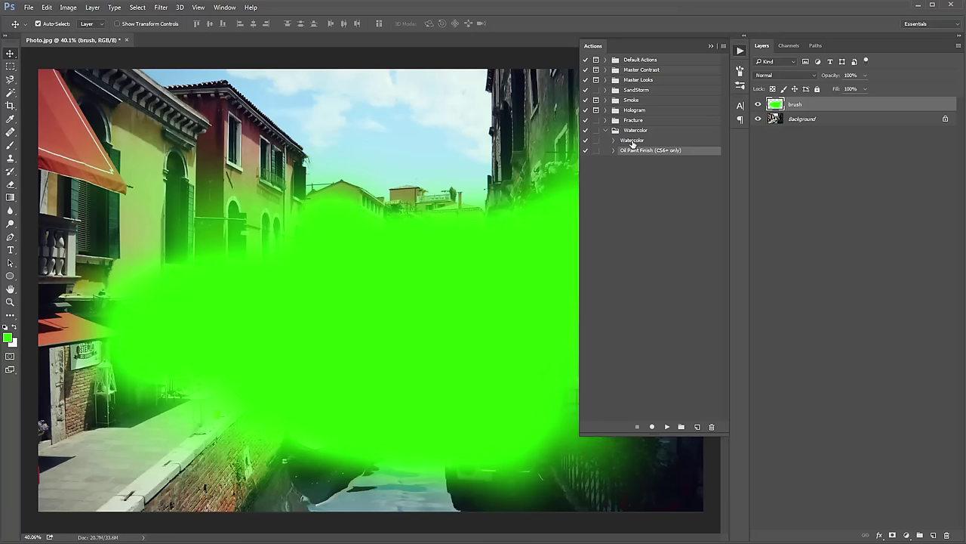
{"action": "left_click", "coordinate": [633, 141]}
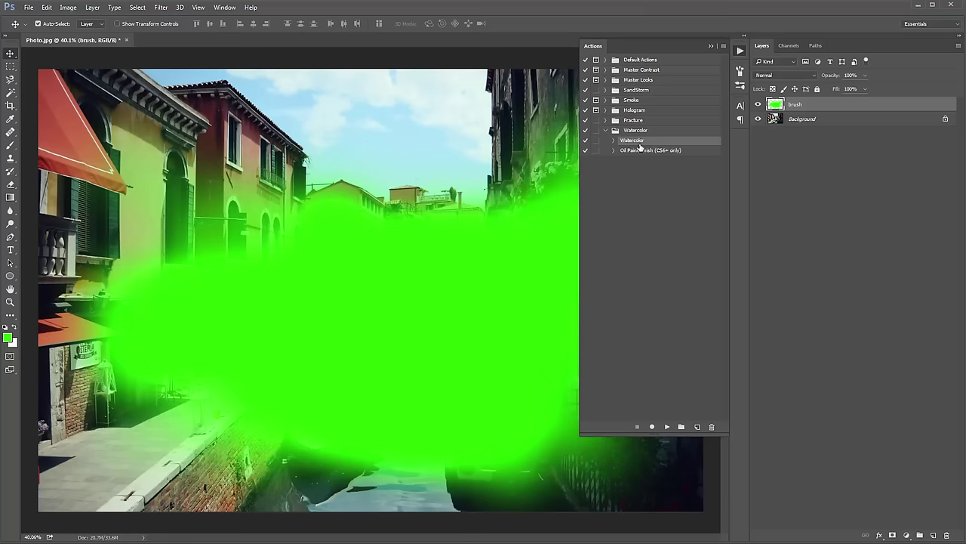
{"action": "left_click", "coordinate": [613, 141]}
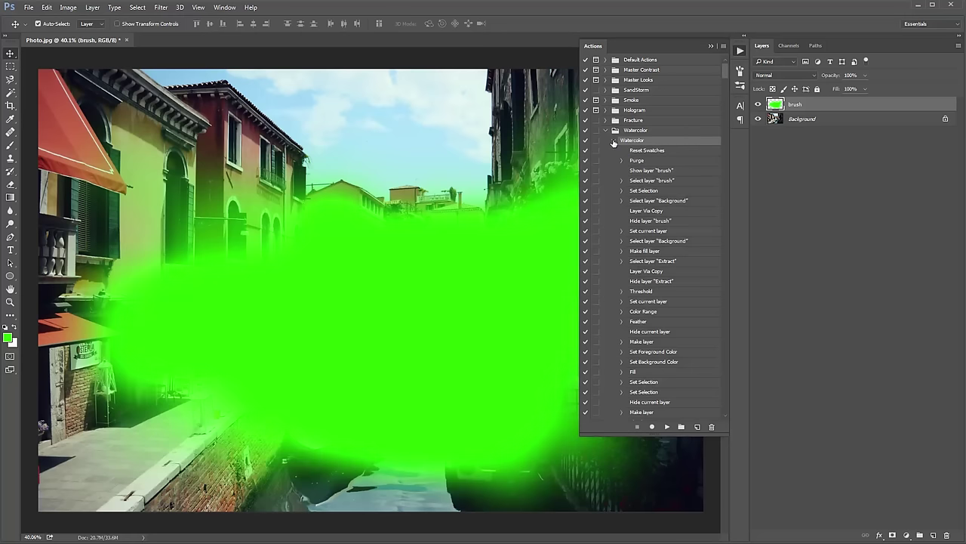
{"action": "mouse_move", "coordinate": [728, 73]}
{"action": "left_mouse_down"}
{"action": "mouse_move", "coordinate": [728, 311]}
{"action": "mouse_move", "coordinate": [729, 65]}
{"action": "left_mouse_up"}
Step: Set the Brush tool's opacity to 100% and switch back to the Move tool
{"action": "key", "text": "b"}
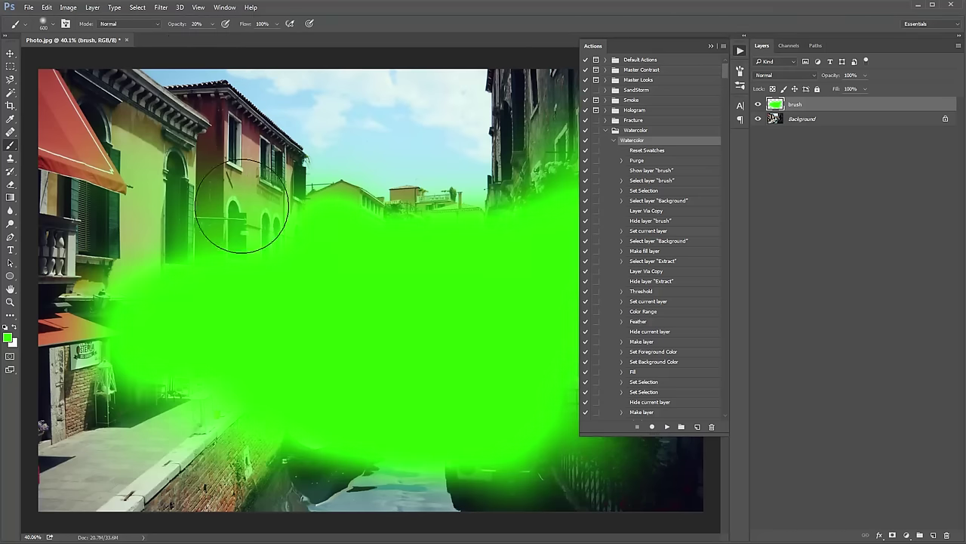
{"action": "left_click", "coordinate": [213, 28]}
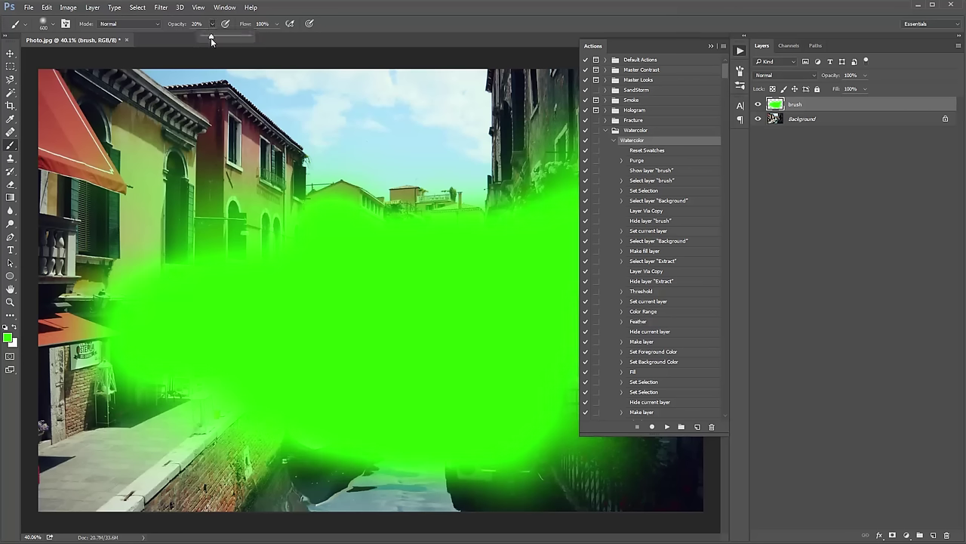
{"action": "left_click_drag", "start_coordinate": [211, 38], "coordinate": [262, 39]}
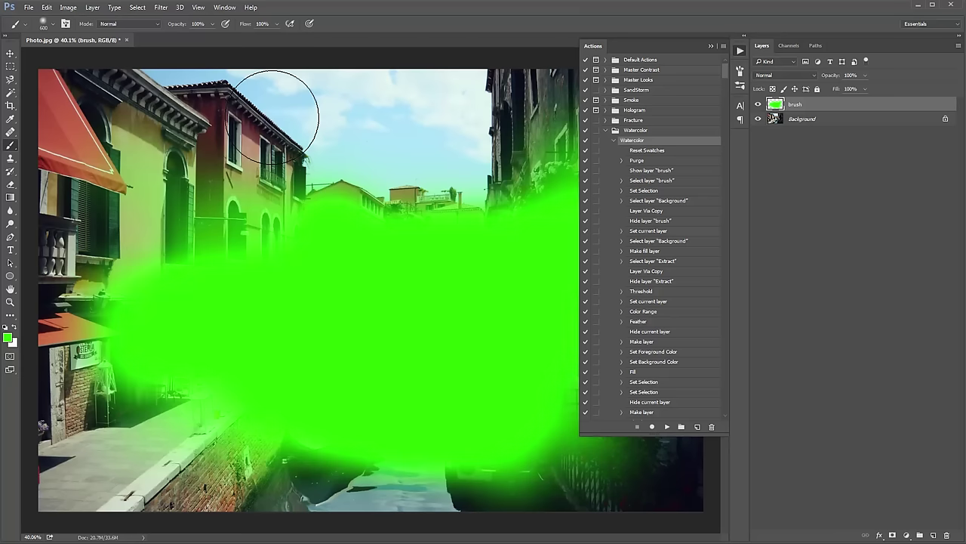
{"action": "key", "text": "v"}
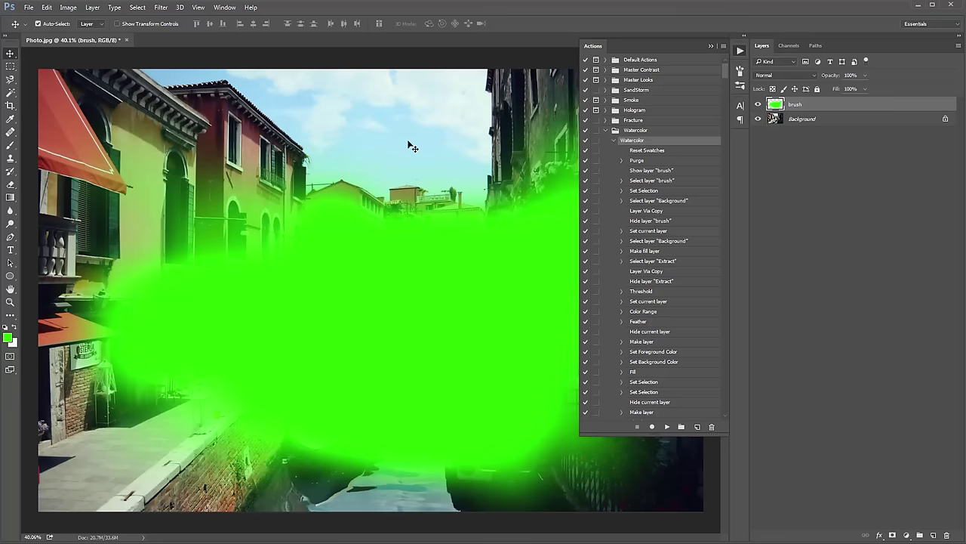
Step: Run the Watercolor action on the photo, collapse its command list and hide the Actions list
{"action": "left_click", "coordinate": [667, 426]}
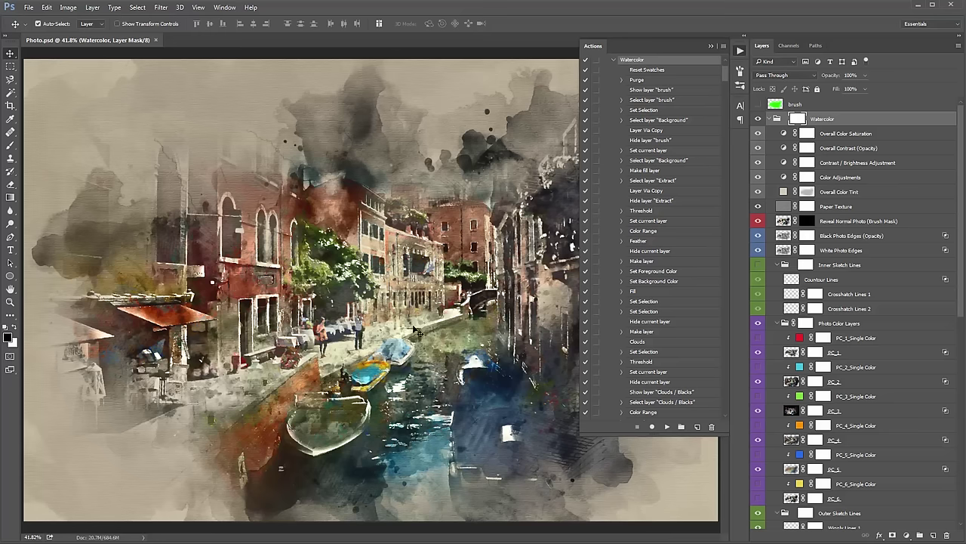
{"action": "left_click", "coordinate": [613, 59]}
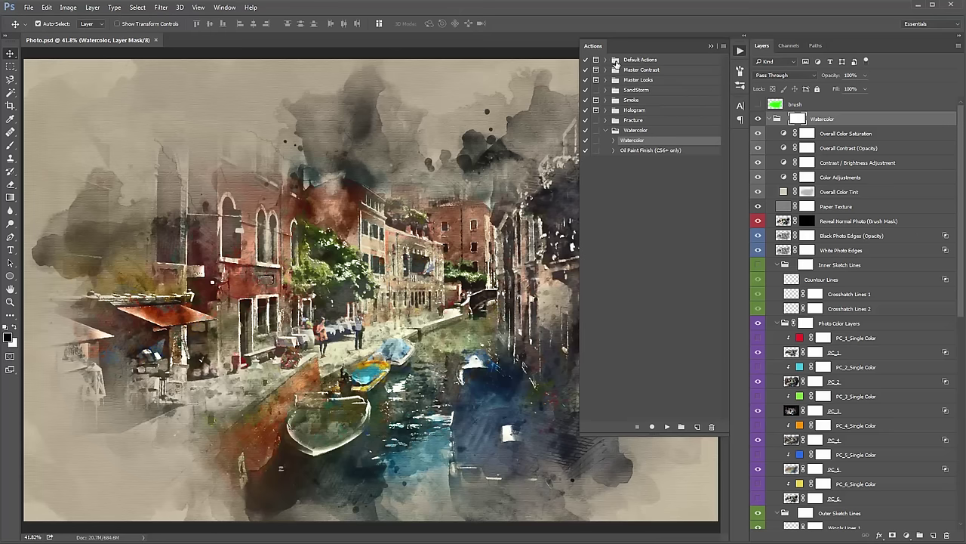
{"action": "left_click", "coordinate": [711, 44]}
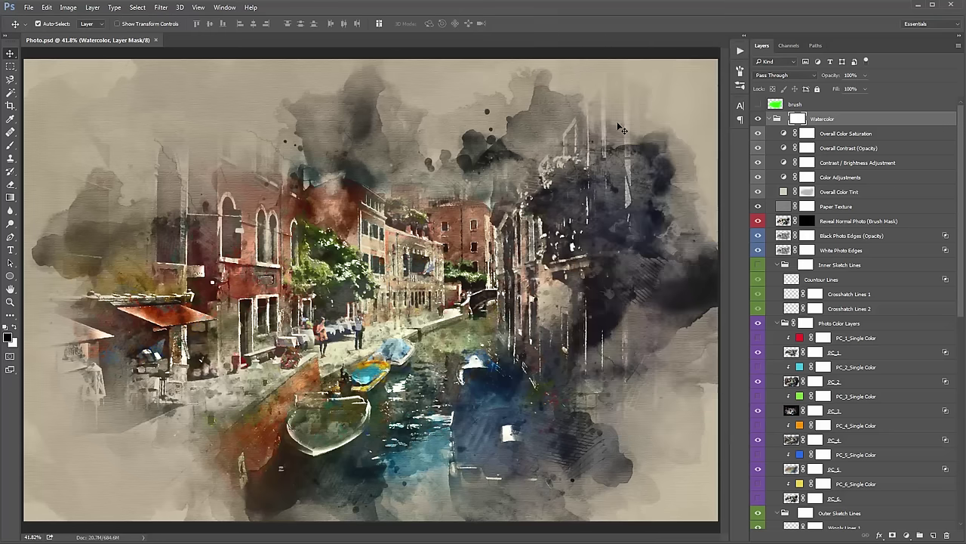
Step: Look through the generated layers, and collapse the Watercolor group together with all its nested groups
{"action": "scroll", "coordinate": [868, 160], "scroll_direction": "down", "scroll_amount": 5}
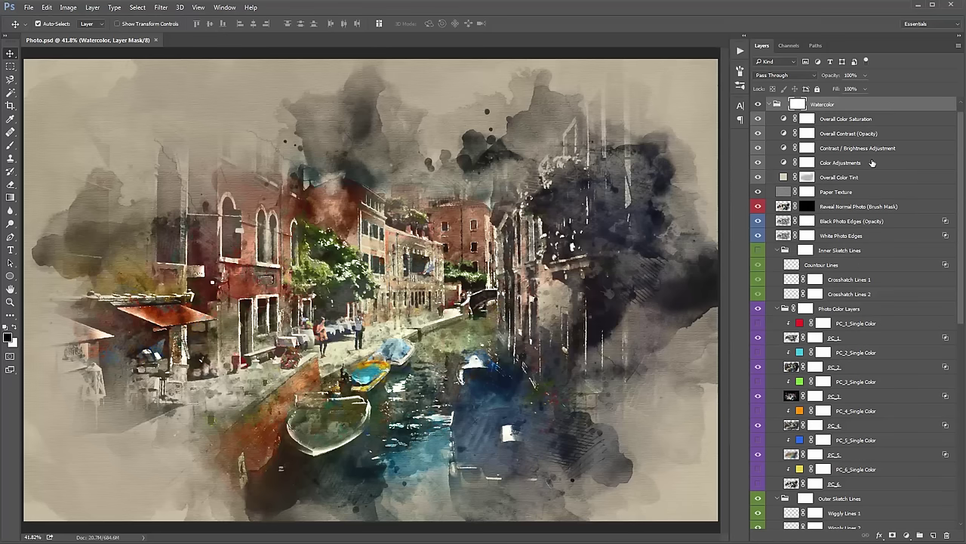
{"action": "scroll", "coordinate": [872, 162], "scroll_direction": "down", "scroll_amount": 2}
{"action": "scroll", "coordinate": [860, 196], "scroll_direction": "up", "scroll_amount": 7}
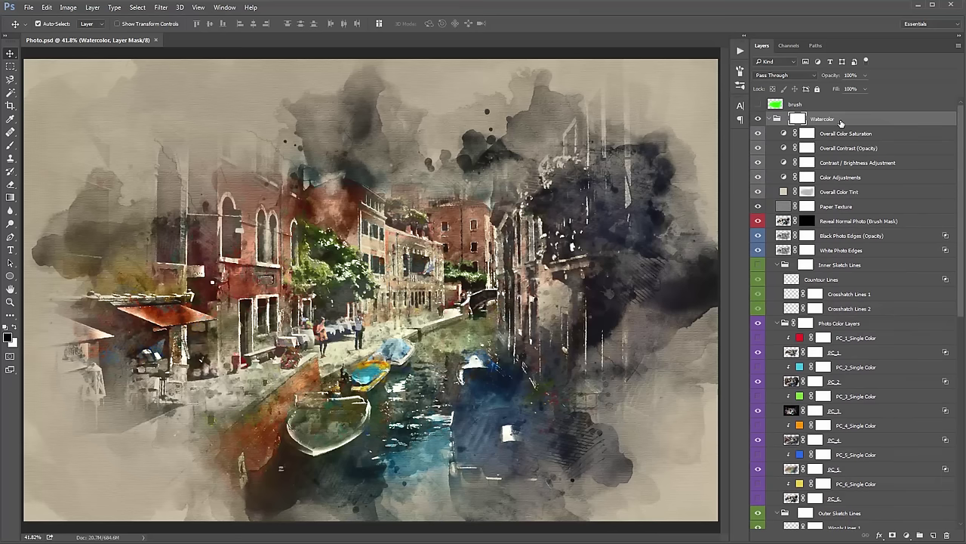
{"action": "scroll", "coordinate": [876, 343], "scroll_direction": "down", "scroll_amount": 8}
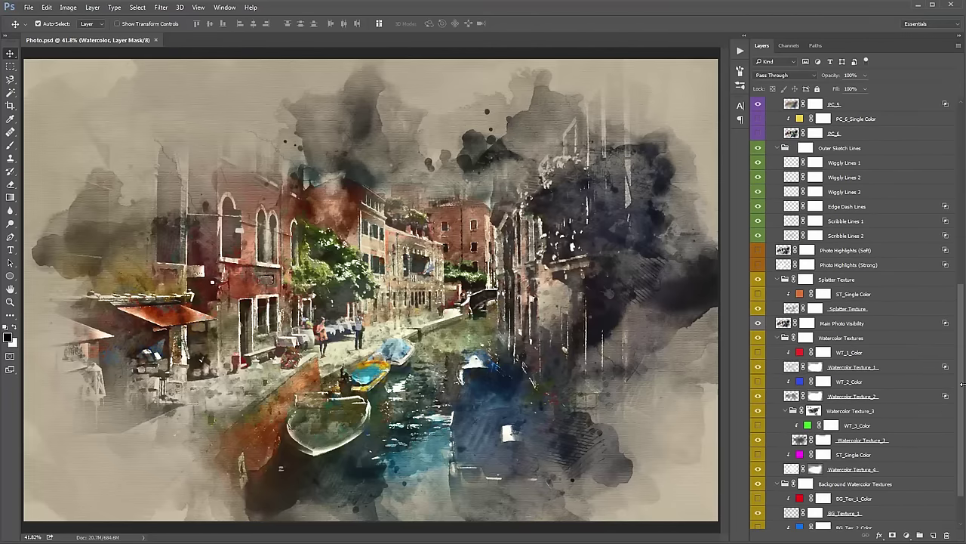
{"action": "scroll", "coordinate": [959, 362], "scroll_direction": "up", "scroll_amount": 8}
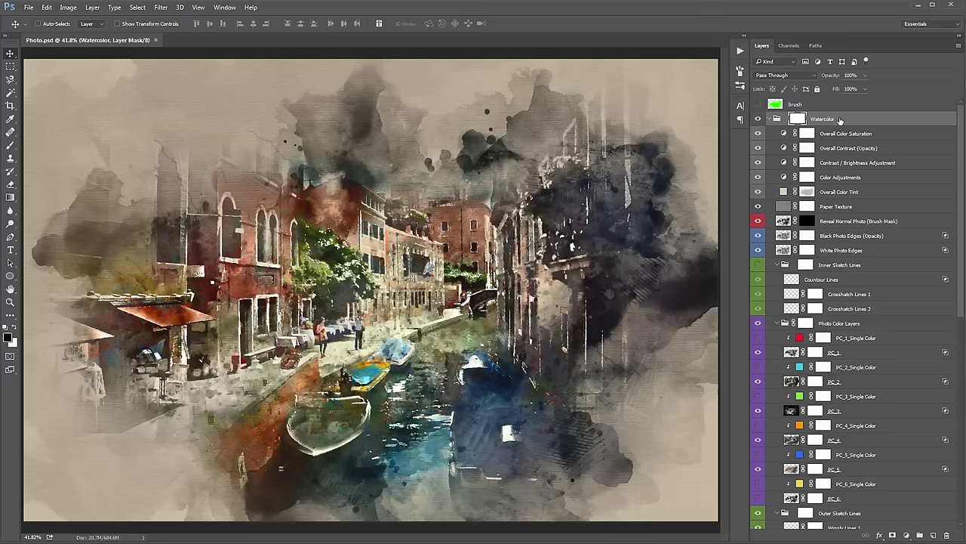
{"action": "left_click", "coordinate": [770, 118], "text": "ctrl"}
{"action": "left_click", "coordinate": [770, 119], "text": "ctrl"}
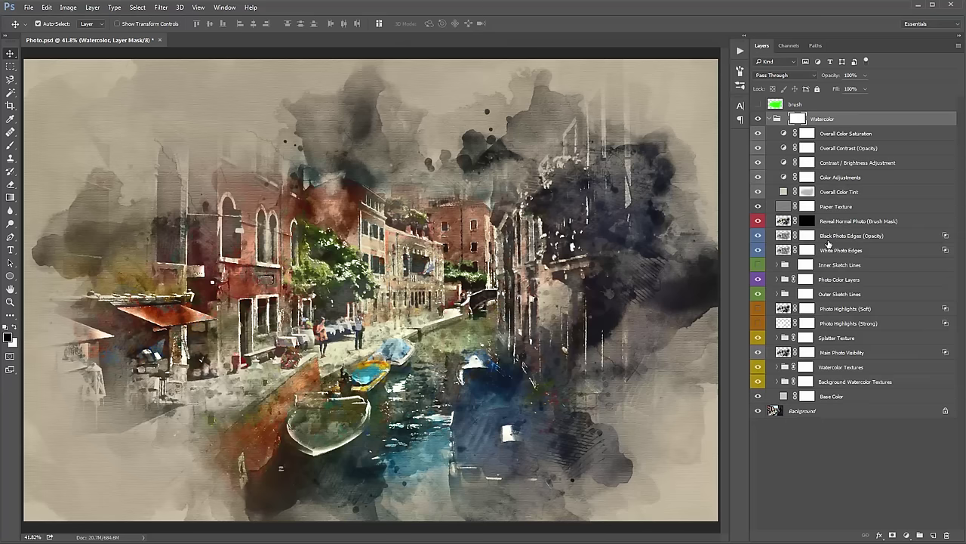
{"action": "left_click", "coordinate": [770, 118], "text": "ctrl"}
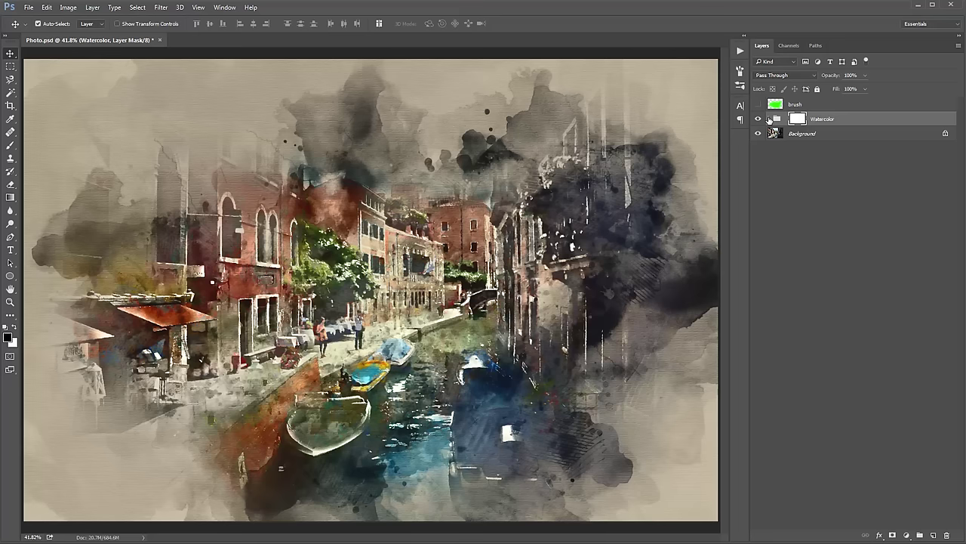
{"action": "left_click", "coordinate": [770, 119], "text": "ctrl"}
{"action": "left_click", "coordinate": [770, 119], "text": "ctrl"}
Step: Briefly show the brush layer over the artwork, hide it again, and delete the Watercolor layer group
{"action": "left_click", "coordinate": [759, 104]}
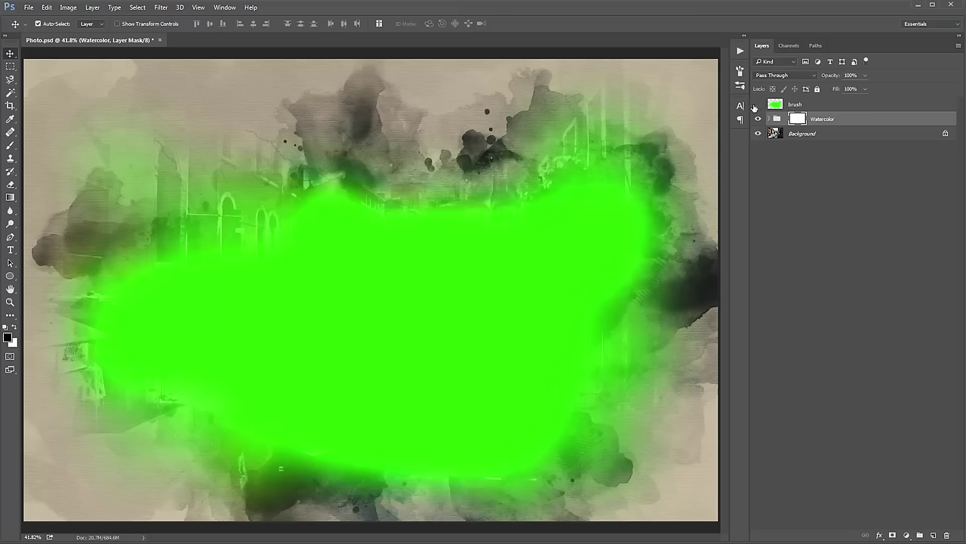
{"action": "left_click", "coordinate": [759, 104]}
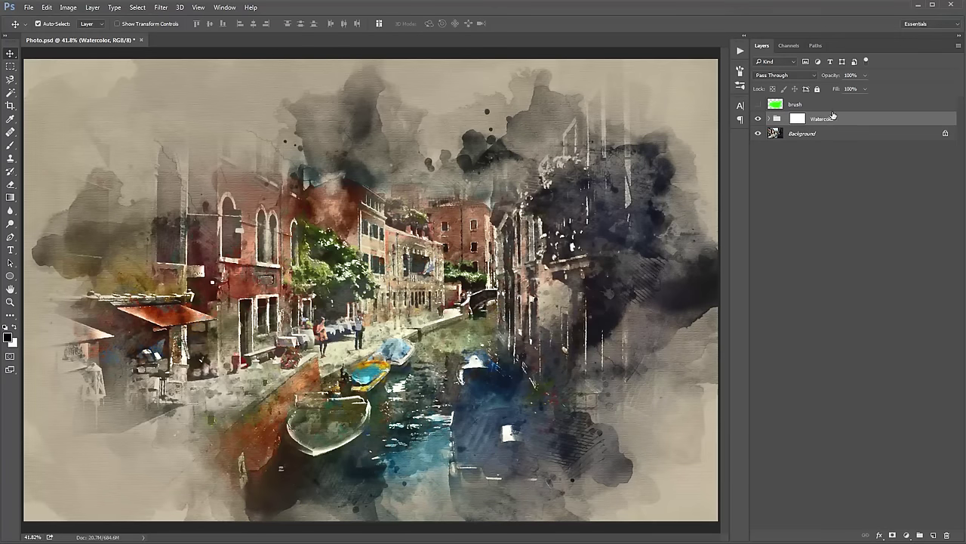
{"action": "key", "text": "Delete"}
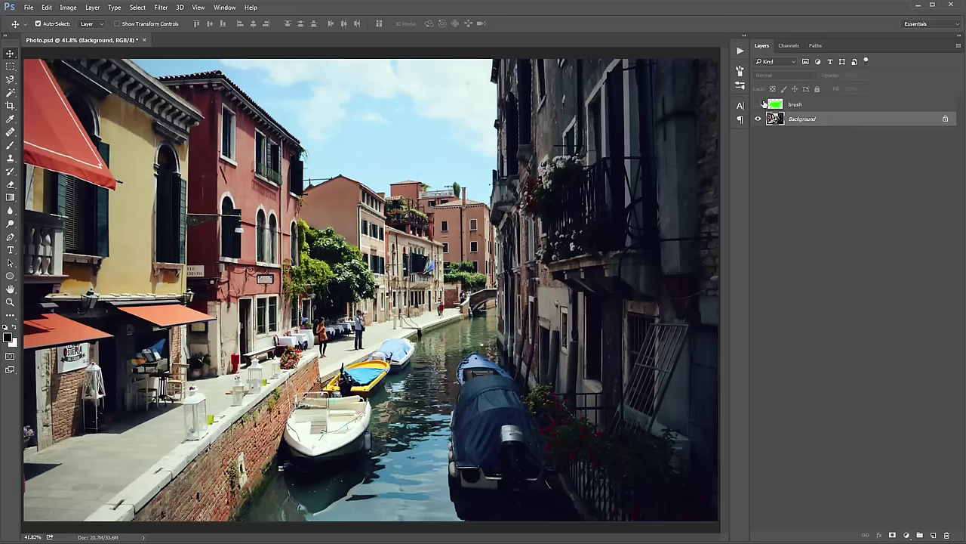
Step: Undo the deletion of the Watercolor layer group and expand the group to list its layers
{"action": "key", "text": "ctrl+z"}
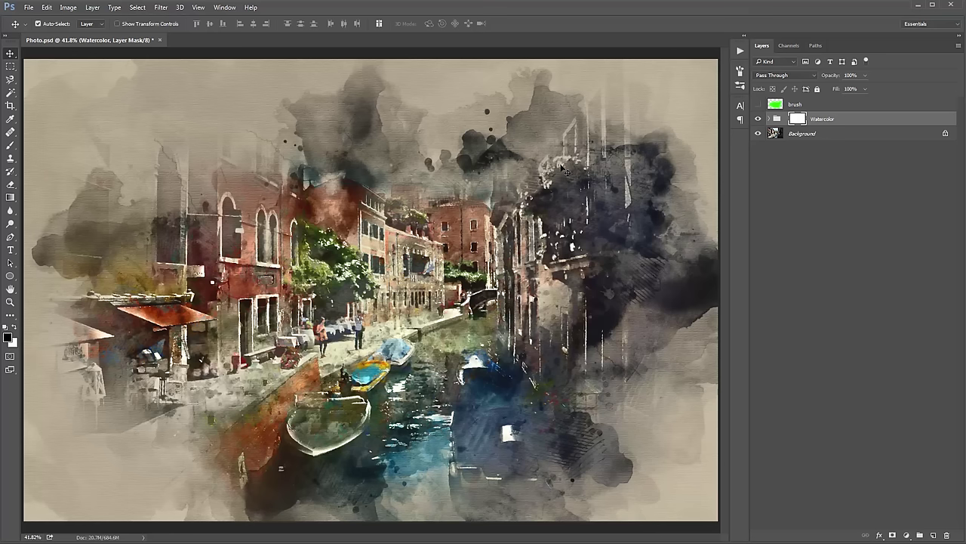
{"action": "left_click", "coordinate": [828, 122]}
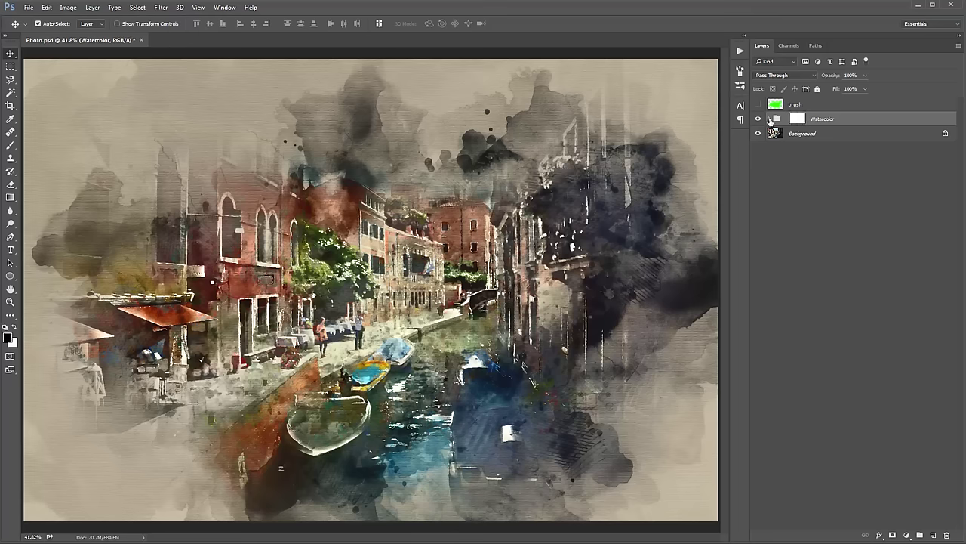
{"action": "left_click", "coordinate": [769, 120]}
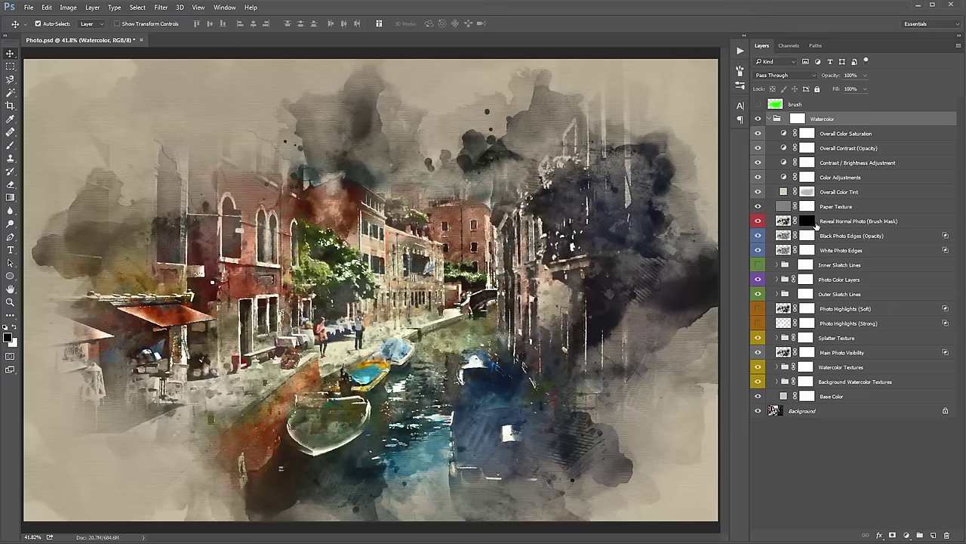
Step: Target the Reveal Normal Photo (Brush Mask) layer's mask and ready the Brush tool with white as the foreground color
{"action": "left_click", "coordinate": [816, 224]}
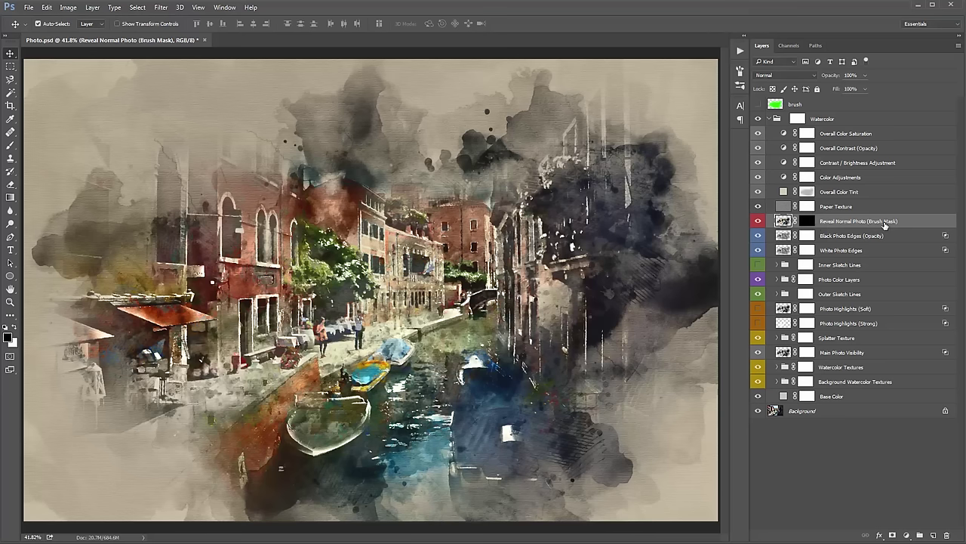
{"action": "left_click", "coordinate": [806, 221]}
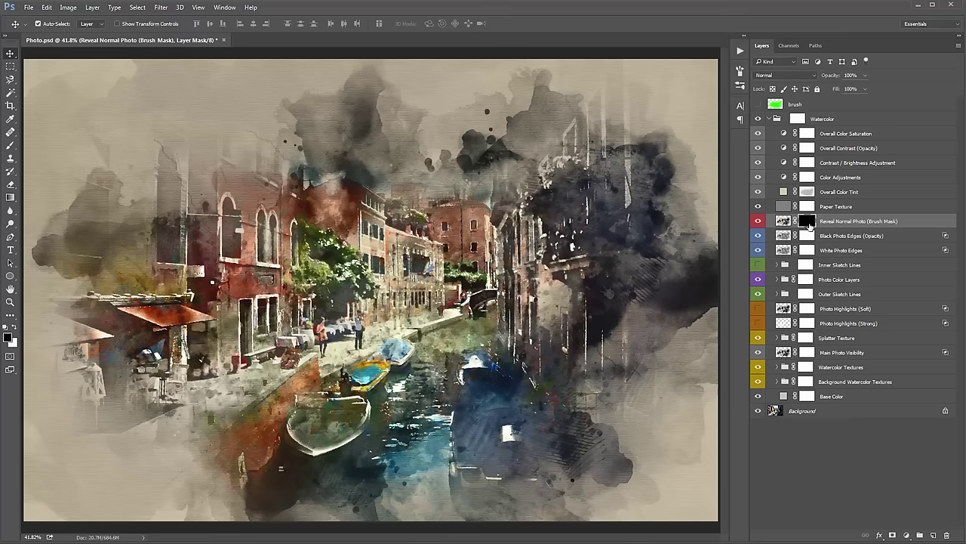
{"action": "key", "text": "b"}
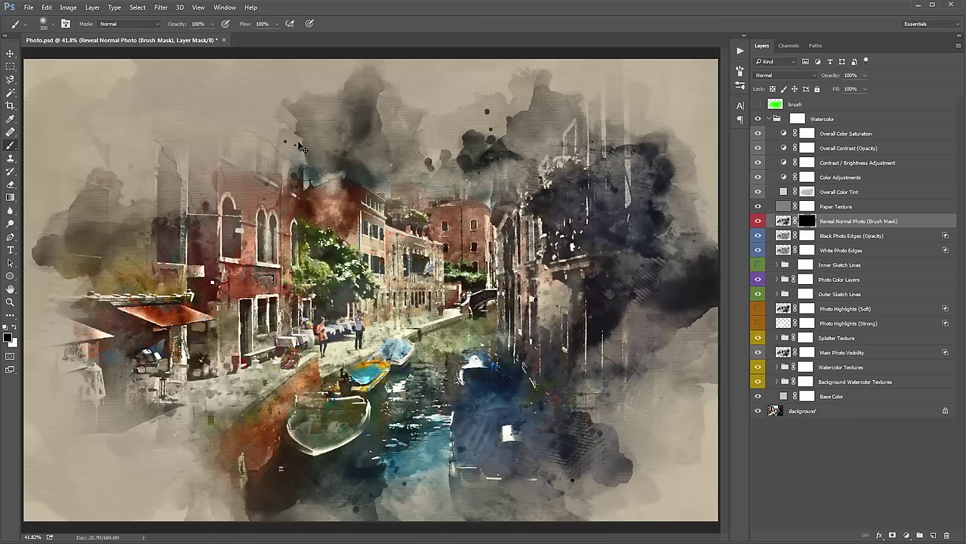
{"action": "right_click", "coordinate": [178, 130]}
{"action": "double_click", "coordinate": [202, 228]}
{"action": "left_click", "coordinate": [12, 327]}
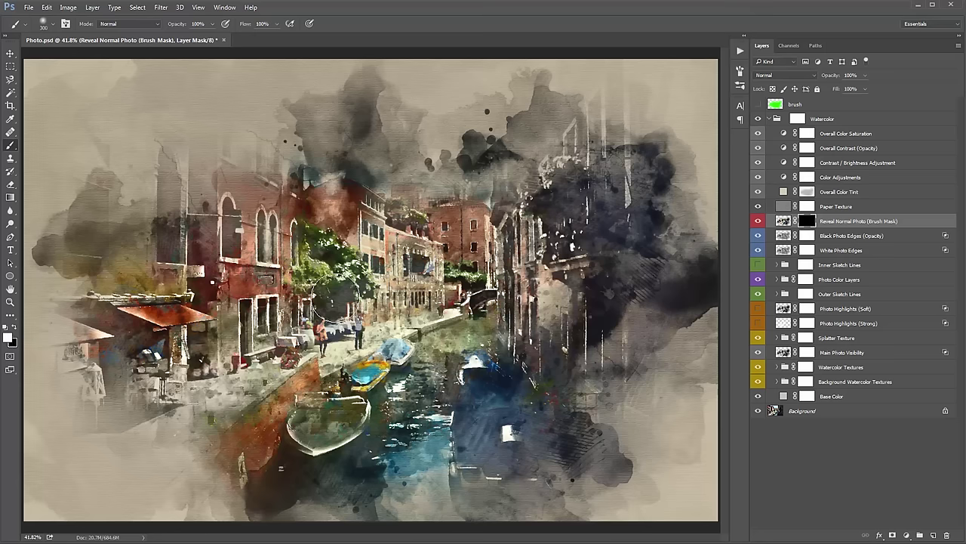
Step: Enlarge the brush to 700 px and paint white on the mask over the central buildings, boats and canal
{"action": "key", "text": "bracketright"}
{"action": "key", "text": "bracketright"}
{"action": "key", "text": "bracketright"}
{"action": "key", "text": "bracketright"}
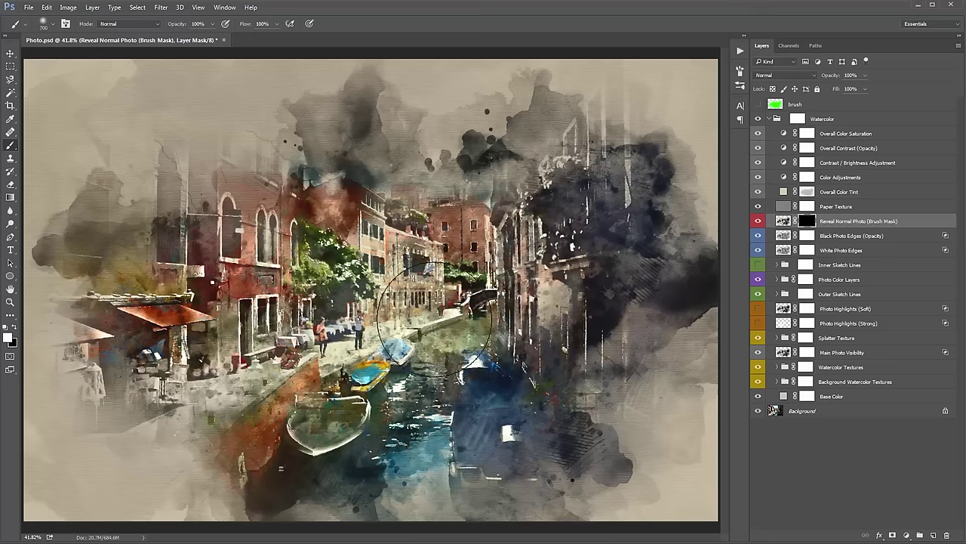
{"action": "mouse_move", "coordinate": [435, 319]}
{"action": "left_mouse_down"}
{"action": "mouse_move", "coordinate": [469, 316]}
{"action": "mouse_move", "coordinate": [244, 285]}
{"action": "mouse_move", "coordinate": [505, 309]}
{"action": "mouse_move", "coordinate": [421, 277]}
{"action": "mouse_move", "coordinate": [278, 295]}
{"action": "mouse_move", "coordinate": [386, 378]}
{"action": "mouse_move", "coordinate": [490, 331]}
{"action": "mouse_move", "coordinate": [450, 260]}
{"action": "mouse_move", "coordinate": [325, 224]}
{"action": "mouse_move", "coordinate": [235, 262]}
{"action": "mouse_move", "coordinate": [266, 325]}
{"action": "mouse_move", "coordinate": [512, 339]}
{"action": "left_mouse_up"}
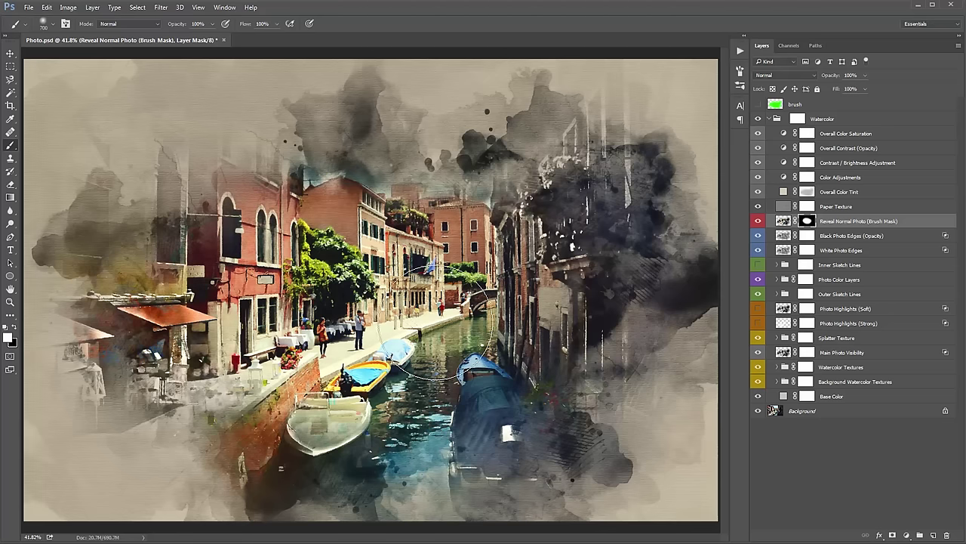
Step: Examine the revealed area at 100% zoom, and compare the full image with the Reveal Normal Photo (Brush Mask) layer shown and hidden
{"action": "key", "text": "z"}
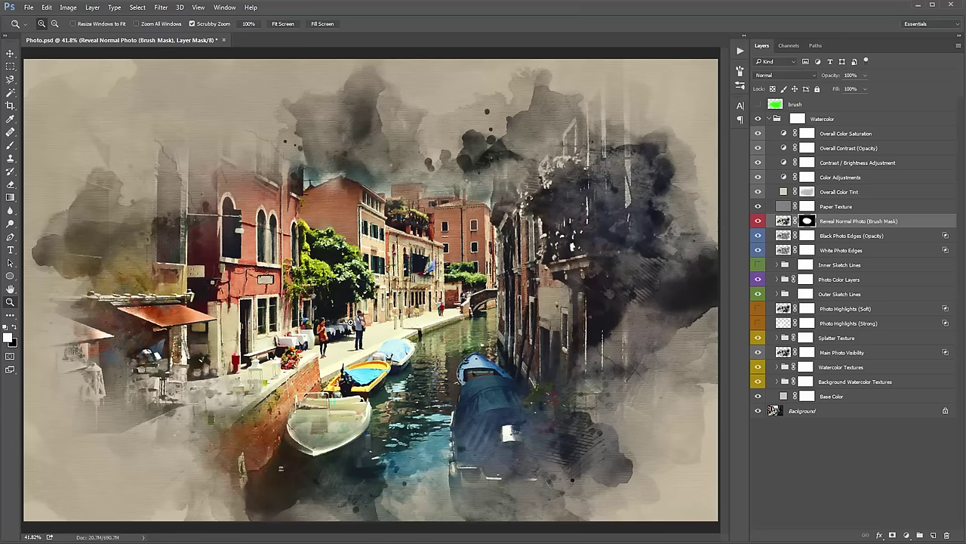
{"action": "left_click", "coordinate": [349, 321]}
{"action": "left_click", "coordinate": [349, 320]}
{"action": "left_click", "coordinate": [350, 321]}
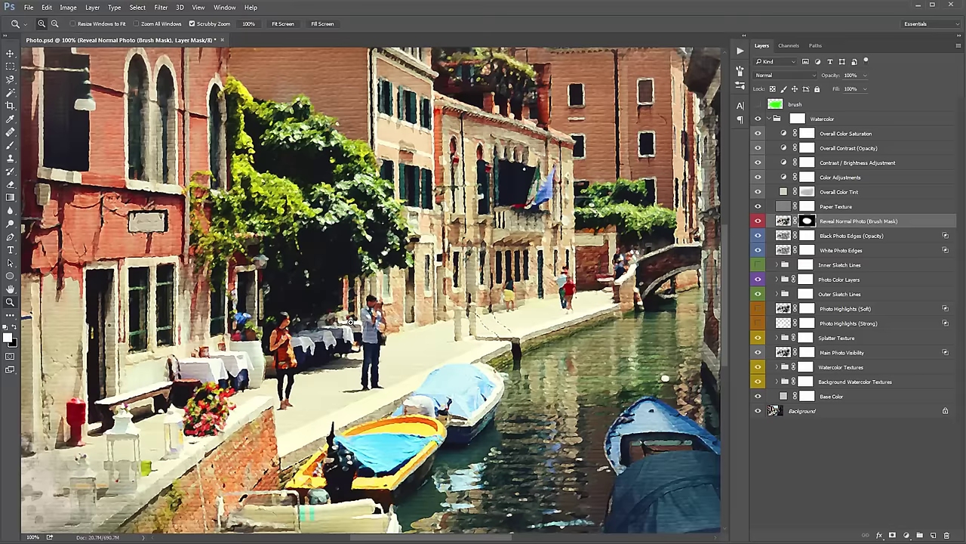
{"action": "key", "text": "v"}
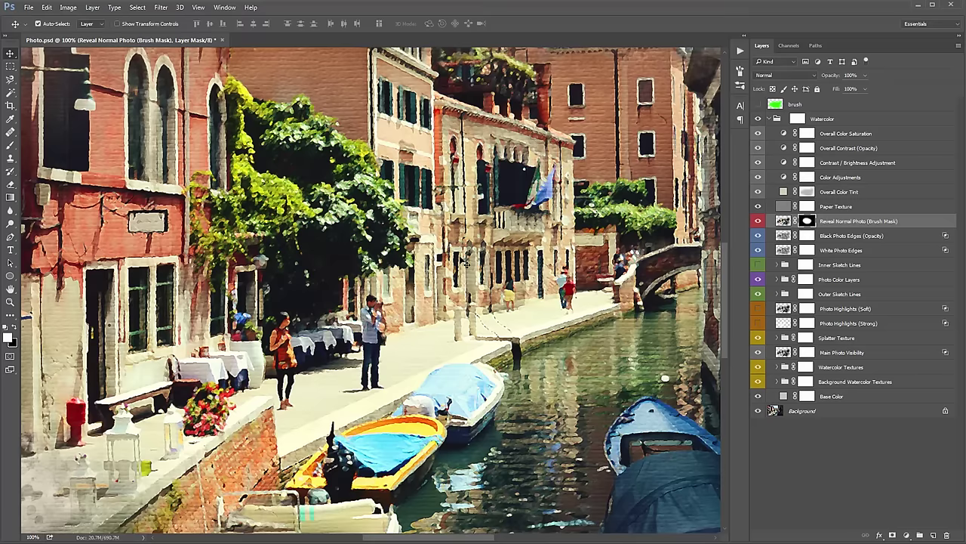
{"action": "key", "text": "ctrl+0"}
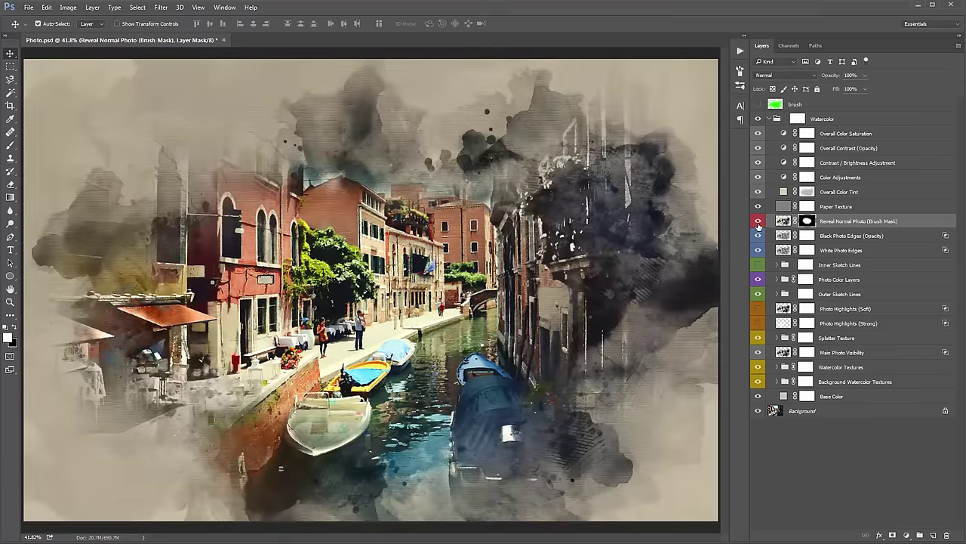
{"action": "left_click", "coordinate": [758, 222]}
{"action": "left_click", "coordinate": [757, 222]}
{"action": "left_click", "coordinate": [758, 222]}
{"action": "left_click", "coordinate": [758, 222]}
{"action": "left_click", "coordinate": [758, 222]}
{"action": "left_click", "coordinate": [758, 222]}
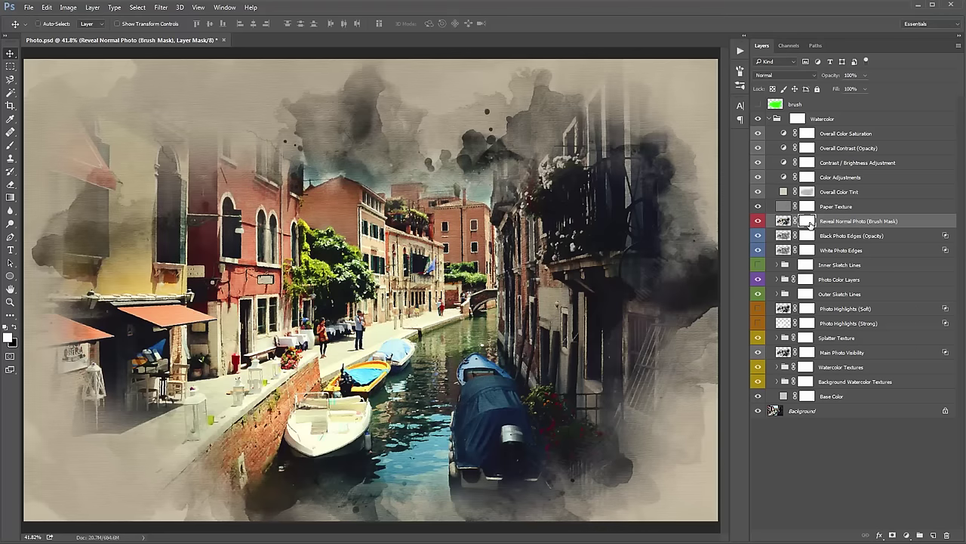
Step: Reset the layer's mask to solid black and paint white with a 500 px brush over the two people on the walkway
{"action": "key", "text": "alt+BackSpace"}
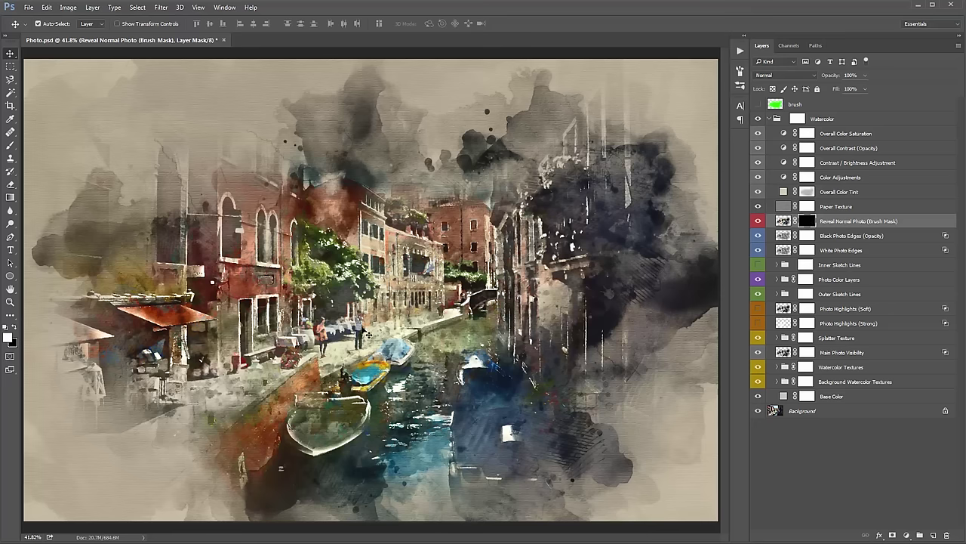
{"action": "key", "text": "b"}
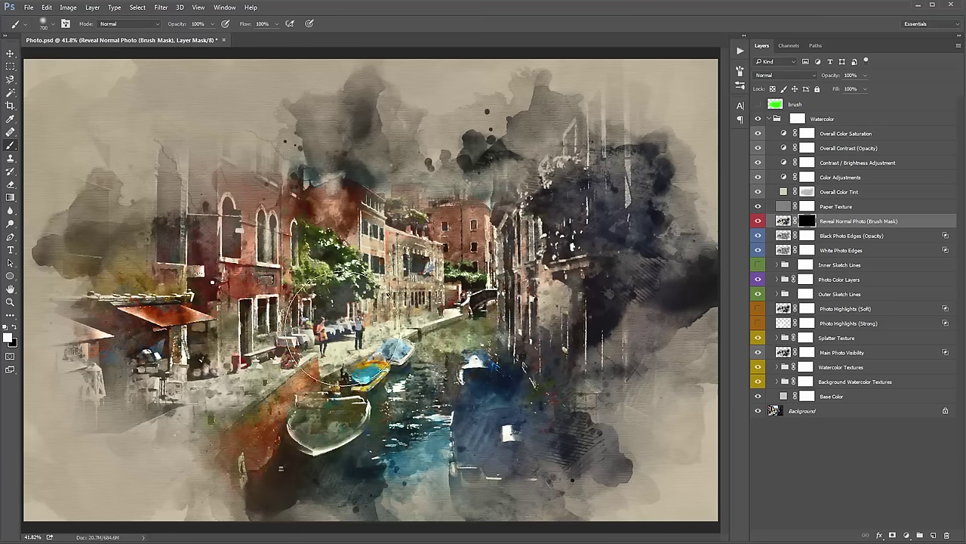
{"action": "key", "text": "bracketleft"}
{"action": "key", "text": "bracketleft"}
{"action": "left_click_drag", "start_coordinate": [338, 330], "coordinate": [330, 319]}
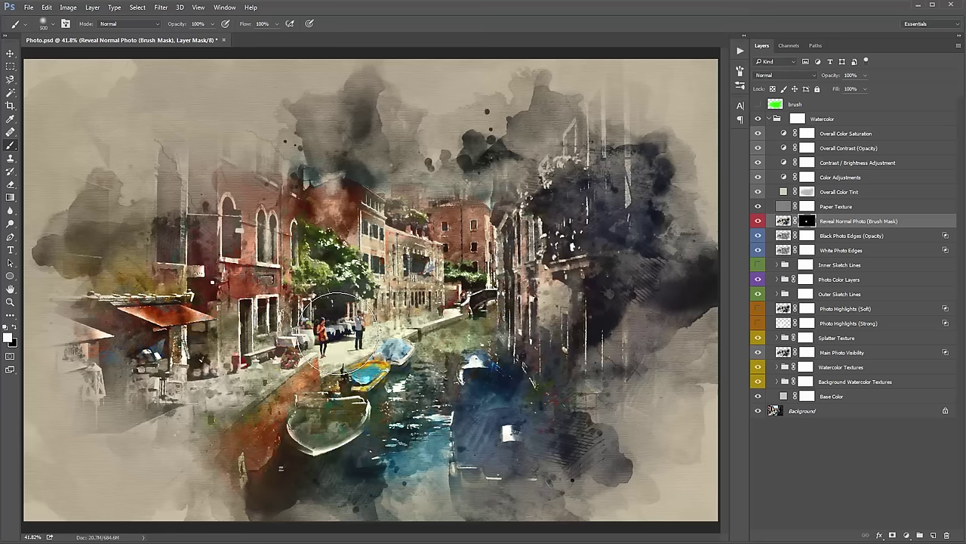
{"action": "key", "text": "v"}
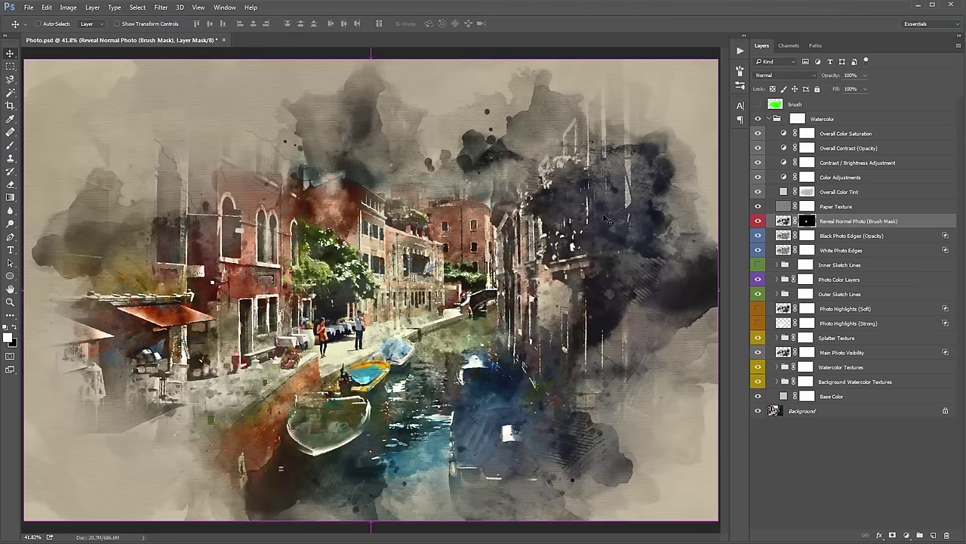
Step: Open Man.psd, and collapse and hide its Watercolor group to show the original photo
{"action": "key", "text": "ctrl+o"}
{"action": "key", "text": "Escape"}
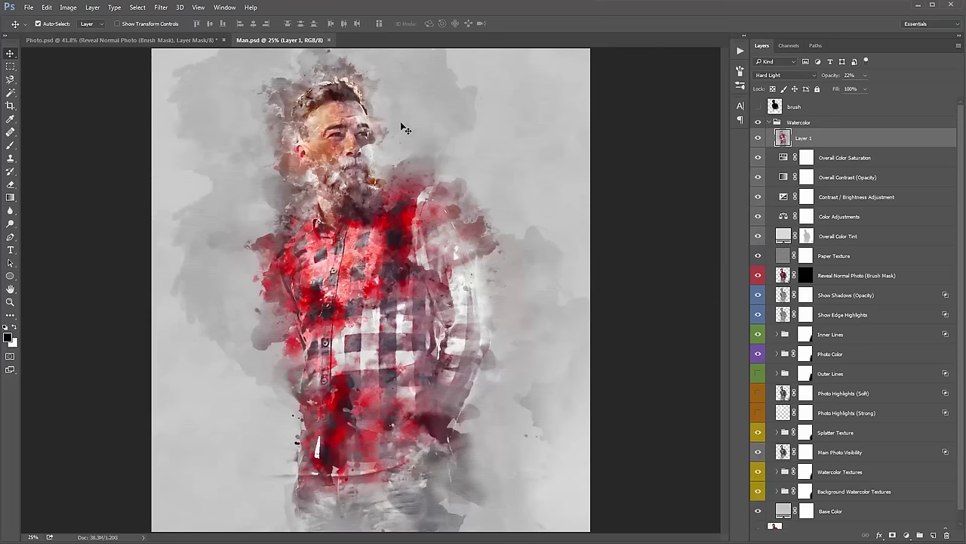
{"action": "left_click", "coordinate": [770, 123]}
{"action": "left_click", "coordinate": [758, 122]}
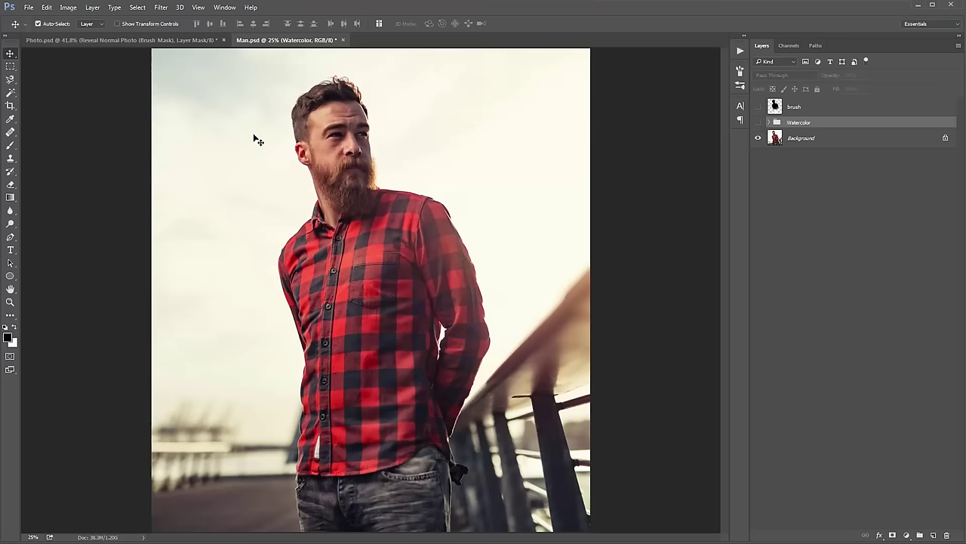
Step: Show the brush layer over the man, move it aside, undo the move, and restore the original view of the watercolor artwork
{"action": "left_click", "coordinate": [758, 108]}
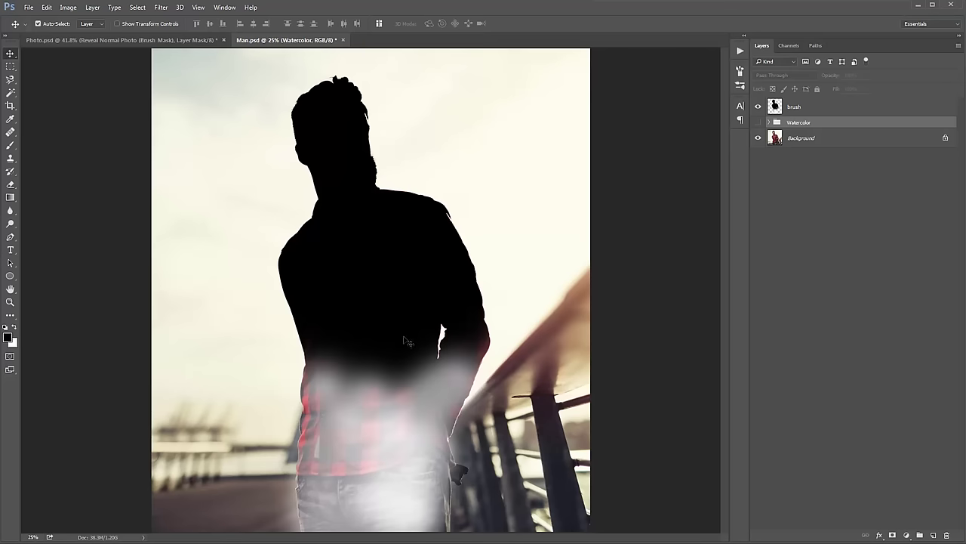
{"action": "left_click", "coordinate": [800, 107]}
{"action": "mouse_move", "coordinate": [451, 220]}
{"action": "left_mouse_down"}
{"action": "mouse_move", "coordinate": [507, 193]}
{"action": "mouse_move", "coordinate": [493, 182]}
{"action": "left_mouse_up"}
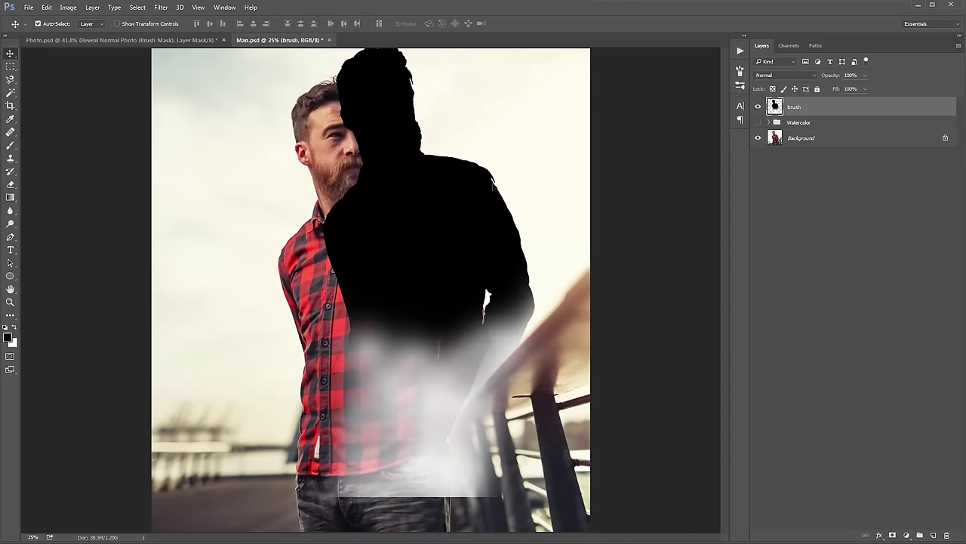
{"action": "key", "text": "ctrl+z"}
{"action": "left_click", "coordinate": [758, 107]}
{"action": "left_click", "coordinate": [758, 122]}
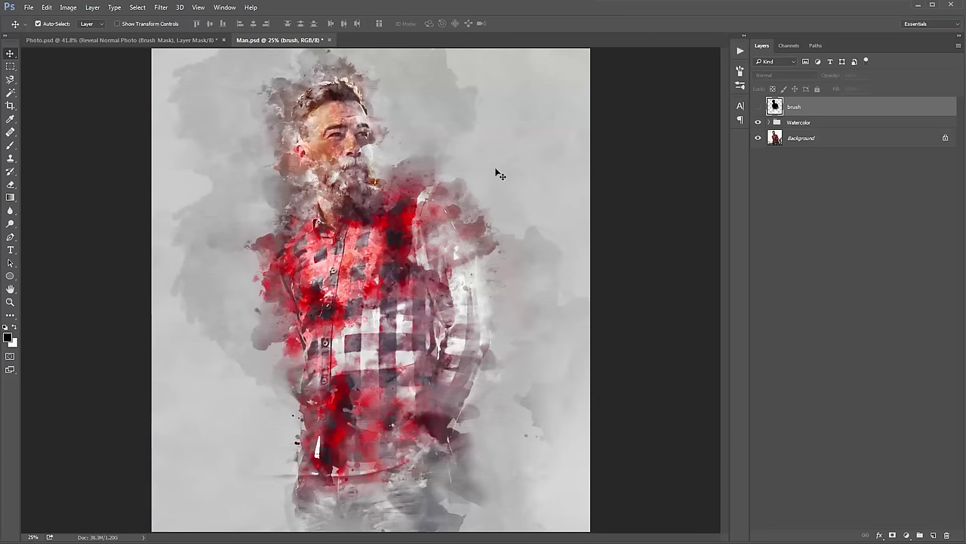
Step: Reveal the man's face by painting white with a 1300 px brush on the Reveal Normal Photo (Brush Mask) layer's mask
{"action": "left_click", "coordinate": [769, 122]}
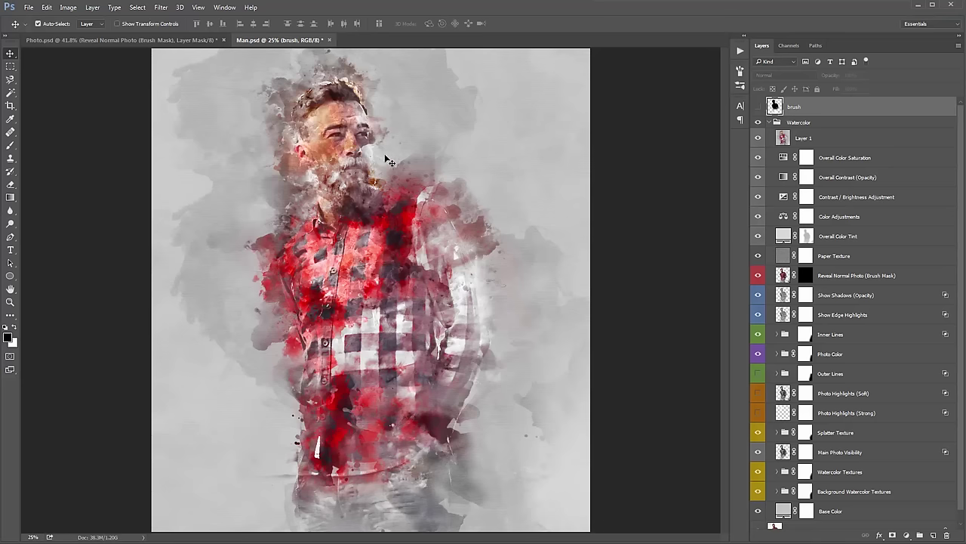
{"action": "left_click", "coordinate": [805, 275]}
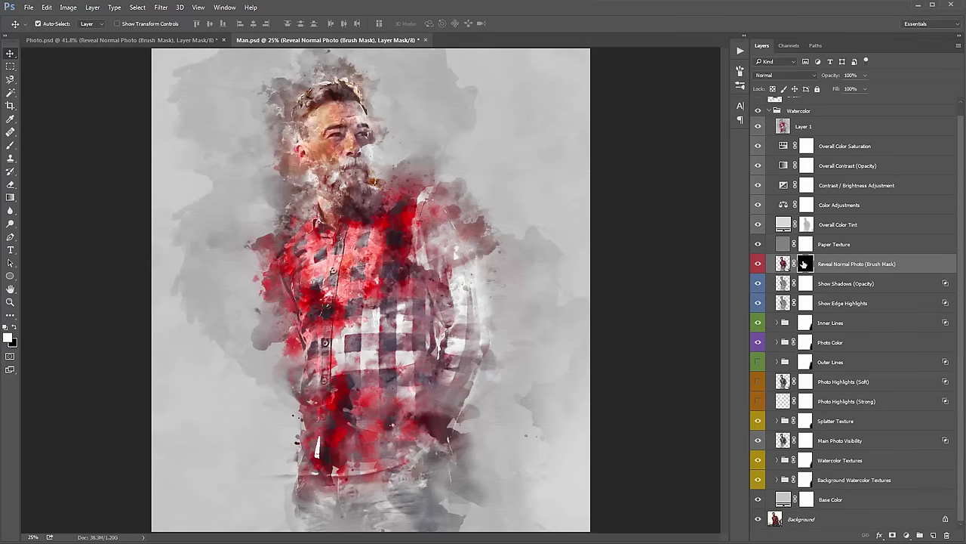
{"action": "key", "text": "b"}
{"action": "key", "text": "bracketright"}
{"action": "key", "text": "bracketright"}
{"action": "key", "text": "bracketright"}
{"action": "key", "text": "bracketright"}
{"action": "key", "text": "bracketright"}
{"action": "key", "text": "bracketright"}
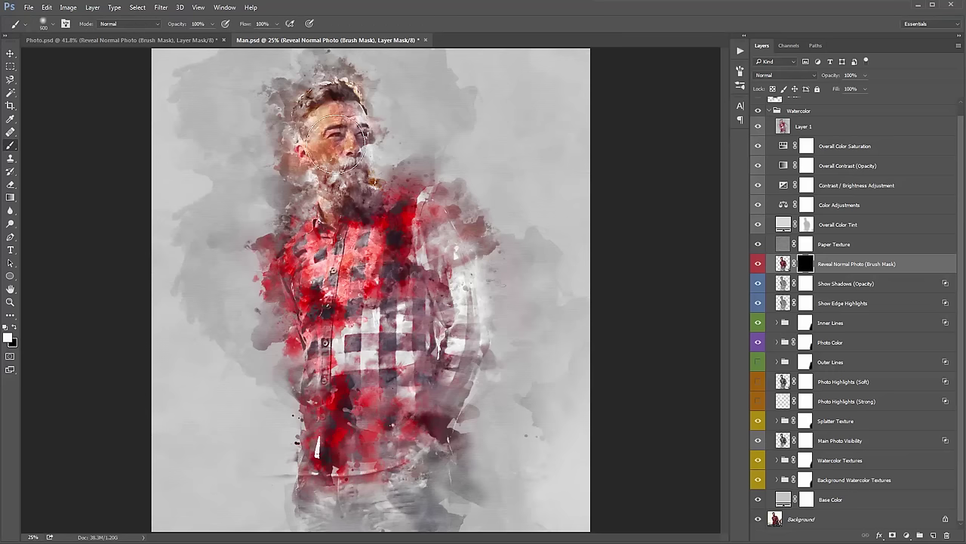
{"action": "key", "text": "bracketright"}
{"action": "key", "text": "bracketright"}
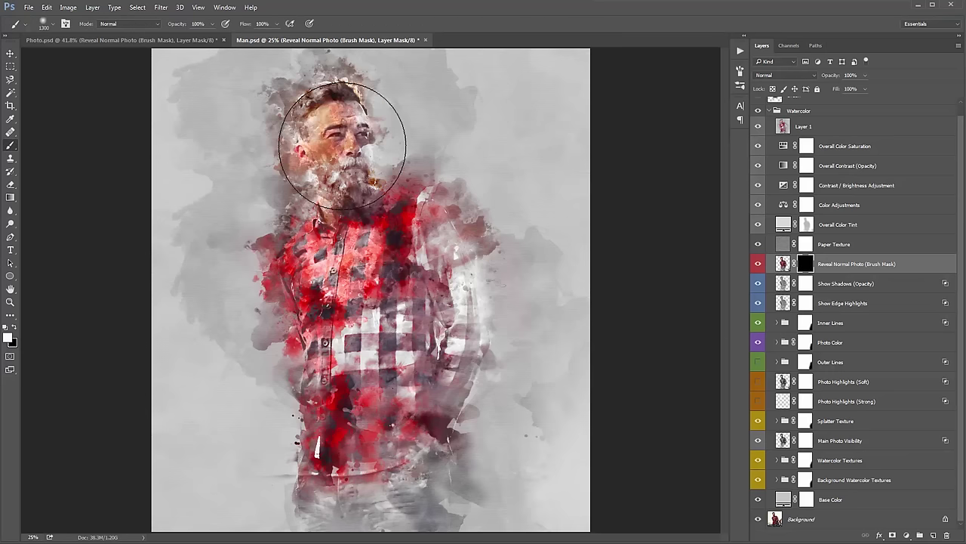
{"action": "left_click", "coordinate": [341, 143]}
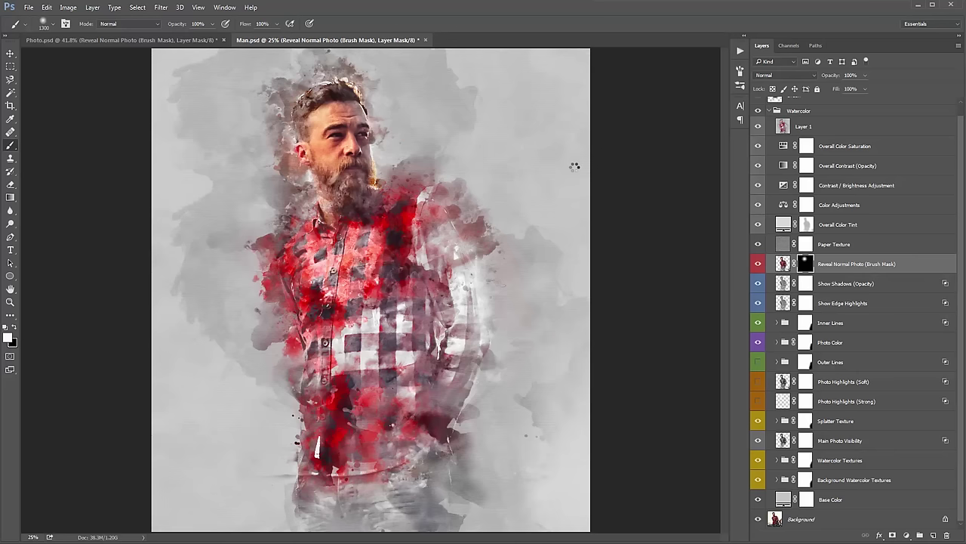
{"action": "key", "text": "v"}
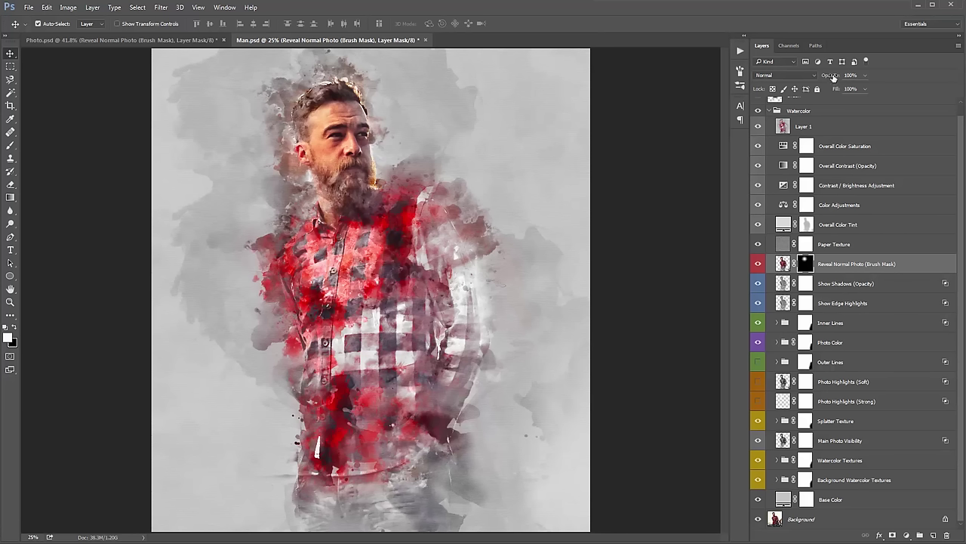
Step: Preview the Reveal Normal Photo (Brush Mask) layer at 0% opacity and set its opacity to 50%
{"action": "left_click_drag", "start_coordinate": [834, 77], "coordinate": [690, 86]}
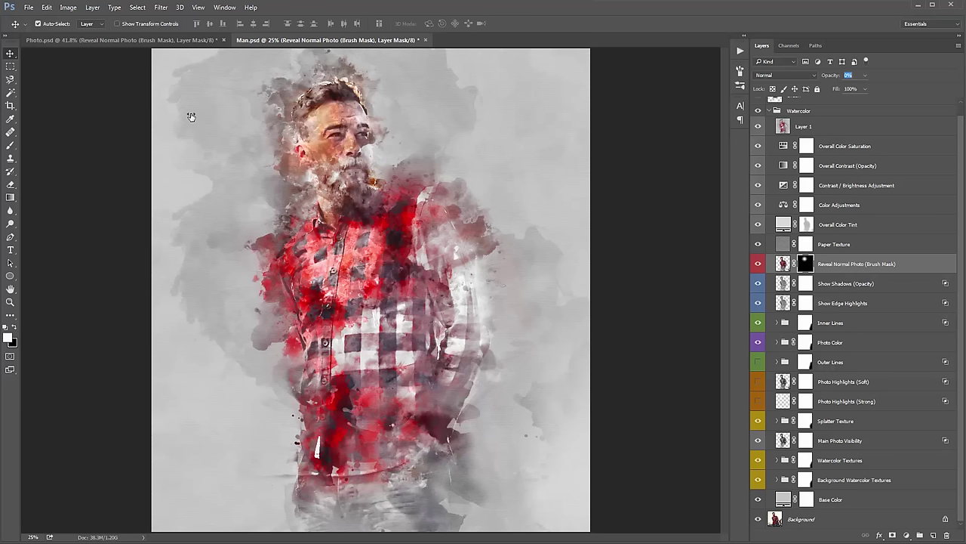
{"action": "key", "text": "Return"}
{"action": "left_click_drag", "start_coordinate": [825, 77], "coordinate": [848, 78]}
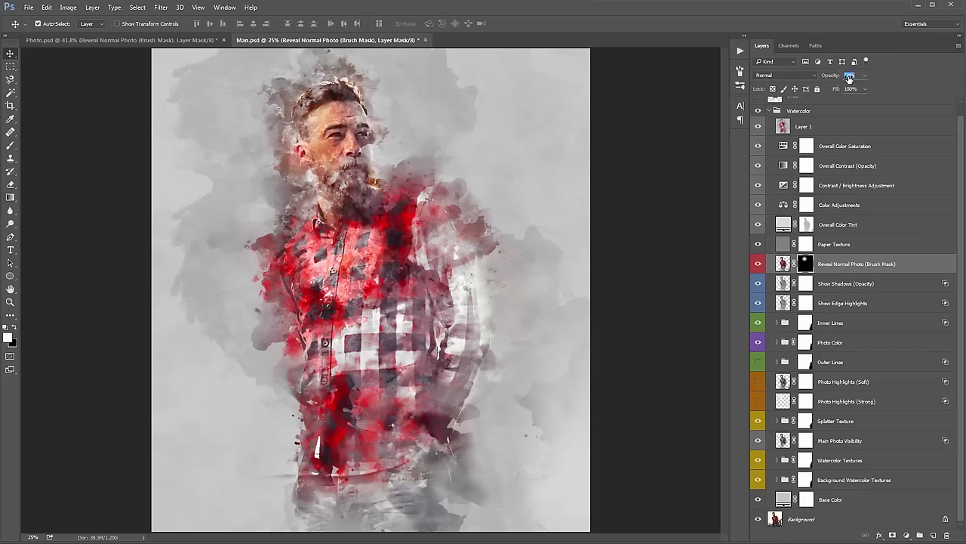
{"action": "left_click", "coordinate": [356, 159]}
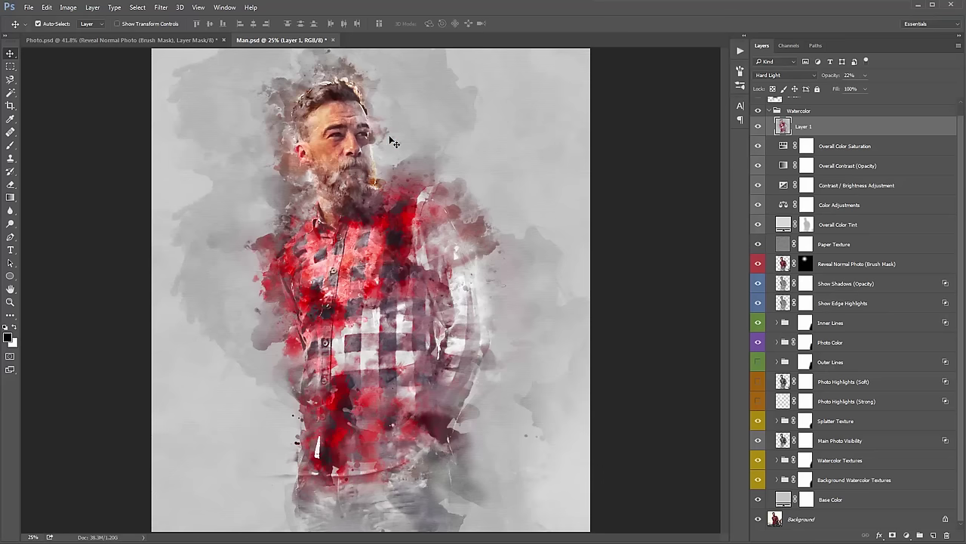
Step: Reselect the Reveal Normal Photo (Brush Mask) layer's mask and close Man.psd to return to the canal artwork
{"action": "key", "text": "shift+alt+n"}
{"action": "left_click", "coordinate": [807, 264]}
{"action": "key", "text": "x"}
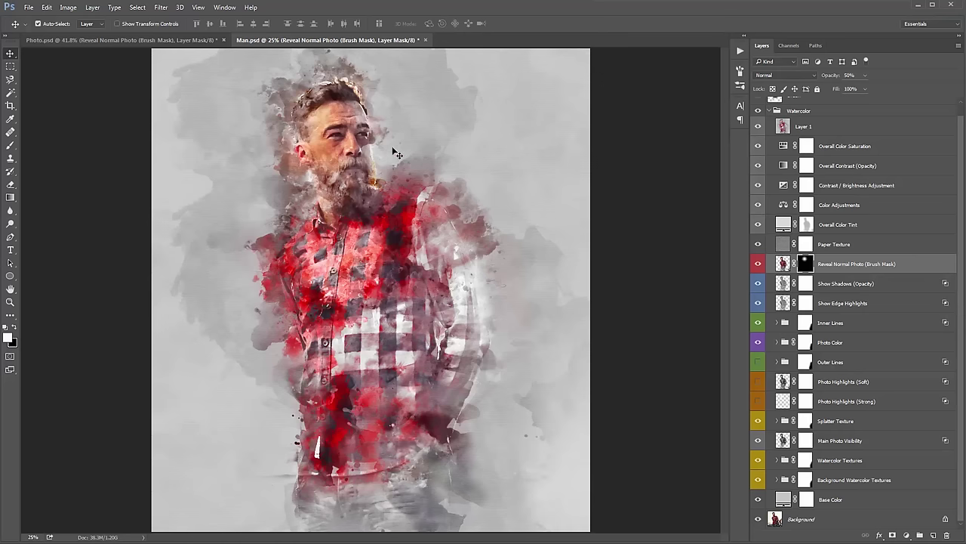
{"action": "key", "text": "ctrl+w"}
{"action": "left_click", "coordinate": [507, 210]}
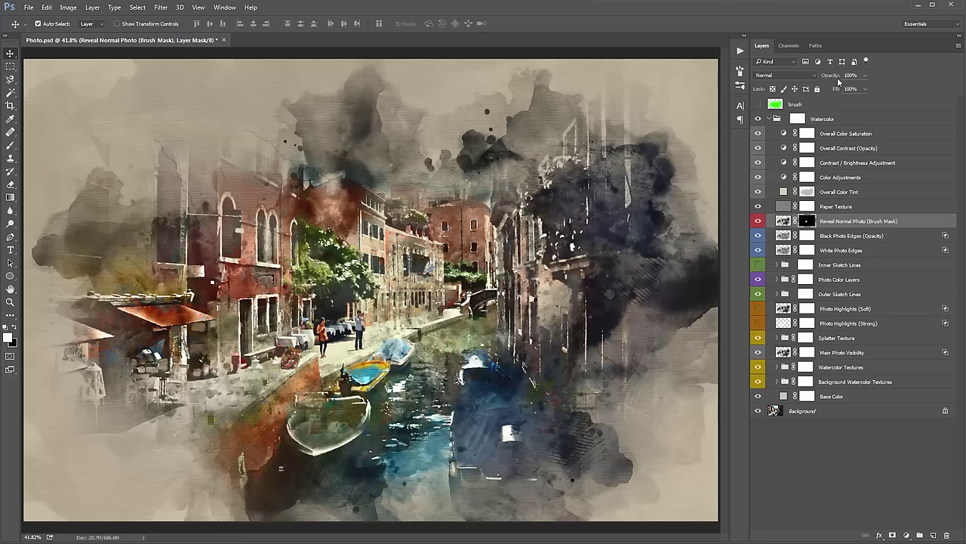
Step: Try lowering the Reveal Normal Photo (Brush Mask) layer's opacity, and select the Overall Contrast (Opacity) layer
{"action": "left_click_drag", "start_coordinate": [836, 76], "coordinate": [545, 79]}
{"action": "left_click", "coordinate": [844, 204]}
{"action": "left_click", "coordinate": [834, 147]}
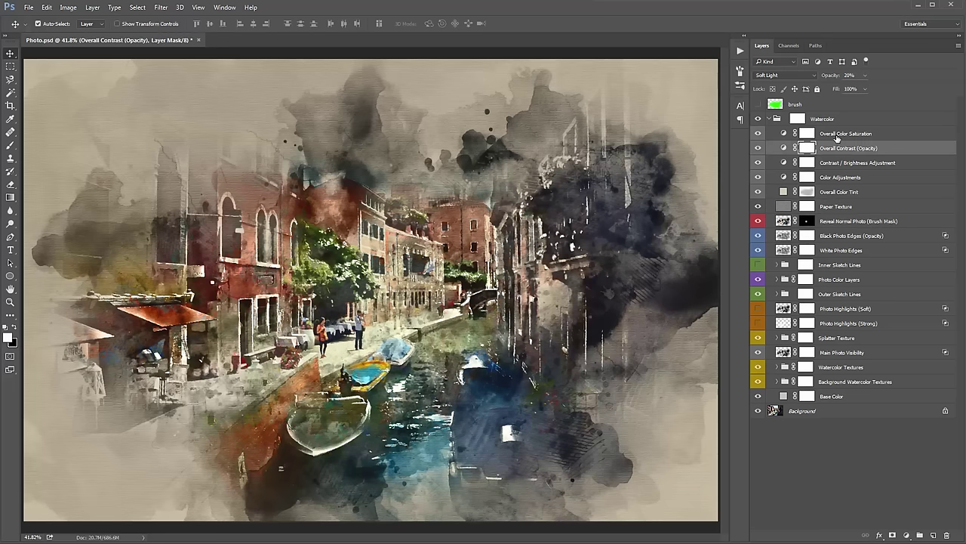
Step: Preview the Overall Color Saturation layer's Hue/Saturation adjustment at -100 saturation, and raise its saturation to about +50
{"action": "left_click", "coordinate": [837, 134]}
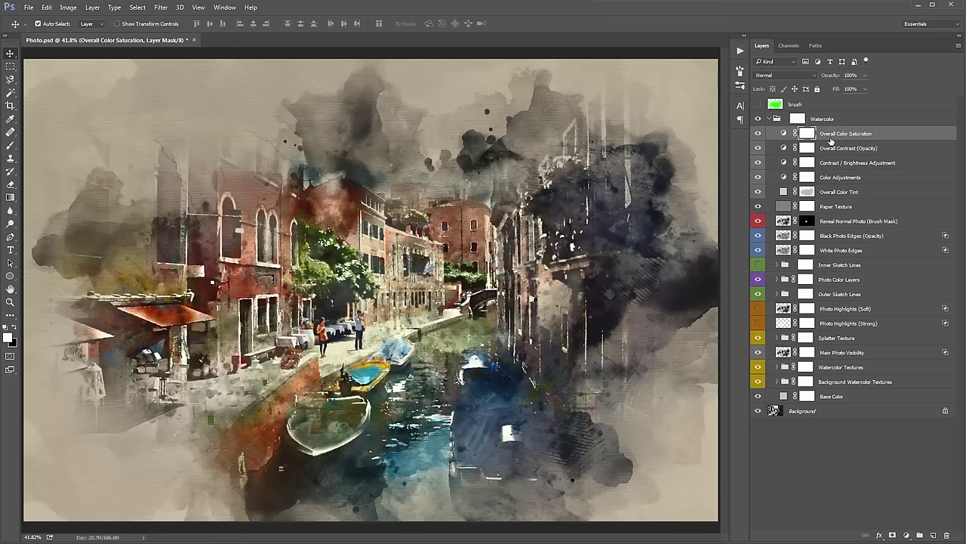
{"action": "double_click", "coordinate": [783, 133]}
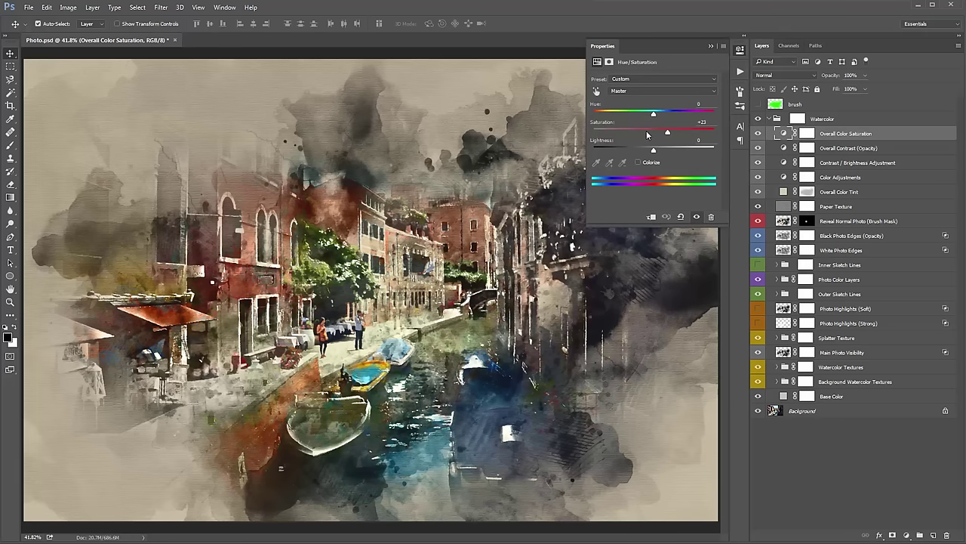
{"action": "left_click_drag", "start_coordinate": [667, 135], "coordinate": [593, 133]}
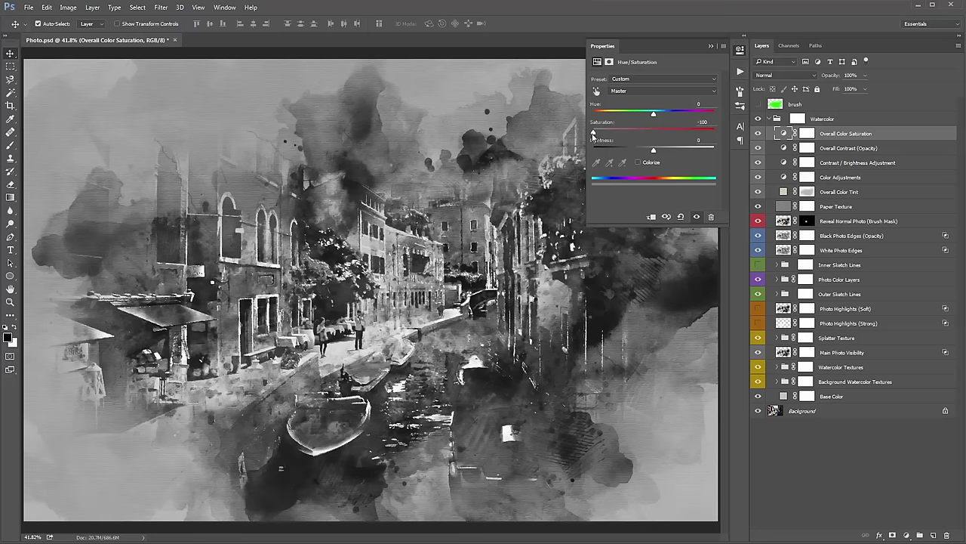
{"action": "left_click_drag", "start_coordinate": [593, 133], "coordinate": [666, 137]}
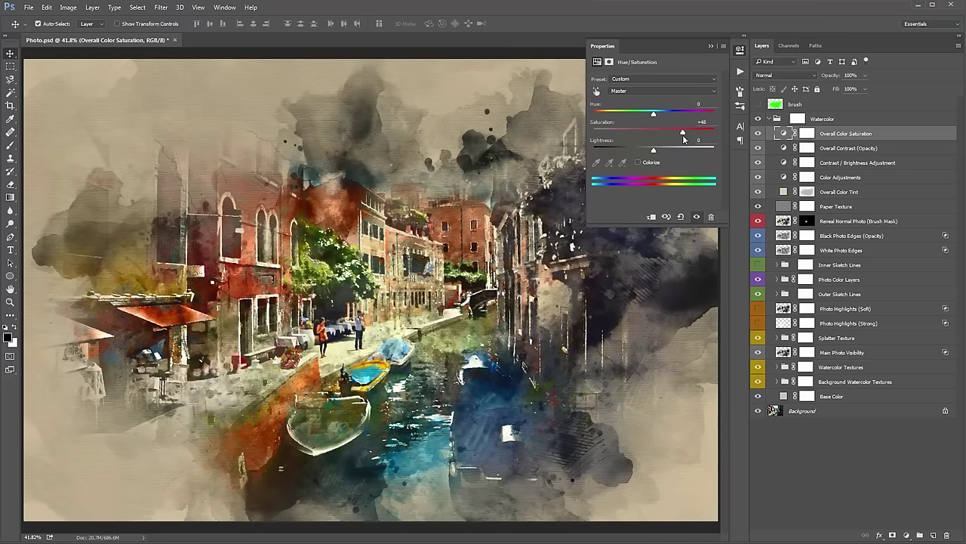
{"action": "left_click_drag", "start_coordinate": [683, 139], "coordinate": [687, 139]}
{"action": "left_click", "coordinate": [709, 46]}
Step: Turn off Auto-Select for the Move tool and reselect the Overall Contrast (Opacity) layer
{"action": "left_click", "coordinate": [552, 141]}
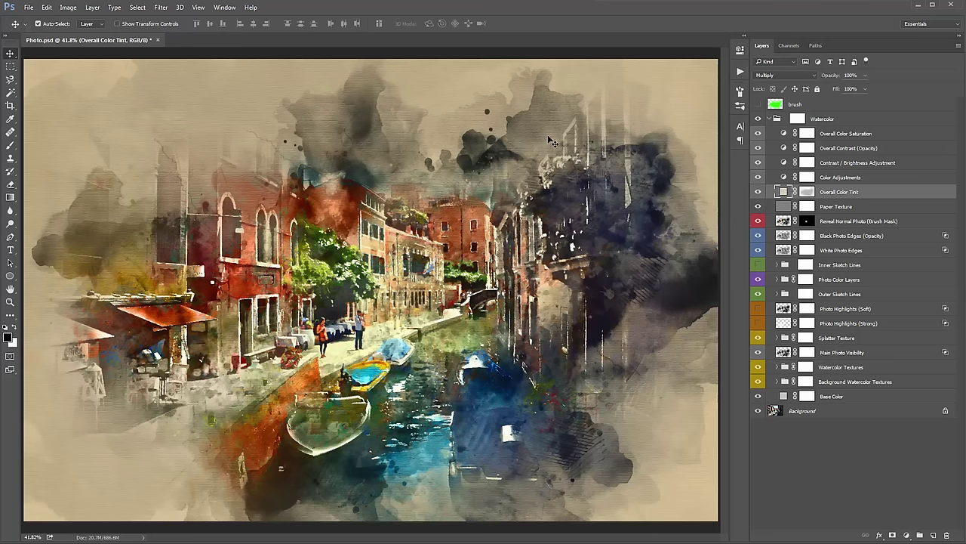
{"action": "left_click", "coordinate": [887, 150]}
{"action": "left_click", "coordinate": [45, 29]}
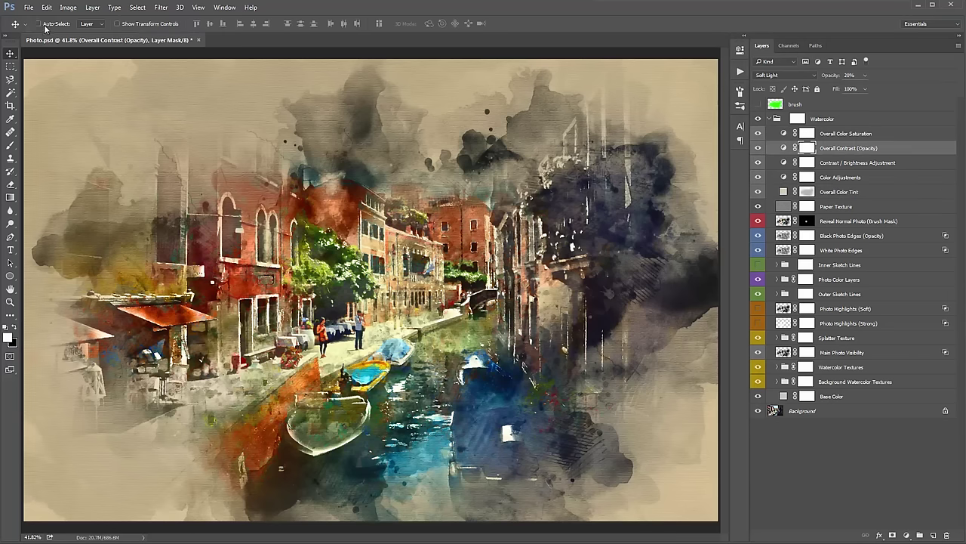
{"action": "left_click", "coordinate": [867, 134]}
{"action": "left_click", "coordinate": [855, 150]}
Step: Preview the Overall Contrast (Opacity) layer at 100% and 20% opacity, and lower its opacity to 0%
{"action": "left_click", "coordinate": [830, 75]}
{"action": "type", "text": "100"}
{"action": "key", "text": "Return"}
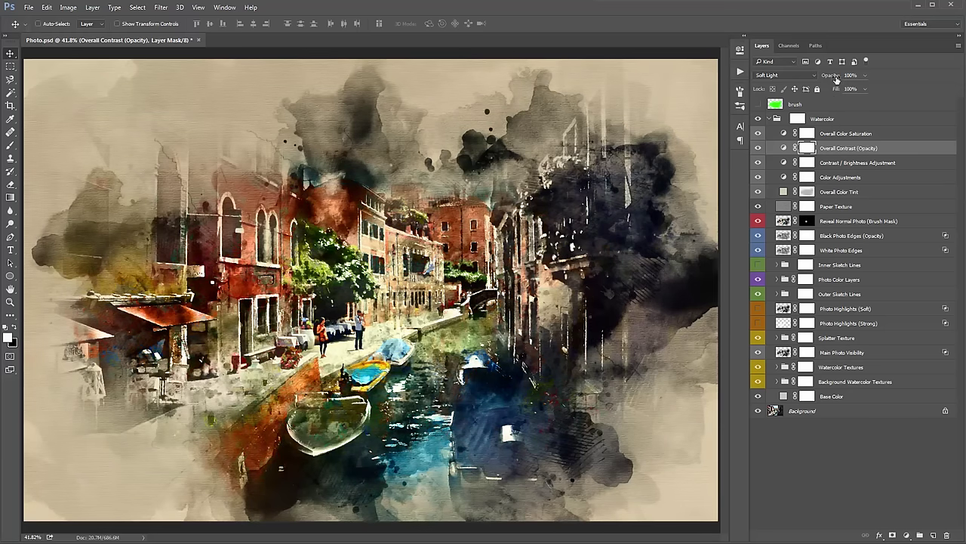
{"action": "left_click_drag", "start_coordinate": [831, 76], "coordinate": [622, 132]}
{"action": "key", "text": "2"}
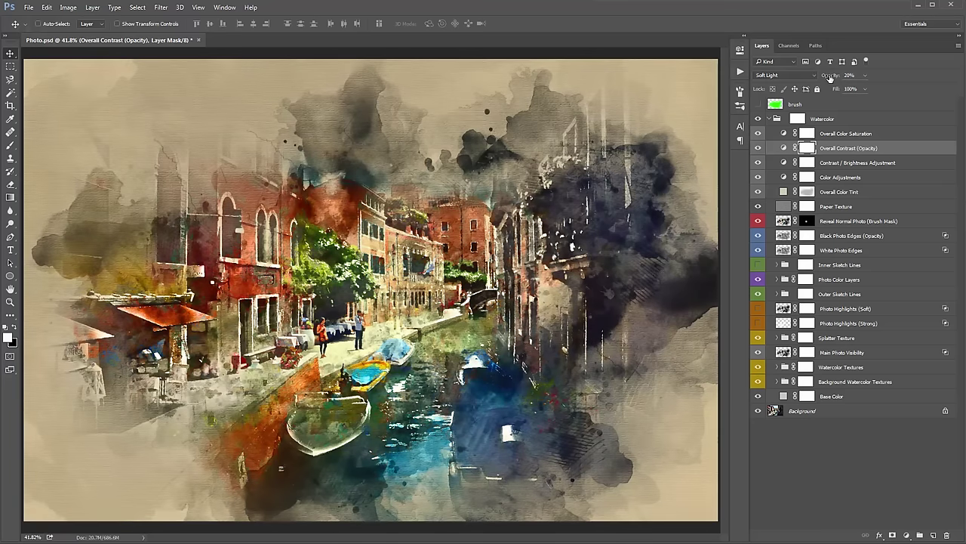
{"action": "left_click_drag", "start_coordinate": [830, 78], "coordinate": [340, 94]}
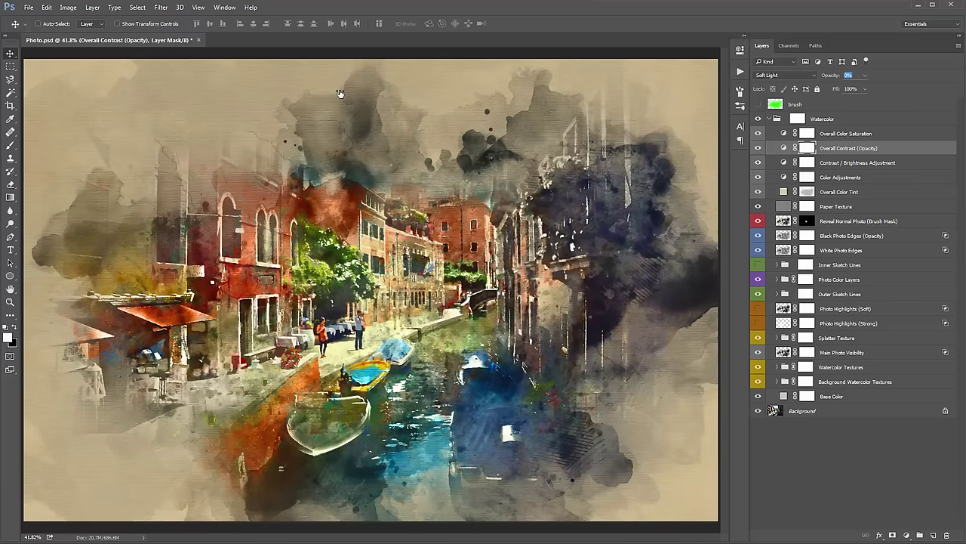
{"action": "key", "text": "Return"}
Step: On the Contrast / Brightness Adjustment layer, try an exposure offset of -0.0250 and set it to -0.0042
{"action": "left_click", "coordinate": [823, 163]}
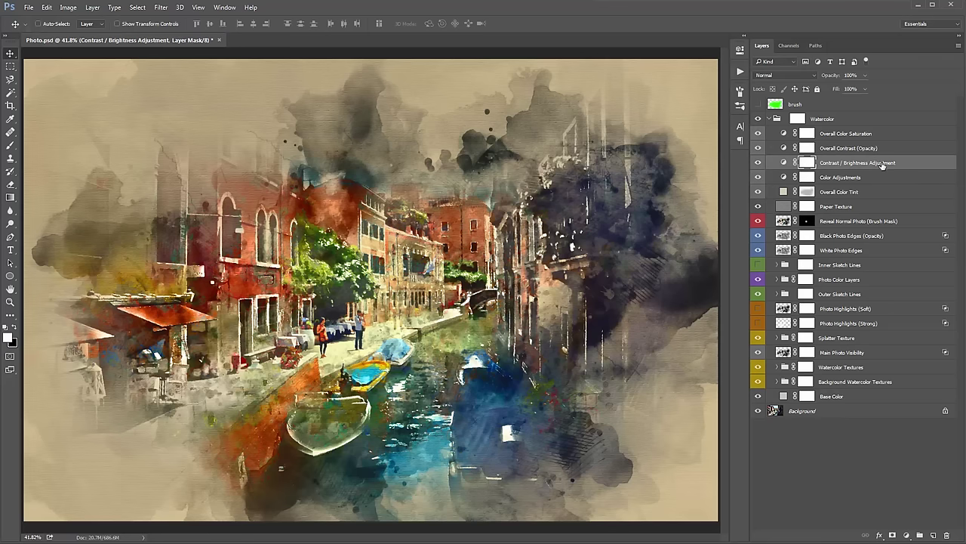
{"action": "double_click", "coordinate": [785, 164]}
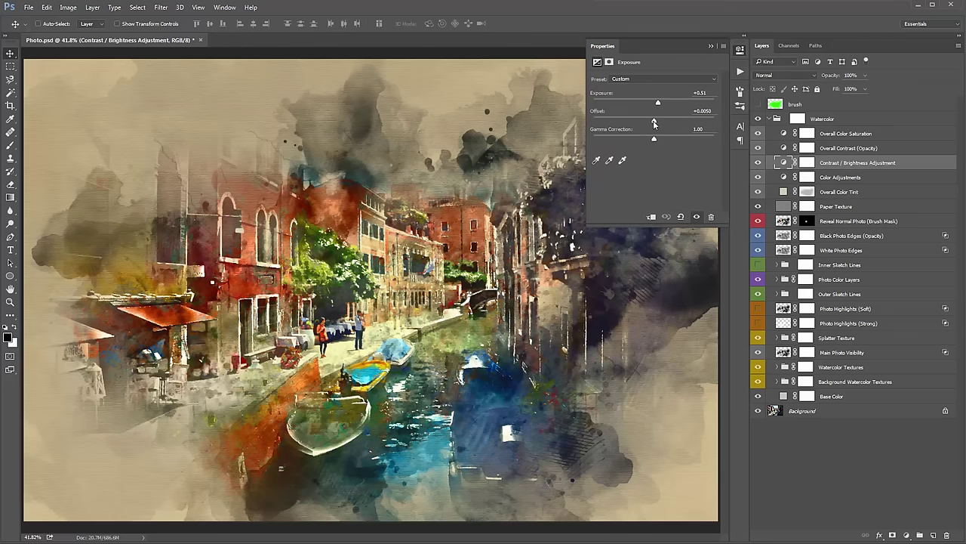
{"action": "left_click_drag", "start_coordinate": [654, 123], "coordinate": [650, 124]}
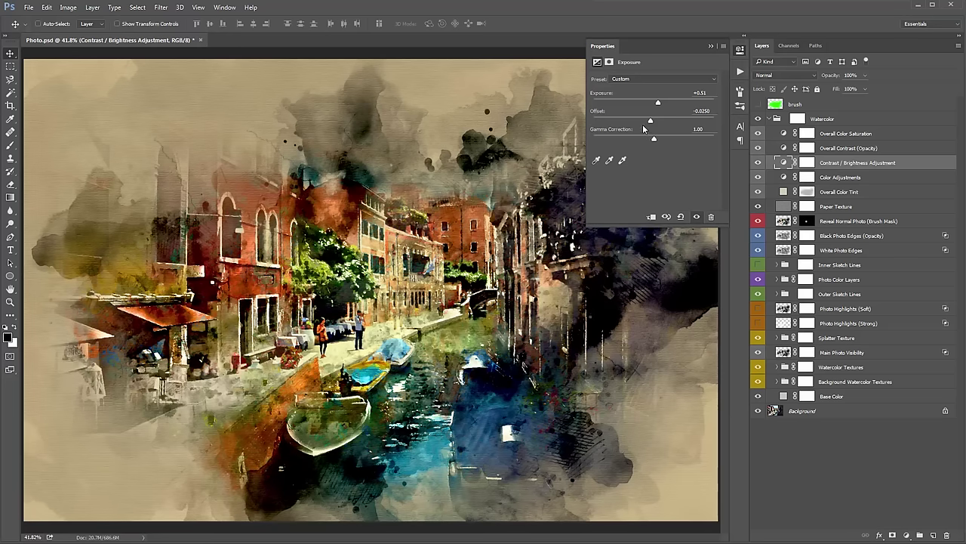
{"action": "left_click_drag", "start_coordinate": [652, 122], "coordinate": [654, 127]}
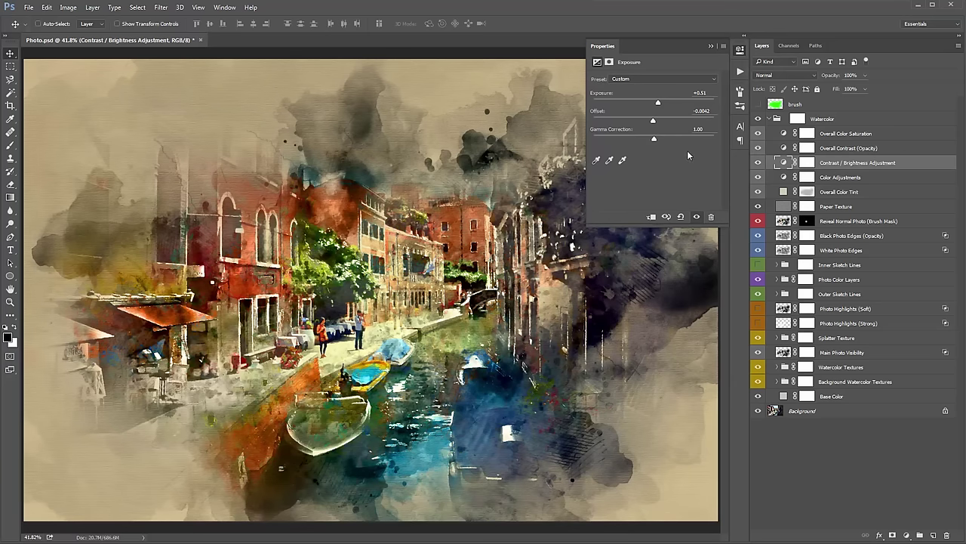
Step: Try a different gamma correction on the Contrast / Brightness Adjustment layer and reset it to 1.00
{"action": "left_click_drag", "start_coordinate": [656, 141], "coordinate": [652, 140]}
{"action": "left_click", "coordinate": [701, 129]}
{"action": "type", "text": "1"}
{"action": "left_click", "coordinate": [710, 47]}
Step: In the Color Adjustments layer's color balance, set the shadows to -1 on Cyan-Red and -4 on Magenta-Green, after trying -19
{"action": "left_click", "coordinate": [818, 179]}
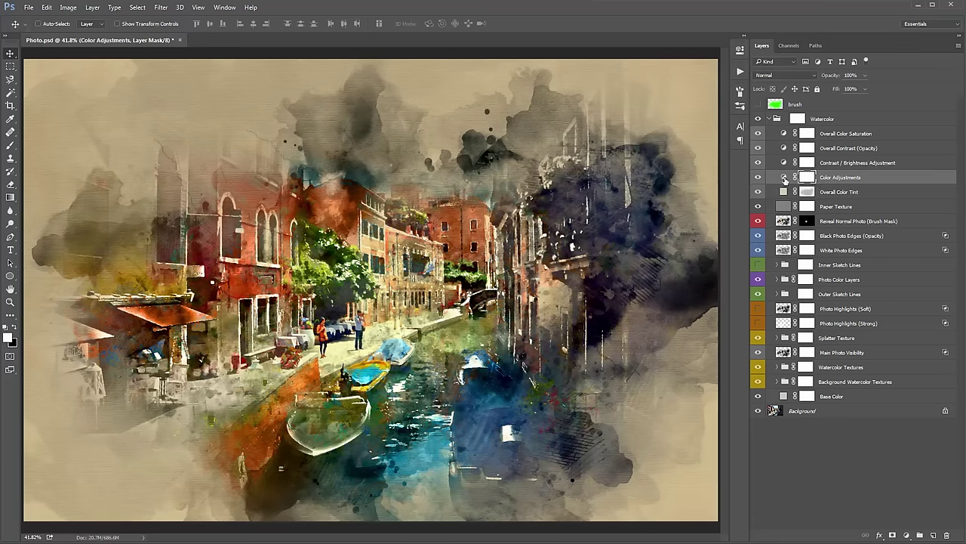
{"action": "double_click", "coordinate": [784, 179]}
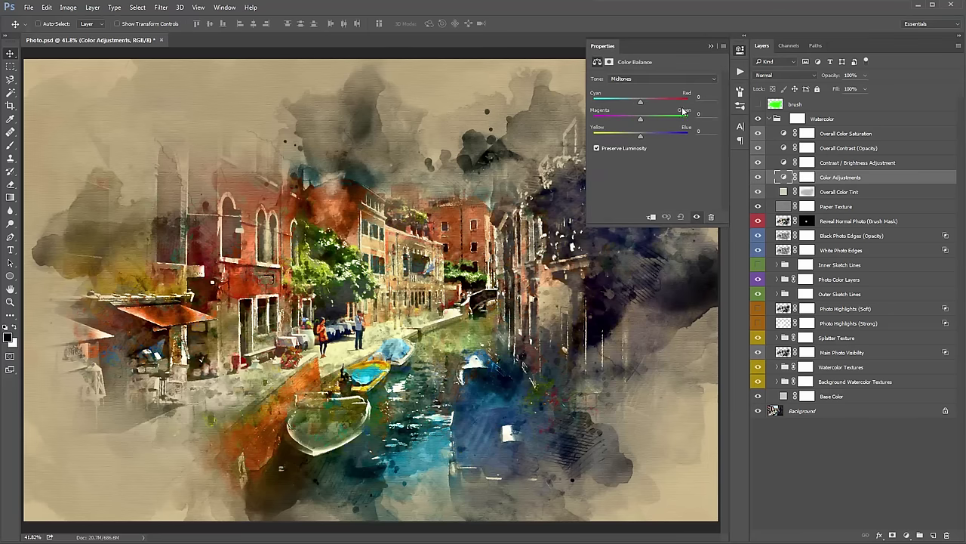
{"action": "left_click", "coordinate": [627, 80]}
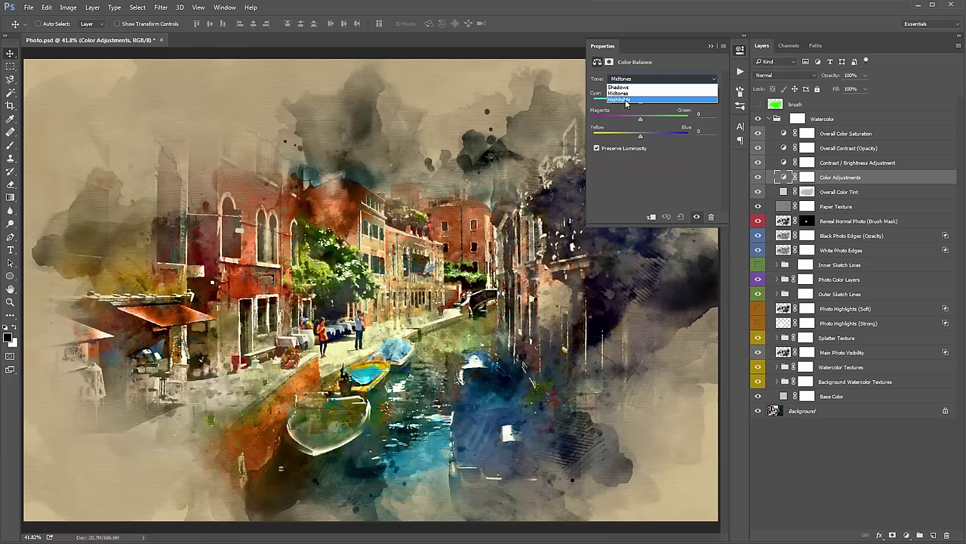
{"action": "left_click", "coordinate": [626, 88]}
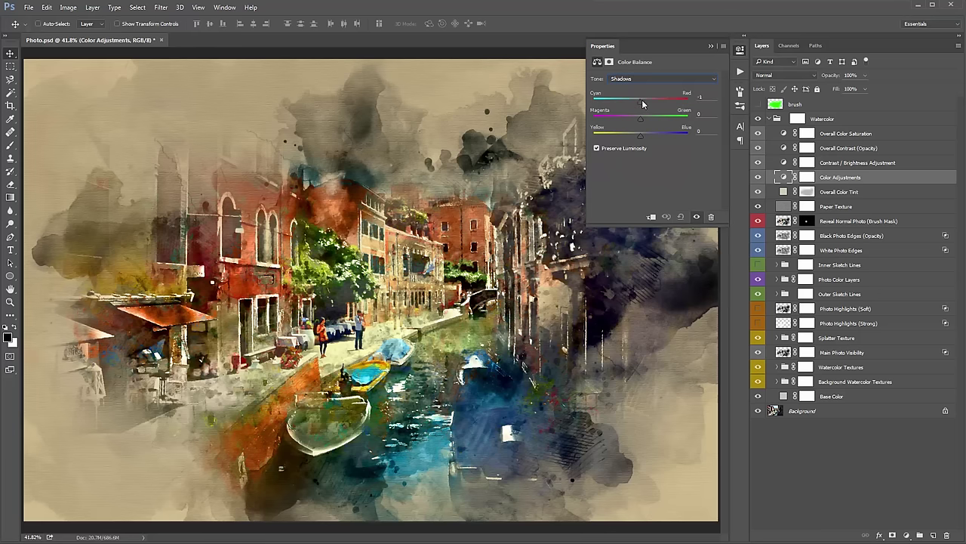
{"action": "left_click_drag", "start_coordinate": [641, 100], "coordinate": [632, 119]}
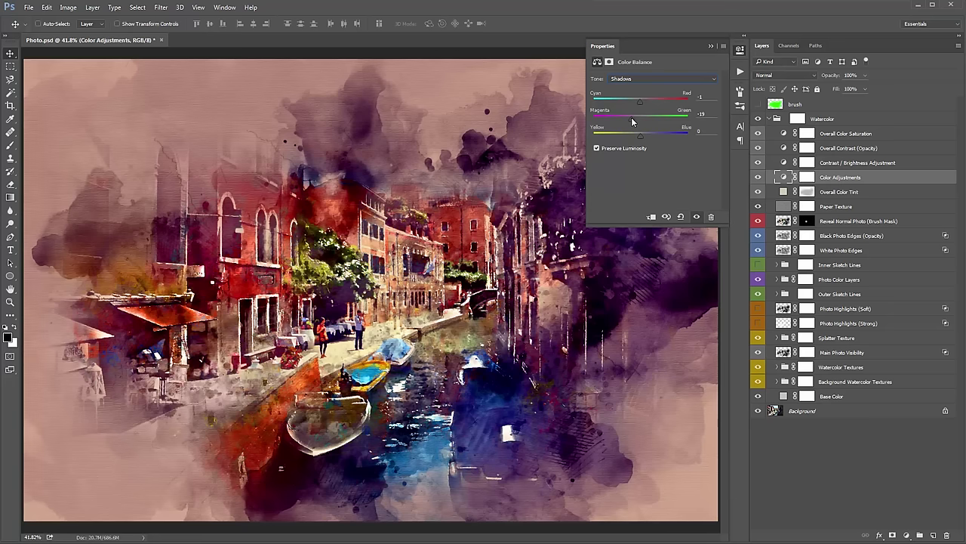
{"action": "left_click", "coordinate": [634, 79]}
{"action": "left_click", "coordinate": [635, 86]}
{"action": "left_click_drag", "start_coordinate": [633, 120], "coordinate": [638, 119]}
Step: Try midtones of +19 Cyan-Red and -16 Yellow-Blue on the Color Adjustments layer, and reset both to 0
{"action": "left_click", "coordinate": [634, 79]}
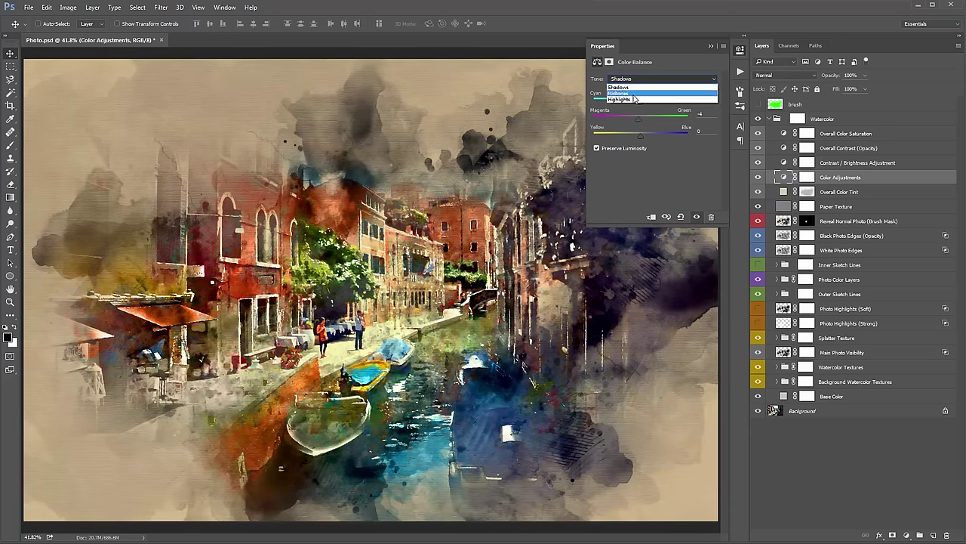
{"action": "left_click", "coordinate": [634, 93]}
{"action": "left_click_drag", "start_coordinate": [640, 136], "coordinate": [650, 102]}
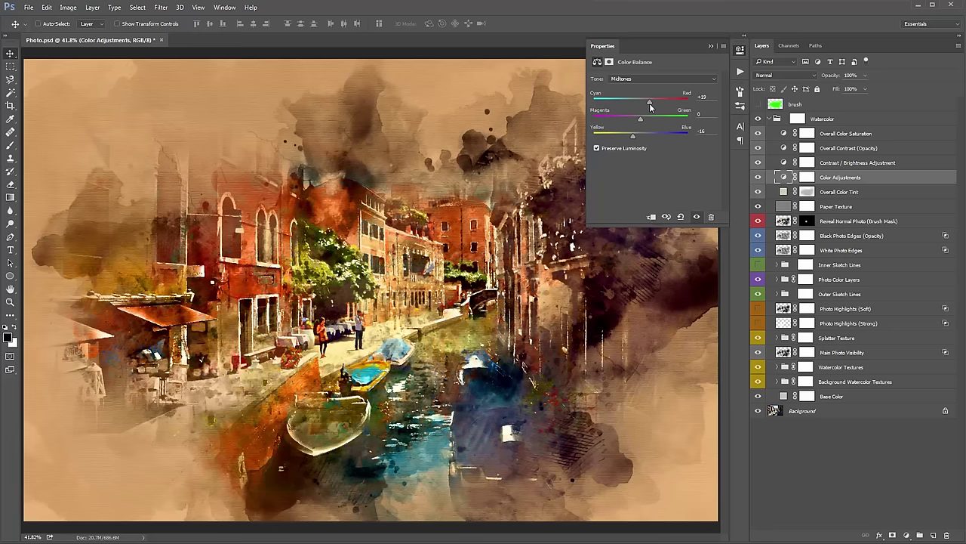
{"action": "double_click", "coordinate": [702, 96]}
{"action": "type", "text": "0"}
{"action": "double_click", "coordinate": [702, 131]}
{"action": "type", "text": "0"}
{"action": "left_click", "coordinate": [710, 47]}
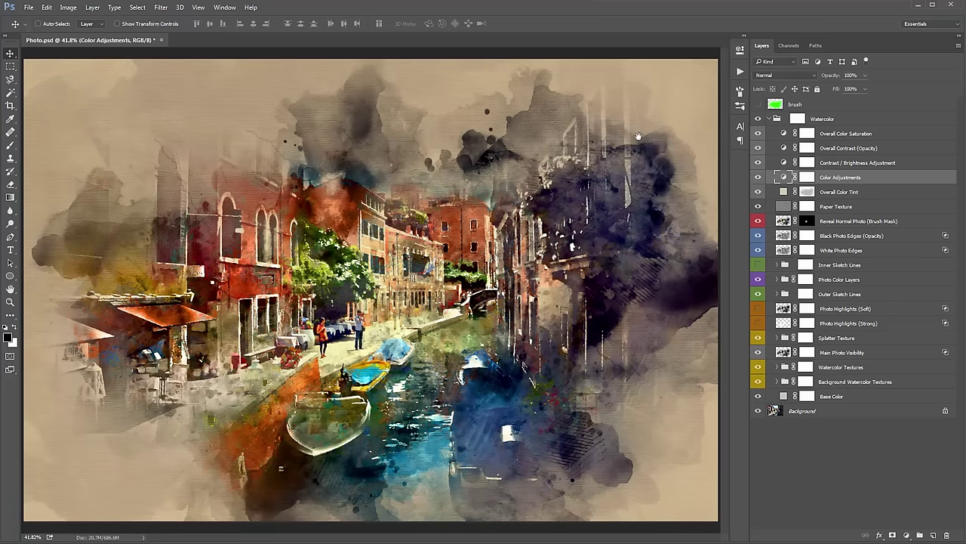
Step: Try a saturated yellow and other hues as the fill color of the Overall Color Tint layer
{"action": "left_click", "coordinate": [835, 193]}
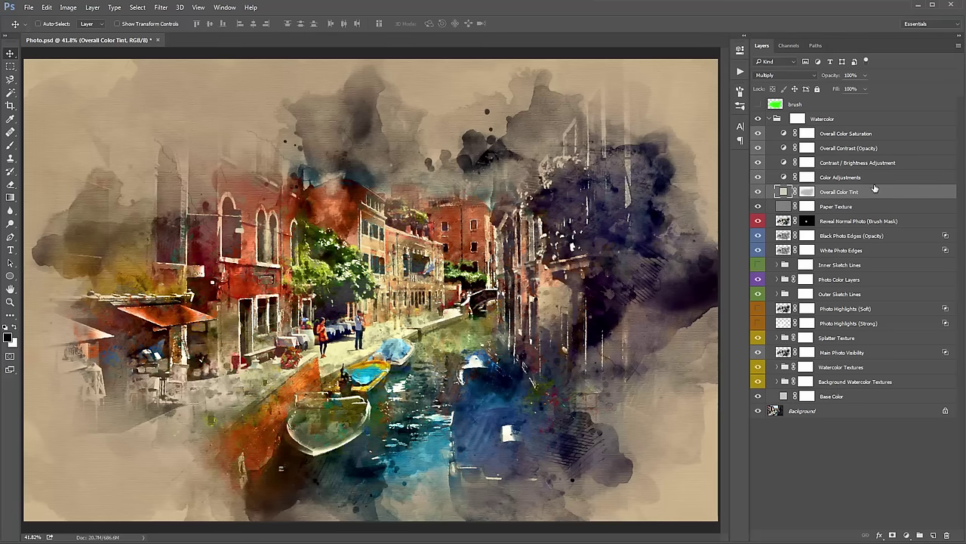
{"action": "double_click", "coordinate": [788, 195]}
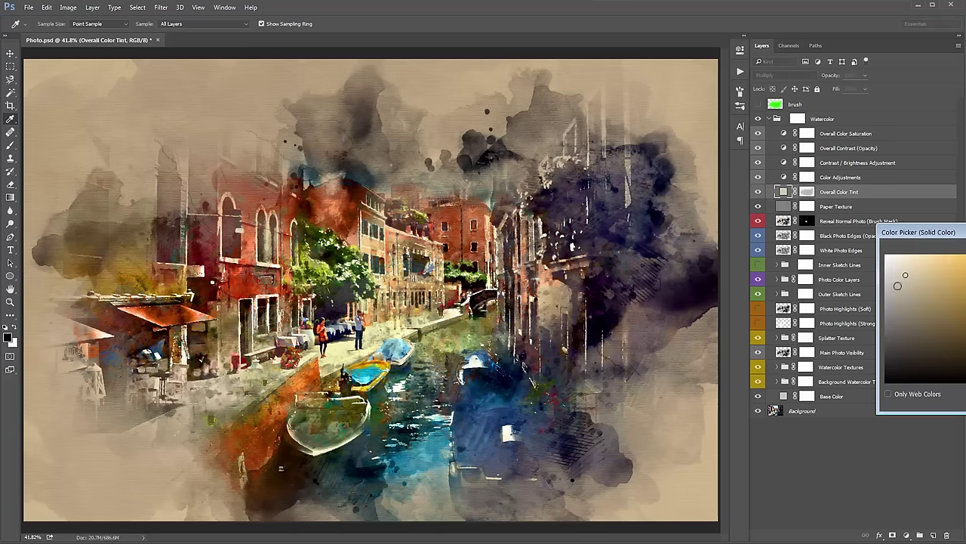
{"action": "left_click", "coordinate": [906, 274]}
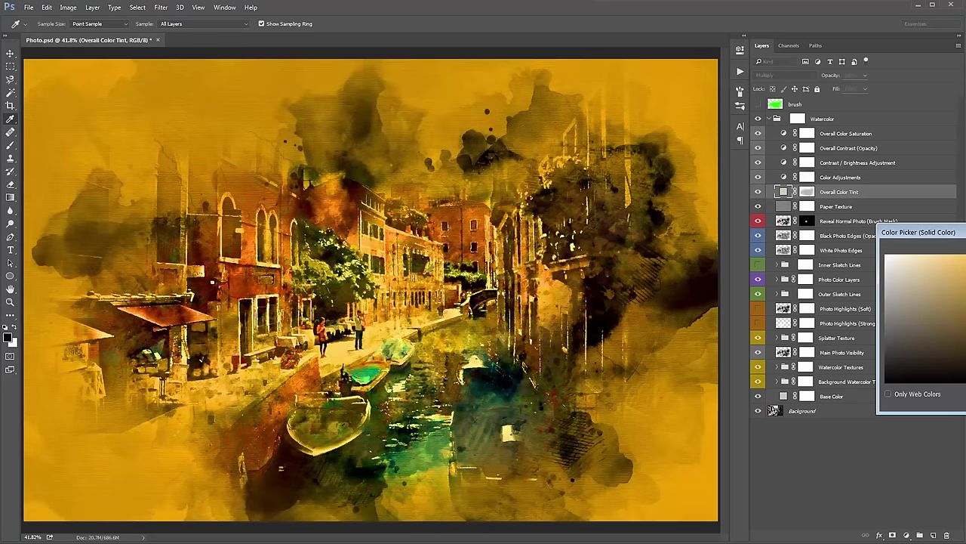
{"action": "left_click_drag", "start_coordinate": [965, 275], "coordinate": [965, 318]}
{"action": "left_click_drag", "start_coordinate": [936, 274], "coordinate": [893, 263]}
{"action": "left_click_drag", "start_coordinate": [965, 317], "coordinate": [965, 372]}
{"action": "key", "text": "Return"}
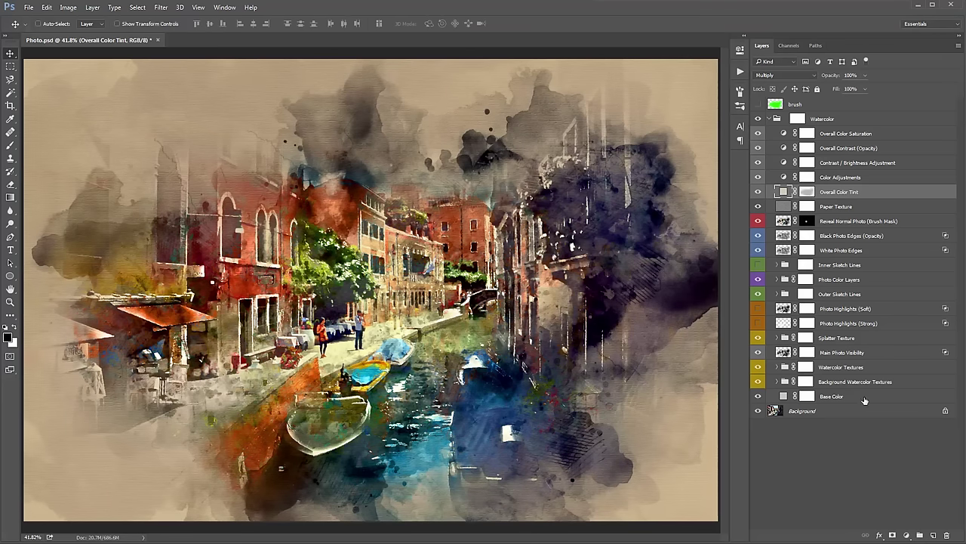
Step: Try a coral red and a lighter neutral tone as the fill color of the Base Color layer
{"action": "left_click", "coordinate": [839, 399]}
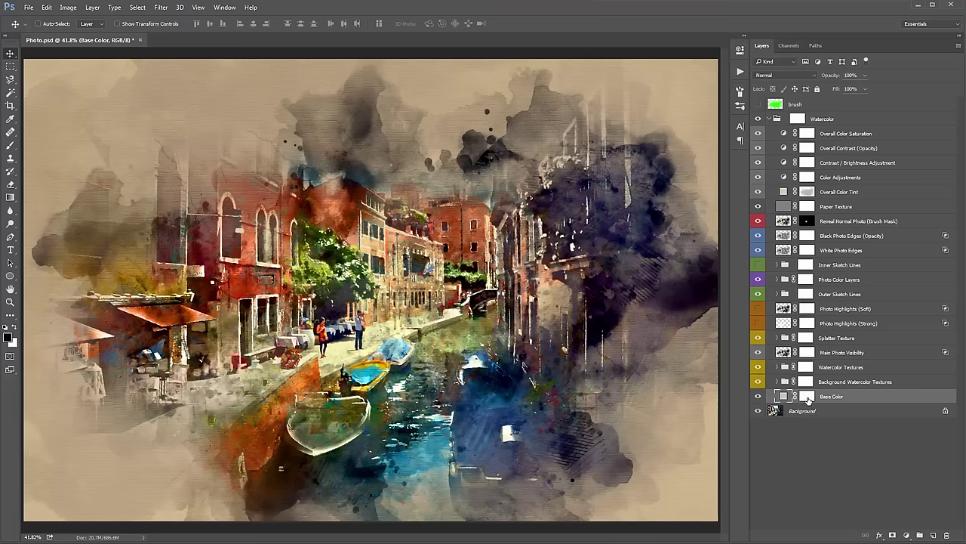
{"action": "double_click", "coordinate": [785, 395]}
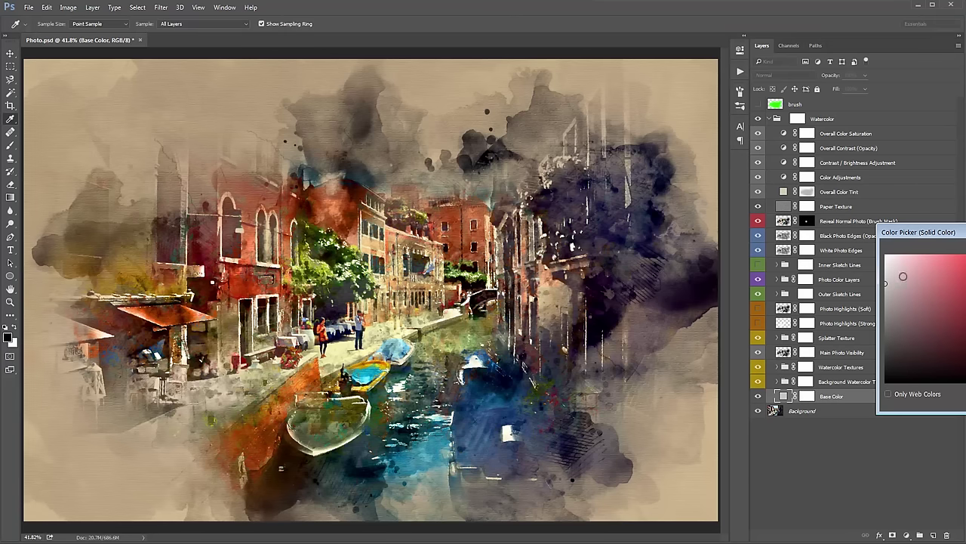
{"action": "left_click", "coordinate": [924, 265]}
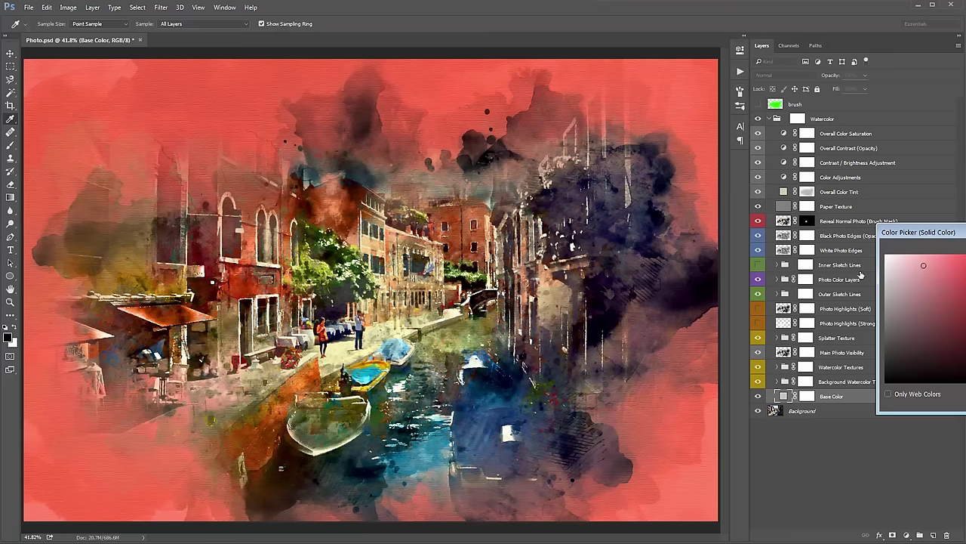
{"action": "key", "text": "Return"}
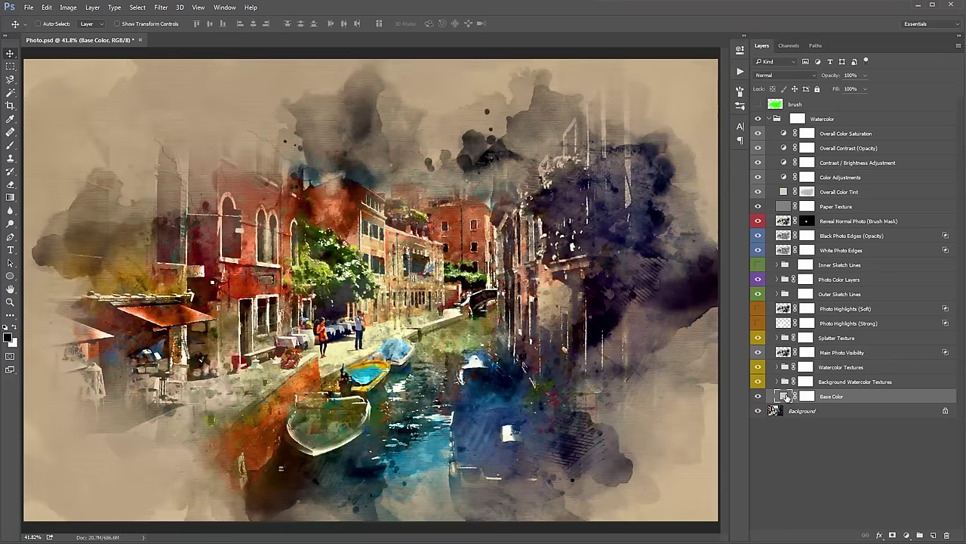
{"action": "double_click", "coordinate": [783, 396]}
{"action": "left_click", "coordinate": [891, 277]}
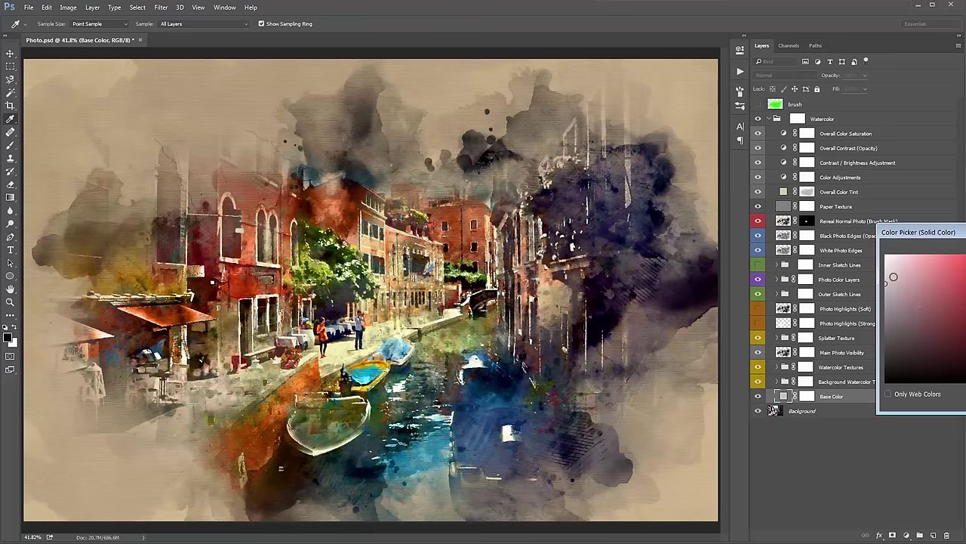
{"action": "mouse_move", "coordinate": [892, 279]}
{"action": "left_mouse_down"}
{"action": "mouse_move", "coordinate": [880, 271]}
{"action": "mouse_move", "coordinate": [891, 266]}
{"action": "mouse_move", "coordinate": [886, 255]}
{"action": "mouse_move", "coordinate": [882, 278]}
{"action": "mouse_move", "coordinate": [882, 263]}
{"action": "left_mouse_up"}
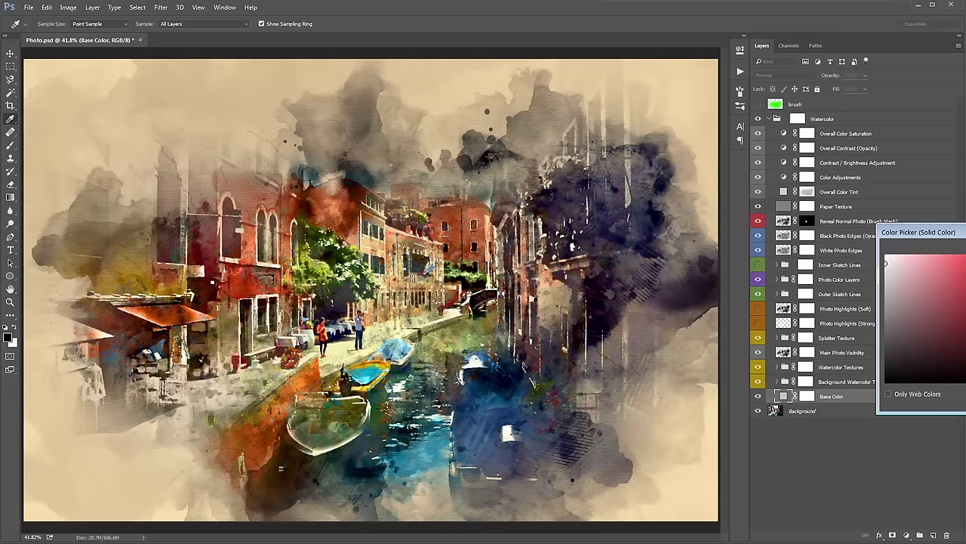
{"action": "key", "text": "Return"}
Step: Select the Overall Color Tint and Base Color layers together, and check the tint layer's fill color
{"action": "left_click", "coordinate": [846, 193]}
{"action": "left_click", "coordinate": [857, 396], "text": "ctrl"}
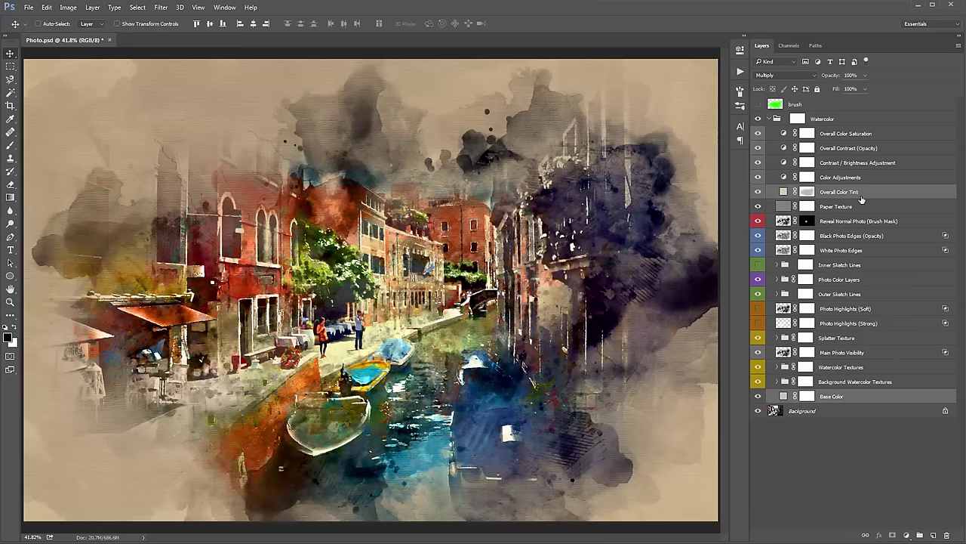
{"action": "left_click", "coordinate": [862, 199]}
{"action": "double_click", "coordinate": [783, 192]}
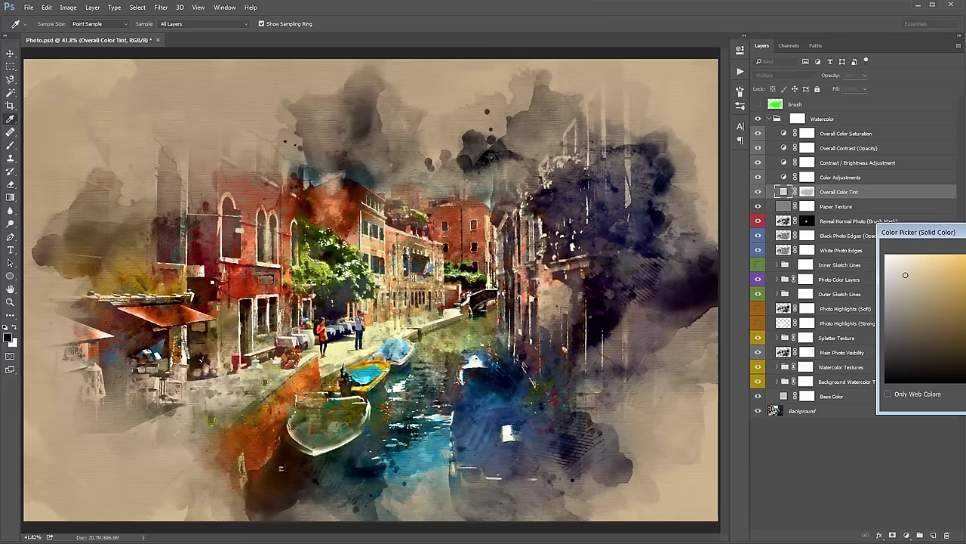
{"action": "key", "text": "Return"}
Step: Compare the artwork with and without the Paper Texture layer, and set that layer's opacity to 20%
{"action": "left_click", "coordinate": [885, 209]}
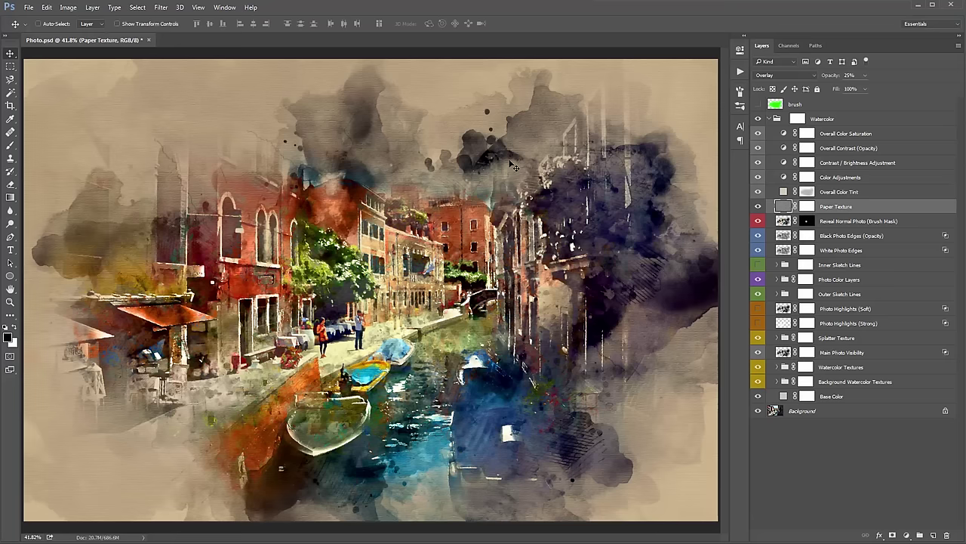
{"action": "key", "text": "z"}
{"action": "left_click", "coordinate": [400, 188]}
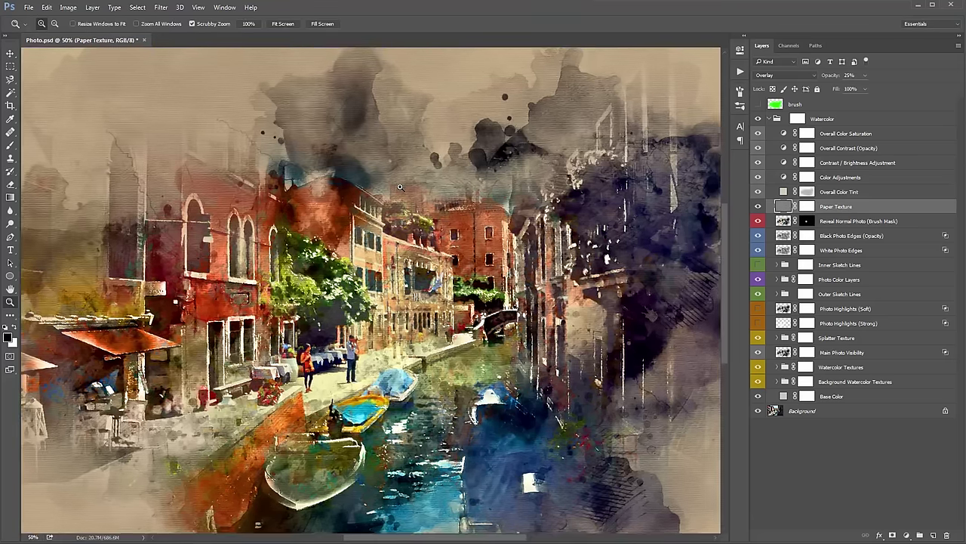
{"action": "key", "text": "v"}
{"action": "key", "text": "ctrl+plus"}
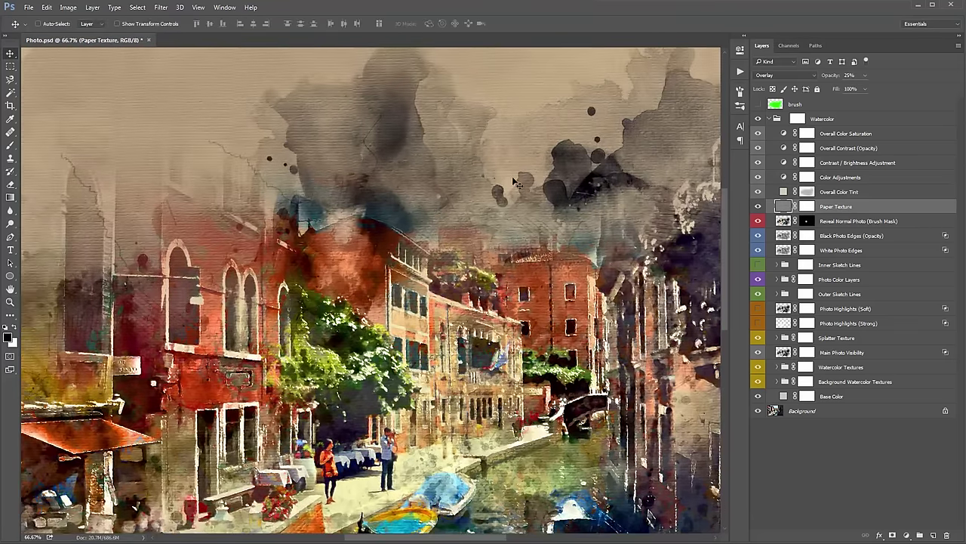
{"action": "scroll", "coordinate": [472, 230], "scroll_direction": "down", "scroll_amount": 3}
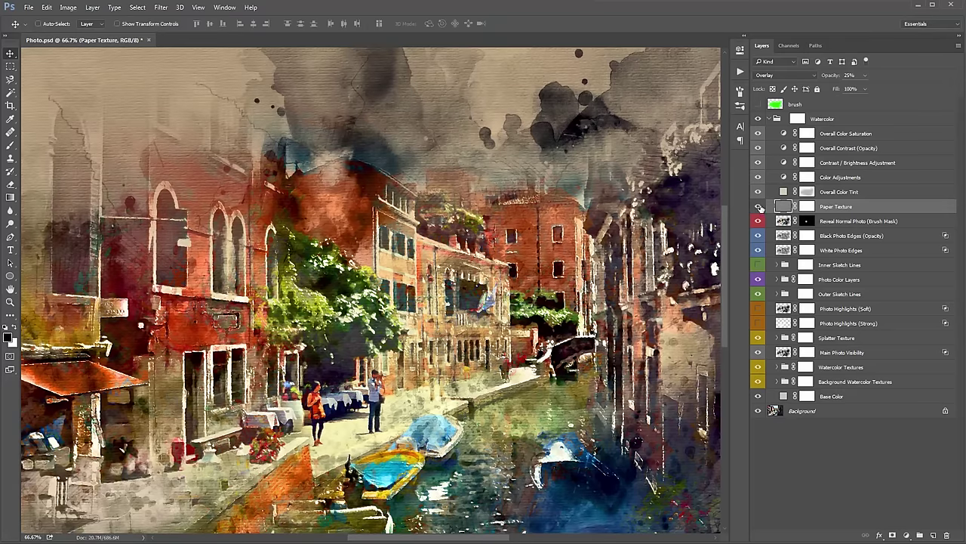
{"action": "left_click", "coordinate": [759, 206]}
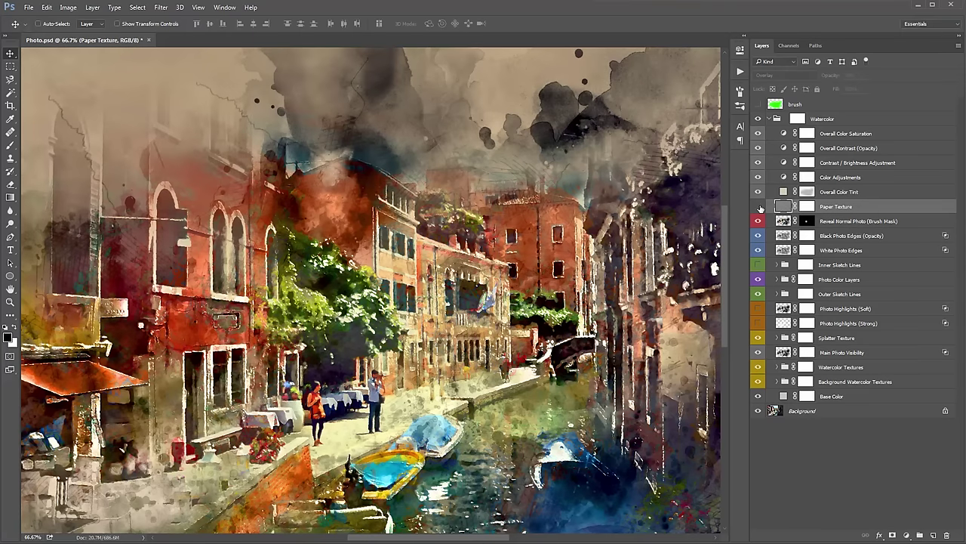
{"action": "left_click", "coordinate": [759, 207]}
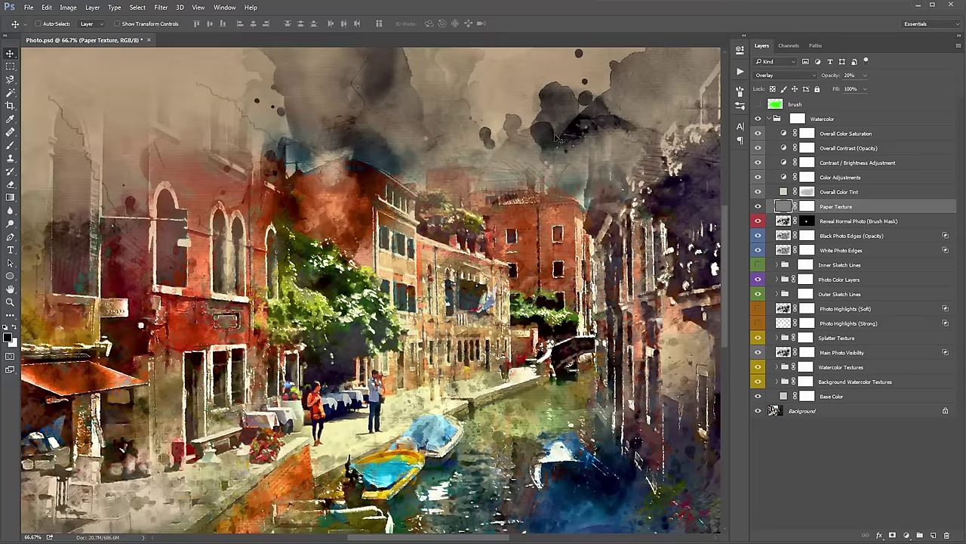
{"action": "key", "text": "ctrl+0"}
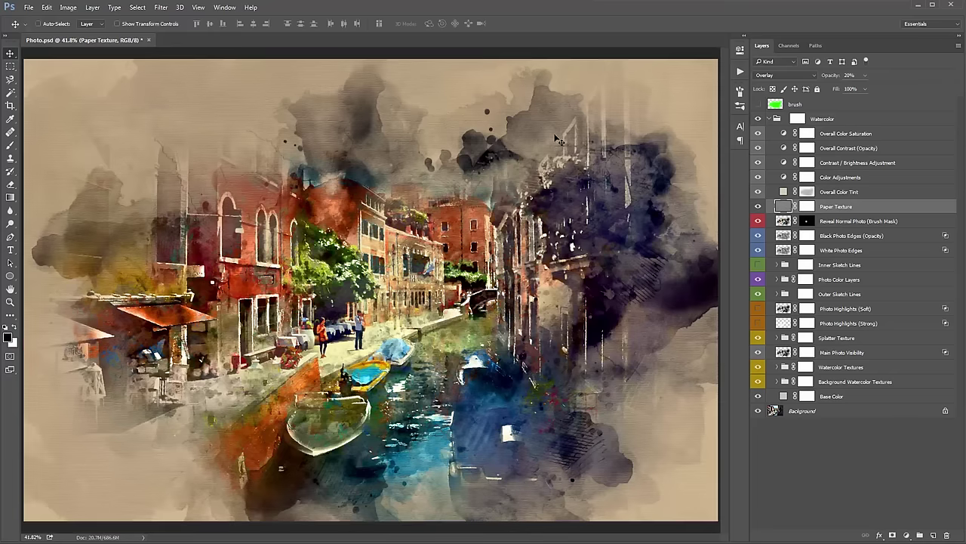
Step: Examine the Black Photo Edges and White Photo Edges layers by selecting each in turn, ending on White Photo Edges
{"action": "left_click", "coordinate": [847, 221]}
{"action": "left_click", "coordinate": [866, 240]}
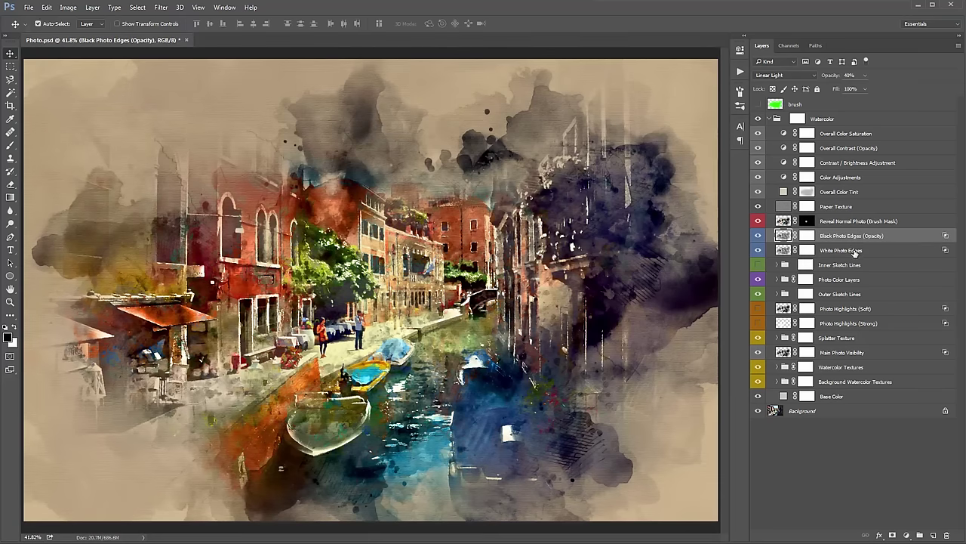
{"action": "left_click", "coordinate": [855, 252], "text": "shift"}
{"action": "left_click", "coordinate": [847, 250], "text": "ctrl"}
{"action": "left_click", "coordinate": [844, 250], "text": "ctrl"}
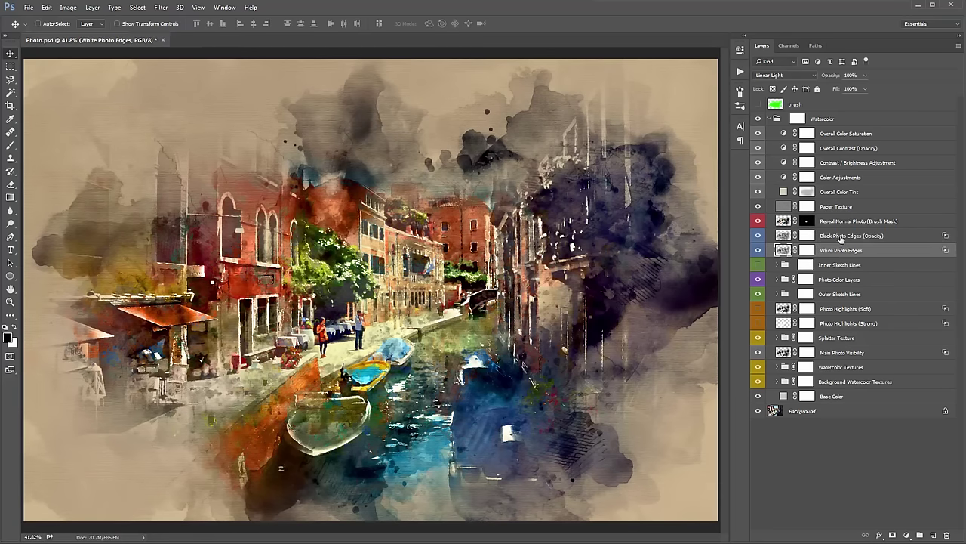
{"action": "left_click", "coordinate": [841, 251], "text": "ctrl"}
{"action": "left_click", "coordinate": [841, 251]}
{"action": "left_click", "coordinate": [835, 240]}
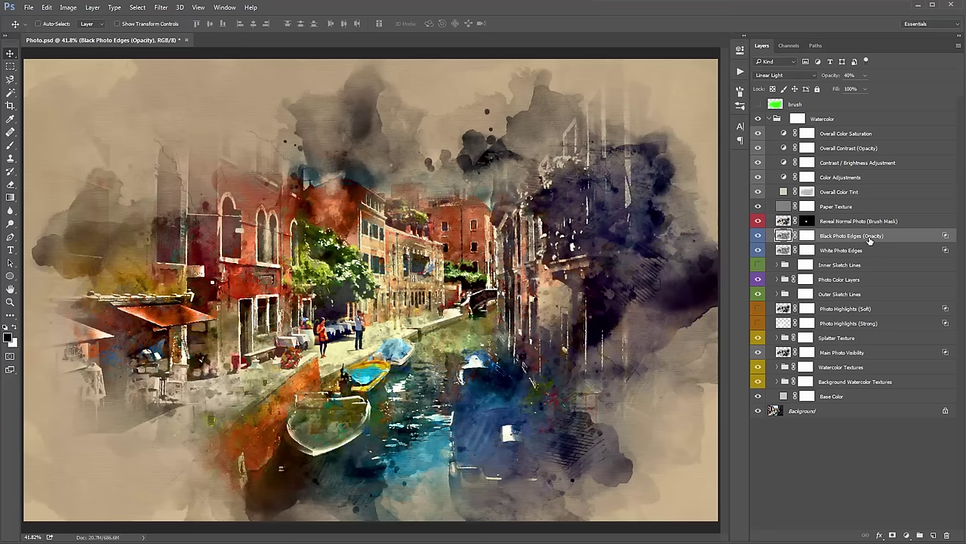
{"action": "left_click", "coordinate": [833, 252]}
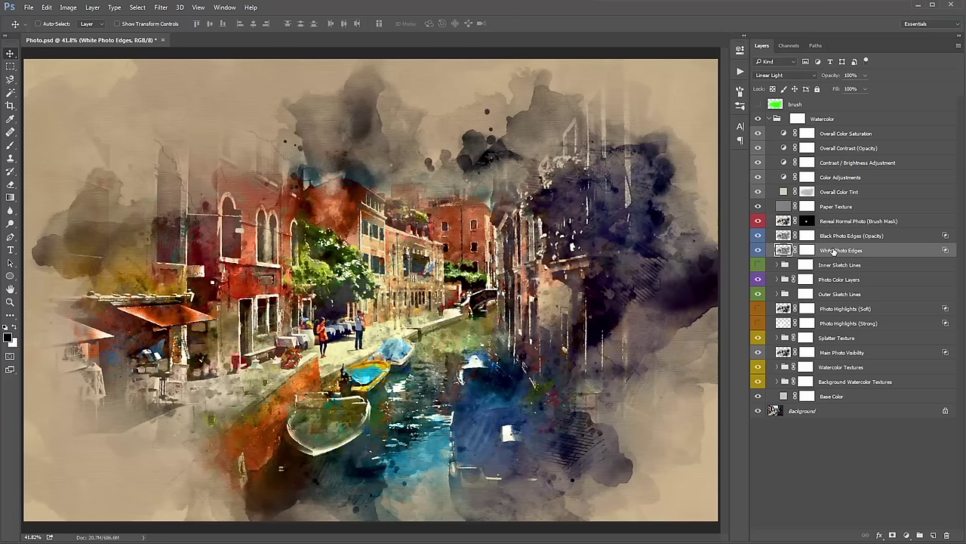
Step: Hide both the Black Photo Edges and White Photo Edges layers, and show only White Photo Edges again
{"action": "key", "text": "z"}
{"action": "left_click", "coordinate": [481, 238]}
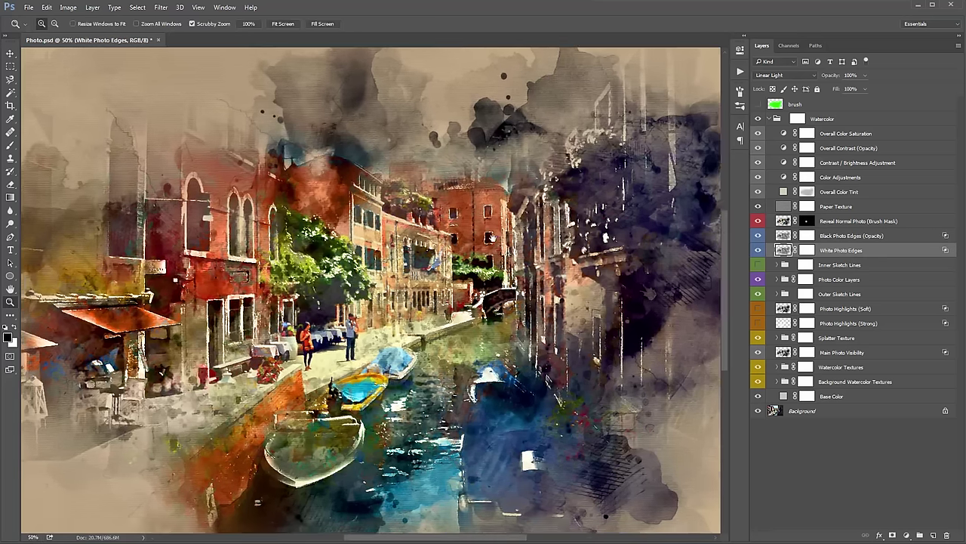
{"action": "key", "text": "v"}
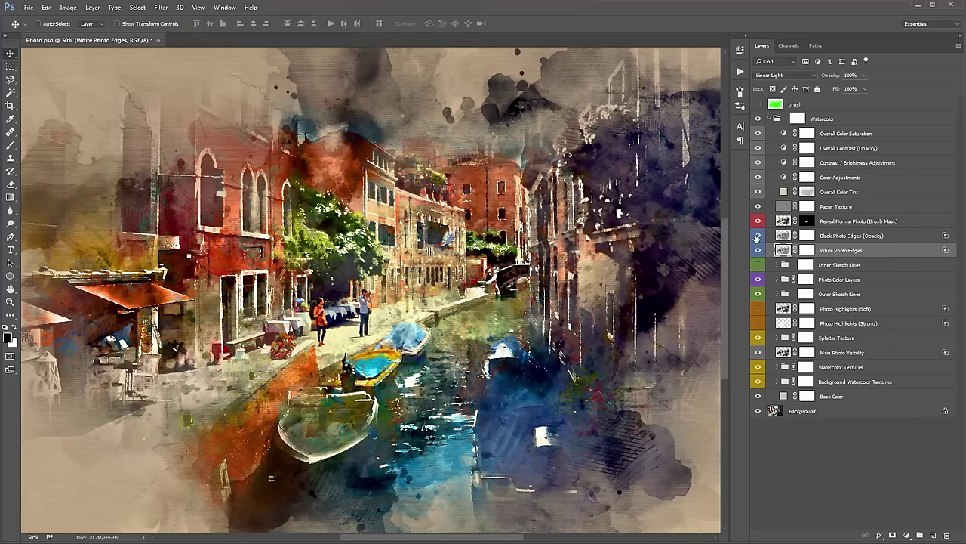
{"action": "left_click", "coordinate": [757, 251]}
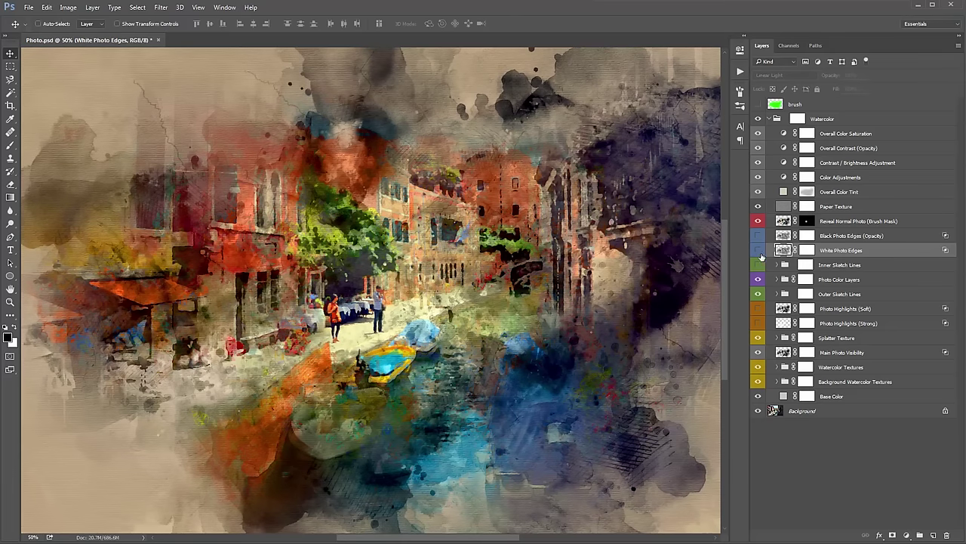
{"action": "left_click", "coordinate": [759, 251]}
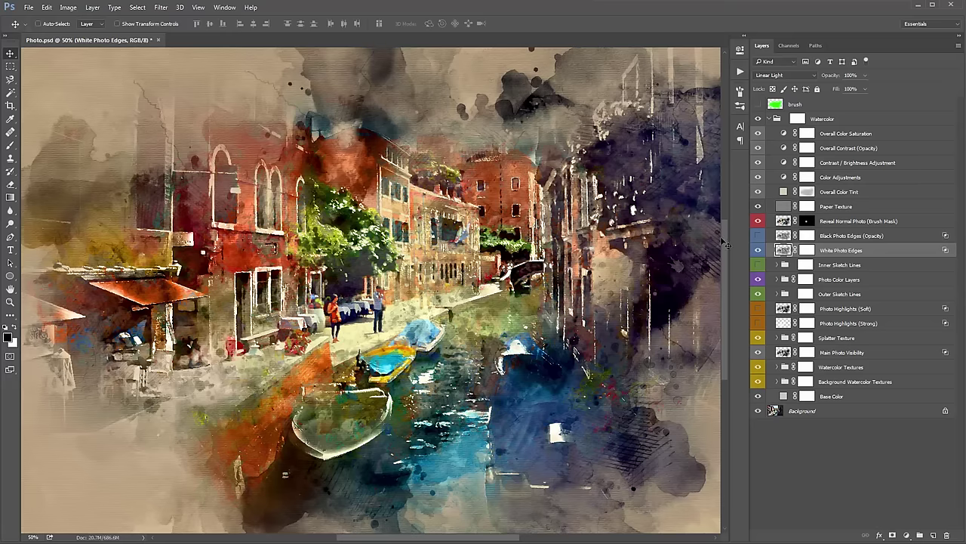
Step: Compare the artwork with and without the White Photo Edges layer, and set its opacity to 76%
{"action": "left_click", "coordinate": [759, 251]}
{"action": "left_click", "coordinate": [759, 251]}
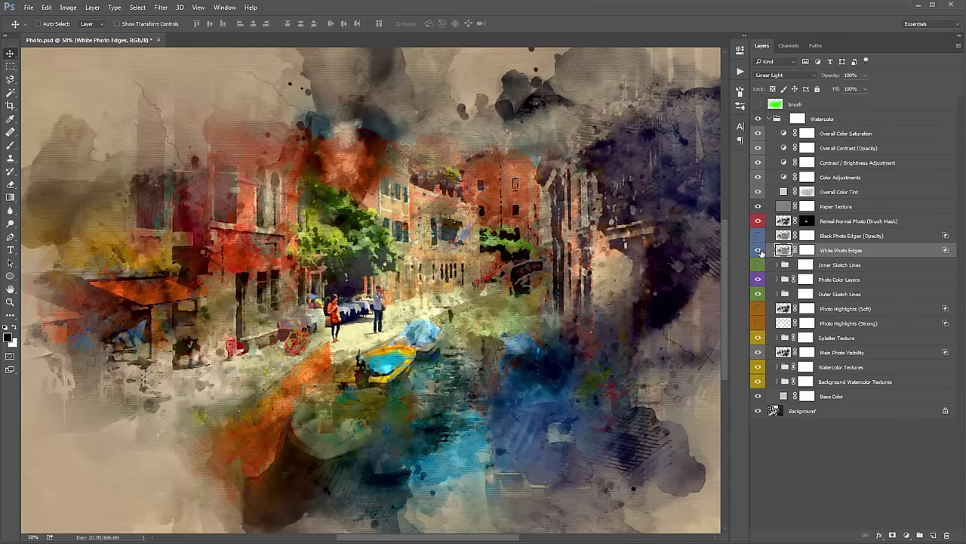
{"action": "left_click", "coordinate": [759, 251]}
{"action": "left_click", "coordinate": [758, 250]}
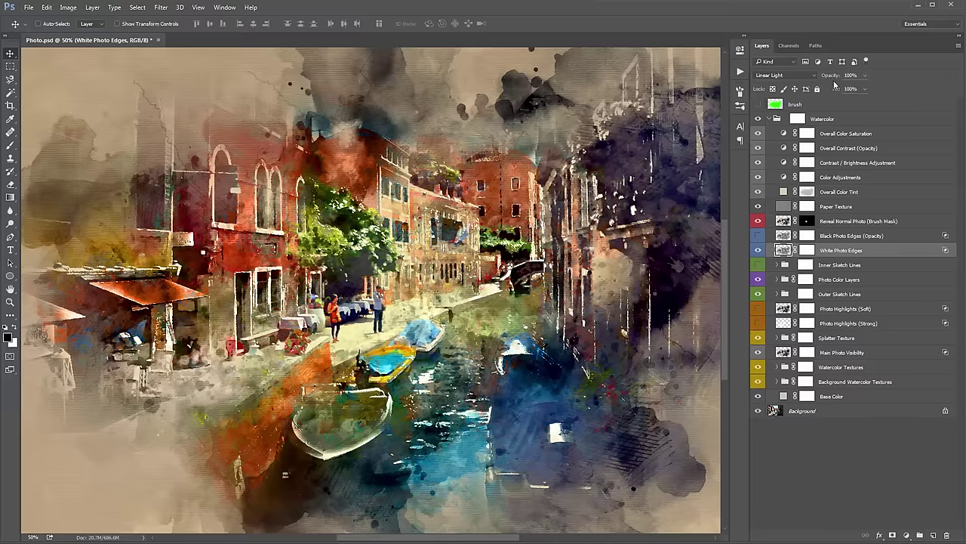
{"action": "mouse_move", "coordinate": [836, 78]}
{"action": "left_mouse_down"}
{"action": "mouse_move", "coordinate": [817, 78]}
{"action": "mouse_move", "coordinate": [848, 75]}
{"action": "mouse_move", "coordinate": [829, 77]}
{"action": "left_mouse_up"}
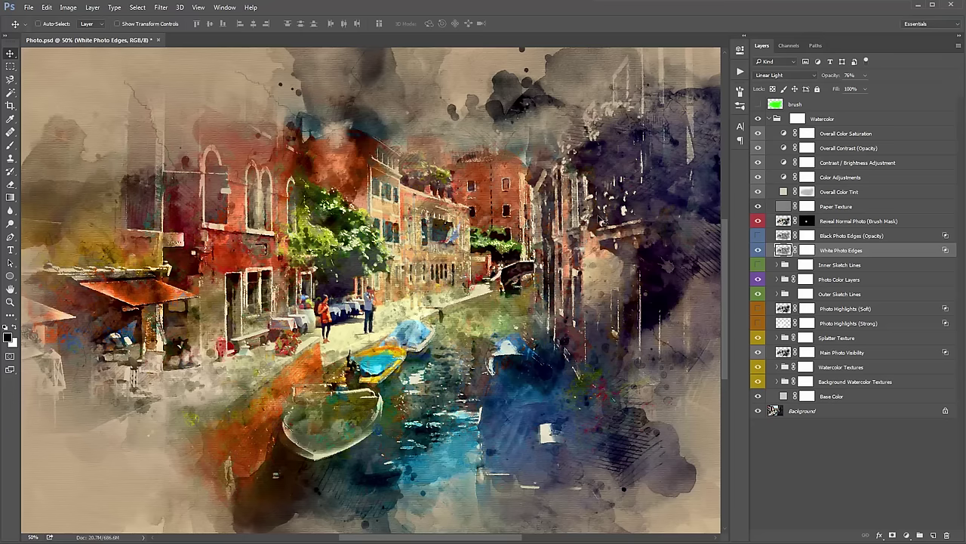
Step: Paint black with a size 500 brush on the White Photo Edges mask to hide the edges over the buildings right of the canal
{"action": "left_click", "coordinate": [806, 250]}
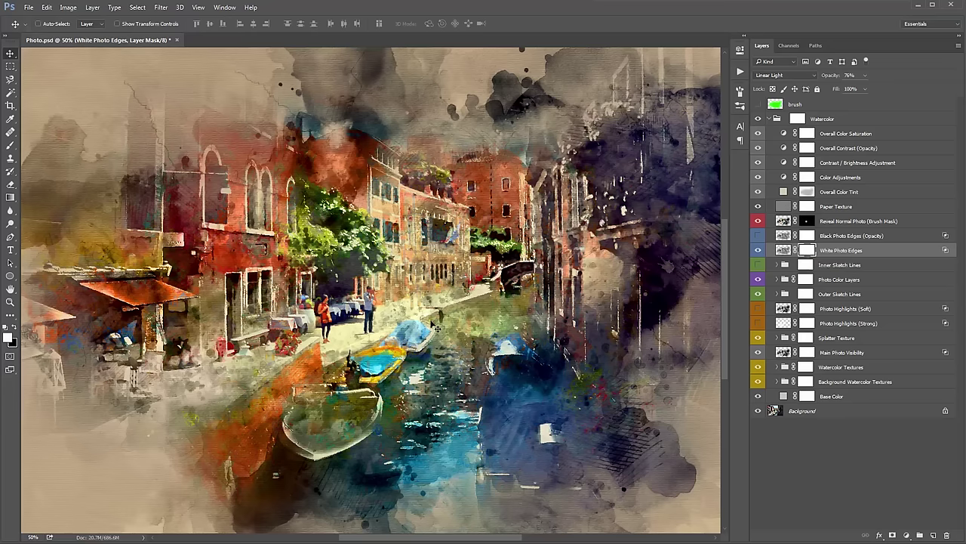
{"action": "key", "text": "x"}
{"action": "key", "text": "b"}
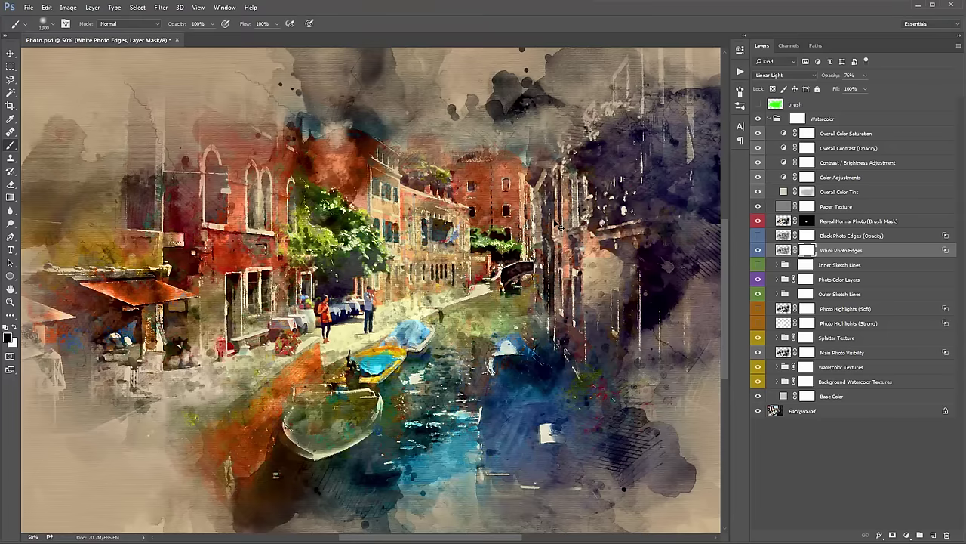
{"action": "key", "text": "bracketright"}
{"action": "key", "text": "bracketright"}
{"action": "key", "text": "bracketright"}
{"action": "key", "text": "bracketleft"}
{"action": "key", "text": "bracketleft"}
{"action": "mouse_move", "coordinate": [563, 209]}
{"action": "left_mouse_down"}
{"action": "mouse_move", "coordinate": [627, 151]}
{"action": "mouse_move", "coordinate": [624, 332]}
{"action": "mouse_move", "coordinate": [596, 130]}
{"action": "mouse_move", "coordinate": [557, 294]}
{"action": "mouse_move", "coordinate": [574, 253]}
{"action": "mouse_move", "coordinate": [373, 244]}
{"action": "mouse_move", "coordinate": [252, 352]}
{"action": "mouse_move", "coordinate": [290, 336]}
{"action": "left_mouse_up"}
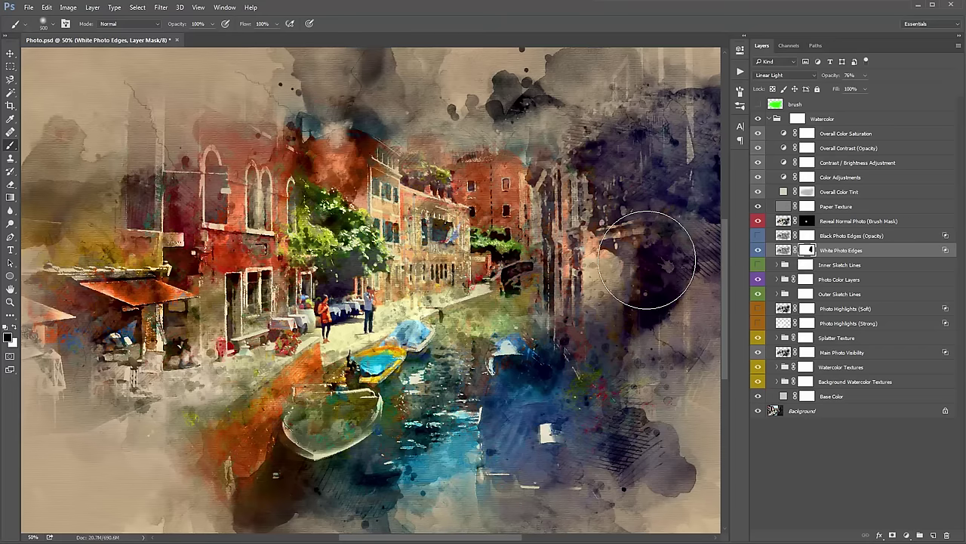
Step: Paint white on the White Photo Edges mask to bring back the edges on the buildings right of the canal
{"action": "key", "text": "x"}
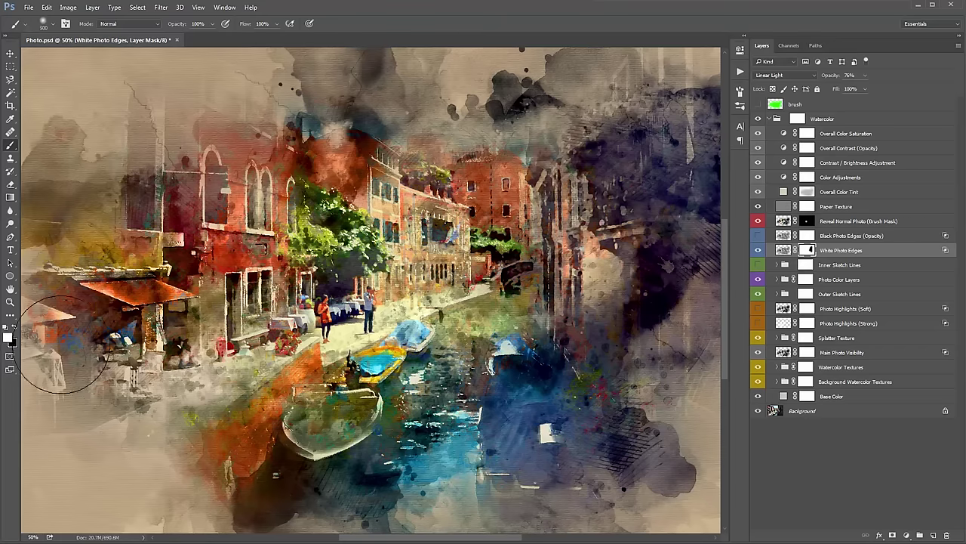
{"action": "key", "text": "v"}
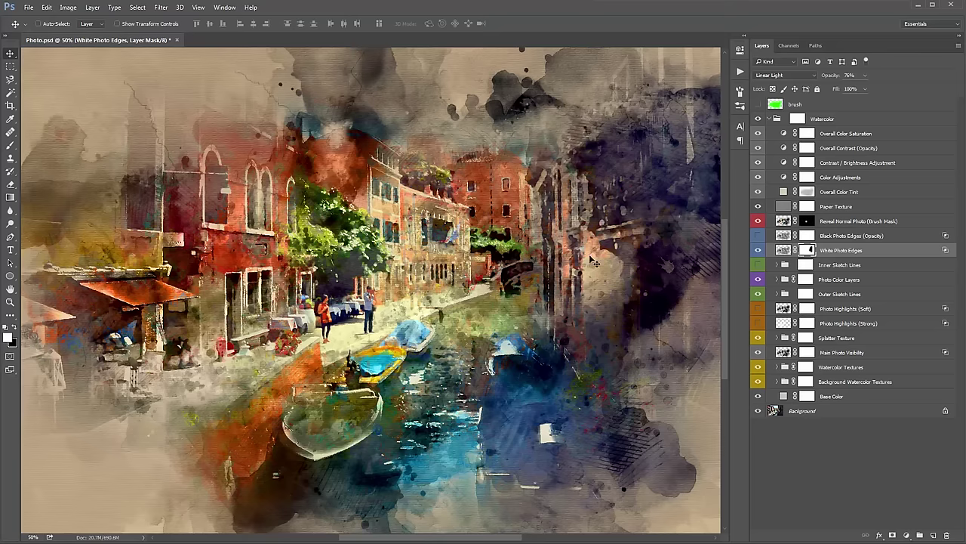
{"action": "key", "text": "b"}
{"action": "mouse_move", "coordinate": [605, 208]}
{"action": "left_mouse_down"}
{"action": "mouse_move", "coordinate": [599, 149]}
{"action": "mouse_move", "coordinate": [608, 237]}
{"action": "mouse_move", "coordinate": [628, 117]}
{"action": "mouse_move", "coordinate": [647, 140]}
{"action": "mouse_move", "coordinate": [633, 150]}
{"action": "mouse_move", "coordinate": [646, 370]}
{"action": "left_mouse_up"}
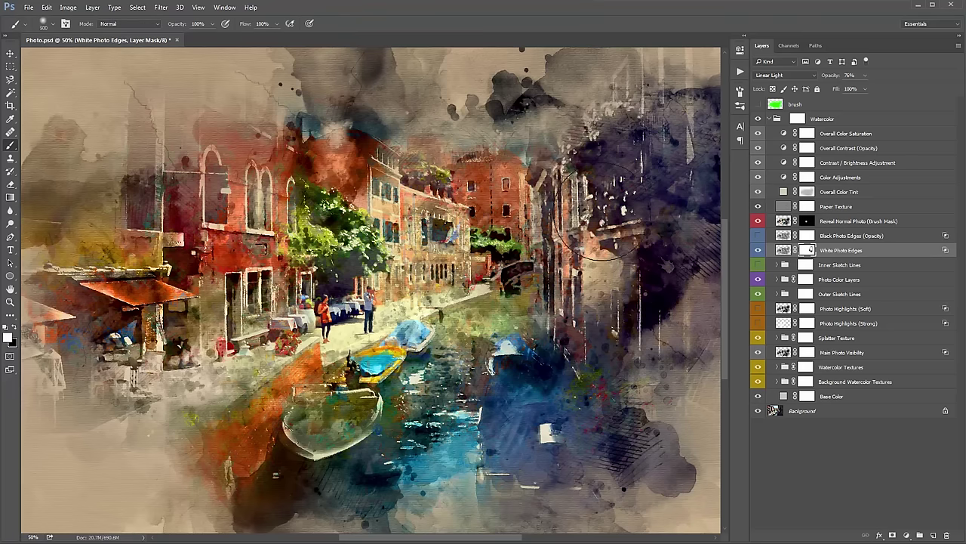
{"action": "key", "text": "v"}
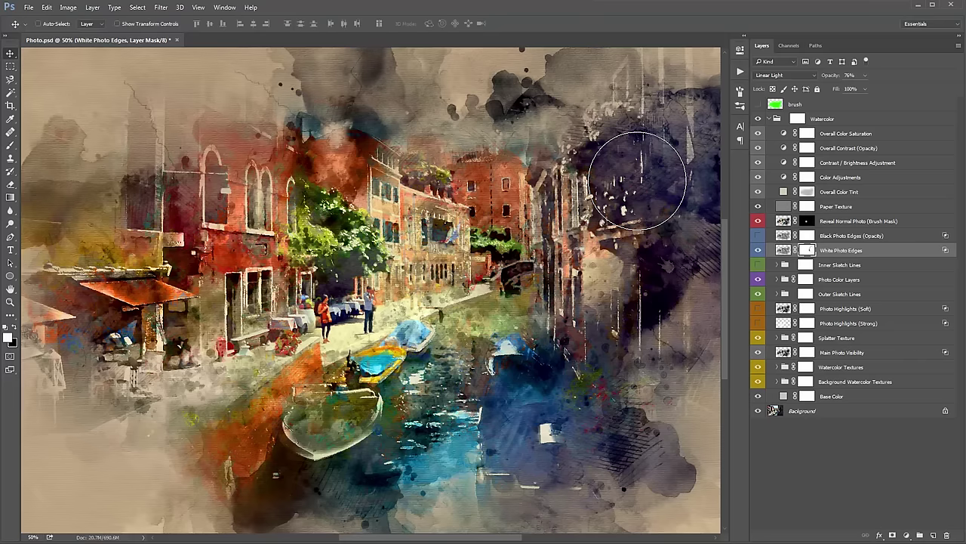
Step: Show the Black Photo Edges layer again and toggle its visibility to compare the effect of the dark edges
{"action": "left_click", "coordinate": [833, 235]}
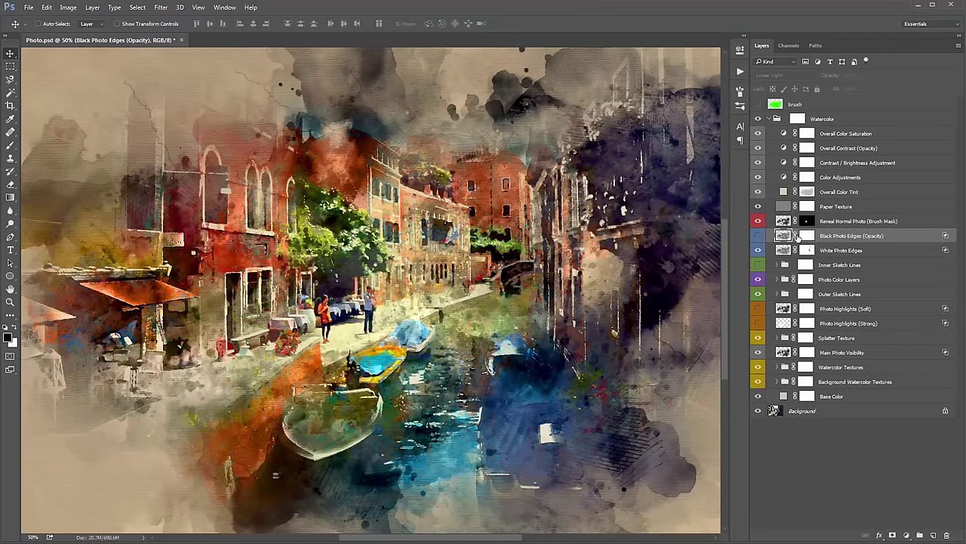
{"action": "left_click", "coordinate": [758, 236]}
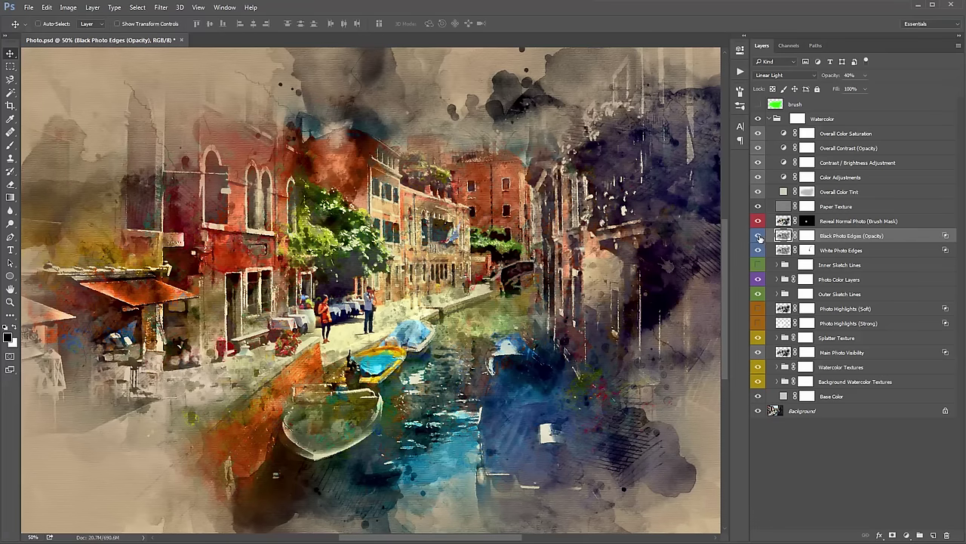
{"action": "left_click", "coordinate": [758, 236]}
{"action": "left_click", "coordinate": [758, 236]}
Step: Try opacities of 100% and 0% on the Black Photo Edges layer
{"action": "left_click", "coordinate": [835, 252]}
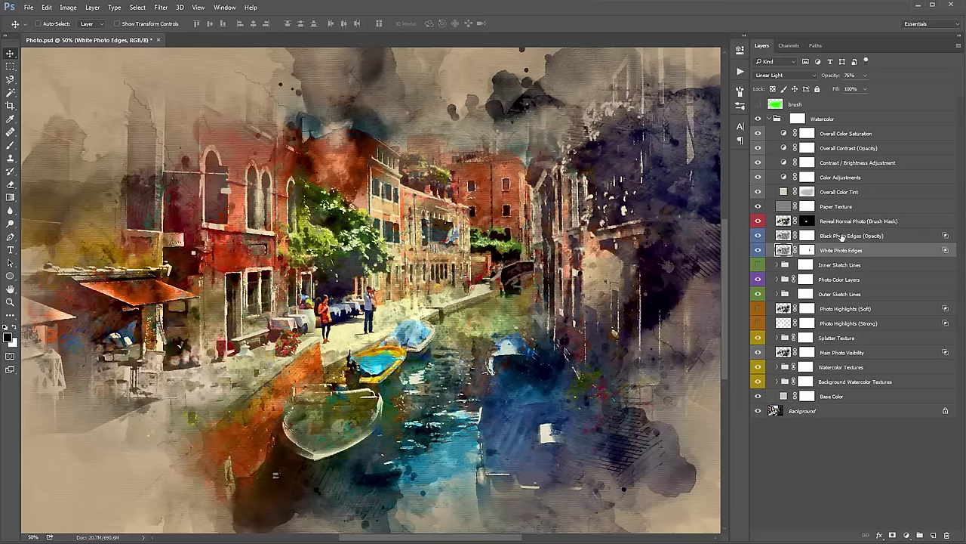
{"action": "left_click", "coordinate": [846, 237]}
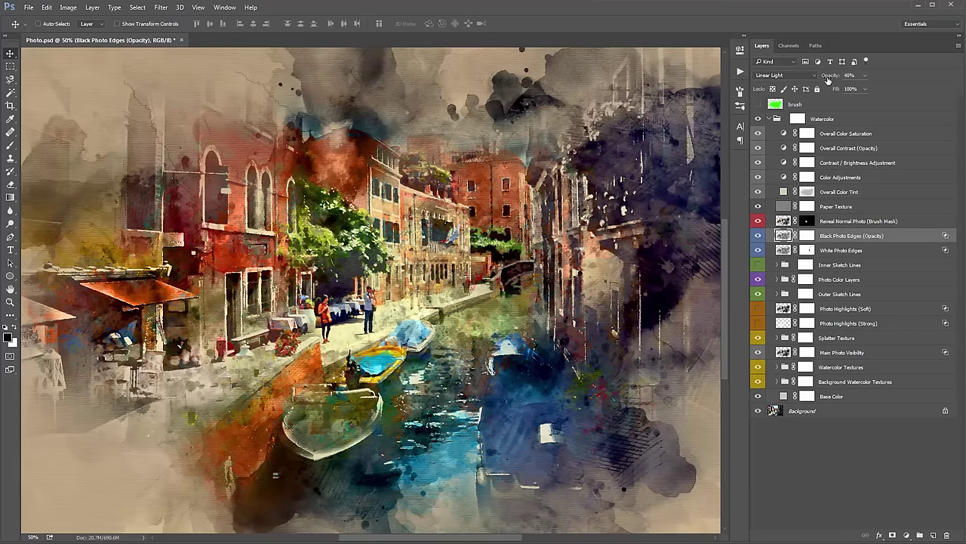
{"action": "left_click_drag", "start_coordinate": [828, 80], "coordinate": [868, 80]}
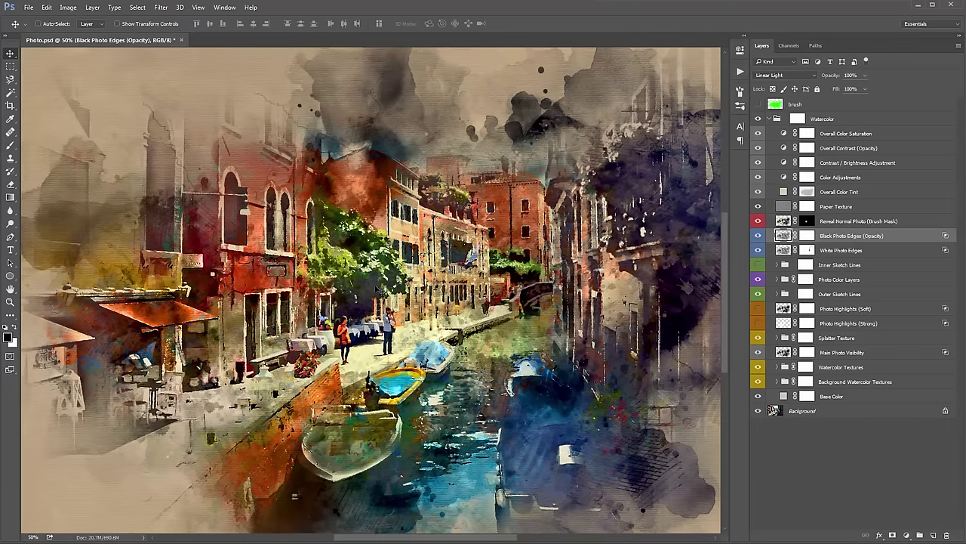
{"action": "left_click", "coordinate": [850, 76]}
{"action": "type", "text": "0"}
{"action": "key", "text": "Return"}
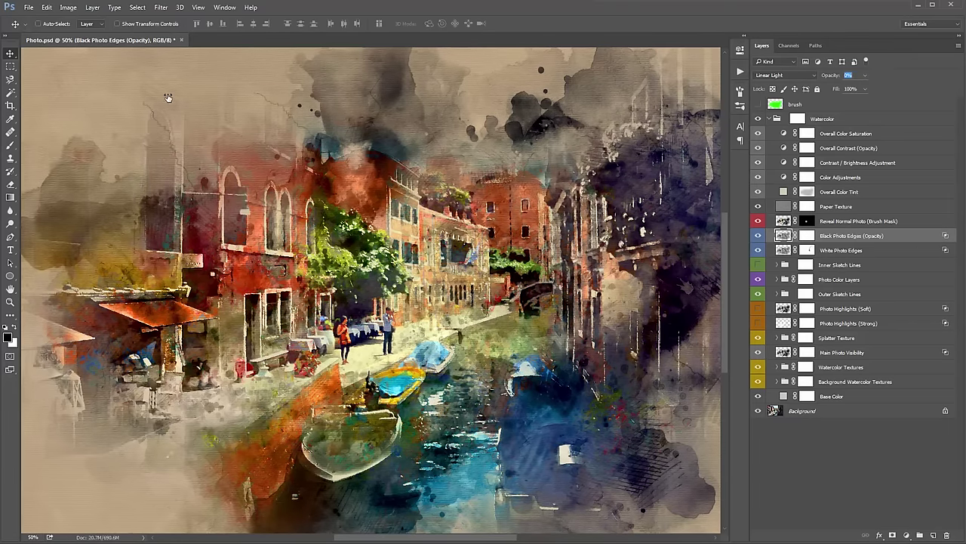
Step: Try 45% opacity on the Black Photo Edges layer, and lower it to 25%
{"action": "left_click", "coordinate": [839, 221]}
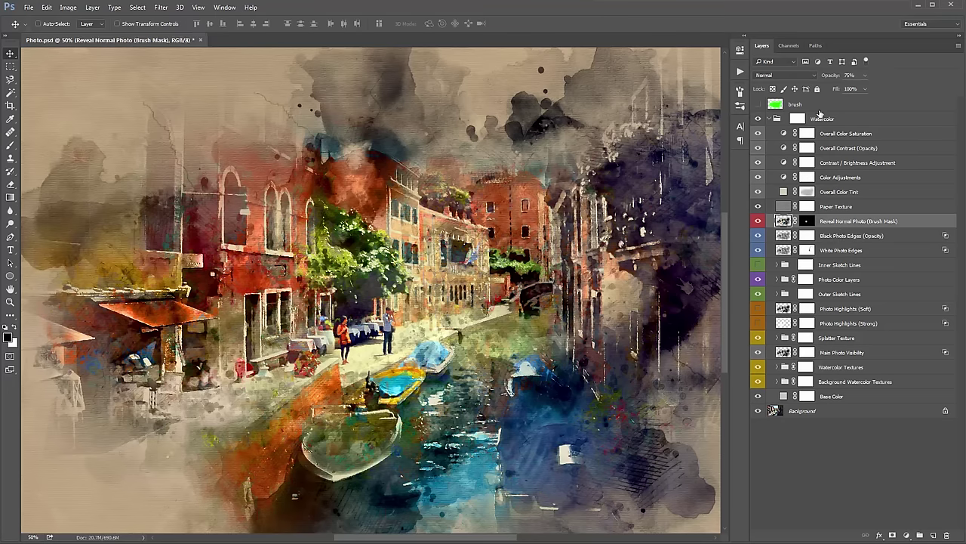
{"action": "left_click", "coordinate": [836, 235]}
{"action": "key", "text": "4"}
{"action": "key", "text": "5"}
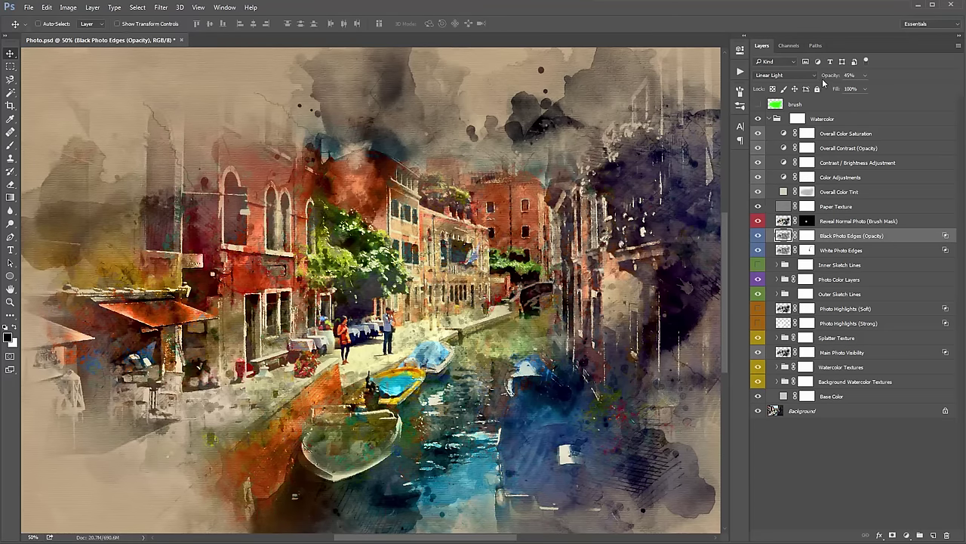
{"action": "left_click_drag", "start_coordinate": [826, 77], "coordinate": [675, 76]}
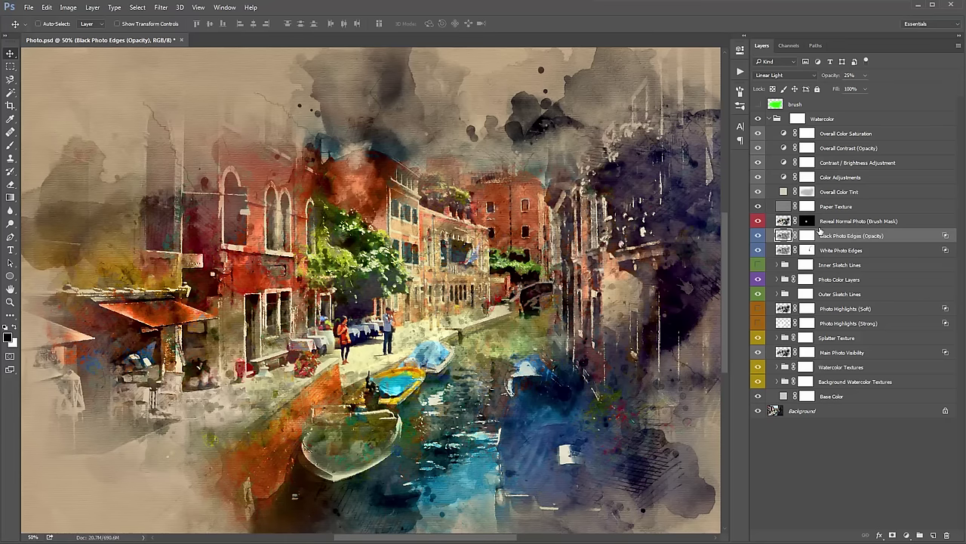
Step: Toggle the visibility of the Black Photo Edges and White Photo Edges layers to compare their effects
{"action": "left_click", "coordinate": [841, 222]}
{"action": "left_click", "coordinate": [859, 252], "text": "shift"}
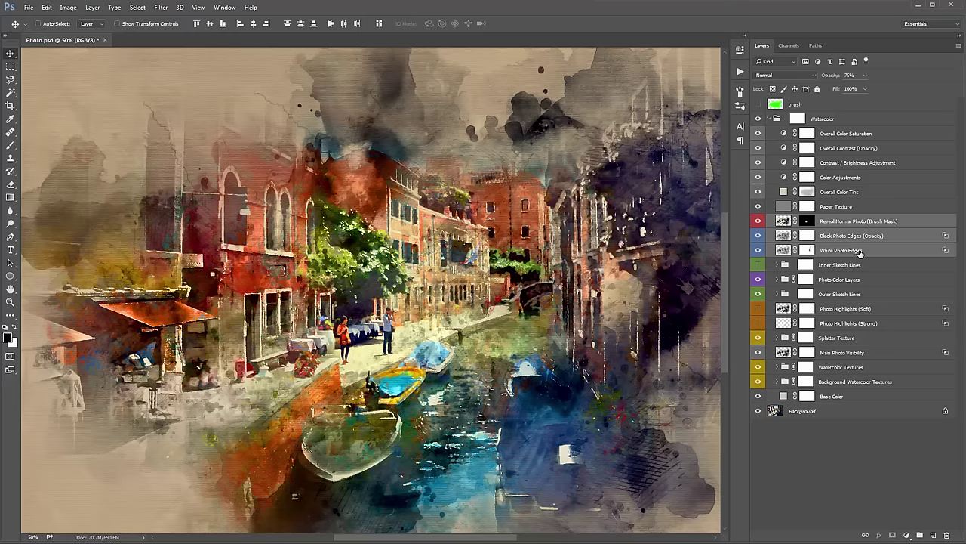
{"action": "left_click", "coordinate": [849, 237]}
{"action": "left_click", "coordinate": [843, 222]}
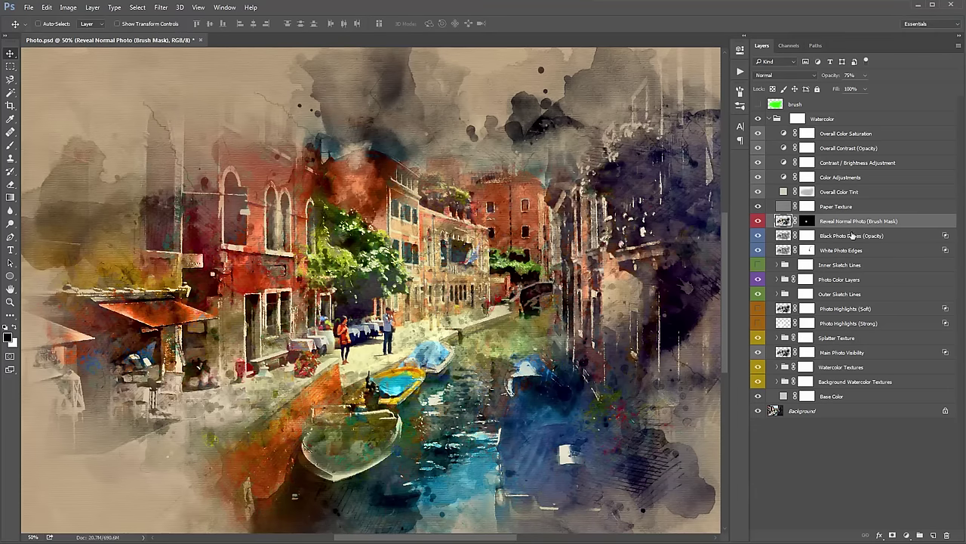
{"action": "left_click", "coordinate": [851, 235]}
{"action": "left_click", "coordinate": [843, 249]}
{"action": "left_click", "coordinate": [841, 237]}
{"action": "left_click", "coordinate": [807, 250]}
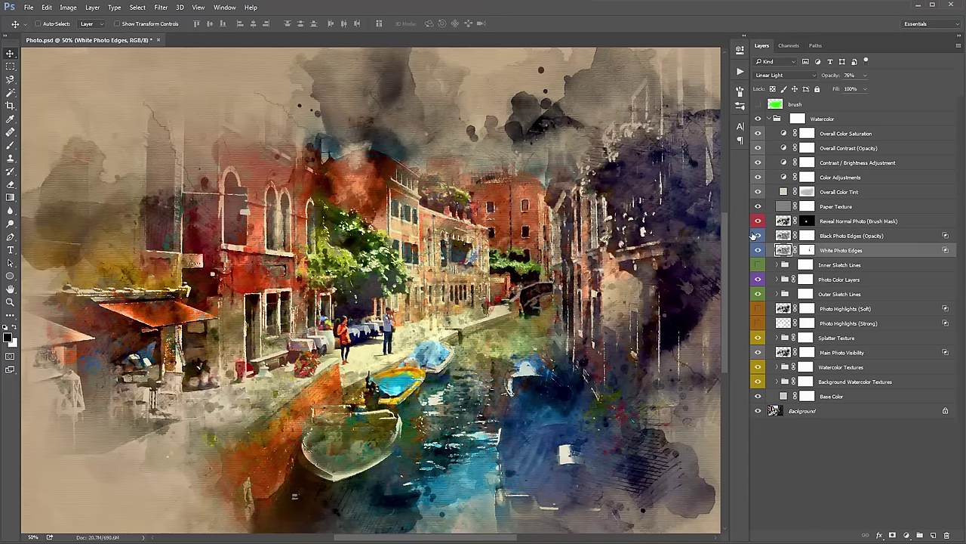
{"action": "left_click", "coordinate": [758, 236]}
{"action": "left_click", "coordinate": [758, 236]}
{"action": "left_click", "coordinate": [758, 250]}
{"action": "left_click", "coordinate": [758, 250]}
Step: Show the Inner Sketch Lines group
{"action": "left_click", "coordinate": [807, 250]}
{"action": "left_click", "coordinate": [807, 265]}
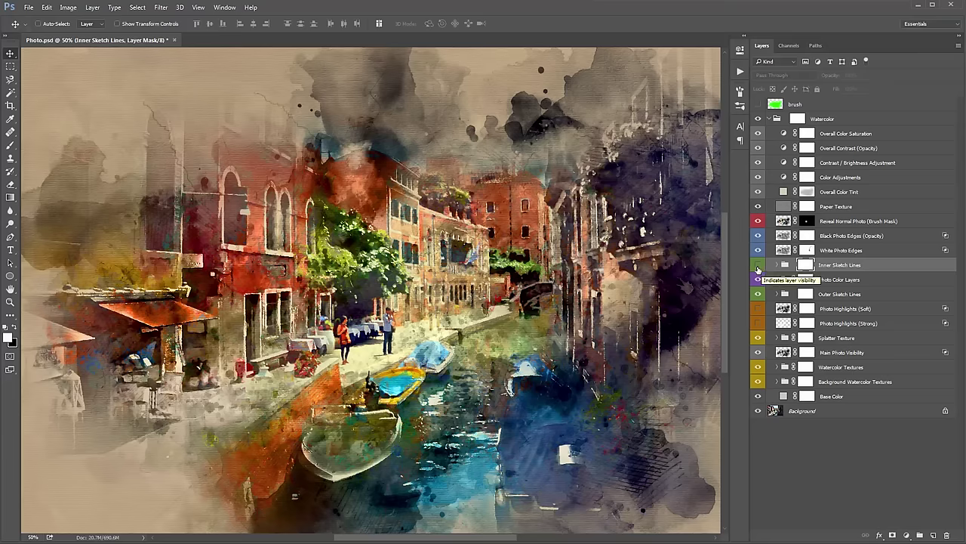
{"action": "left_click", "coordinate": [758, 266]}
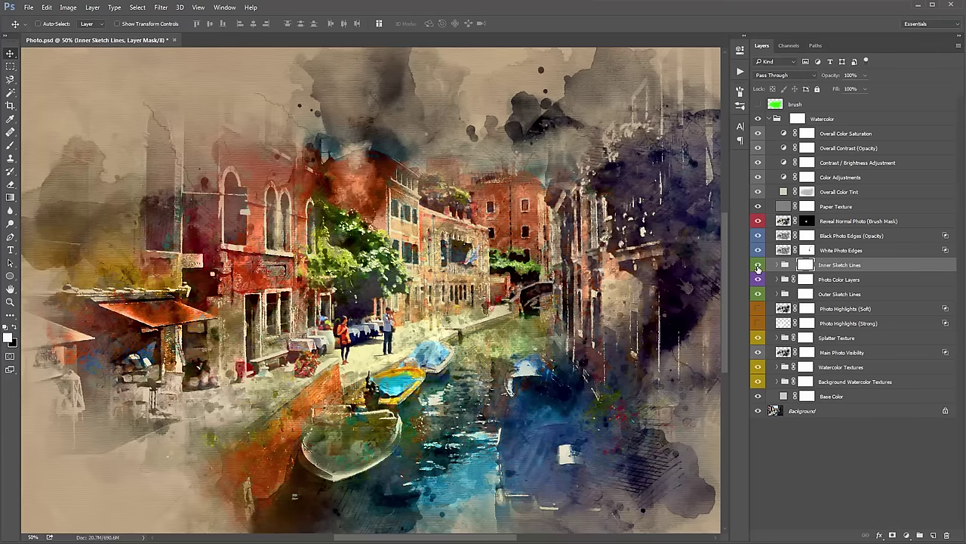
Step: Inspect the red building at 100% and toggle the Inner Sketch Lines group's visibility to compare its effect
{"action": "key", "text": "z"}
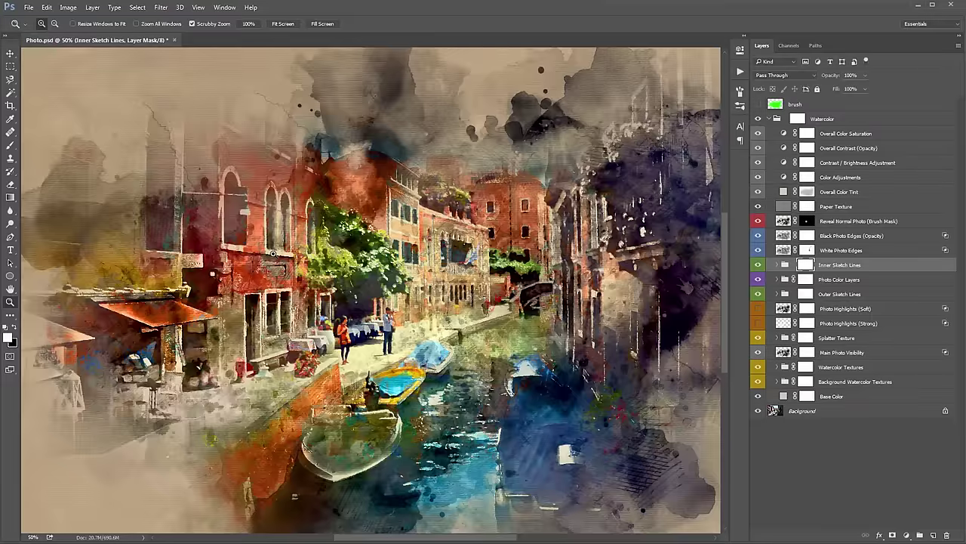
{"action": "left_click", "coordinate": [273, 253]}
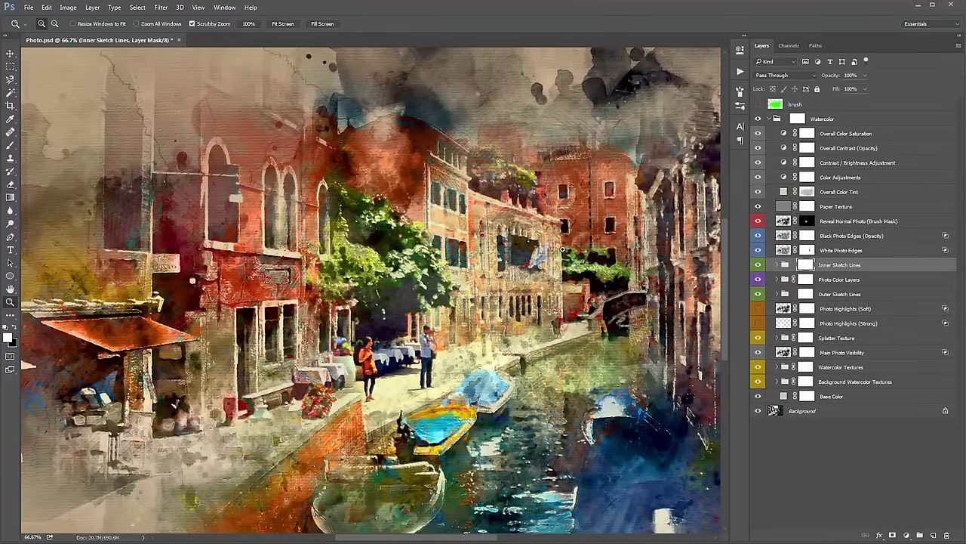
{"action": "left_click", "coordinate": [232, 287]}
{"action": "left_click_drag", "start_coordinate": [233, 288], "coordinate": [302, 226]}
{"action": "key", "text": "v"}
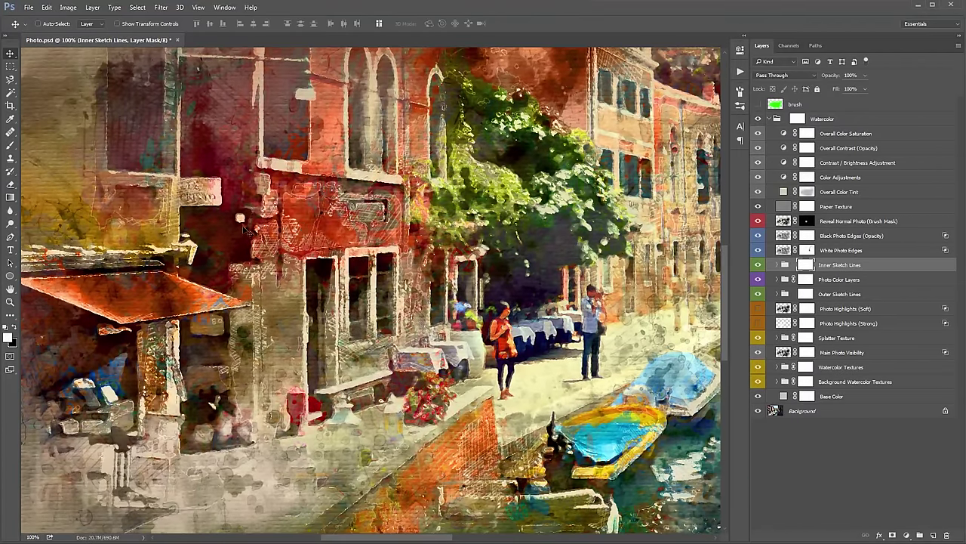
{"action": "left_click", "coordinate": [759, 265]}
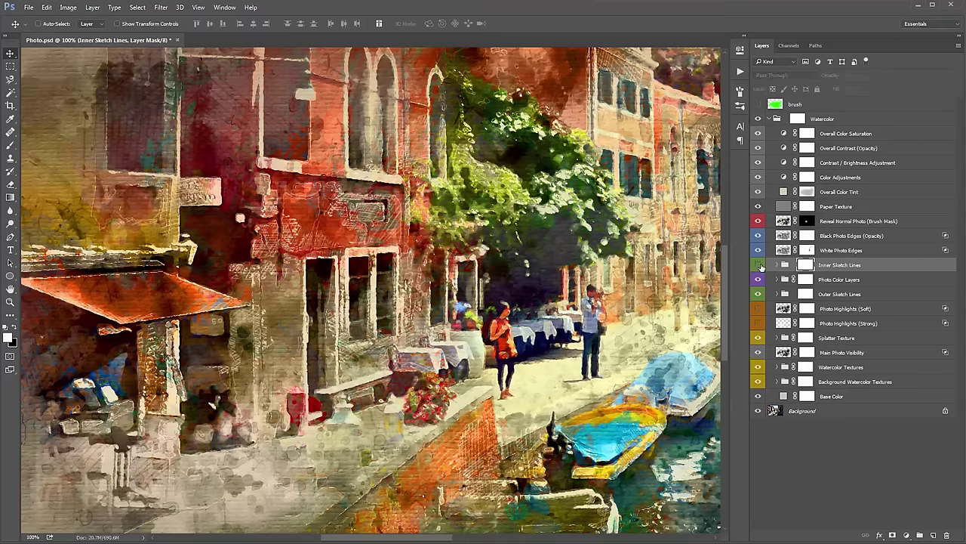
{"action": "left_click", "coordinate": [759, 265]}
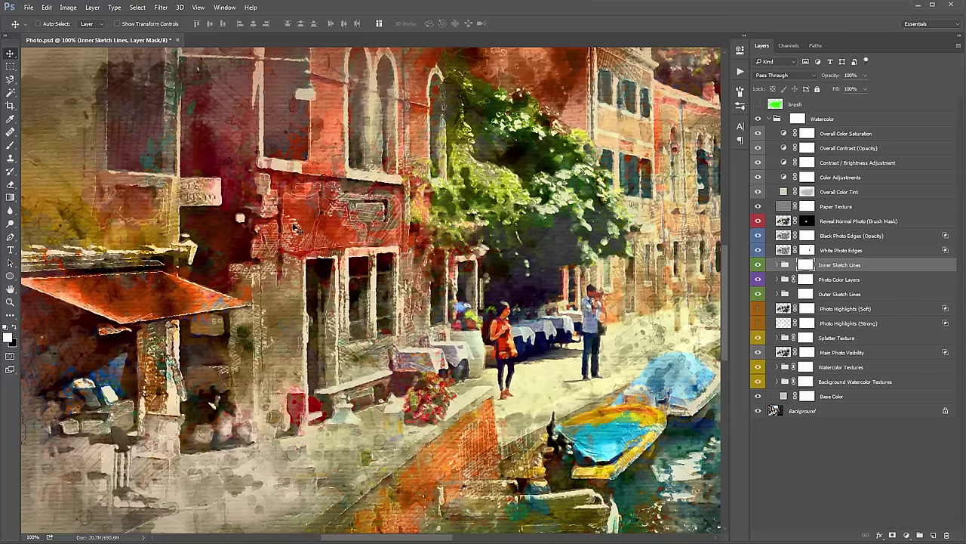
Step: Examine the sketch lines across the quay wall, the boats, the distant buildings and the red facade
{"action": "scroll", "coordinate": [452, 372], "scroll_direction": "down", "scroll_amount": 2}
{"action": "scroll", "coordinate": [451, 372], "scroll_direction": "right", "scroll_amount": 1}
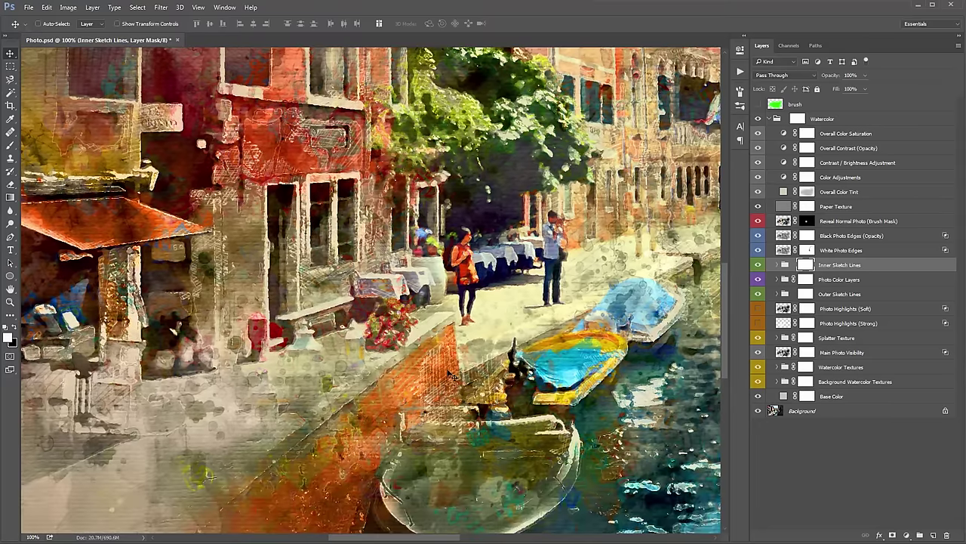
{"action": "scroll", "coordinate": [550, 306], "scroll_direction": "up", "scroll_amount": 5}
{"action": "scroll", "coordinate": [550, 306], "scroll_direction": "right", "scroll_amount": 8}
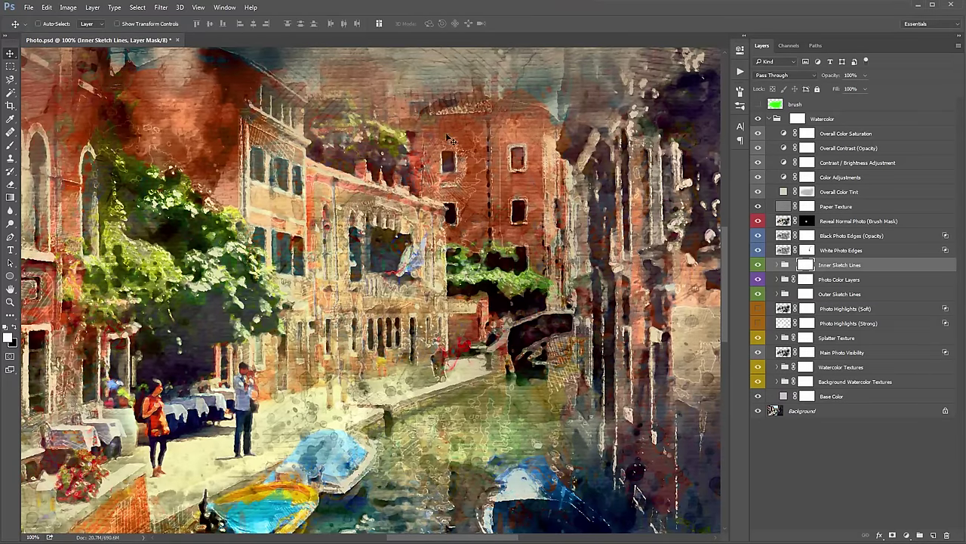
{"action": "left_click_drag", "start_coordinate": [219, 221], "coordinate": [428, 246]}
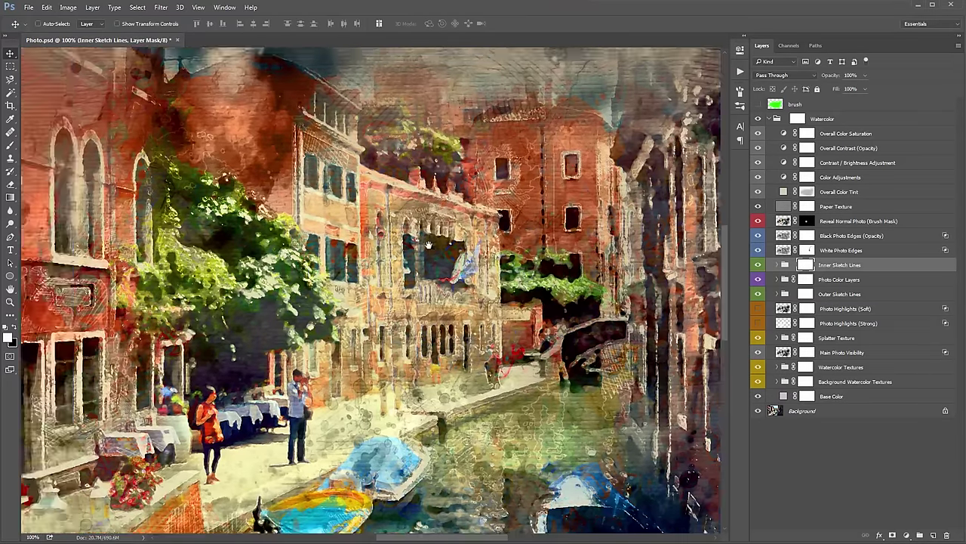
{"action": "scroll", "coordinate": [428, 245], "scroll_direction": "left", "scroll_amount": 7}
{"action": "scroll", "coordinate": [400, 230], "scroll_direction": "down", "scroll_amount": 1}
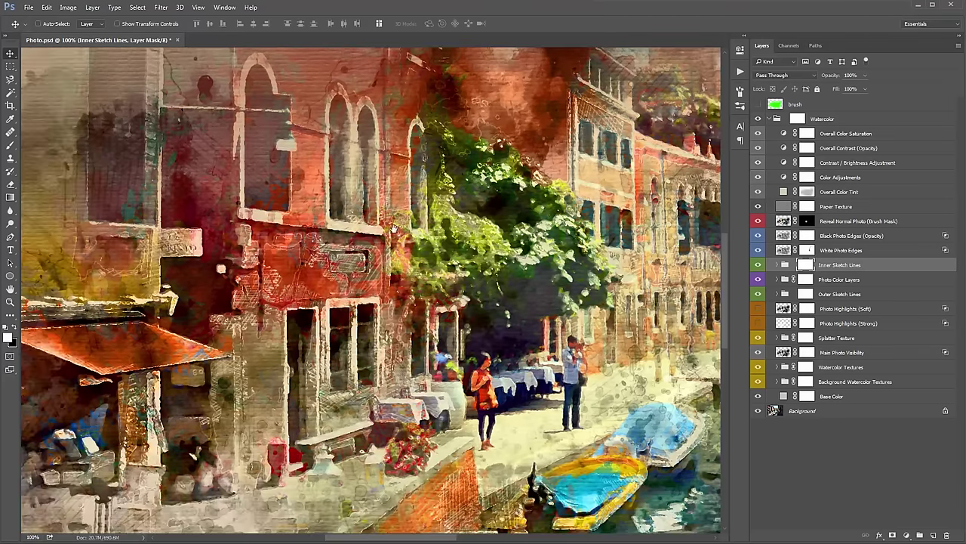
{"action": "scroll", "coordinate": [394, 228], "scroll_direction": "down", "scroll_amount": 1}
{"action": "scroll", "coordinate": [394, 229], "scroll_direction": "left", "scroll_amount": 1}
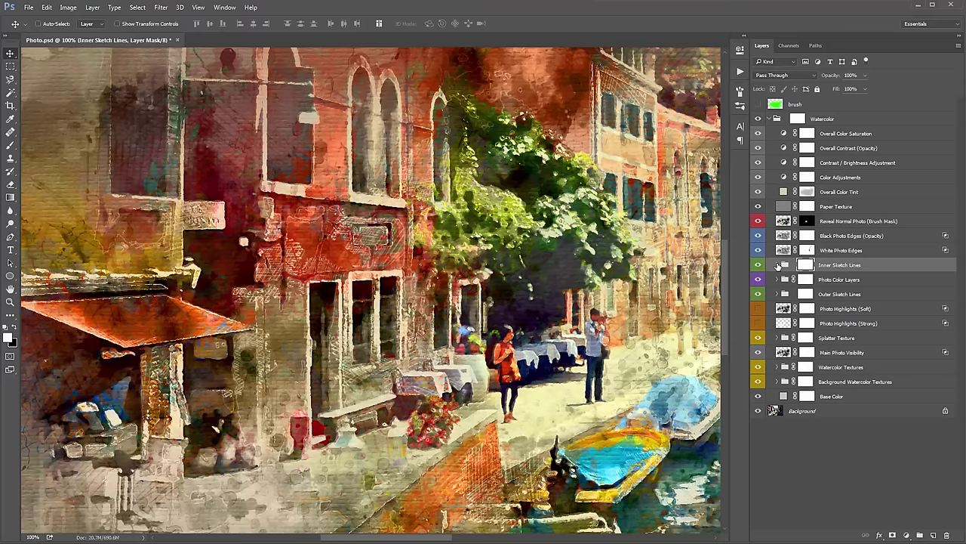
Step: Expand the Inner Sketch Lines group, hide its three layers and show only Countour Lines to judge that effect
{"action": "left_click", "coordinate": [777, 265]}
{"action": "left_click_drag", "start_coordinate": [582, 248], "coordinate": [515, 198]}
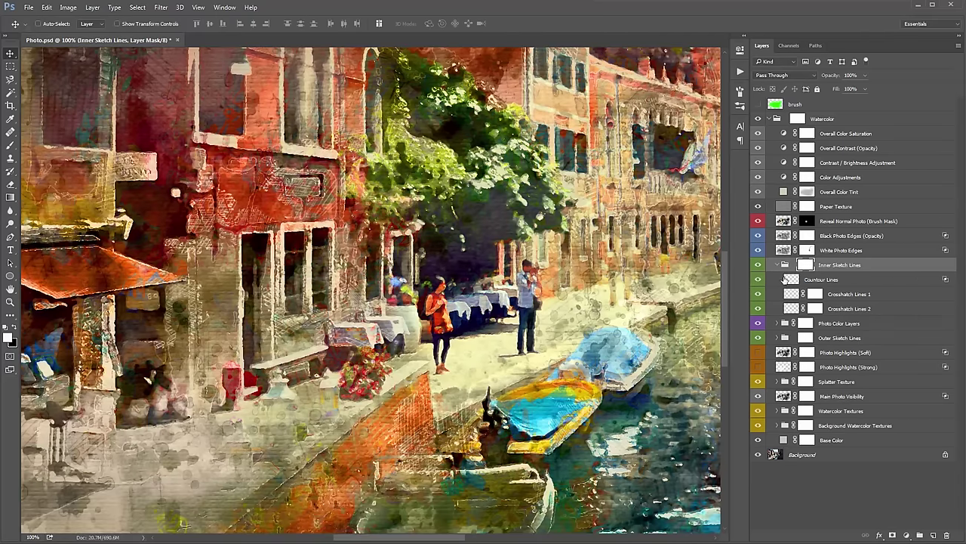
{"action": "left_click", "coordinate": [856, 296]}
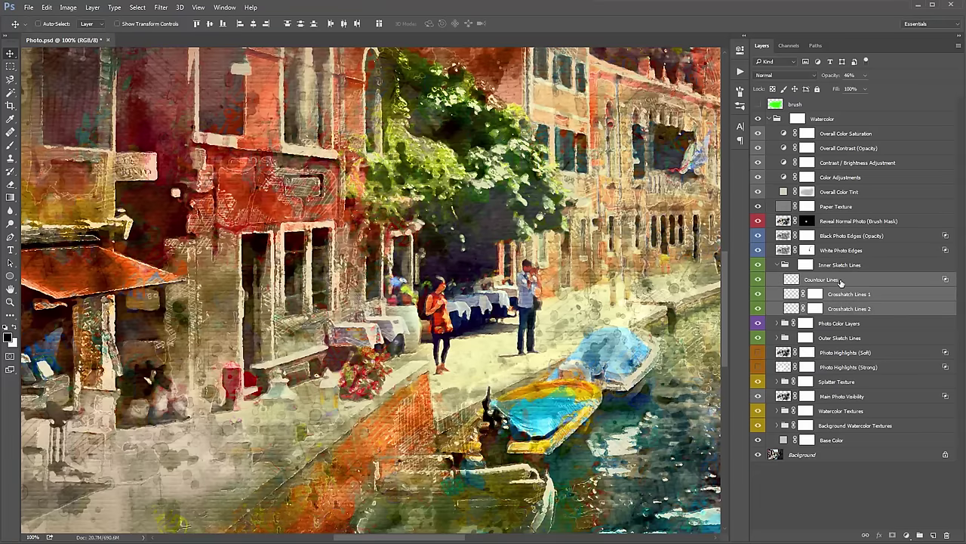
{"action": "left_click", "coordinate": [810, 285]}
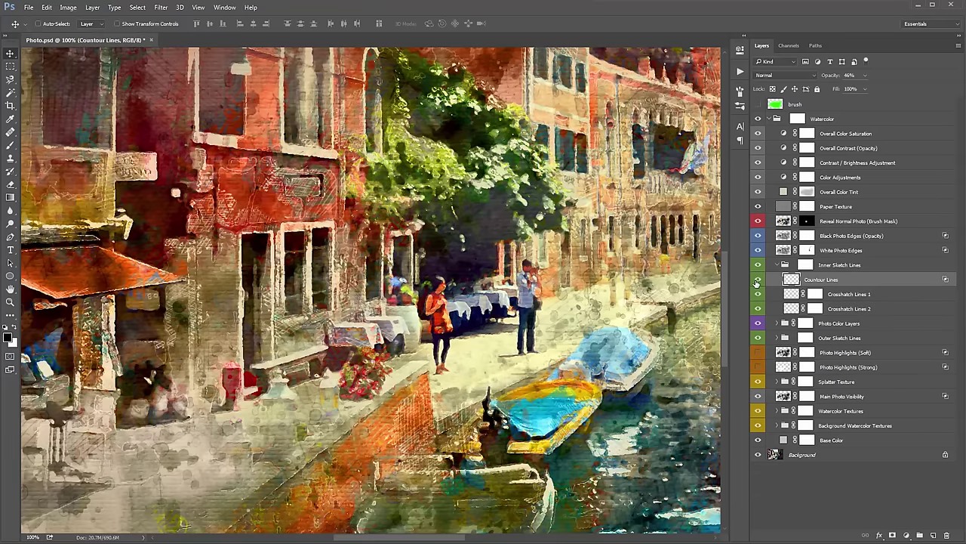
{"action": "mouse_move", "coordinate": [758, 280]}
{"action": "left_mouse_down"}
{"action": "mouse_move", "coordinate": [758, 309]}
{"action": "mouse_move", "coordinate": [759, 281]}
{"action": "left_mouse_up"}
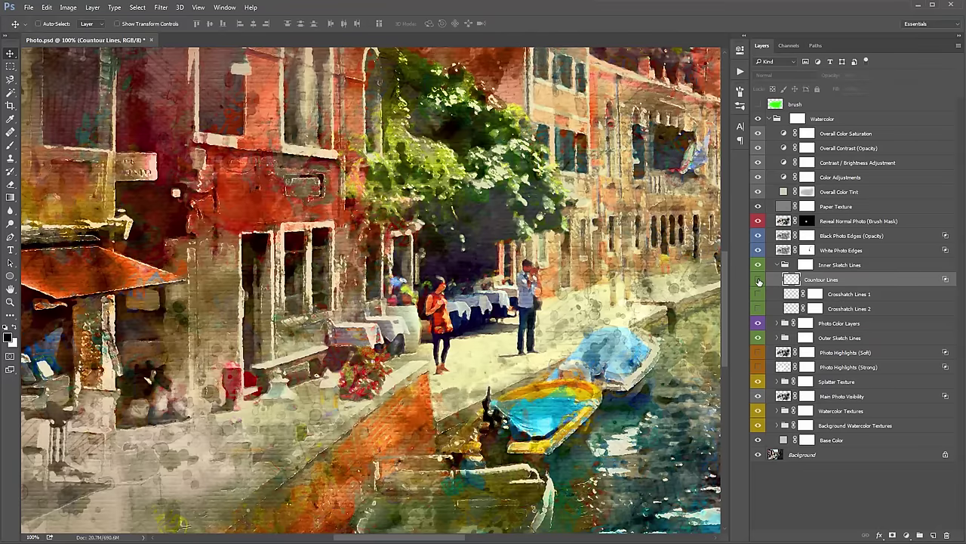
{"action": "left_click", "coordinate": [758, 281]}
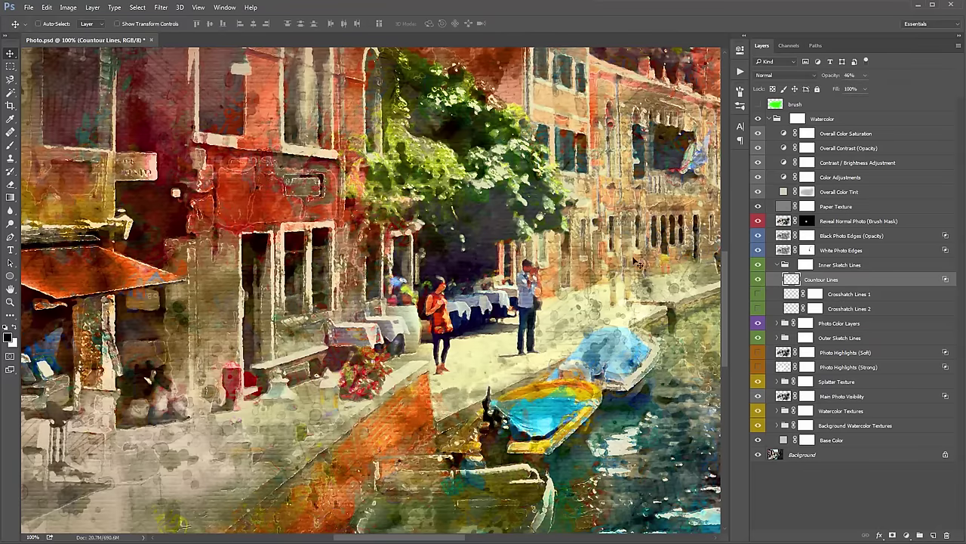
Step: Hide the Countour Lines layer and show Crosshatch Lines 1 and Crosshatch Lines 2 instead
{"action": "left_click", "coordinate": [757, 280]}
{"action": "left_click", "coordinate": [758, 281]}
{"action": "left_click", "coordinate": [757, 281]}
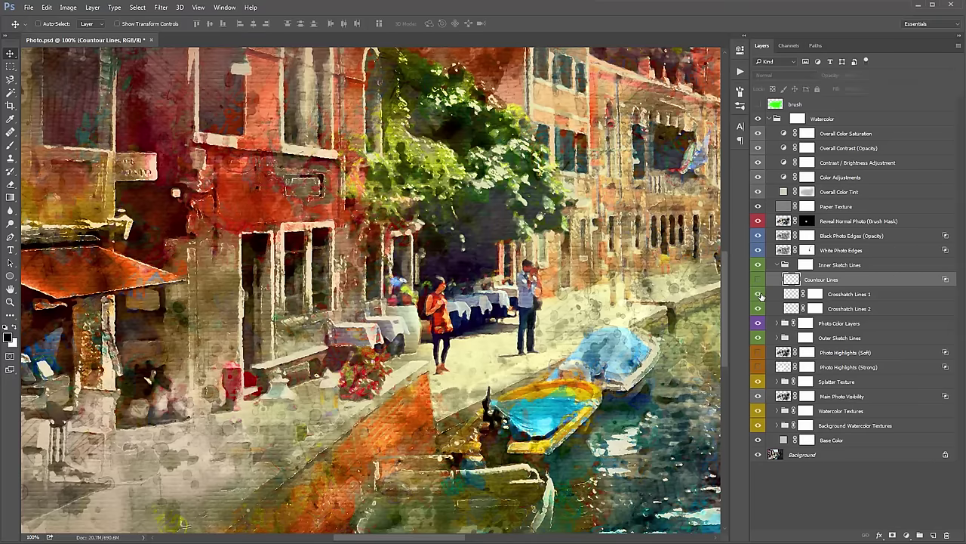
{"action": "left_click", "coordinate": [851, 296]}
{"action": "left_click", "coordinate": [851, 308]}
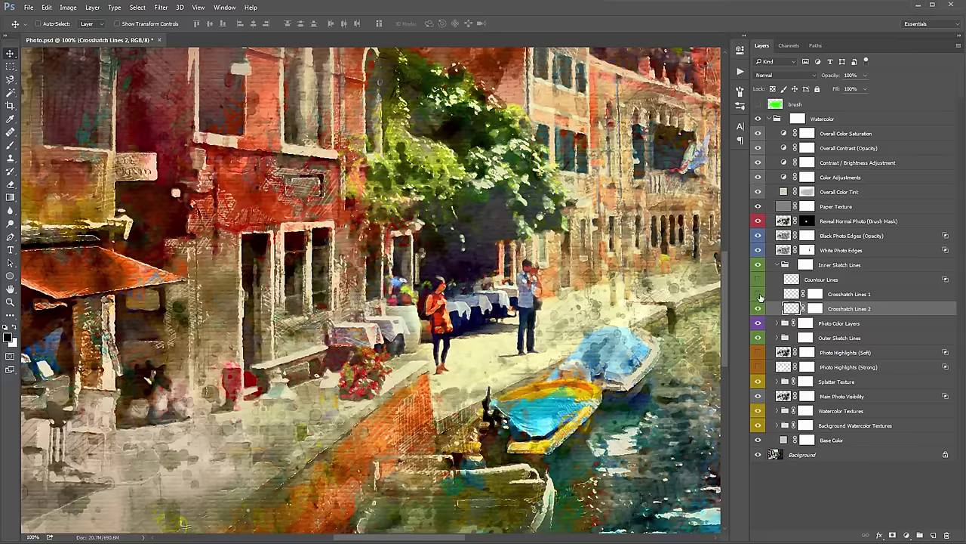
Step: Try strengthening the crosshatching with two duplicates of the Crosshatch Lines 1 layer, and remove both copies
{"action": "left_click", "coordinate": [840, 296]}
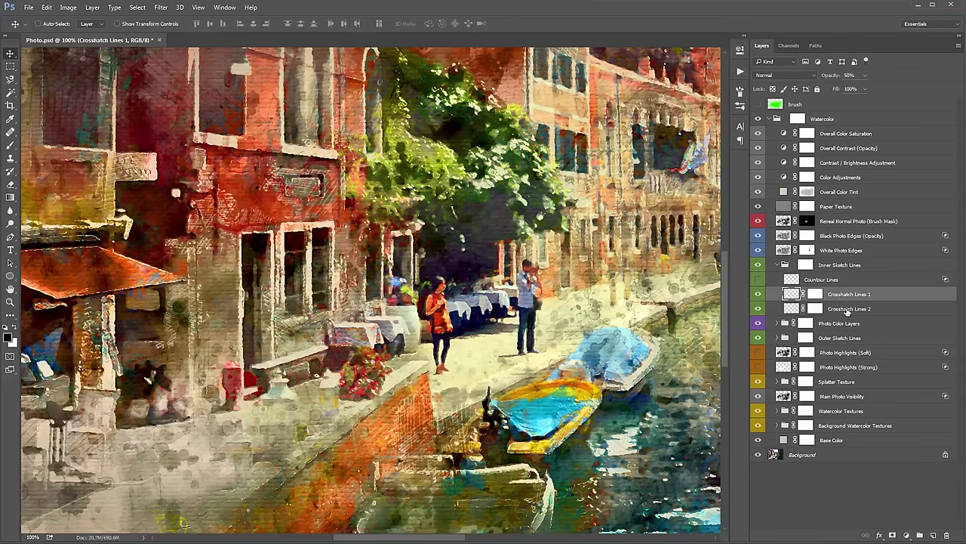
{"action": "key", "text": "ctrl+j"}
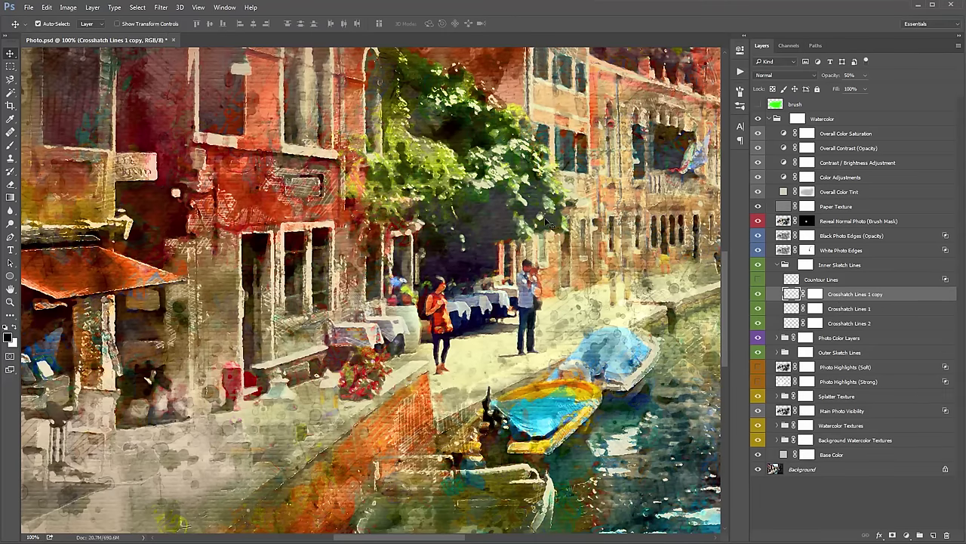
{"action": "key", "text": "ctrl+j"}
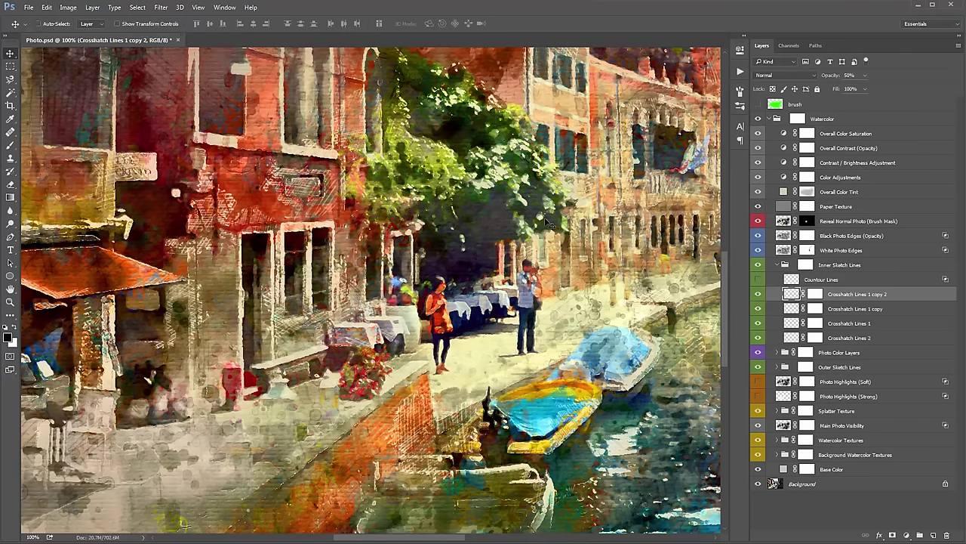
{"action": "key", "text": "ctrl+z"}
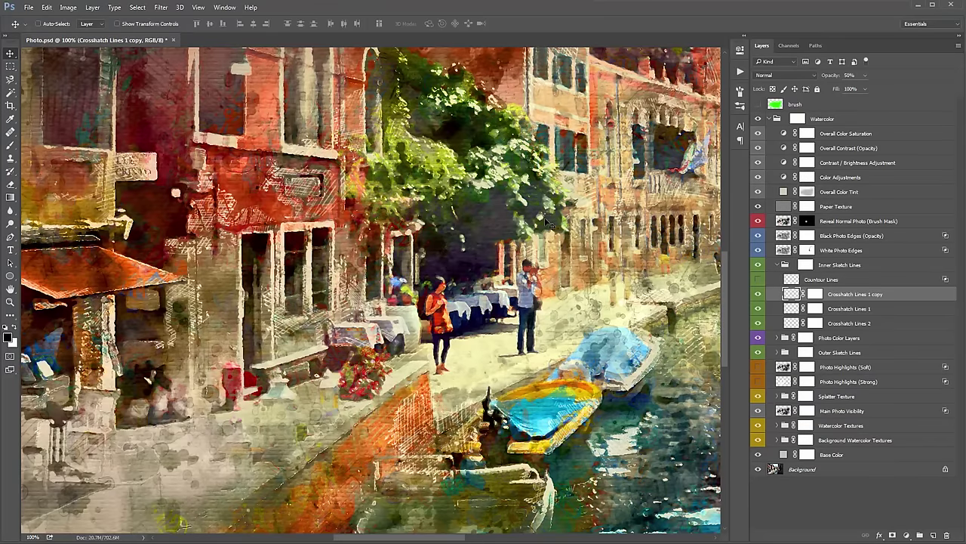
{"action": "key", "text": "Delete"}
Step: Collapse the Inner Sketch Lines group and toggle its visibility over the whole artwork to compare its effect
{"action": "left_click", "coordinate": [859, 264]}
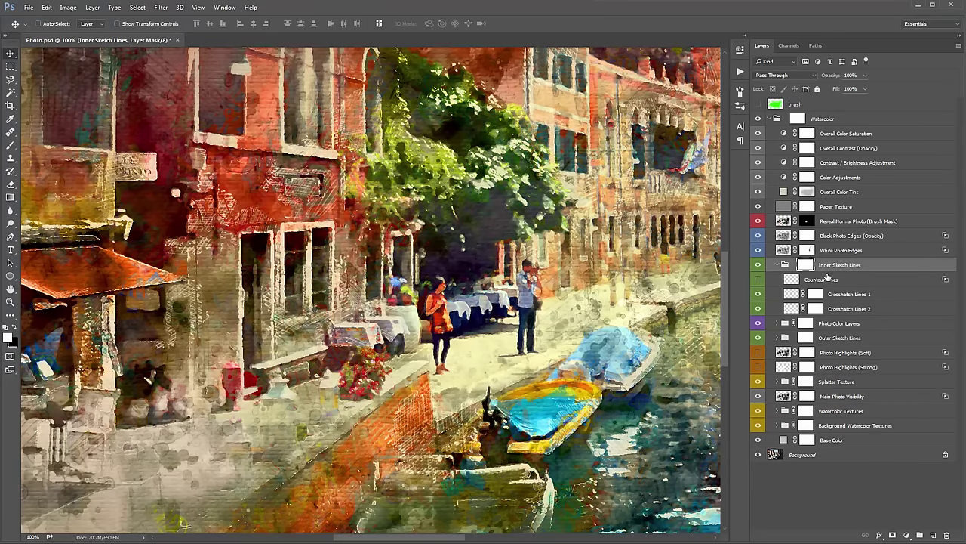
{"action": "left_click", "coordinate": [780, 264]}
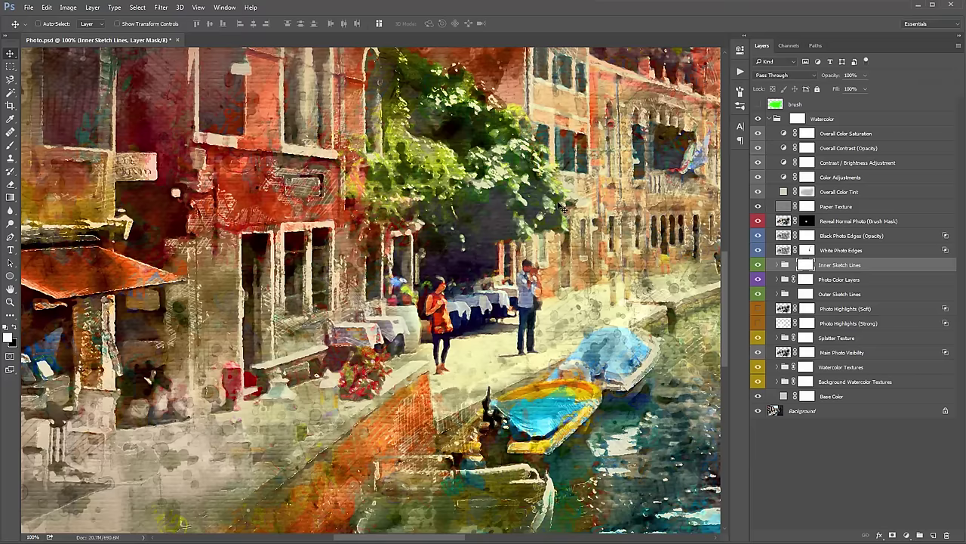
{"action": "key", "text": "ctrl+0"}
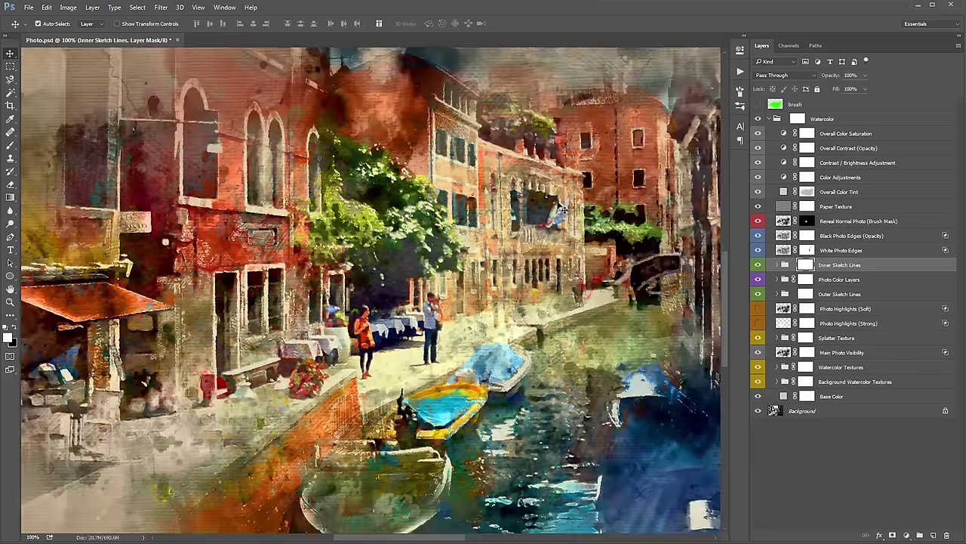
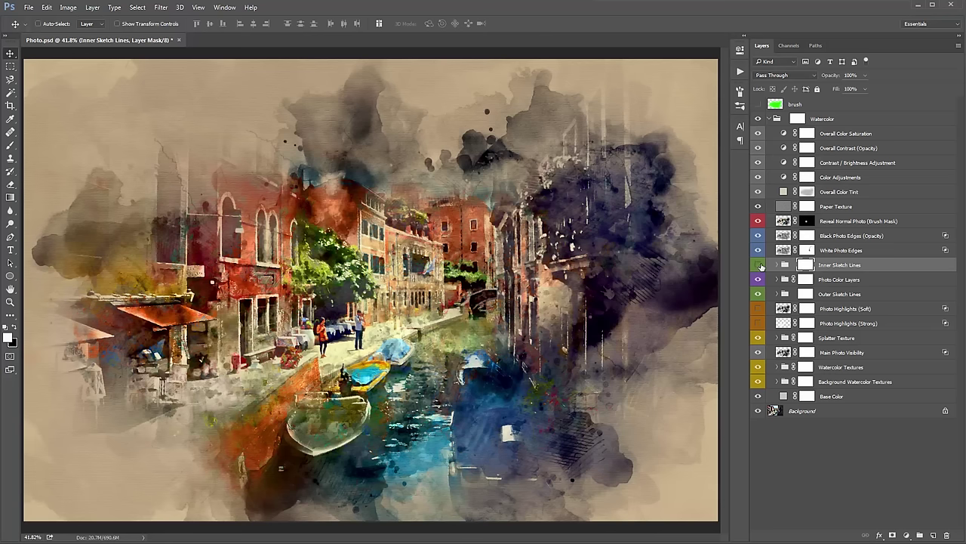
{"action": "left_click", "coordinate": [759, 265]}
{"action": "left_click", "coordinate": [758, 265]}
{"action": "key", "text": "ctrl+plus"}
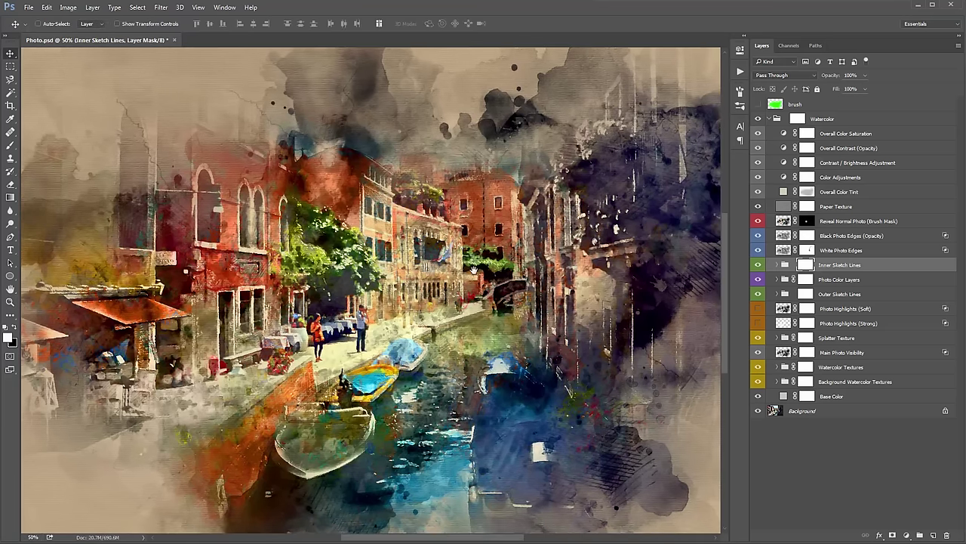
Step: Hide the Photo Color Layers group, and toggle the Reveal Normal Photo (Brush Mask) layer until it is hidden too
{"action": "left_click", "coordinate": [857, 284]}
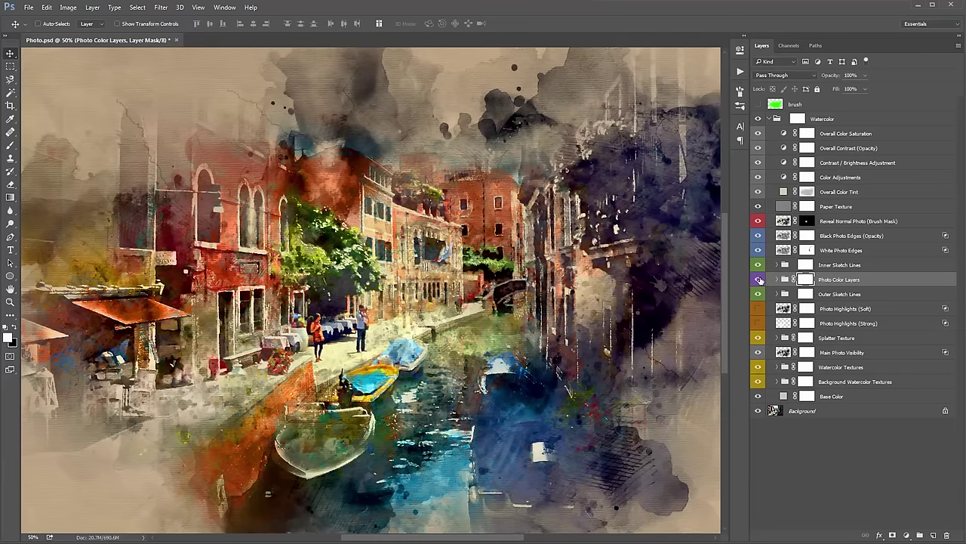
{"action": "left_click", "coordinate": [760, 280]}
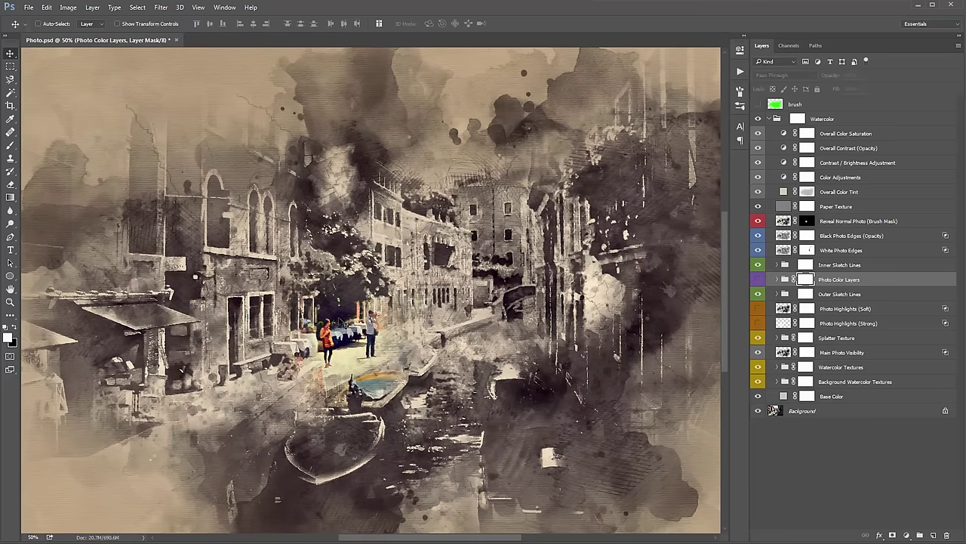
{"action": "left_click", "coordinate": [805, 224]}
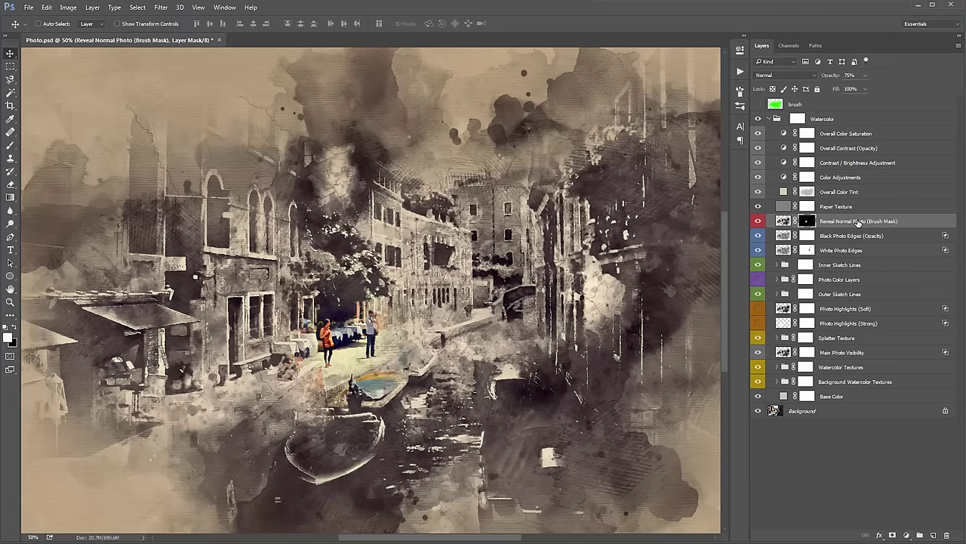
{"action": "left_click", "coordinate": [758, 222]}
{"action": "left_click", "coordinate": [759, 222]}
{"action": "left_click", "coordinate": [759, 222]}
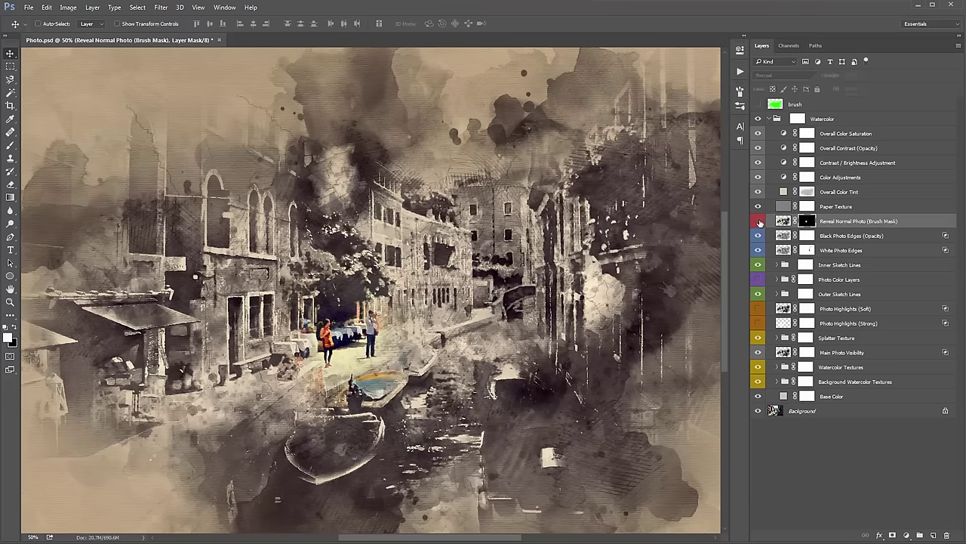
Step: Show the Reveal Normal Photo (Brush Mask) layer and the Photo Color Layers group again, and expand that group
{"action": "left_click", "coordinate": [759, 222]}
{"action": "left_click", "coordinate": [759, 222]}
{"action": "left_click", "coordinate": [758, 279]}
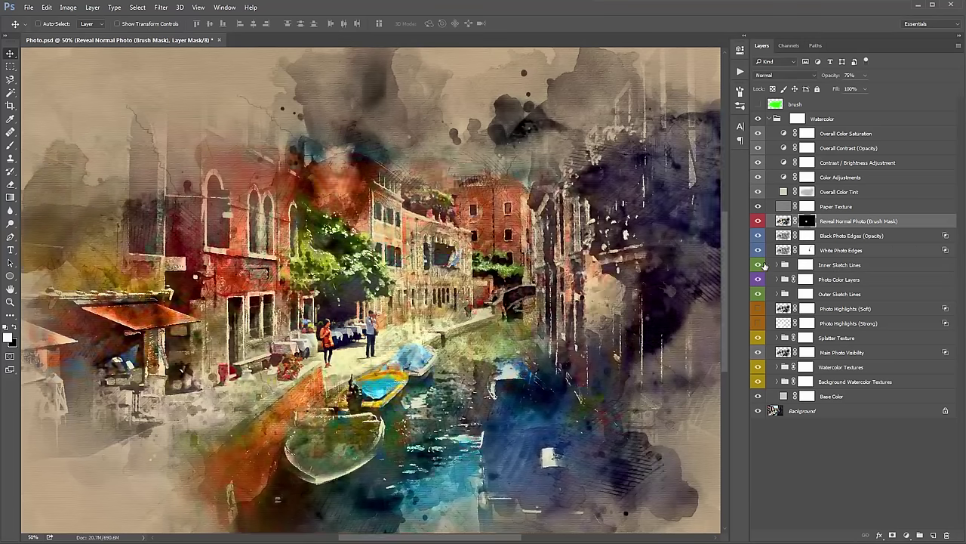
{"action": "left_click", "coordinate": [844, 279]}
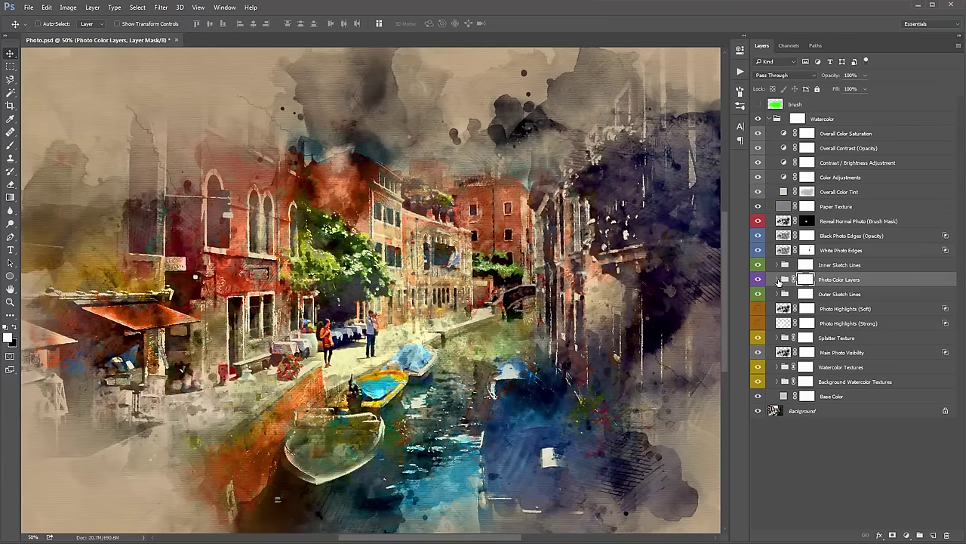
{"action": "left_click", "coordinate": [778, 281]}
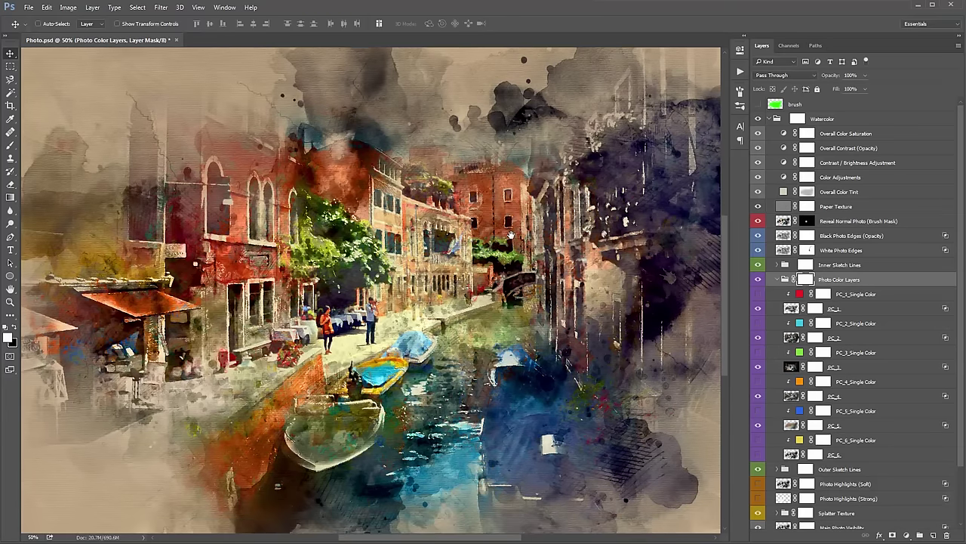
Step: Examine the PC_1 to PC_6 photo color layers and the Single Color layer clipped to each of them
{"action": "left_click", "coordinate": [846, 310]}
{"action": "left_click", "coordinate": [856, 341], "text": "ctrl"}
{"action": "left_click", "coordinate": [857, 368], "text": "ctrl"}
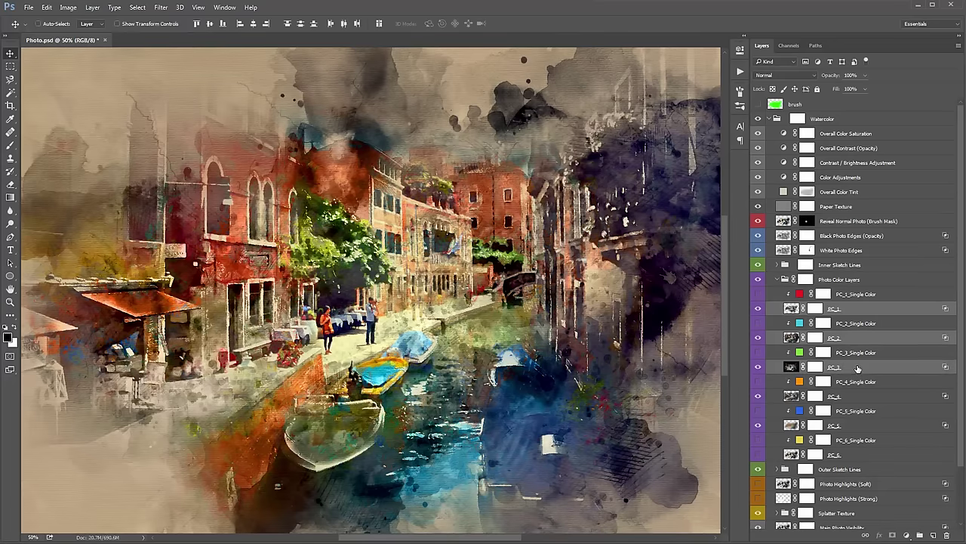
{"action": "left_click", "coordinate": [848, 310]}
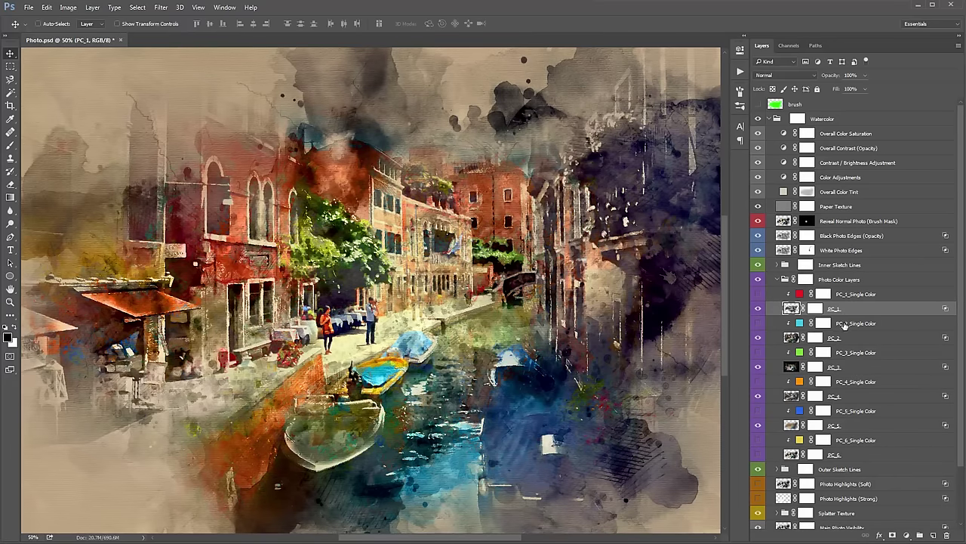
{"action": "left_click", "coordinate": [839, 339]}
{"action": "scroll", "coordinate": [839, 339], "scroll_direction": "down", "scroll_amount": 1}
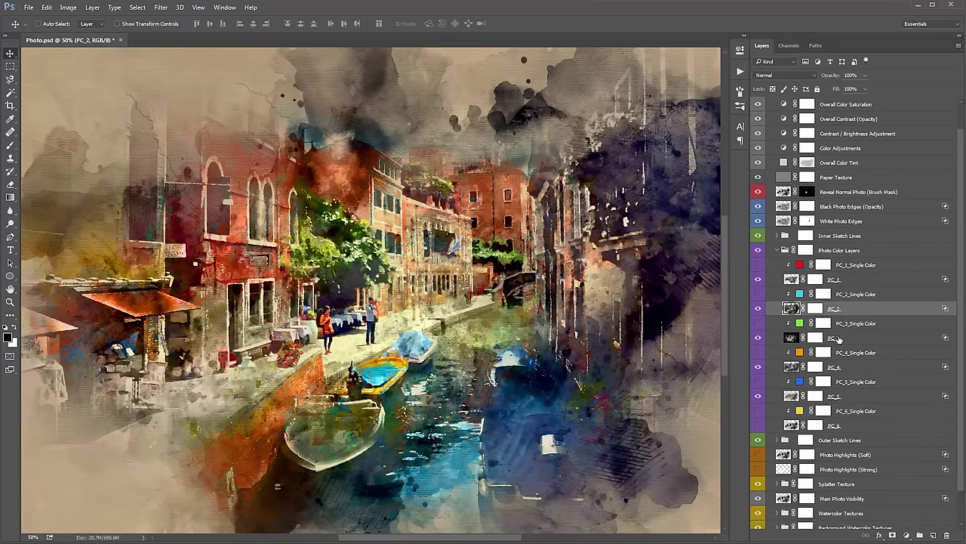
{"action": "left_click", "coordinate": [853, 267]}
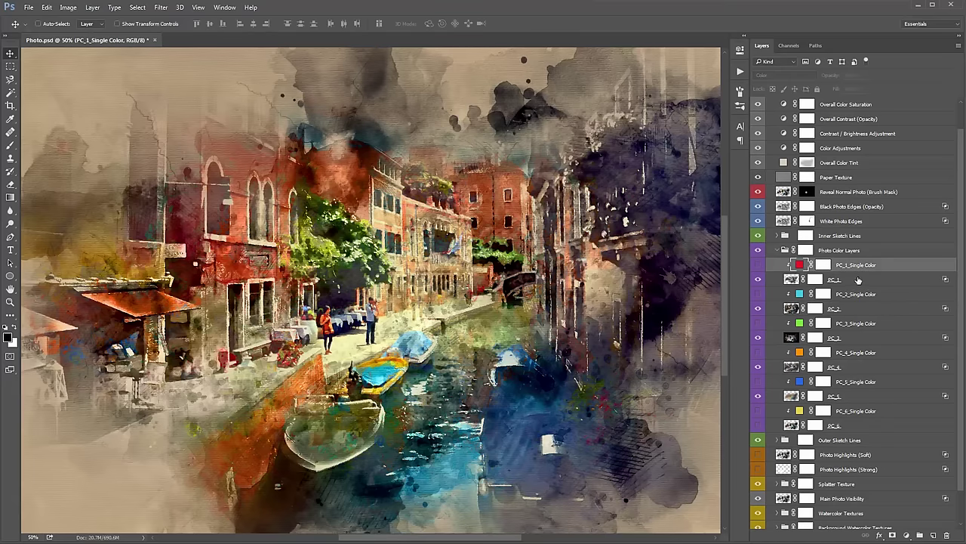
{"action": "left_click", "coordinate": [865, 297], "text": "ctrl"}
{"action": "left_click", "coordinate": [867, 325], "text": "ctrl"}
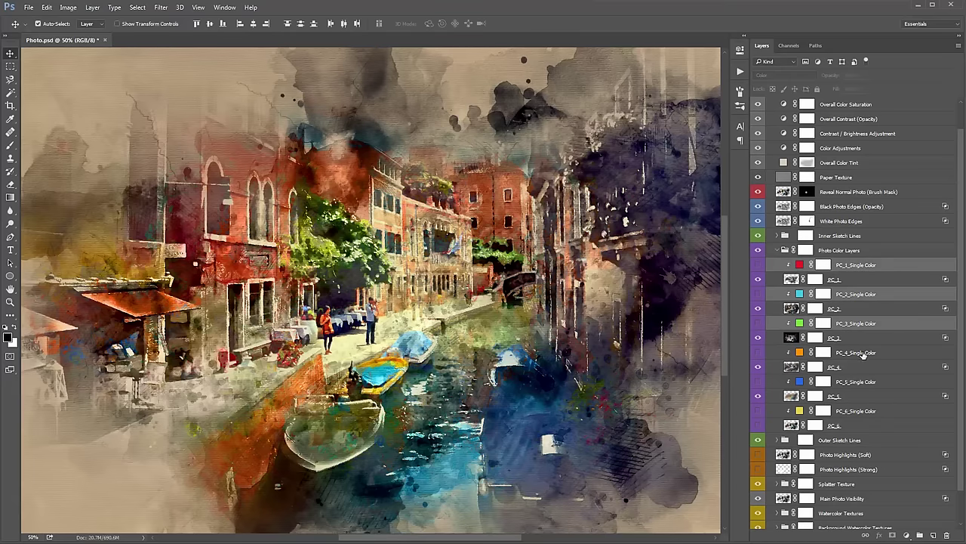
{"action": "left_click", "coordinate": [864, 352], "text": "ctrl"}
{"action": "left_click", "coordinate": [867, 381], "text": "ctrl"}
{"action": "left_click", "coordinate": [869, 412], "text": "ctrl"}
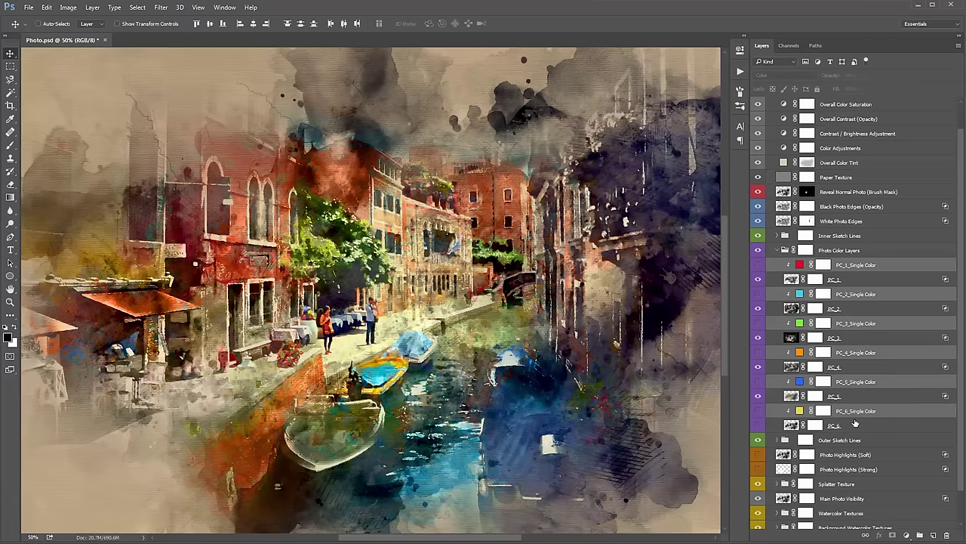
{"action": "left_click", "coordinate": [853, 412]}
{"action": "left_click", "coordinate": [847, 397]}
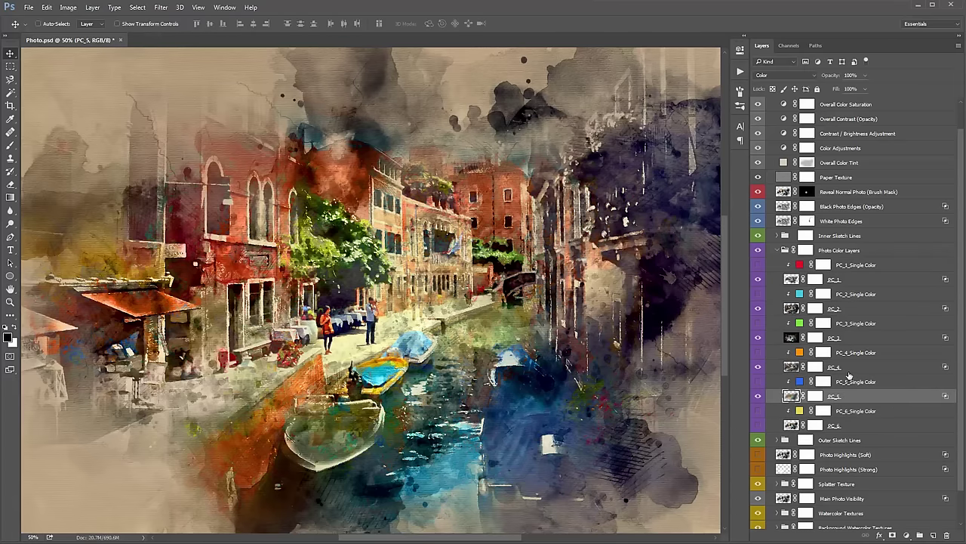
{"action": "left_click", "coordinate": [852, 366]}
Step: Show the PC_1_Single Color layer and change its red fill to a muted grayish beige
{"action": "left_click", "coordinate": [841, 267]}
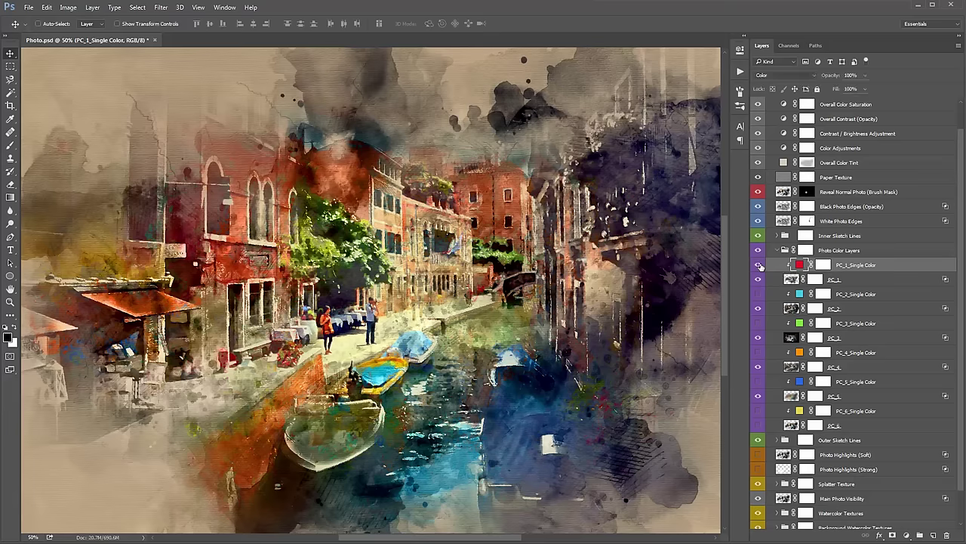
{"action": "left_click", "coordinate": [759, 265]}
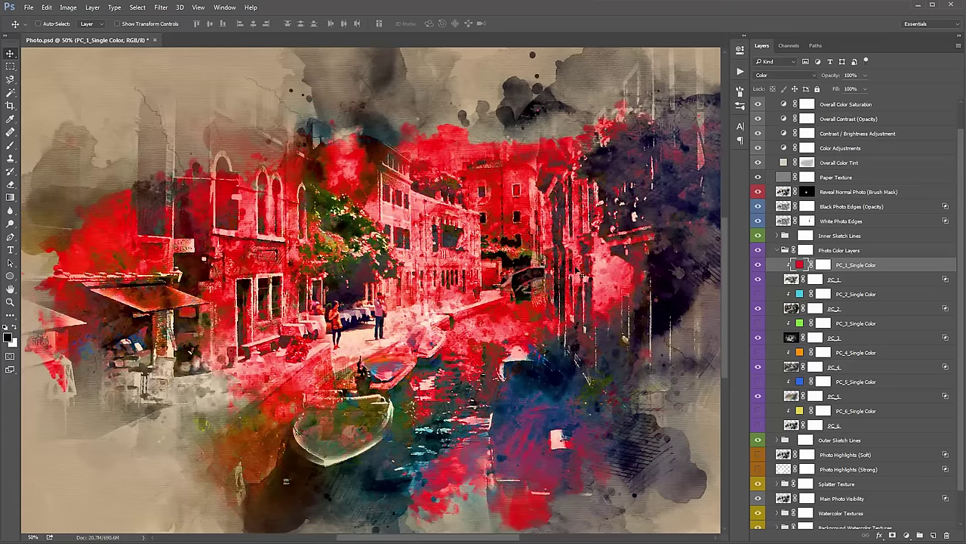
{"action": "double_click", "coordinate": [799, 265]}
{"action": "left_click", "coordinate": [938, 328]}
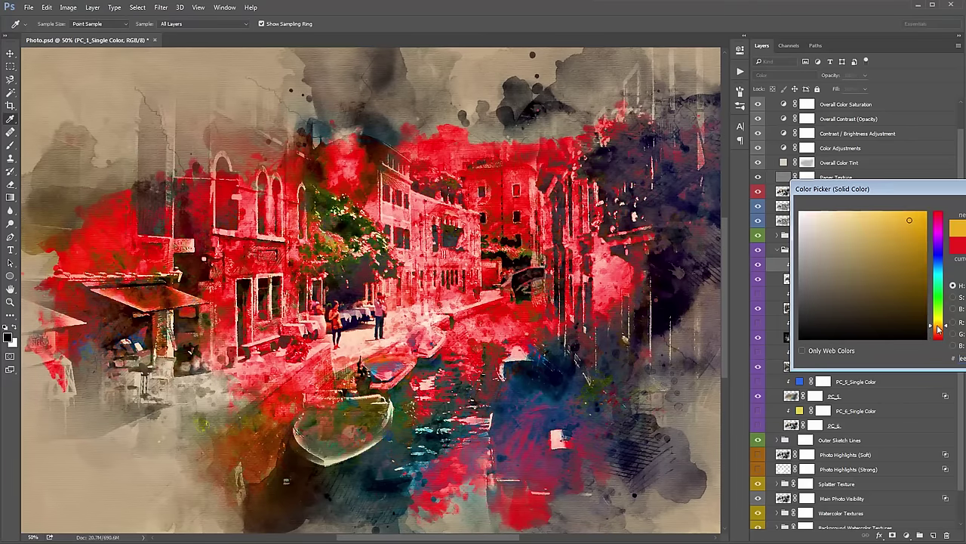
{"action": "left_click", "coordinate": [860, 267]}
{"action": "left_click_drag", "start_coordinate": [859, 267], "coordinate": [830, 242]}
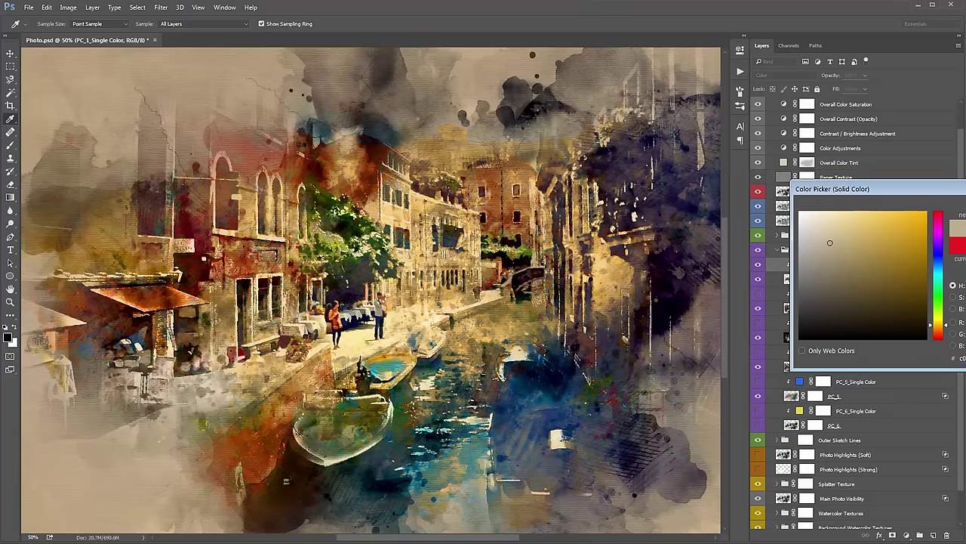
{"action": "key", "text": "Return"}
Step: Show the PC_2 to PC_6 color layers with their Single Color fills, and recolor PC_2_Single Color to a dusty pink
{"action": "scroll", "coordinate": [763, 261], "scroll_direction": "down", "scroll_amount": 2}
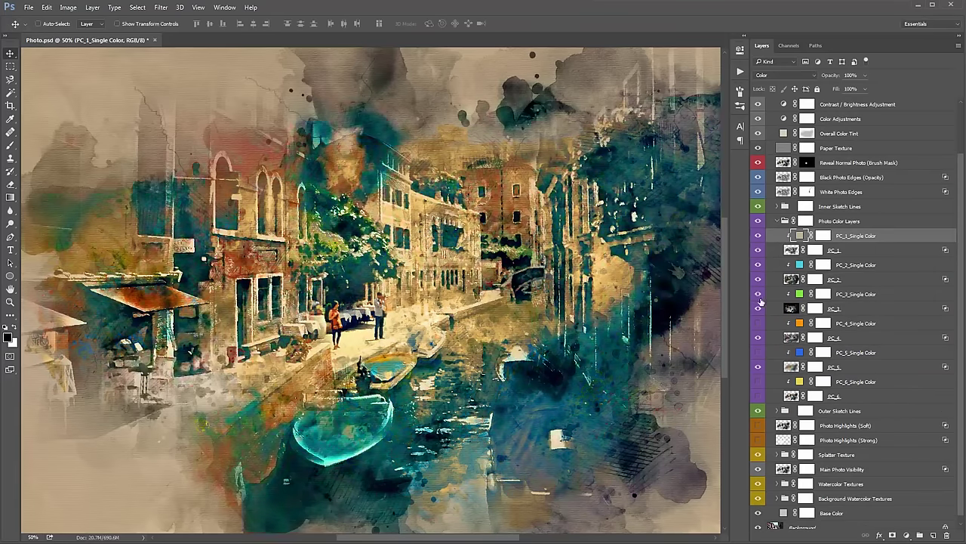
{"action": "left_click_drag", "start_coordinate": [761, 302], "coordinate": [760, 379]}
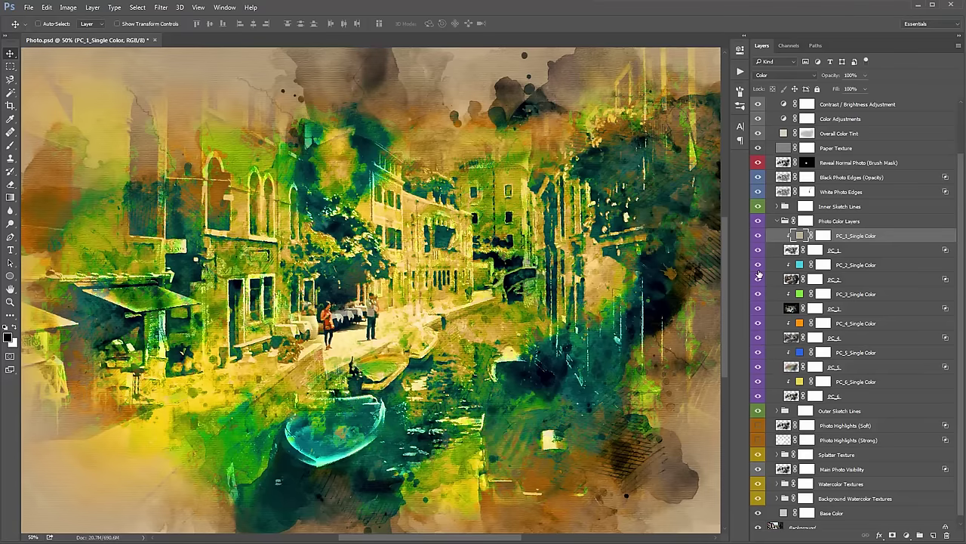
{"action": "double_click", "coordinate": [800, 264]}
{"action": "left_click", "coordinate": [936, 218]}
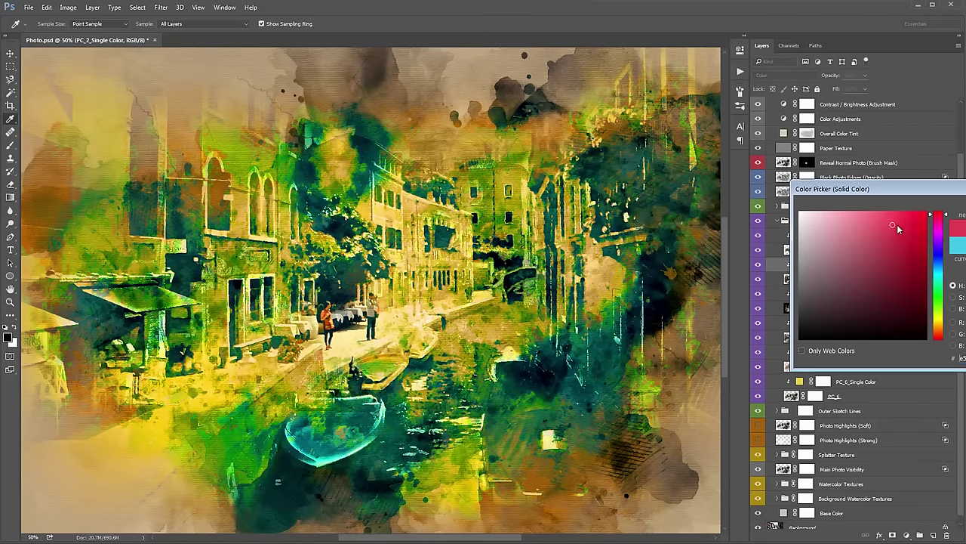
{"action": "left_click_drag", "start_coordinate": [897, 224], "coordinate": [863, 239]}
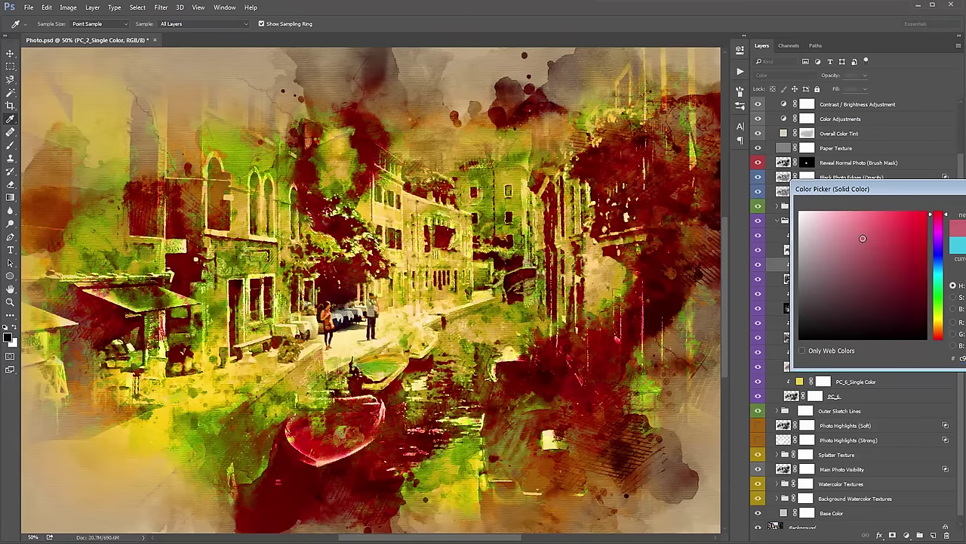
{"action": "key", "text": "Return"}
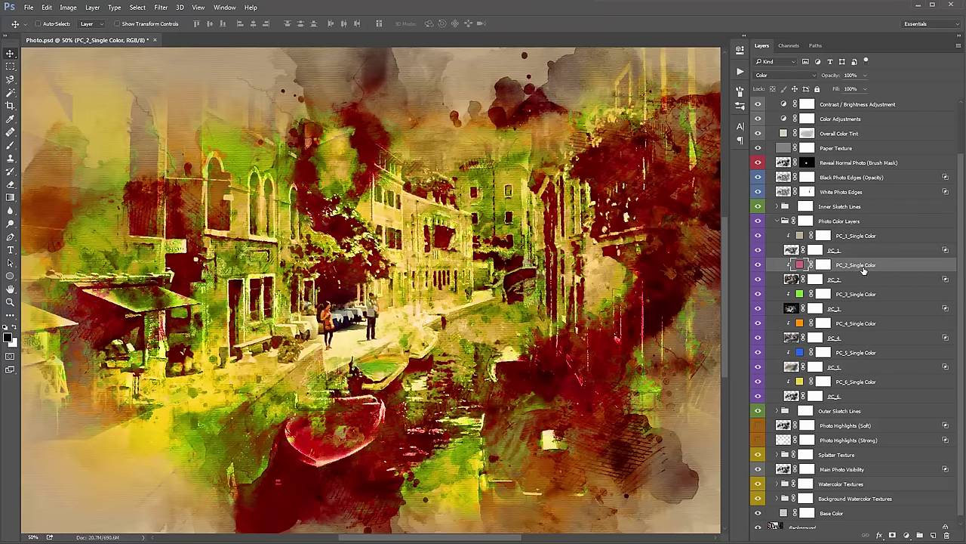
Step: Hide all six Single Color layers in the Photo Color Layers group, leaving the PC layers showing
{"action": "left_click", "coordinate": [759, 265]}
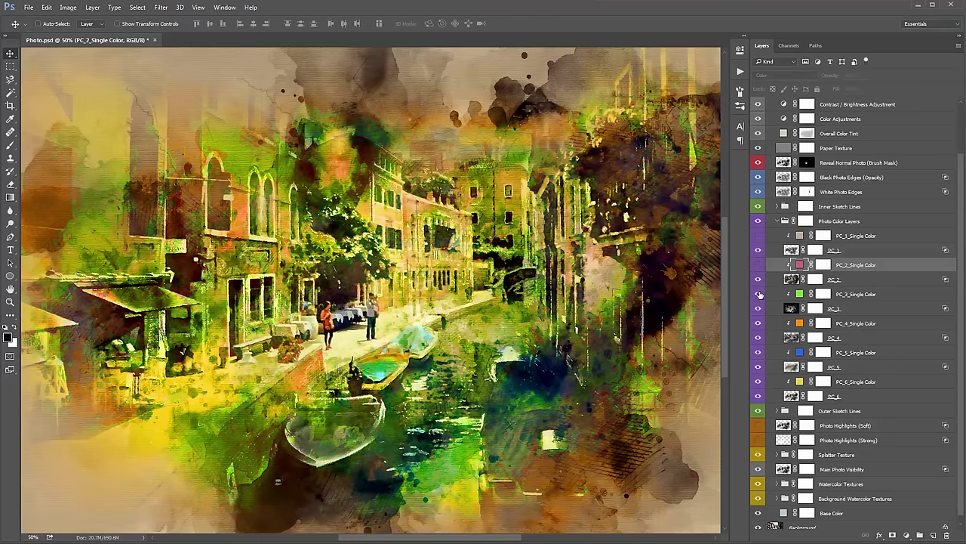
{"action": "left_click", "coordinate": [758, 294]}
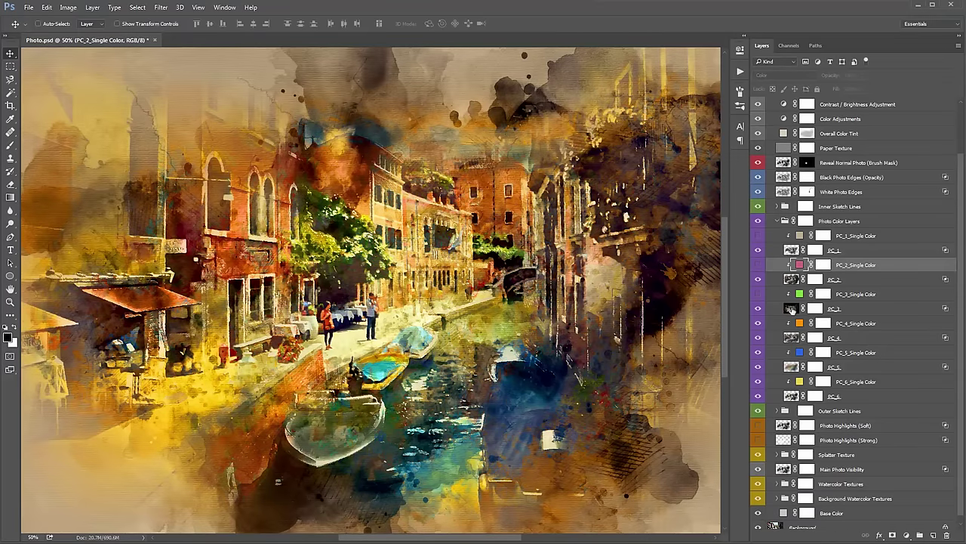
{"action": "left_click", "coordinate": [758, 366]}
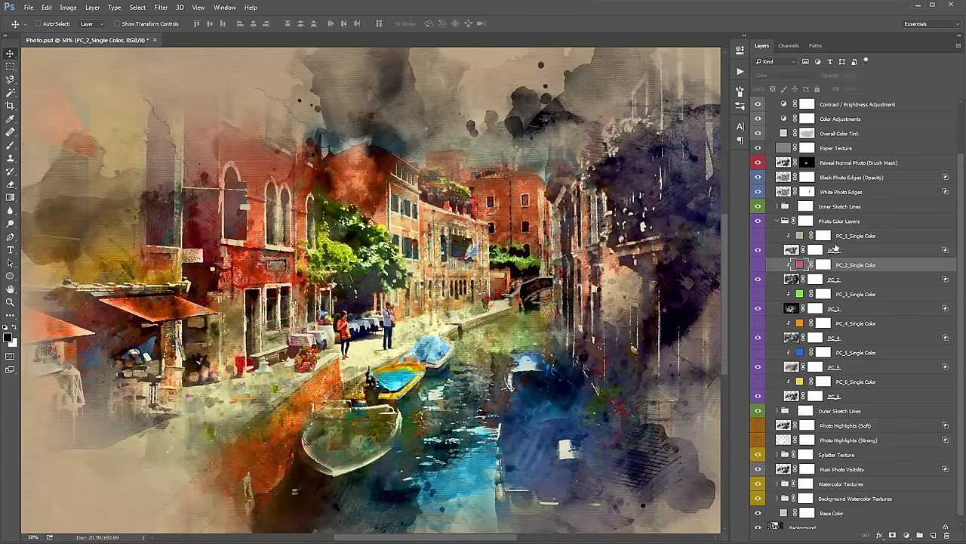
Step: Review the PC_1, PC_2, PC_3 and PC_4 color layers one after another
{"action": "left_click", "coordinate": [835, 249]}
{"action": "left_click_drag", "start_coordinate": [478, 227], "coordinate": [513, 218]}
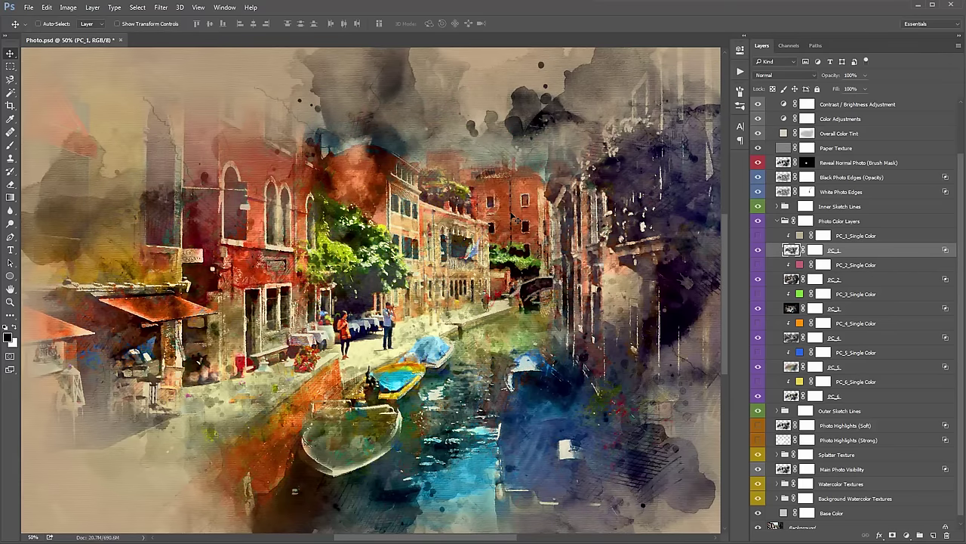
{"action": "left_click", "coordinate": [829, 278]}
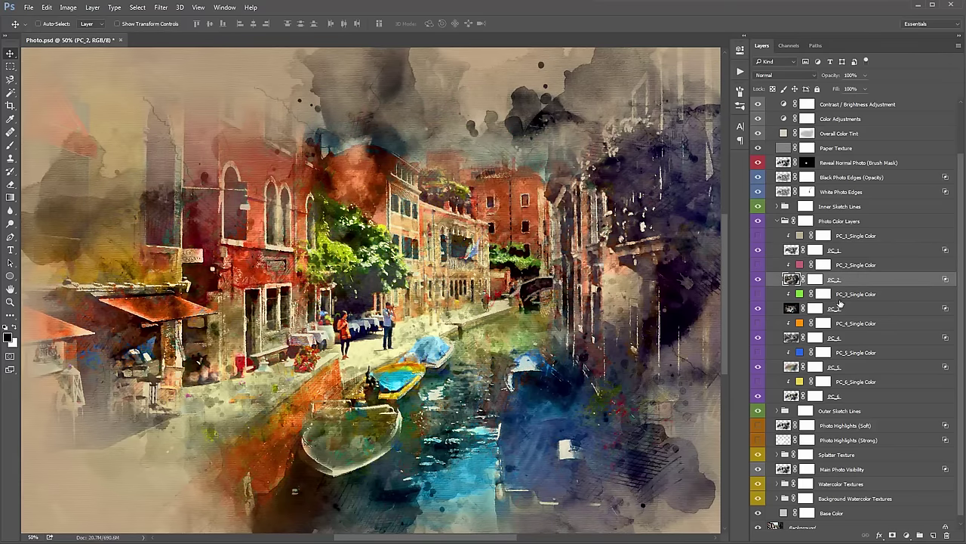
{"action": "left_click", "coordinate": [839, 308]}
{"action": "left_click", "coordinate": [852, 339]}
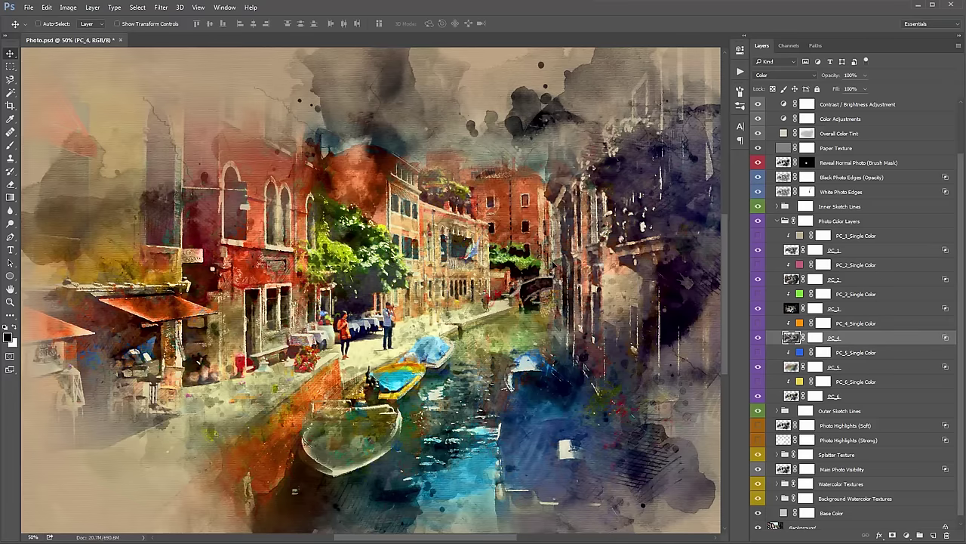
Step: Try shifting the hue of the PC_2 layer to -70 with Hue/Saturation, and discard the adjustment
{"action": "left_click", "coordinate": [860, 281]}
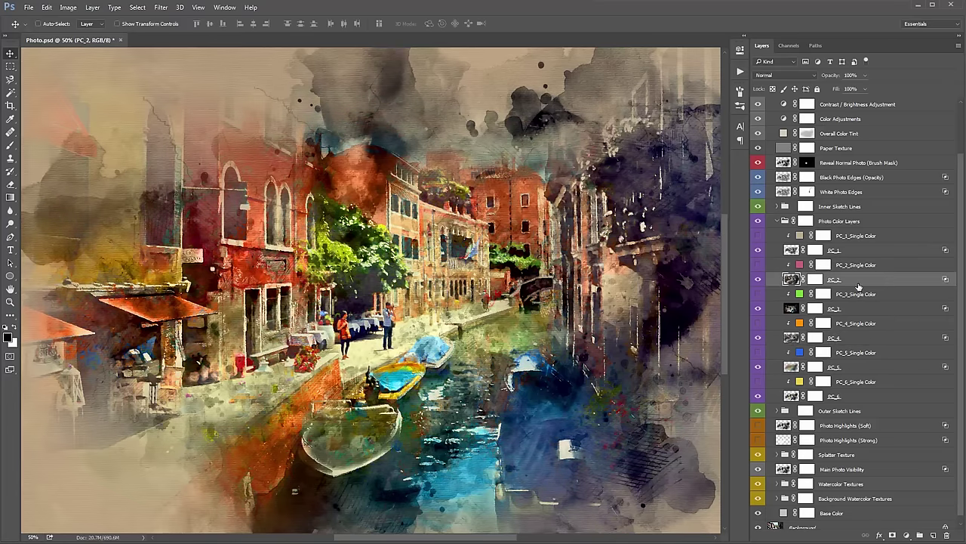
{"action": "key", "text": "ctrl+u"}
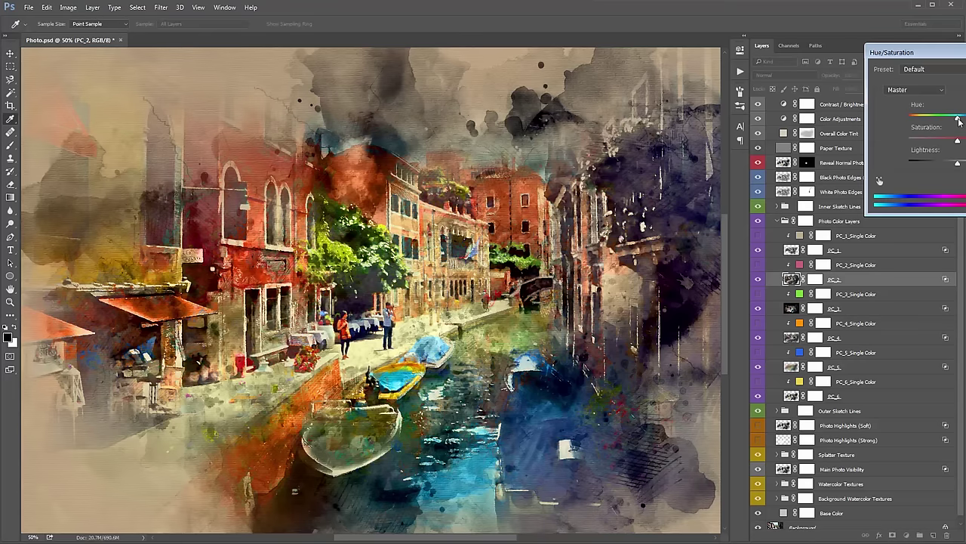
{"action": "left_click_drag", "start_coordinate": [961, 55], "coordinate": [662, 45]}
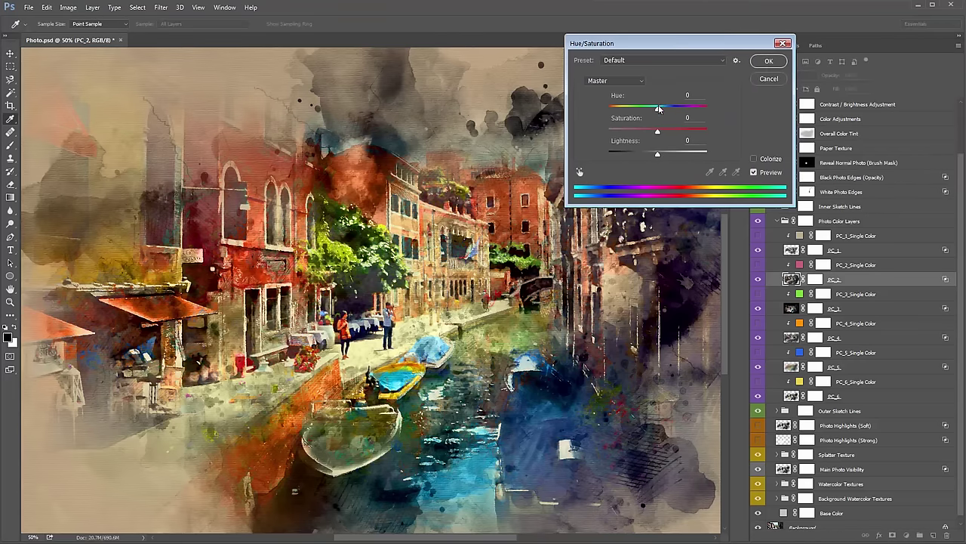
{"action": "left_click_drag", "start_coordinate": [658, 110], "coordinate": [631, 108]}
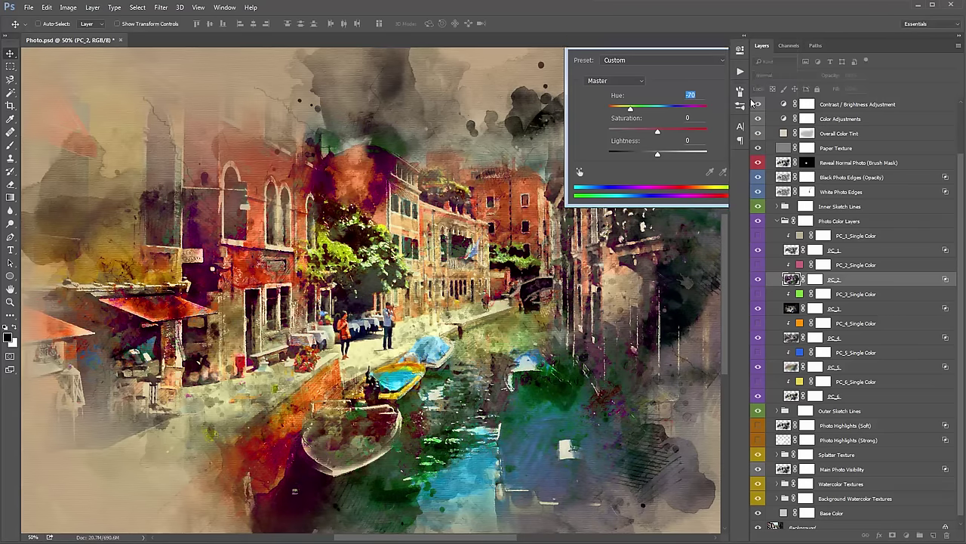
{"action": "left_click", "coordinate": [767, 79]}
Step: Try colorizing the PC_1 layer in Hue/Saturation with saturation 35 and hue 90, and discard the adjustment
{"action": "left_click", "coordinate": [791, 249]}
{"action": "key", "text": "ctrl+u"}
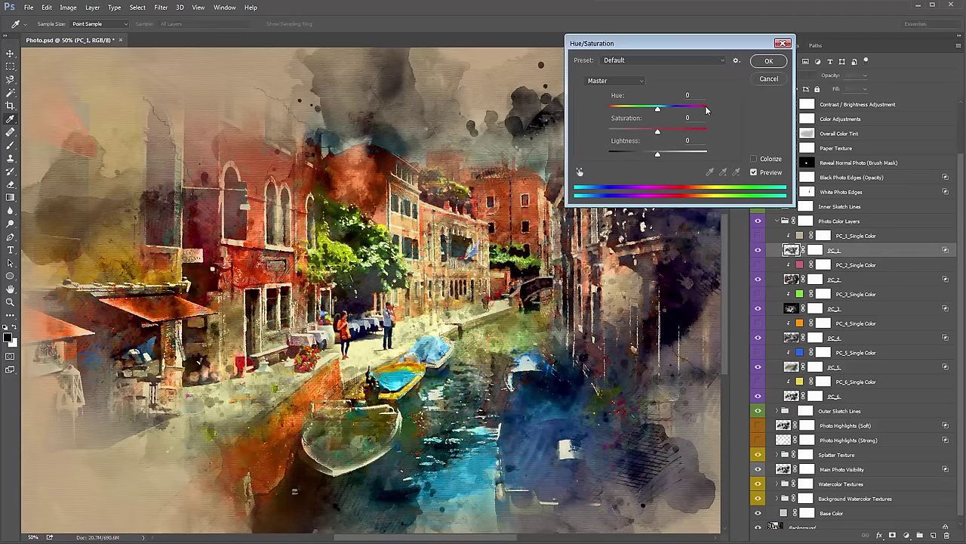
{"action": "left_click", "coordinate": [760, 161]}
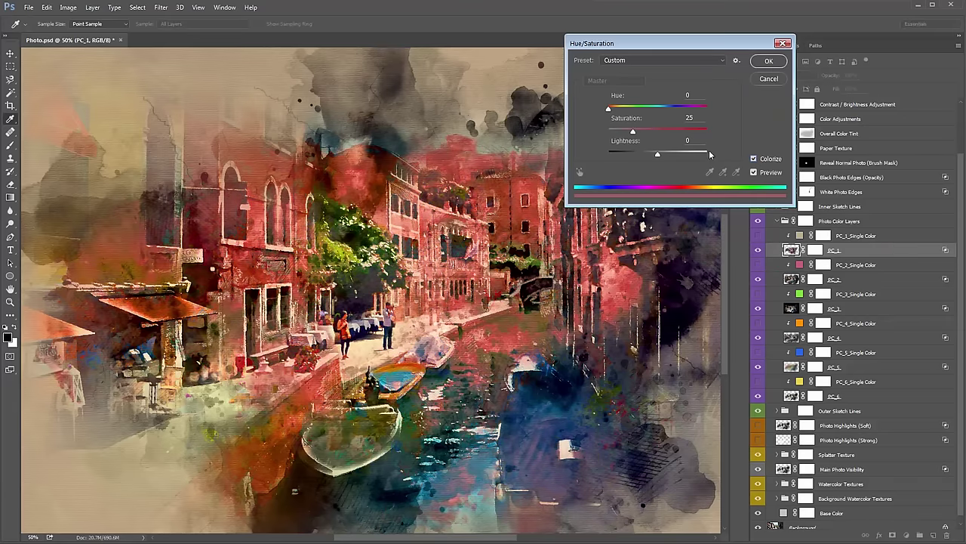
{"action": "left_click_drag", "start_coordinate": [635, 132], "coordinate": [643, 132]}
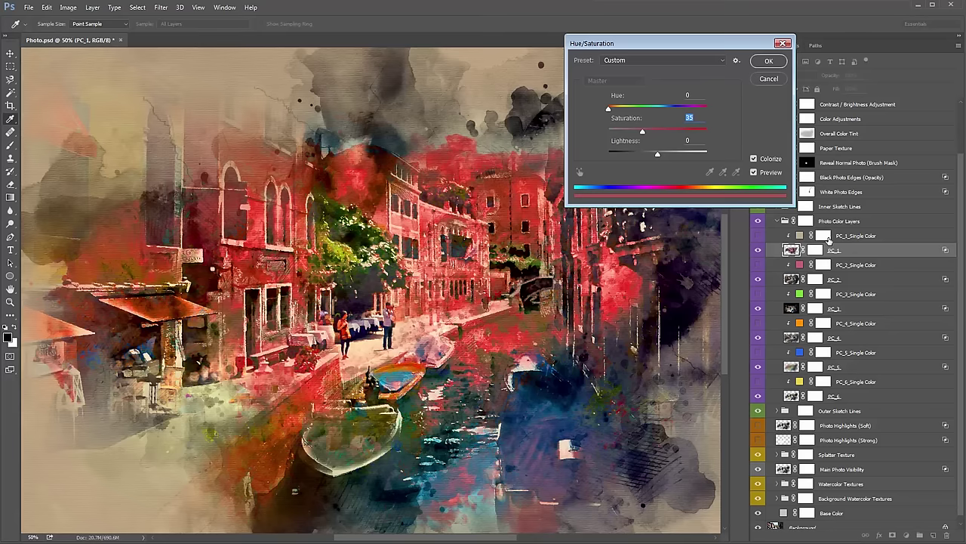
{"action": "mouse_move", "coordinate": [615, 111]}
{"action": "left_mouse_down"}
{"action": "mouse_move", "coordinate": [696, 110]}
{"action": "mouse_move", "coordinate": [633, 108]}
{"action": "left_mouse_up"}
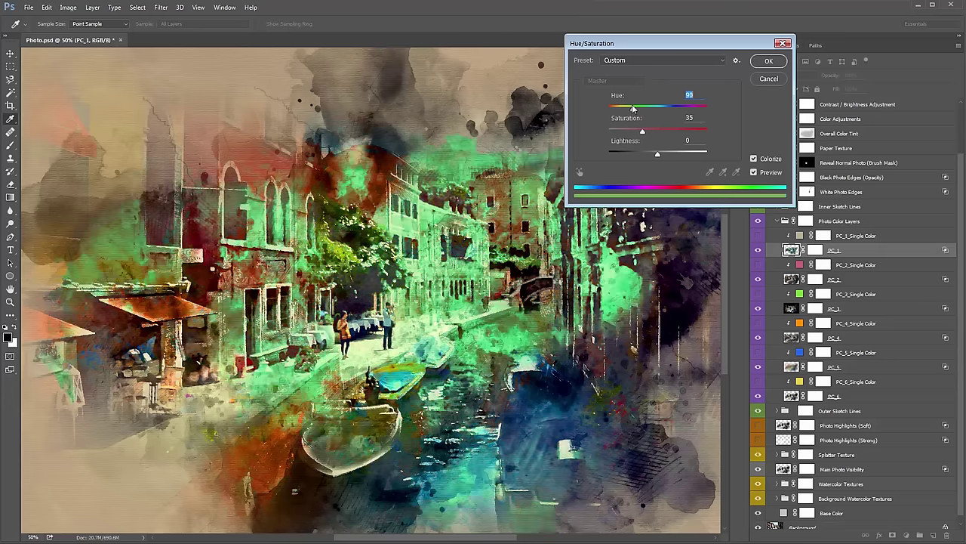
{"action": "left_click", "coordinate": [768, 79]}
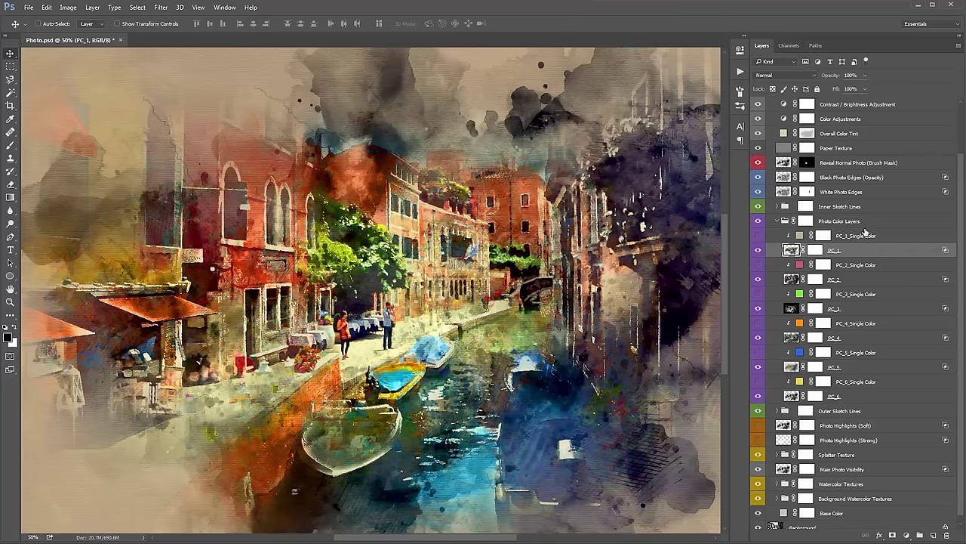
Step: Select the layer mask of the Photo Color Layers group and collapse the group
{"action": "left_click", "coordinate": [861, 231]}
{"action": "left_click", "coordinate": [805, 221]}
{"action": "left_click", "coordinate": [778, 221]}
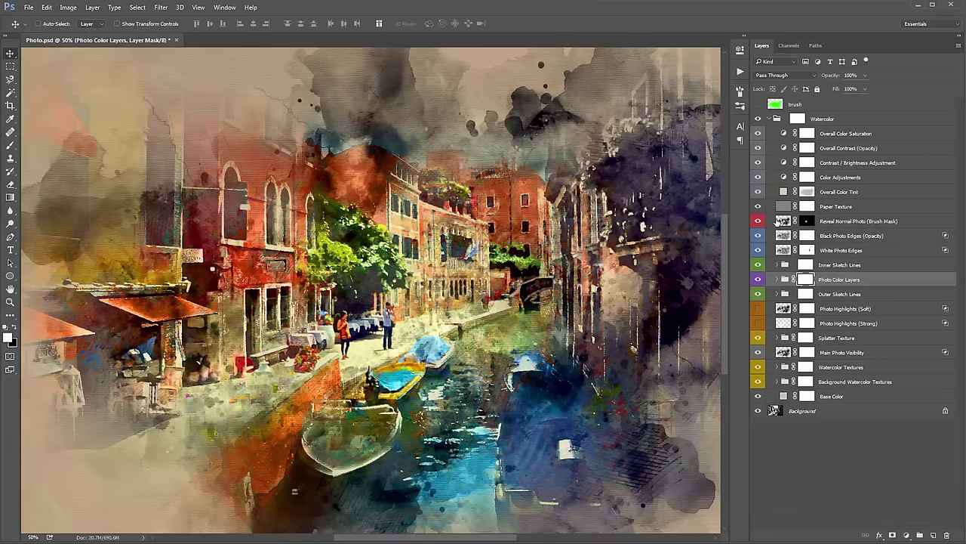
Step: Select the Outer Sketch Lines group and view the painted brush area by temporarily showing the green brush layer
{"action": "left_click", "coordinate": [783, 294]}
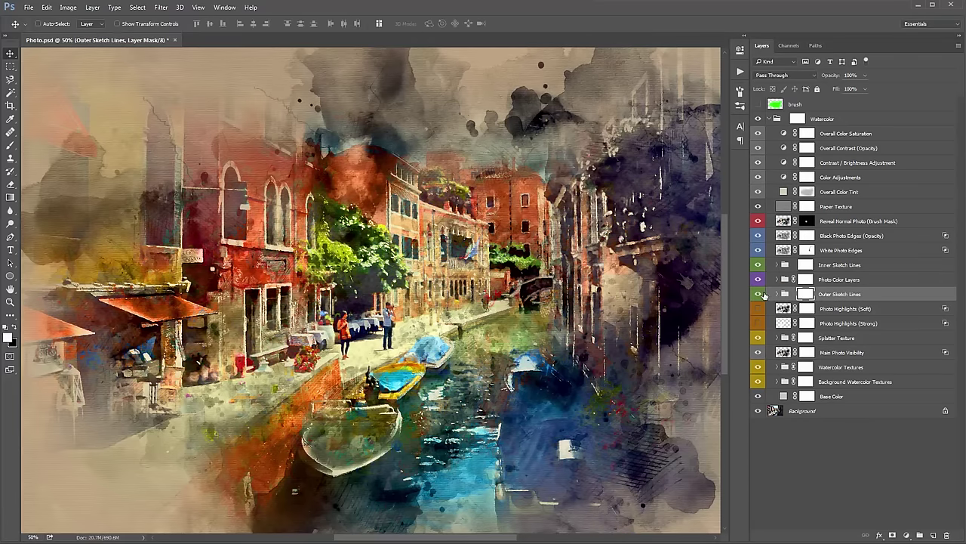
{"action": "left_click", "coordinate": [759, 293]}
{"action": "left_click", "coordinate": [760, 294]}
{"action": "left_click", "coordinate": [758, 104]}
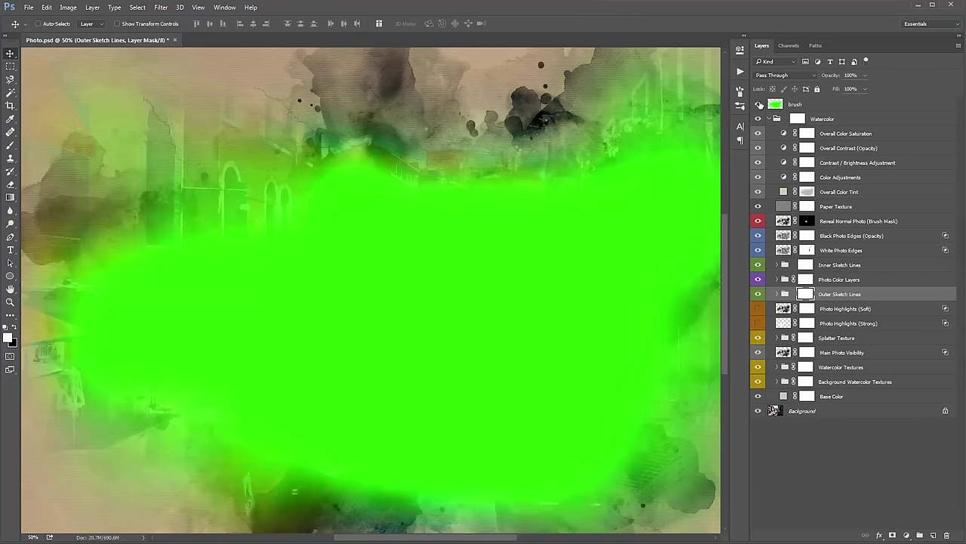
{"action": "key", "text": "ctrl+0"}
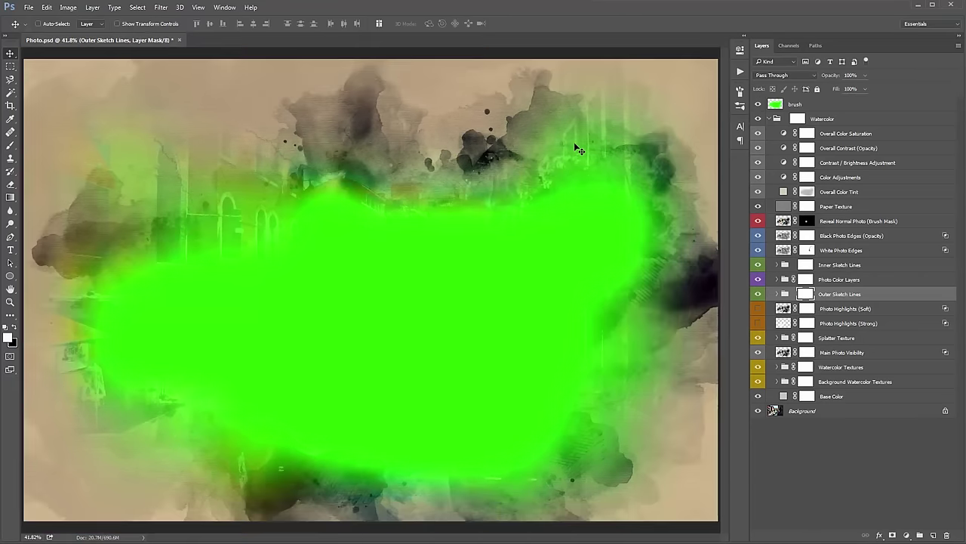
{"action": "key", "text": "ctrl+2"}
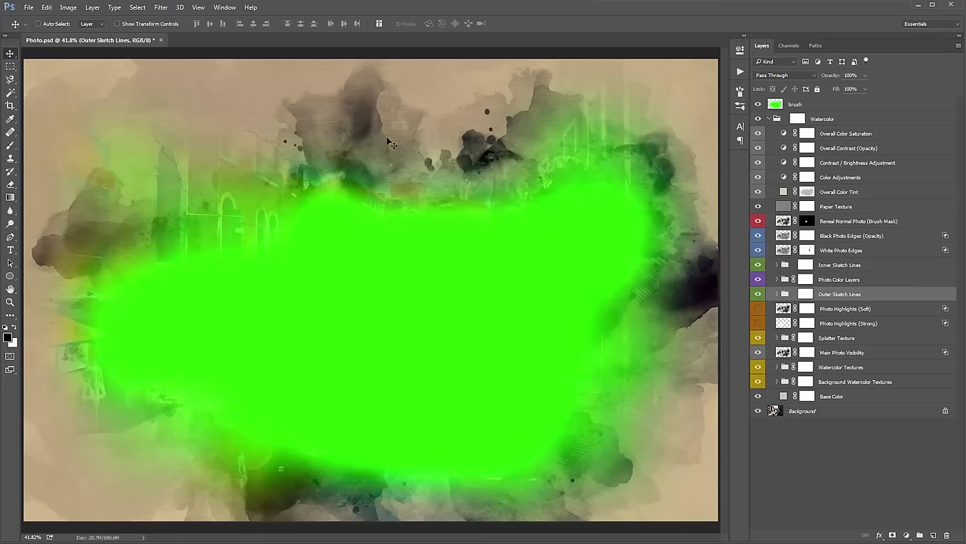
{"action": "left_click", "coordinate": [758, 104]}
Step: Compare the artwork with and without the Outer Sketch Lines group, inspecting the canal's outer edges up close
{"action": "left_click", "coordinate": [278, 202], "text": "ctrl"}
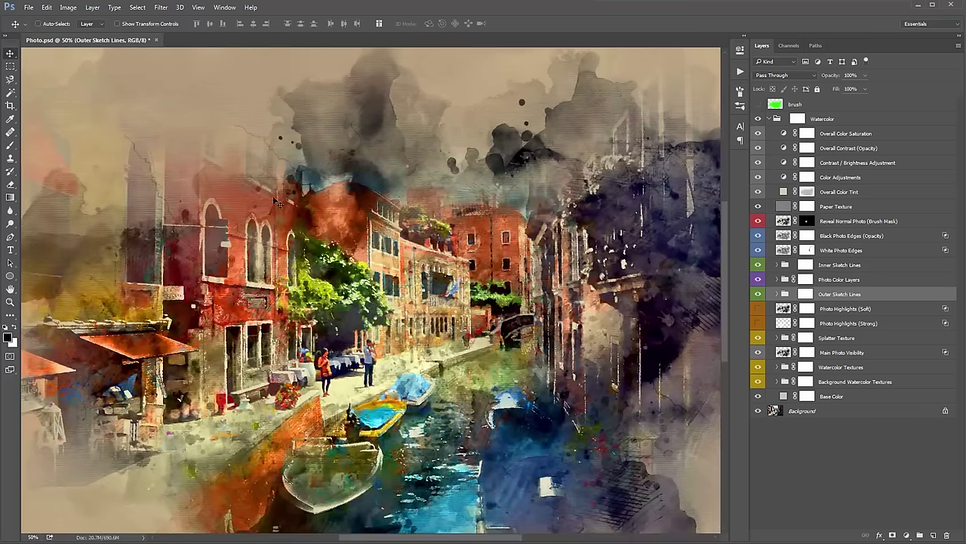
{"action": "left_click_drag", "start_coordinate": [278, 202], "coordinate": [120, 151]}
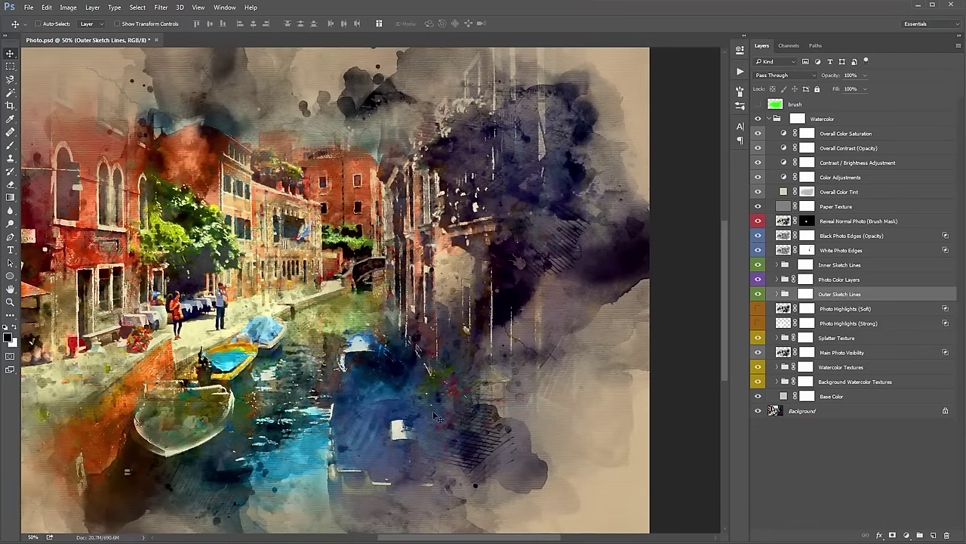
{"action": "left_click_drag", "start_coordinate": [436, 417], "coordinate": [416, 395]}
{"action": "left_click", "coordinate": [758, 294]}
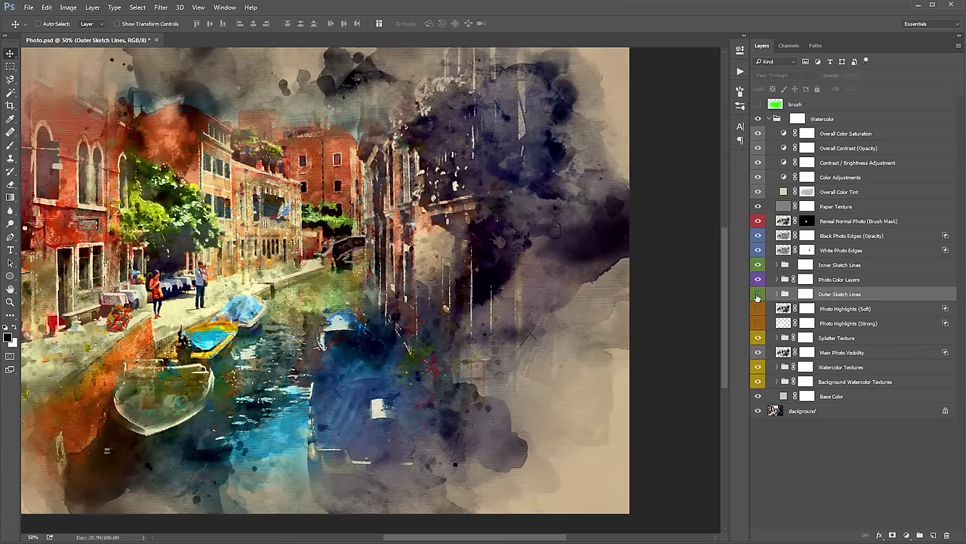
{"action": "left_click", "coordinate": [758, 294]}
{"action": "left_click", "coordinate": [758, 293]}
{"action": "left_click", "coordinate": [758, 294]}
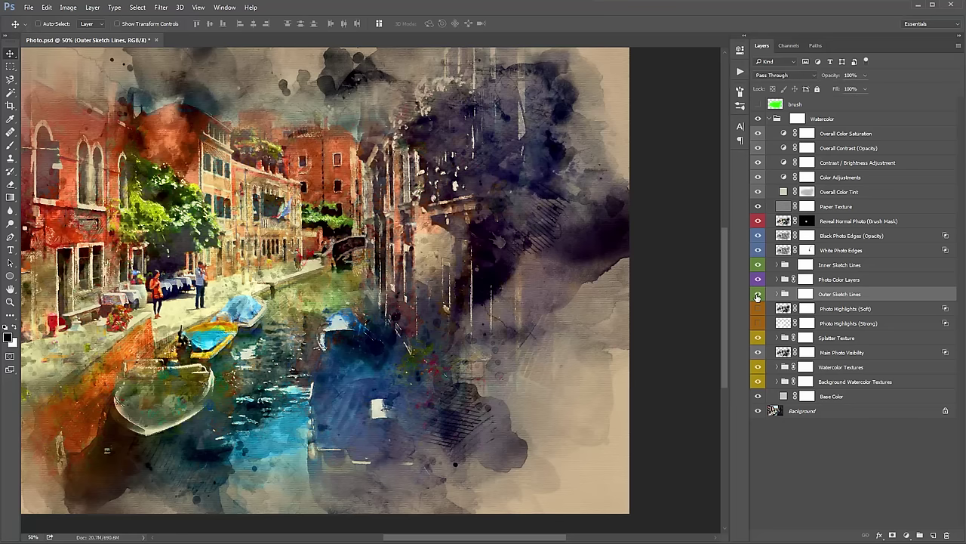
{"action": "left_click", "coordinate": [758, 294]}
{"action": "left_click", "coordinate": [758, 294]}
{"action": "left_click_drag", "start_coordinate": [296, 250], "coordinate": [440, 276]}
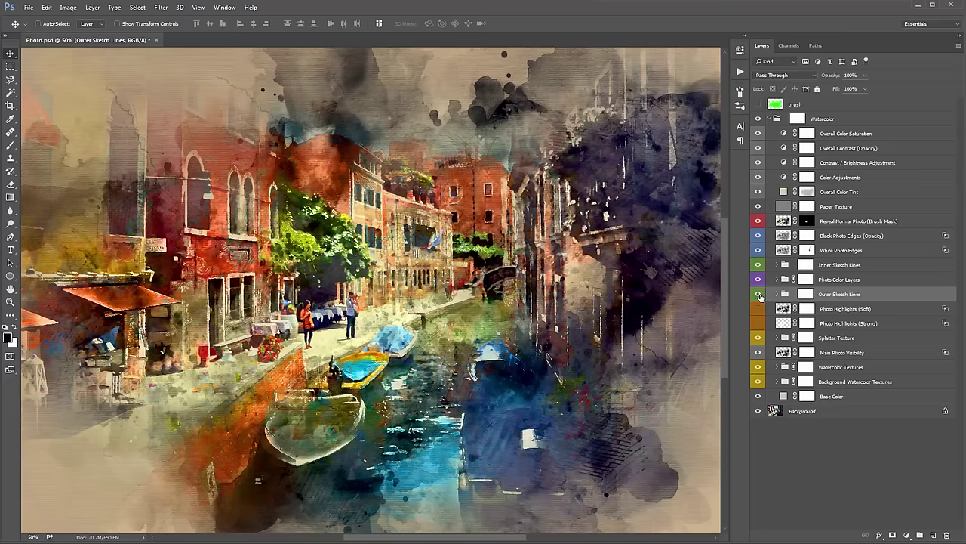
{"action": "left_click", "coordinate": [758, 293]}
{"action": "left_click", "coordinate": [758, 294]}
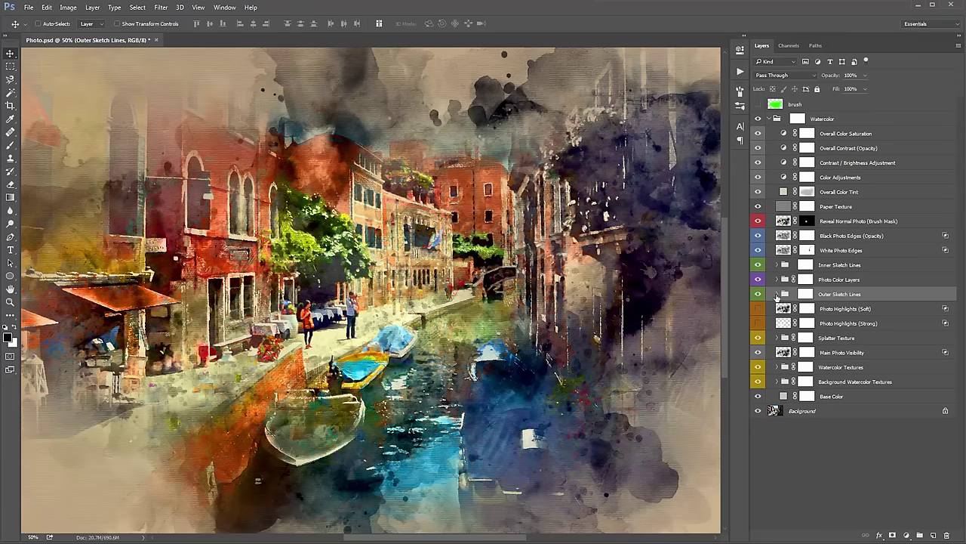
Step: Expand the Outer Sketch Lines group and select its Wiggly Lines 1, 2 and 3 layers
{"action": "left_click", "coordinate": [777, 294]}
{"action": "left_click", "coordinate": [838, 310]}
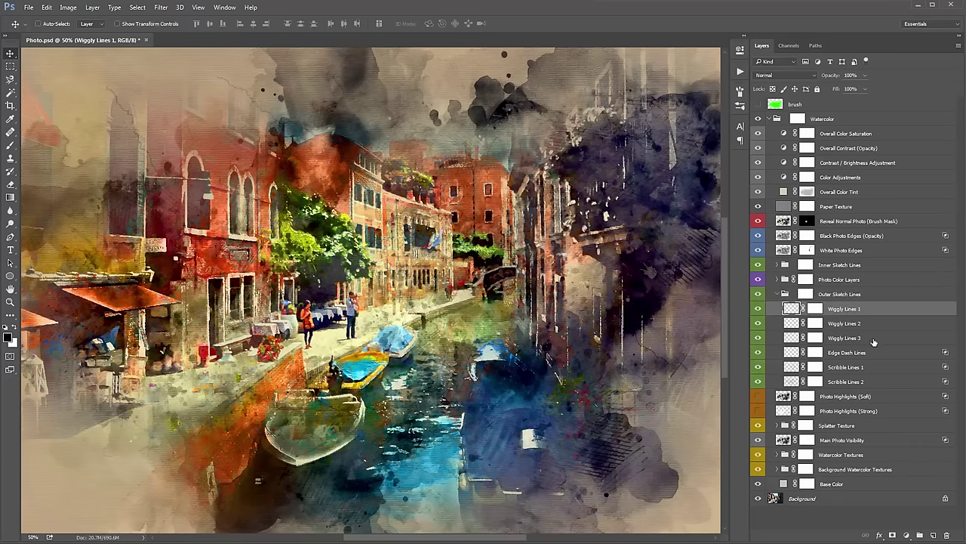
{"action": "left_click", "coordinate": [874, 339], "text": "shift"}
{"action": "left_click_drag", "start_coordinate": [450, 222], "coordinate": [468, 234]}
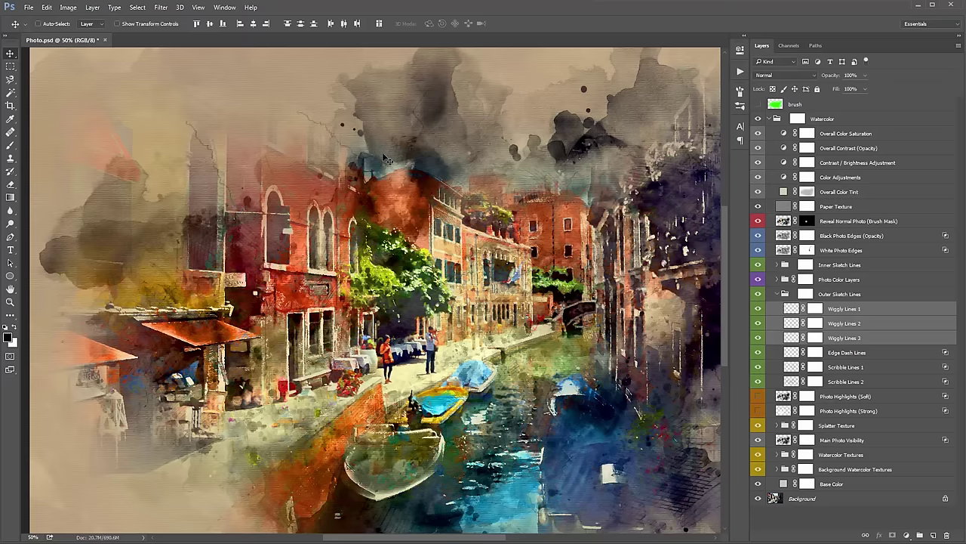
{"action": "left_click_drag", "start_coordinate": [382, 152], "coordinate": [340, 158]}
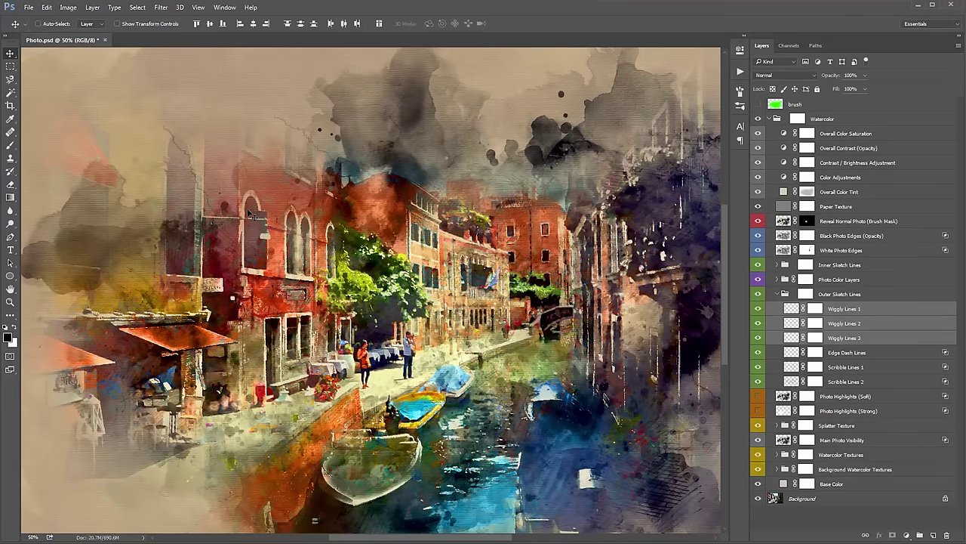
Step: Try duplicating the selected Wiggly Lines layers, and delete the copies
{"action": "mouse_move", "coordinate": [758, 309]}
{"action": "left_mouse_down"}
{"action": "mouse_move", "coordinate": [755, 343]}
{"action": "mouse_move", "coordinate": [758, 308]}
{"action": "left_mouse_up"}
{"action": "key", "text": "ctrl+j"}
{"action": "key", "text": "Delete"}
Step: Compare the artwork with and without the Edge Dash Lines layer and the Scribble Lines 1 layer
{"action": "mouse_move", "coordinate": [477, 296]}
{"action": "left_mouse_down"}
{"action": "mouse_move", "coordinate": [453, 269]}
{"action": "mouse_move", "coordinate": [289, 243]}
{"action": "left_mouse_up"}
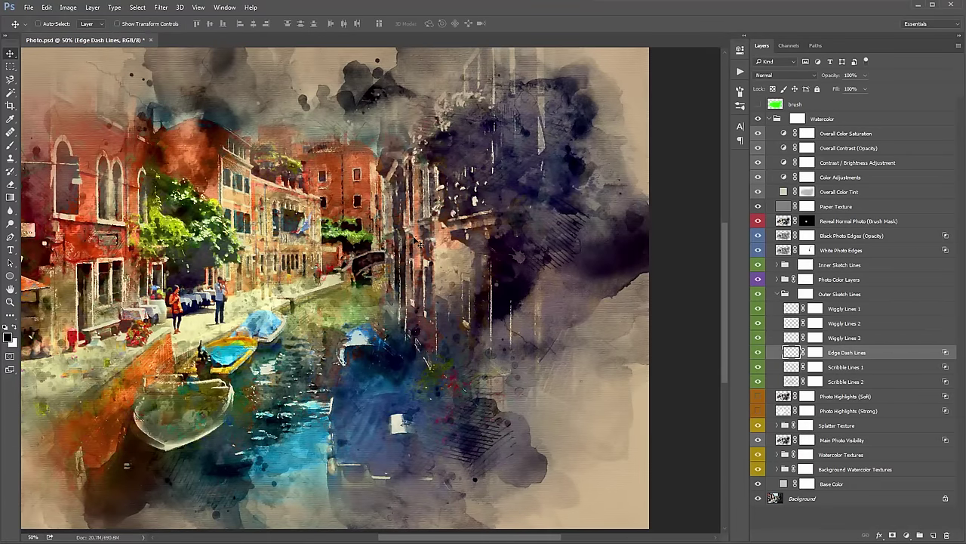
{"action": "left_click_drag", "start_coordinate": [419, 243], "coordinate": [437, 271]}
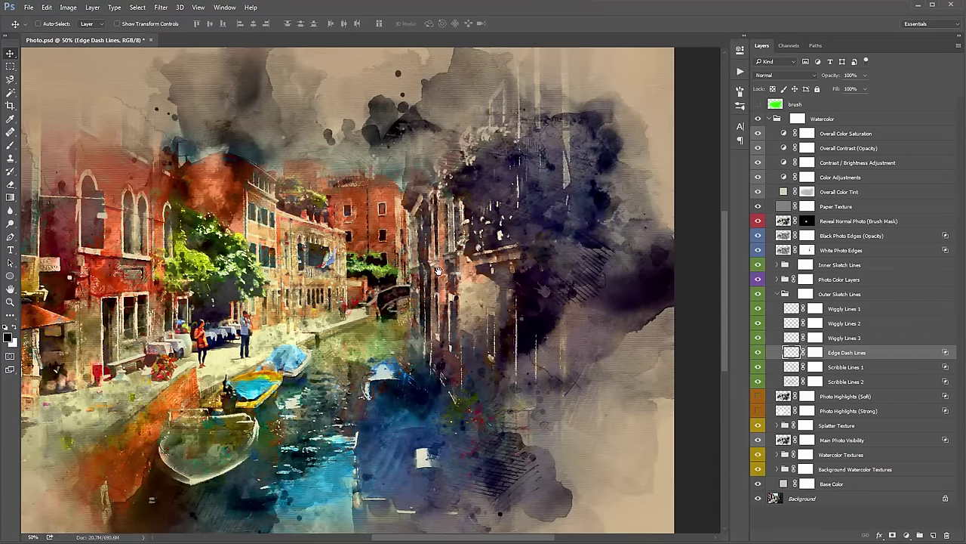
{"action": "left_click", "coordinate": [758, 353]}
{"action": "left_click", "coordinate": [758, 352]}
{"action": "left_click", "coordinate": [758, 353]}
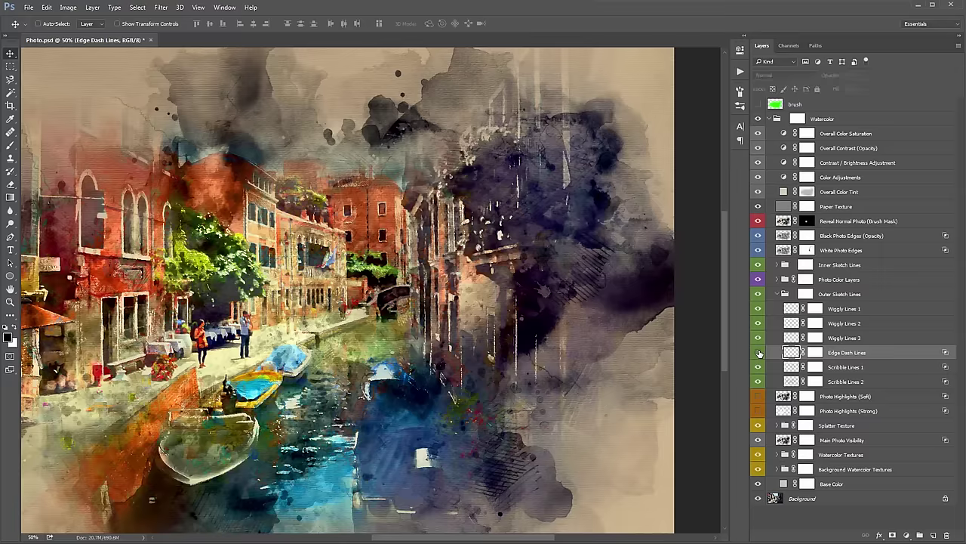
{"action": "left_click", "coordinate": [758, 353]}
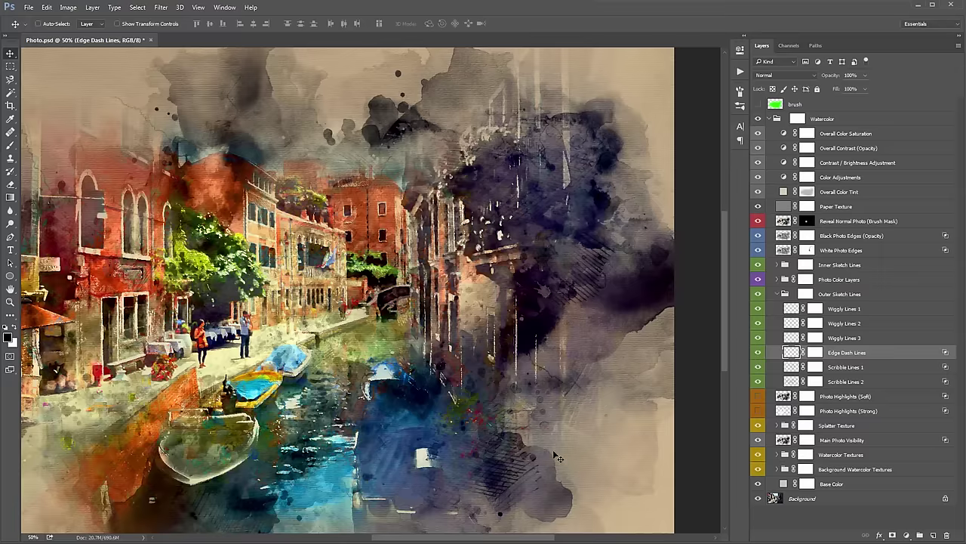
{"action": "left_click", "coordinate": [759, 367]}
{"action": "left_click", "coordinate": [759, 367]}
Step: Collapse the Outer Sketch Lines group and select the Photo Highlights (Soft) layer
{"action": "mouse_move", "coordinate": [225, 182]}
{"action": "left_mouse_down"}
{"action": "mouse_move", "coordinate": [348, 182]}
{"action": "mouse_move", "coordinate": [340, 174]}
{"action": "left_mouse_up"}
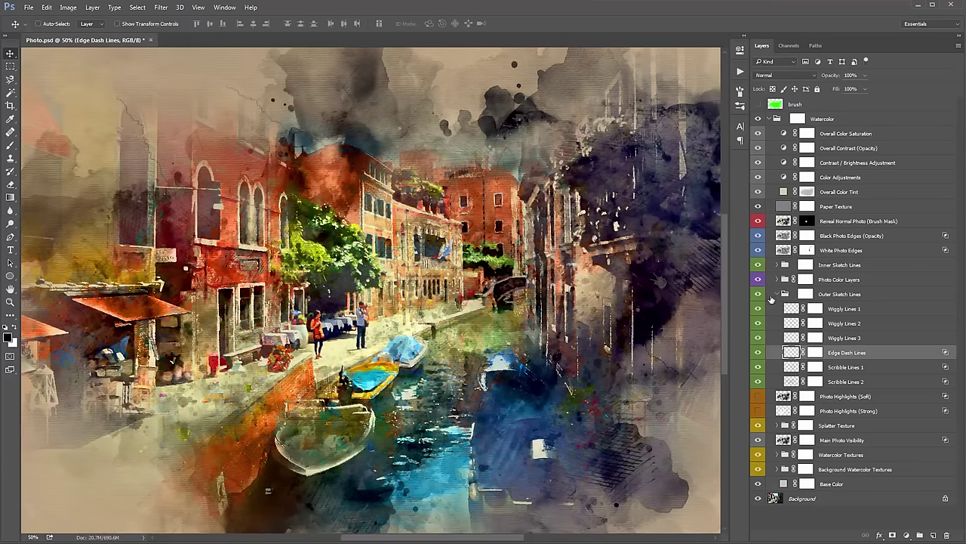
{"action": "left_click", "coordinate": [778, 294]}
{"action": "left_click", "coordinate": [852, 310]}
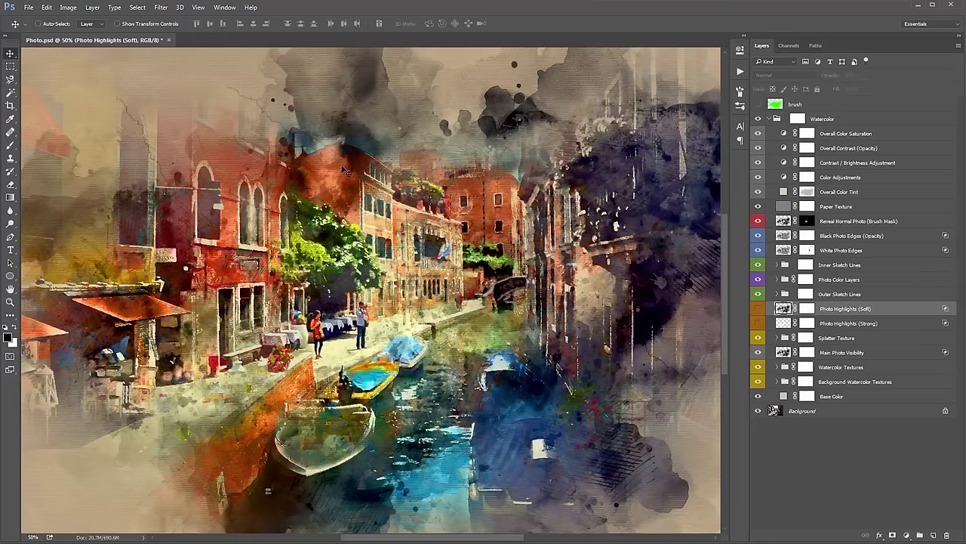
{"action": "scroll", "coordinate": [345, 170], "scroll_direction": "down", "scroll_amount": 2}
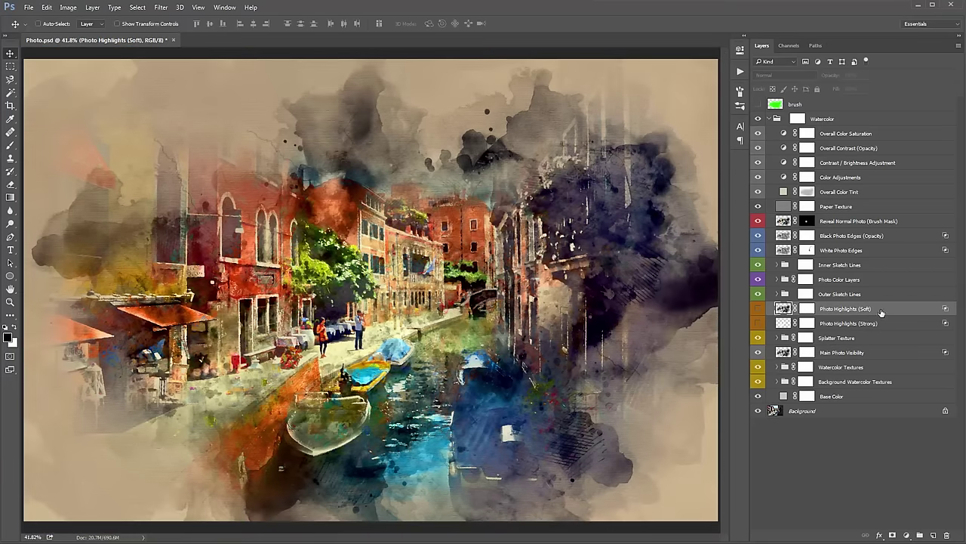
{"action": "left_click", "coordinate": [850, 326]}
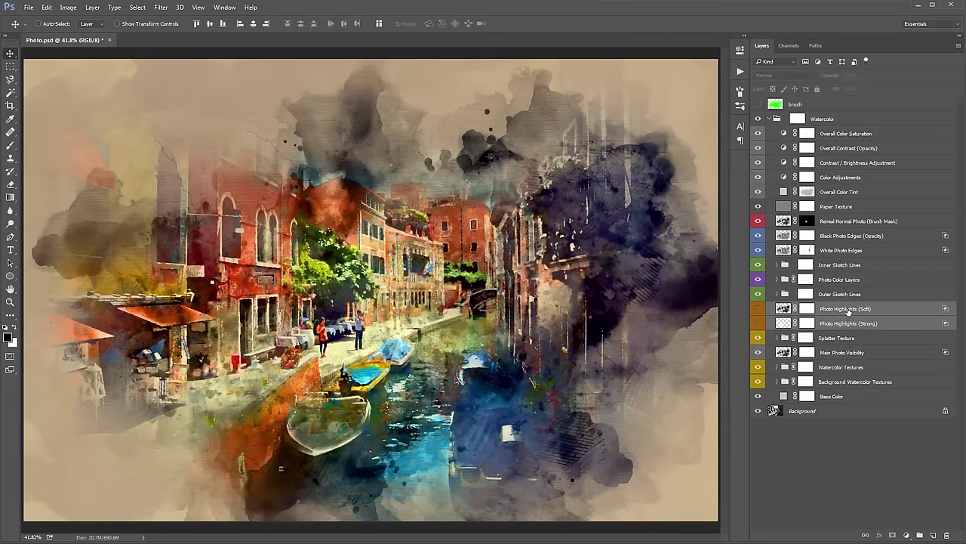
{"action": "left_click", "coordinate": [848, 311]}
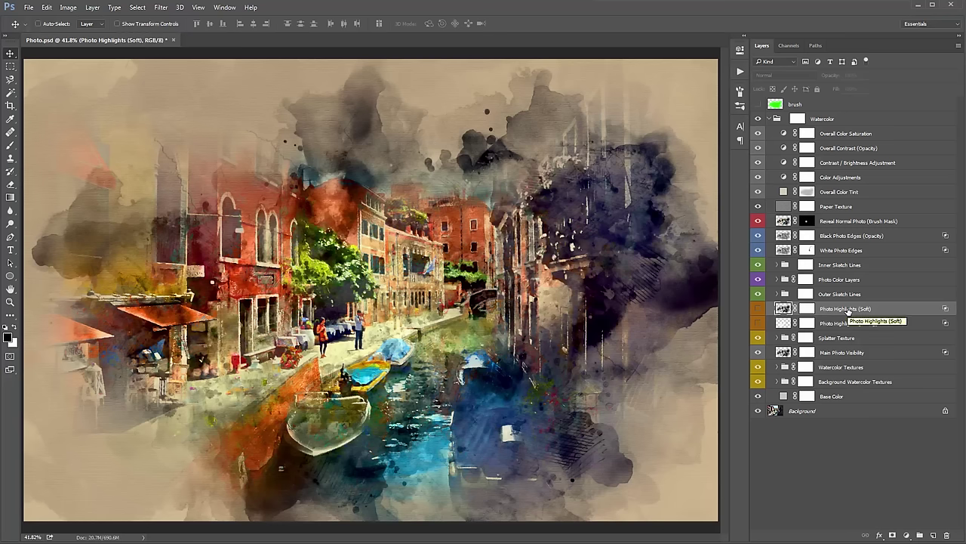
{"action": "left_click", "coordinate": [840, 252]}
{"action": "left_click", "coordinate": [845, 310]}
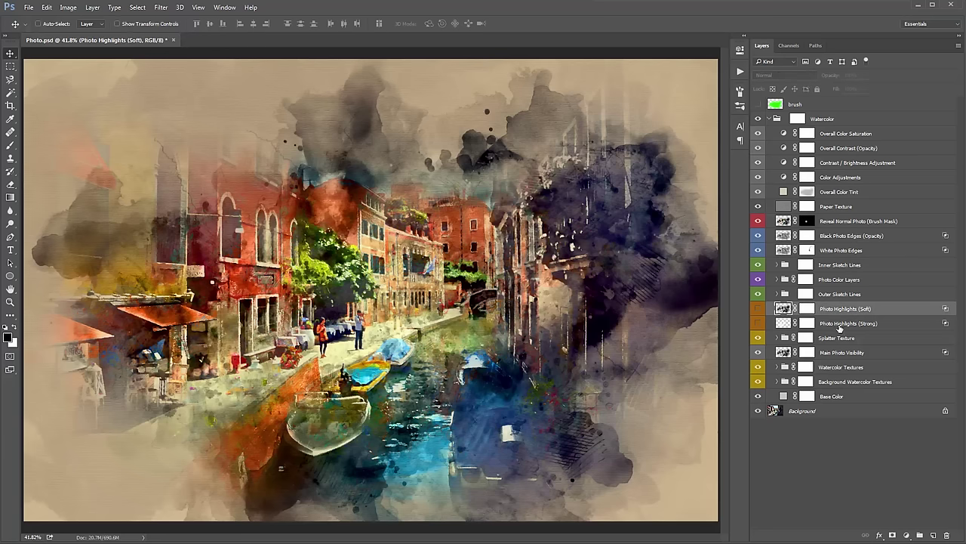
Step: Compare the artwork with and without the Photo Highlights (Soft) layer, and leave the layer hidden
{"action": "left_click", "coordinate": [757, 308]}
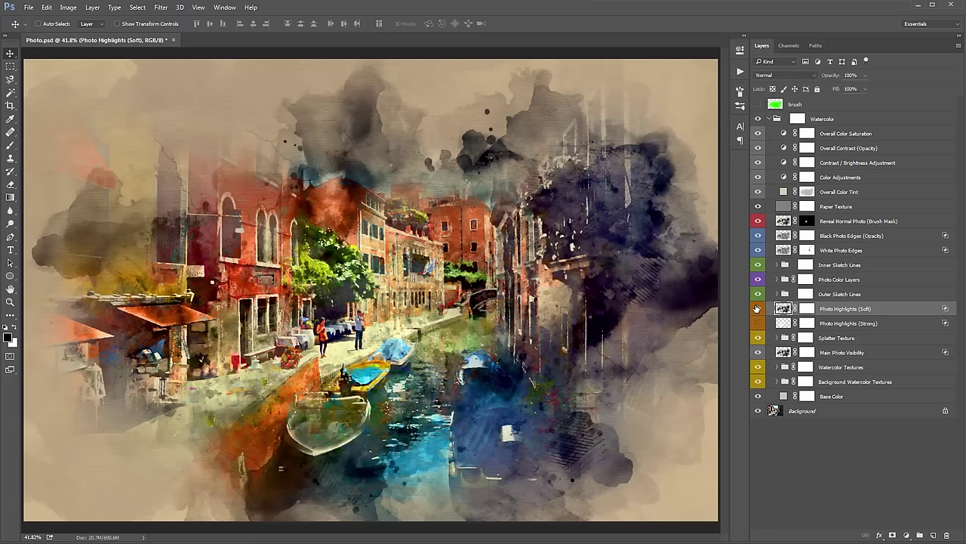
{"action": "left_click", "coordinate": [757, 308]}
{"action": "left_click", "coordinate": [758, 308]}
{"action": "left_click", "coordinate": [758, 308]}
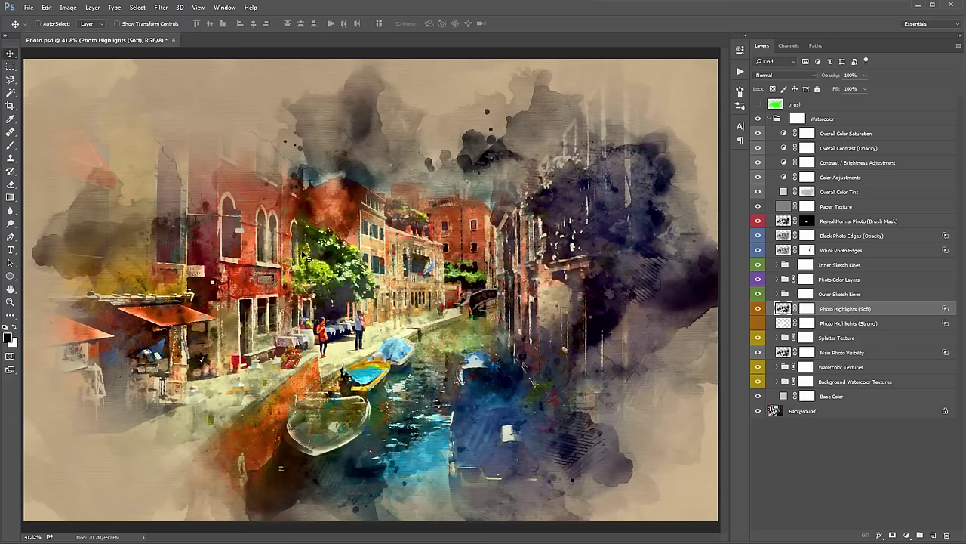
{"action": "left_click", "coordinate": [758, 309]}
{"action": "left_click", "coordinate": [758, 309]}
{"action": "left_click", "coordinate": [758, 309]}
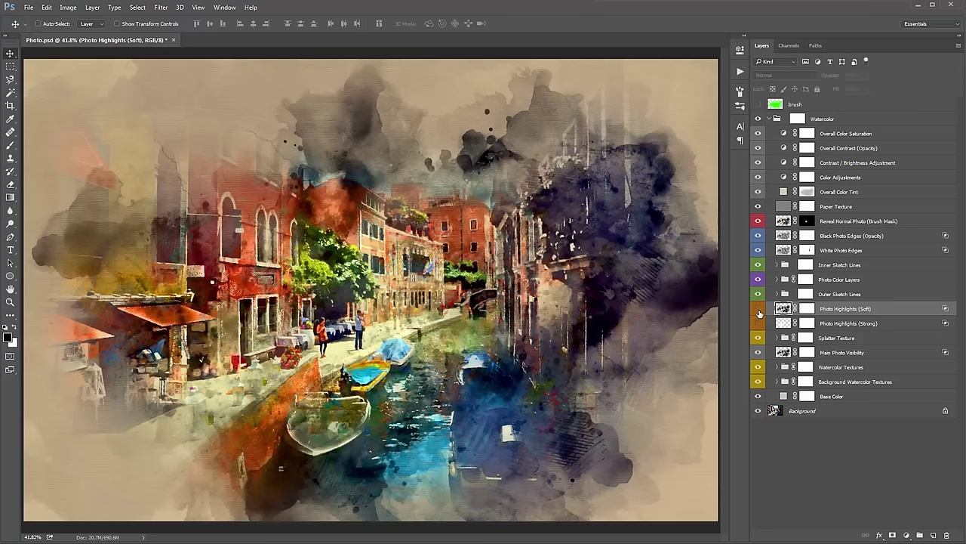
{"action": "left_click", "coordinate": [758, 309]}
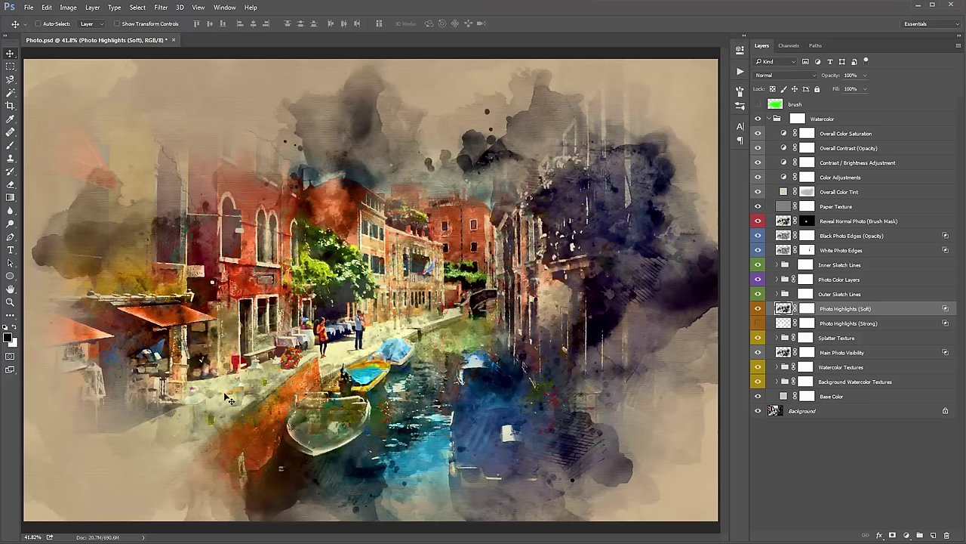
{"action": "left_click", "coordinate": [758, 308]}
{"action": "left_click", "coordinate": [758, 309]}
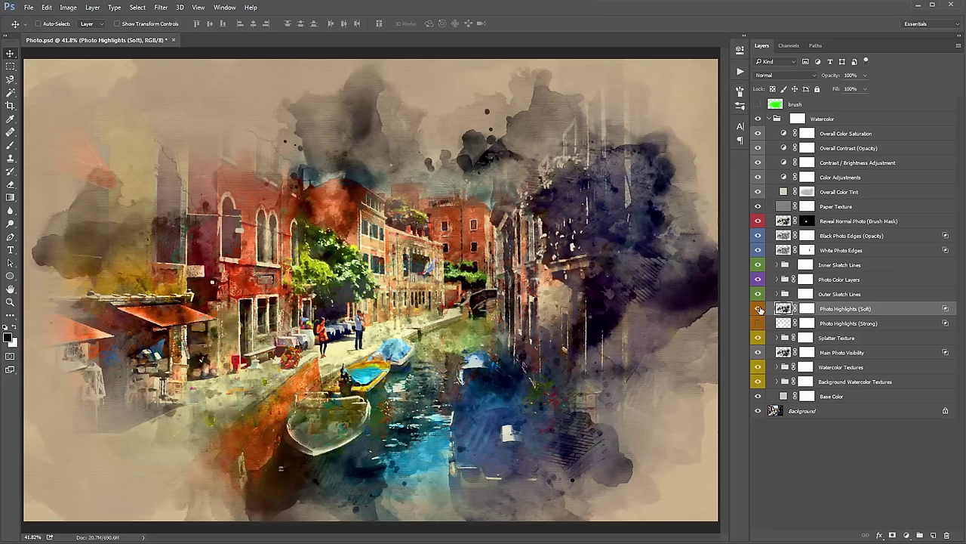
{"action": "left_click", "coordinate": [758, 309]}
{"action": "left_click", "coordinate": [758, 309]}
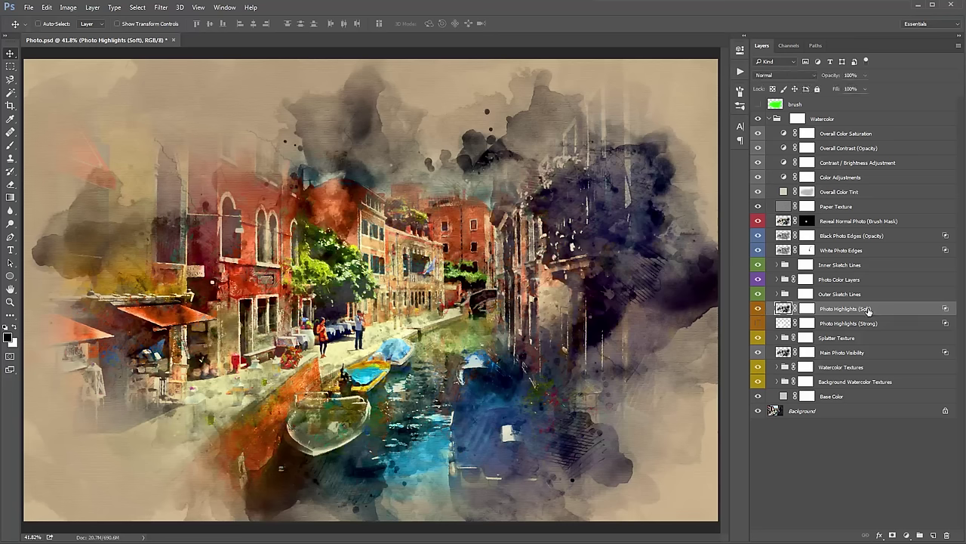
{"action": "left_click", "coordinate": [759, 308]}
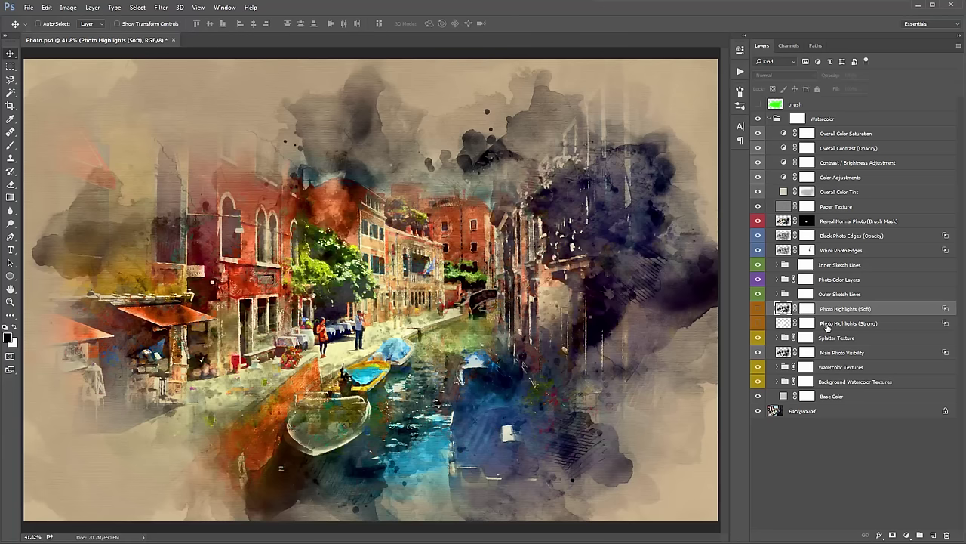
Step: Compare the artwork with and without the Photo Highlights (Strong) layer, and leave the layer hidden
{"action": "left_click", "coordinate": [759, 324]}
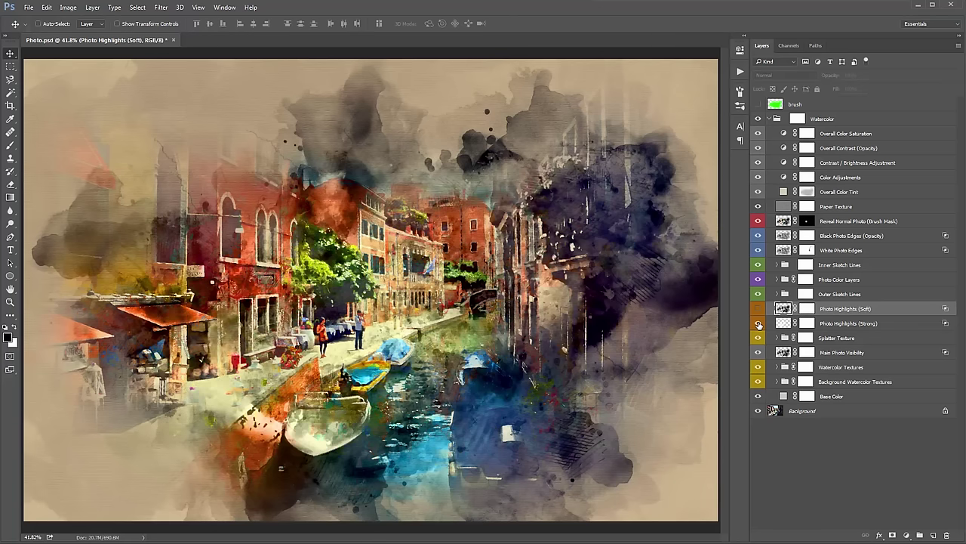
{"action": "left_click", "coordinate": [759, 324]}
{"action": "left_click", "coordinate": [759, 324]}
{"action": "left_click", "coordinate": [759, 322]}
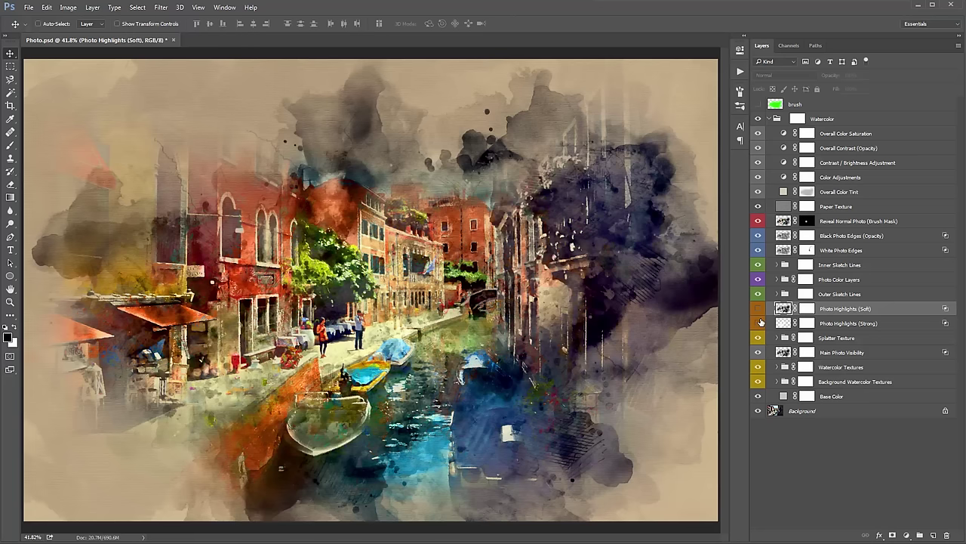
{"action": "left_click", "coordinate": [759, 323]}
{"action": "left_click", "coordinate": [759, 322]}
{"action": "left_click", "coordinate": [759, 322]}
{"action": "left_click", "coordinate": [758, 323]}
Step: Select the Splatter Texture group and compare the artwork with and without it
{"action": "left_click", "coordinate": [856, 338]}
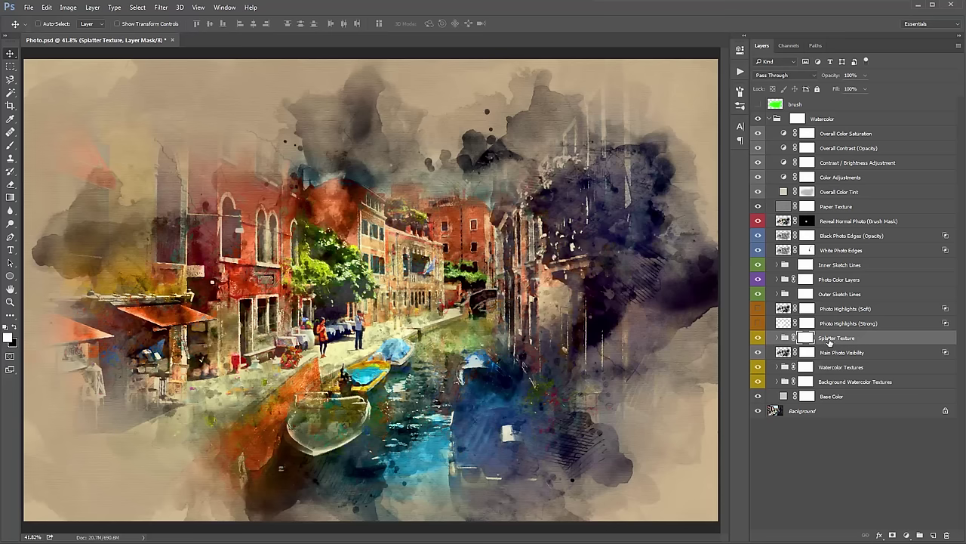
{"action": "left_click", "coordinate": [758, 338]}
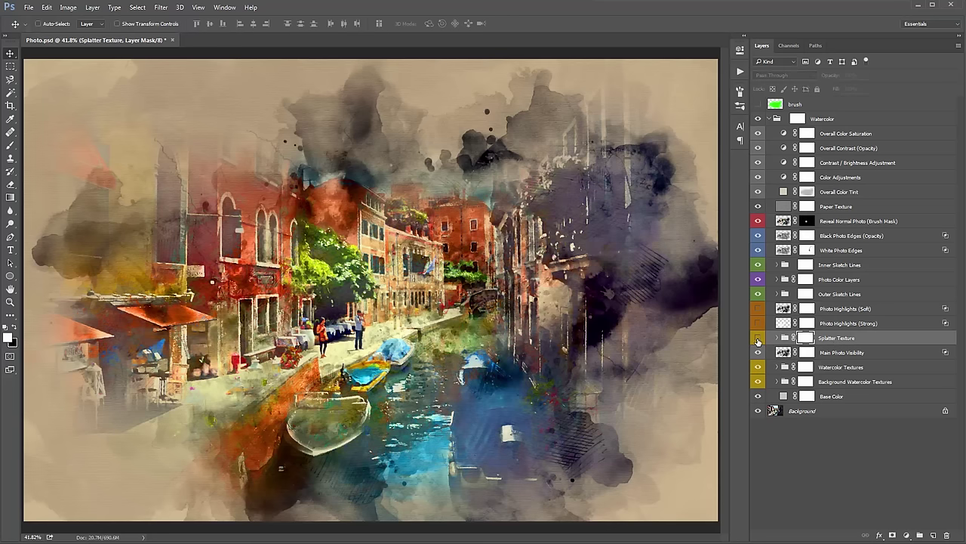
{"action": "left_click", "coordinate": [758, 338]}
{"action": "left_click", "coordinate": [758, 338]}
{"action": "left_click", "coordinate": [758, 338]}
Step: Examine the dark buildings and canal edge at 50% magnification with and without the Splatter Texture group, leaving the group visible
{"action": "key", "text": "z"}
{"action": "left_click", "coordinate": [619, 381]}
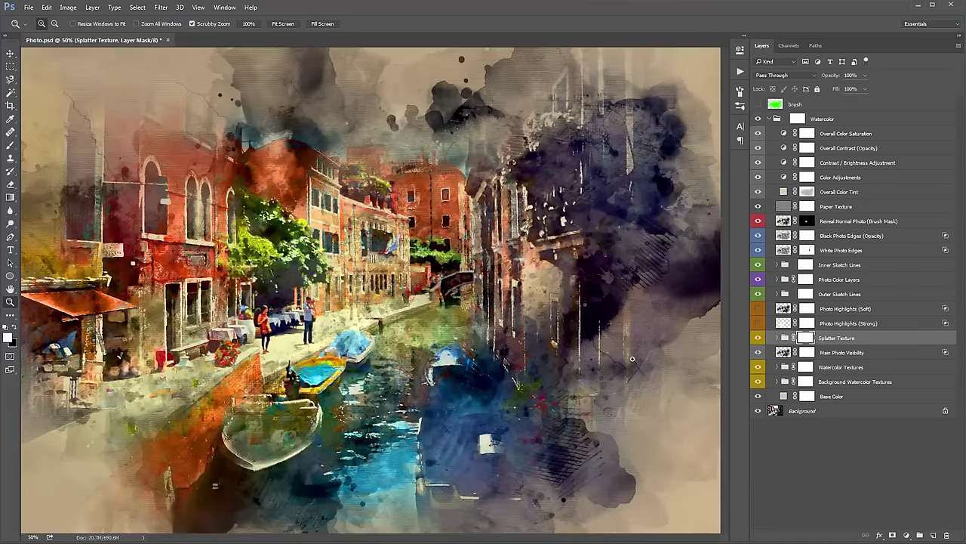
{"action": "left_click_drag", "start_coordinate": [581, 333], "coordinate": [534, 320]}
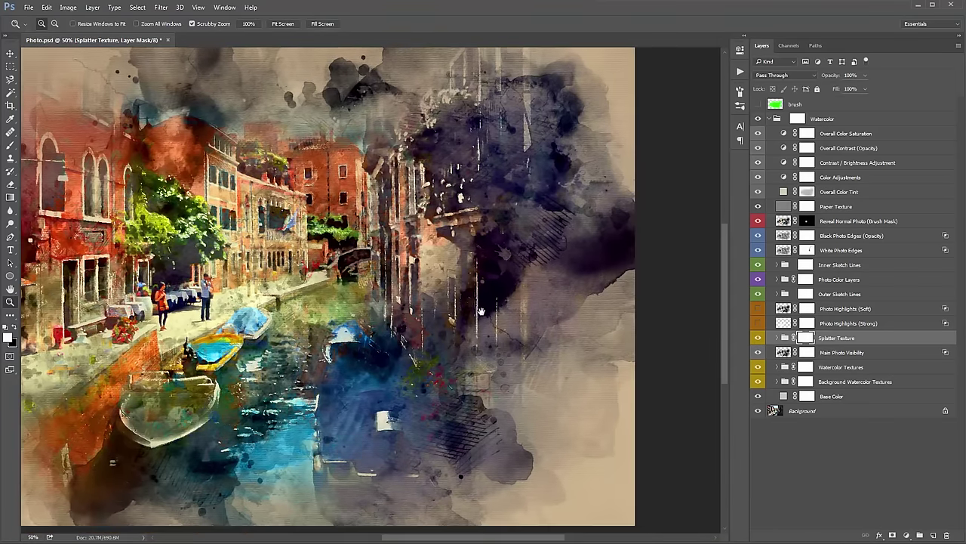
{"action": "key", "text": "v"}
{"action": "left_click", "coordinate": [758, 338]}
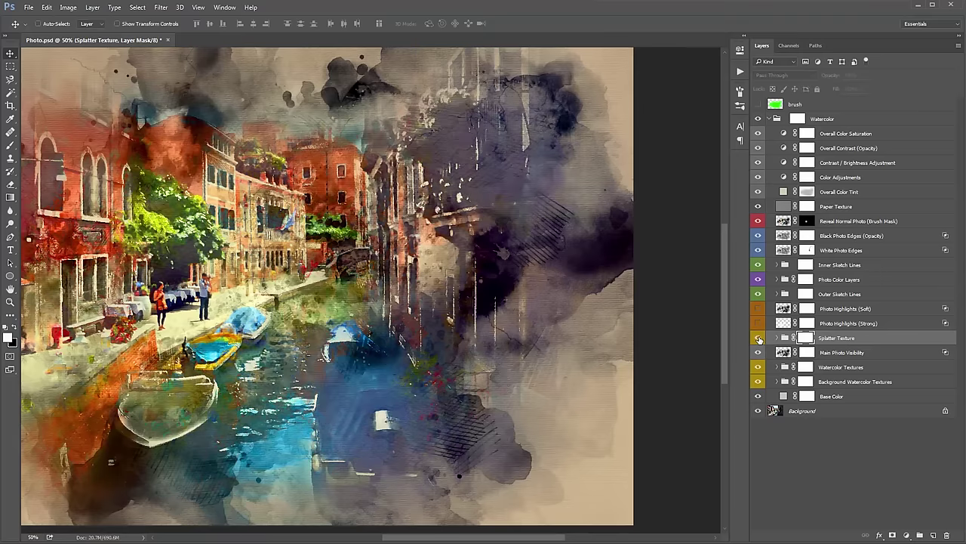
{"action": "left_click", "coordinate": [758, 338]}
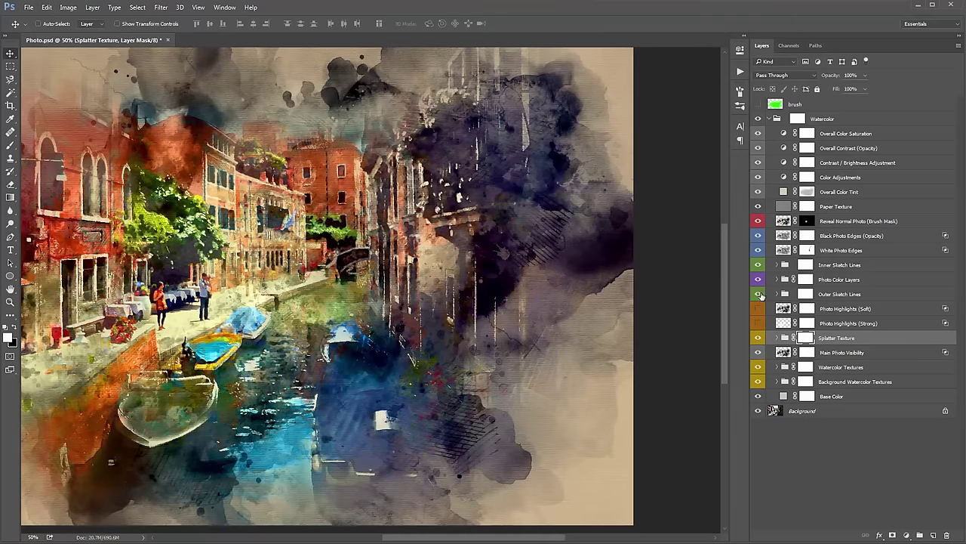
{"action": "left_click", "coordinate": [757, 338]}
{"action": "left_click", "coordinate": [757, 338]}
{"action": "left_click", "coordinate": [757, 338]}
{"action": "left_click", "coordinate": [757, 338]}
Step: Expand the Splatter Texture group, select its Splatter Texture layer and compare the artwork with and without that layer
{"action": "left_click", "coordinate": [779, 338]}
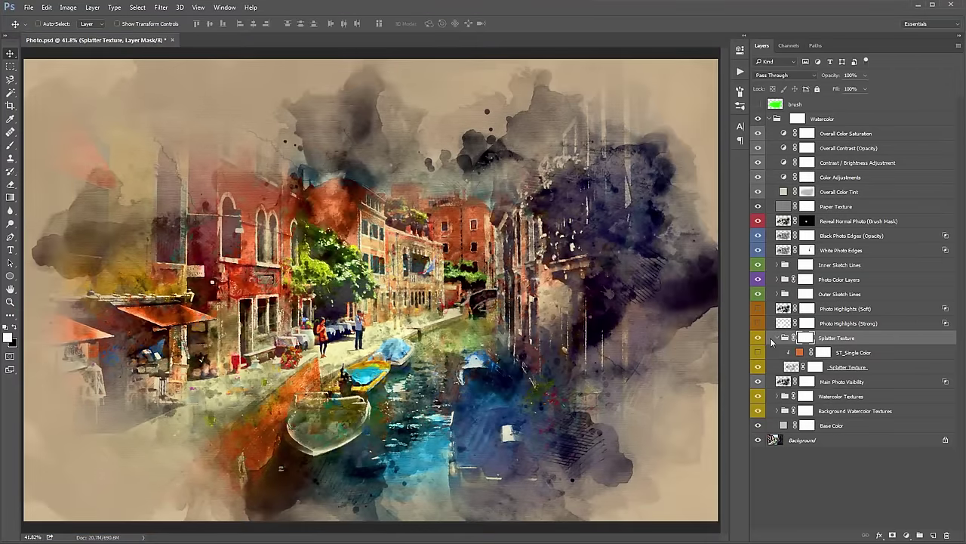
{"action": "left_click", "coordinate": [859, 353]}
{"action": "left_click", "coordinate": [848, 367]}
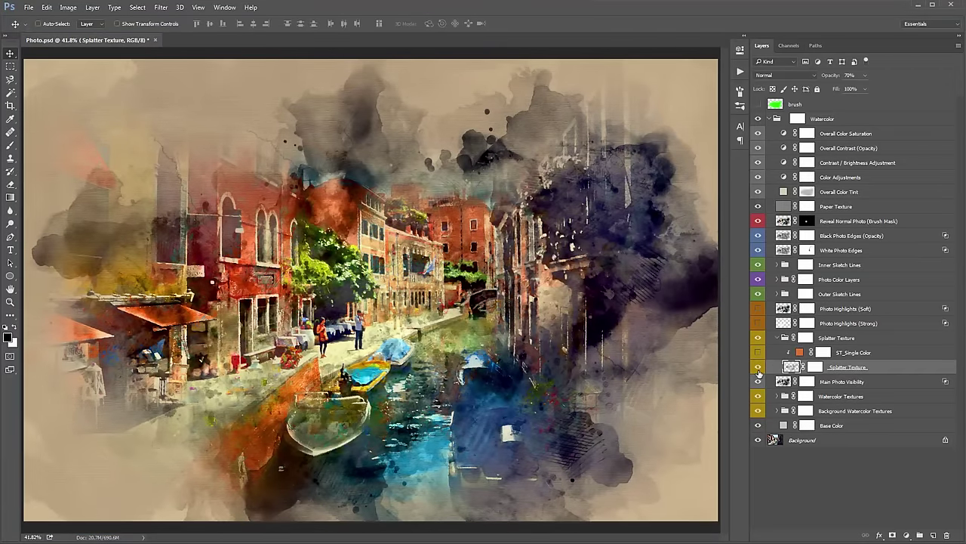
{"action": "left_click", "coordinate": [758, 367]}
{"action": "left_click", "coordinate": [758, 367]}
Step: Turn on the ST_Single Color layer in the Splatter Texture group
{"action": "left_click", "coordinate": [757, 352]}
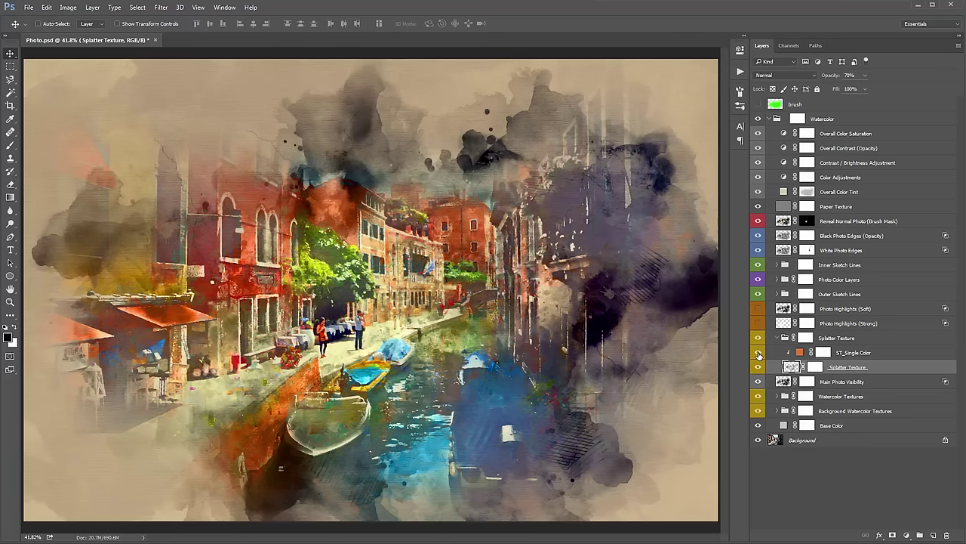
Step: Try pink and bright yellow as the ST_Single Color fill of the splatters, and collapse the Splatter Texture group
{"action": "double_click", "coordinate": [800, 353]}
{"action": "left_click", "coordinate": [939, 228]}
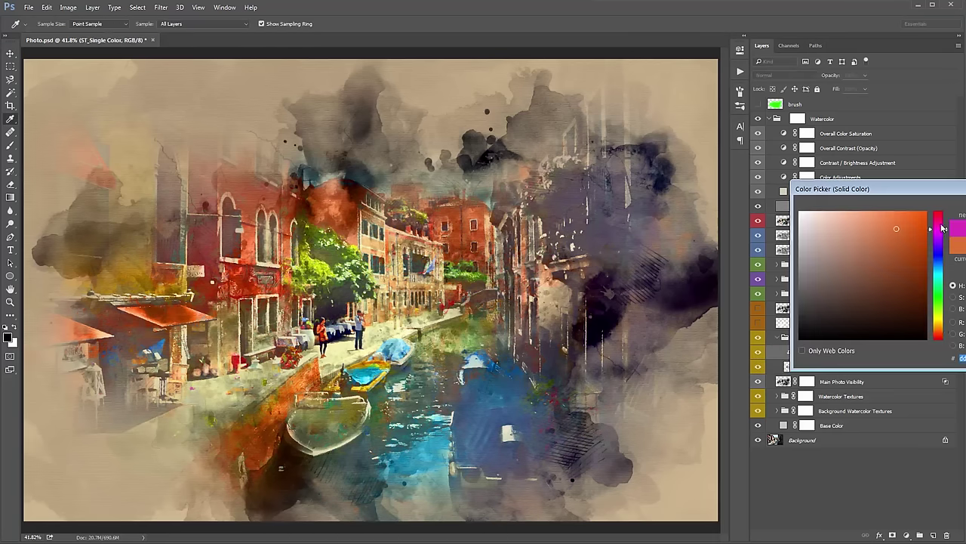
{"action": "left_click_drag", "start_coordinate": [909, 231], "coordinate": [933, 217]}
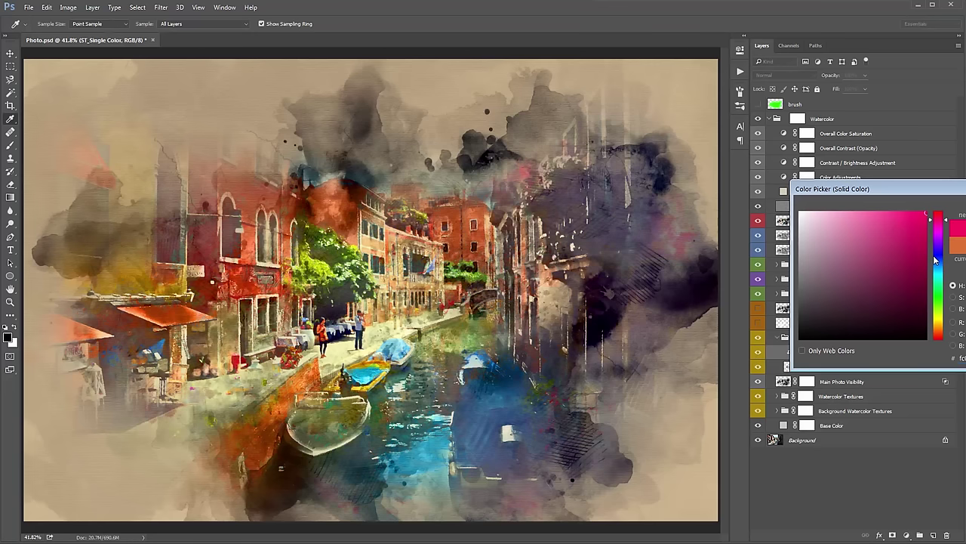
{"action": "left_click_drag", "start_coordinate": [935, 259], "coordinate": [933, 320]}
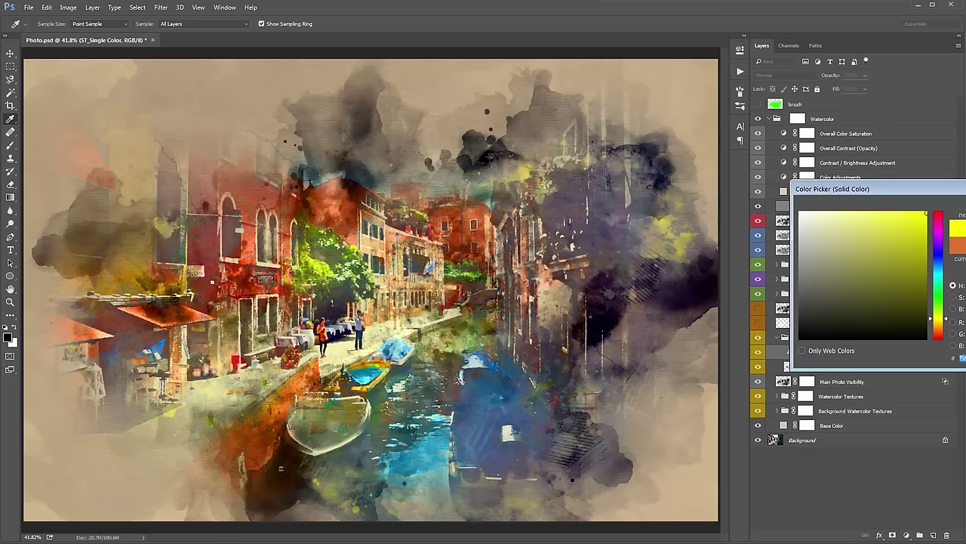
{"action": "key", "text": "Return"}
{"action": "left_click", "coordinate": [778, 337]}
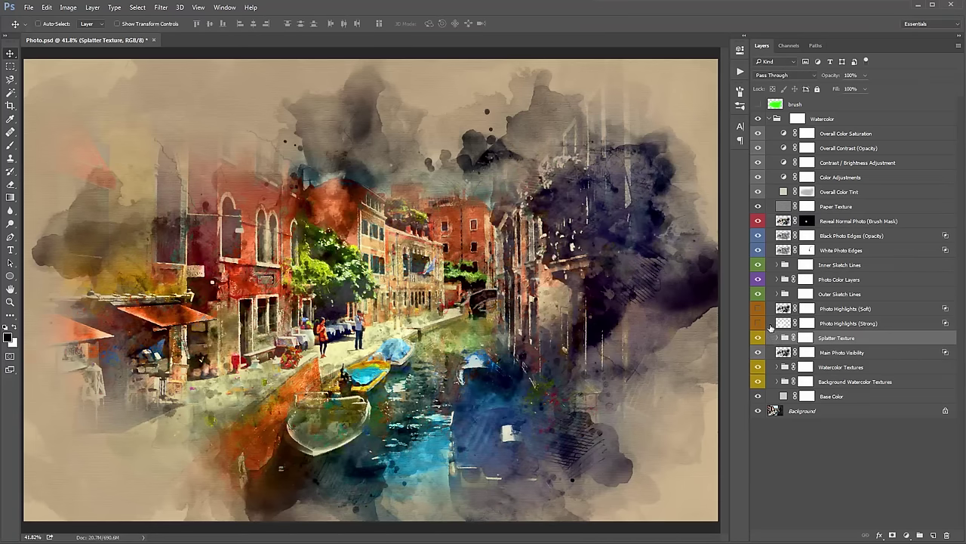
Step: Duplicate the Splatter Texture group and undo the duplication
{"action": "key", "text": "ctrl+j"}
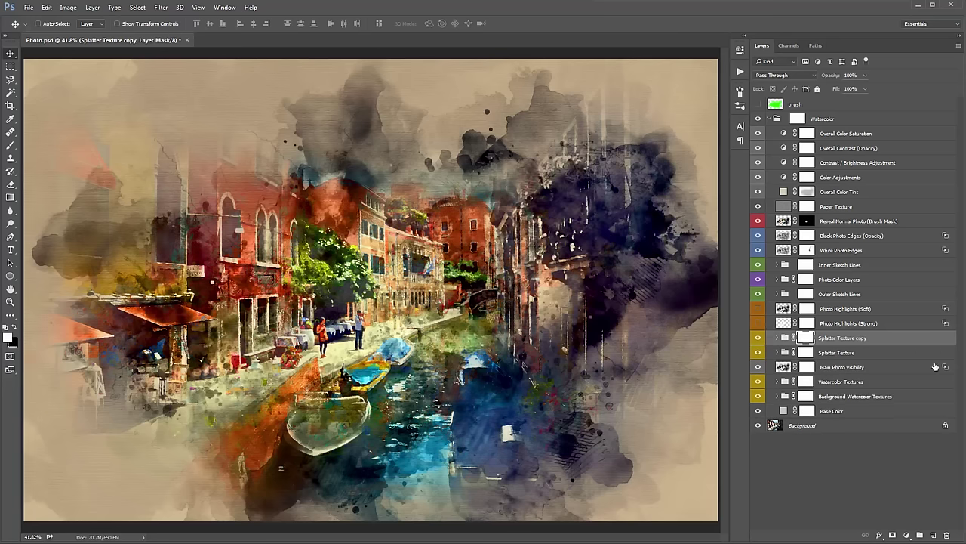
{"action": "key", "text": "ctrl+z"}
{"action": "key", "text": "ctrl+z"}
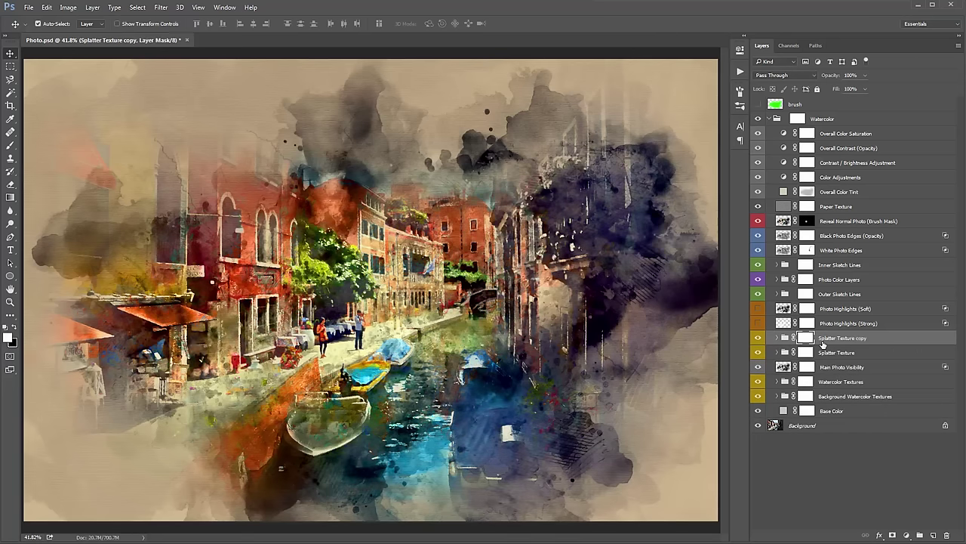
{"action": "key", "text": "ctrl+z"}
{"action": "key", "text": "ctrl+z"}
{"action": "key", "text": "ctrl+z"}
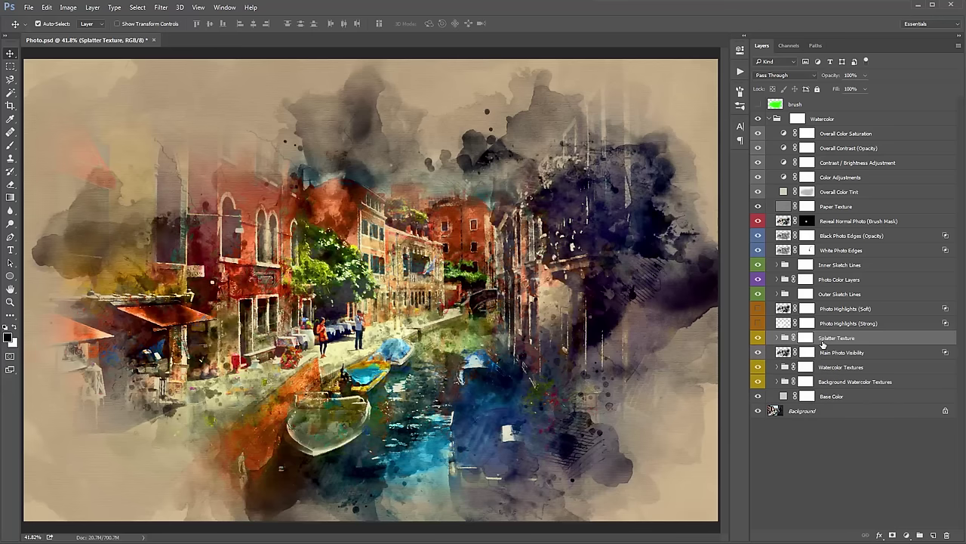
Step: Toggle the Main Photo Visibility layer off and on to compare the artwork with and without it
{"action": "left_click", "coordinate": [840, 351]}
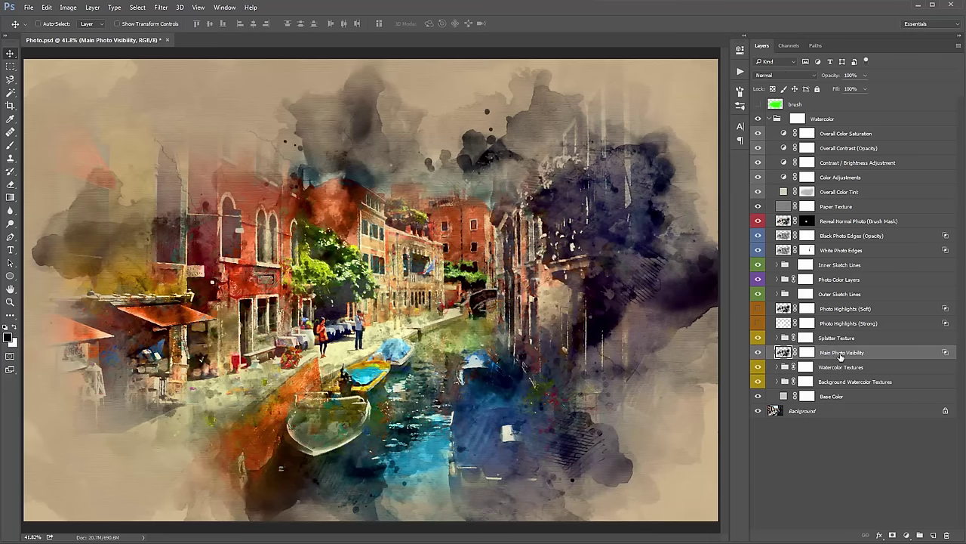
{"action": "left_click", "coordinate": [758, 353]}
{"action": "left_click", "coordinate": [759, 352]}
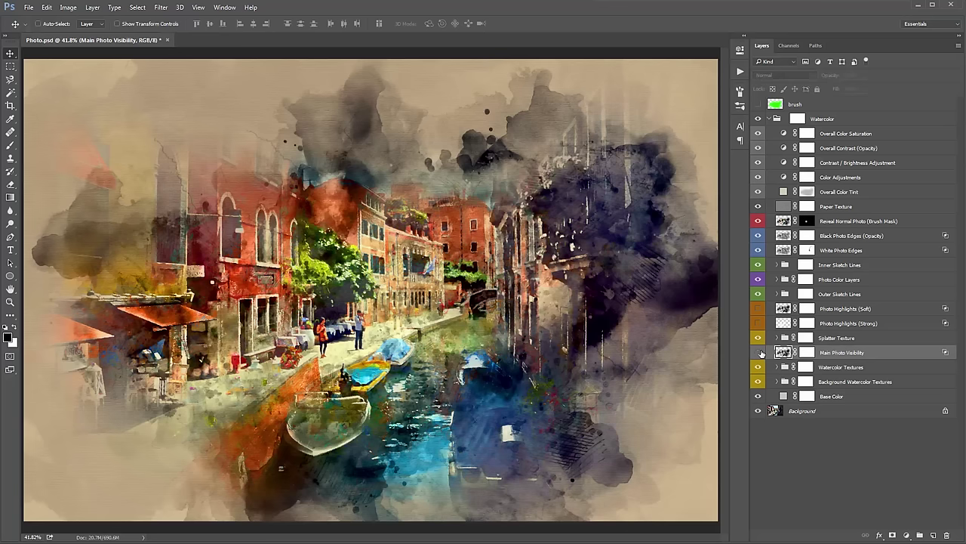
{"action": "left_click", "coordinate": [758, 353]}
{"action": "left_click", "coordinate": [758, 353]}
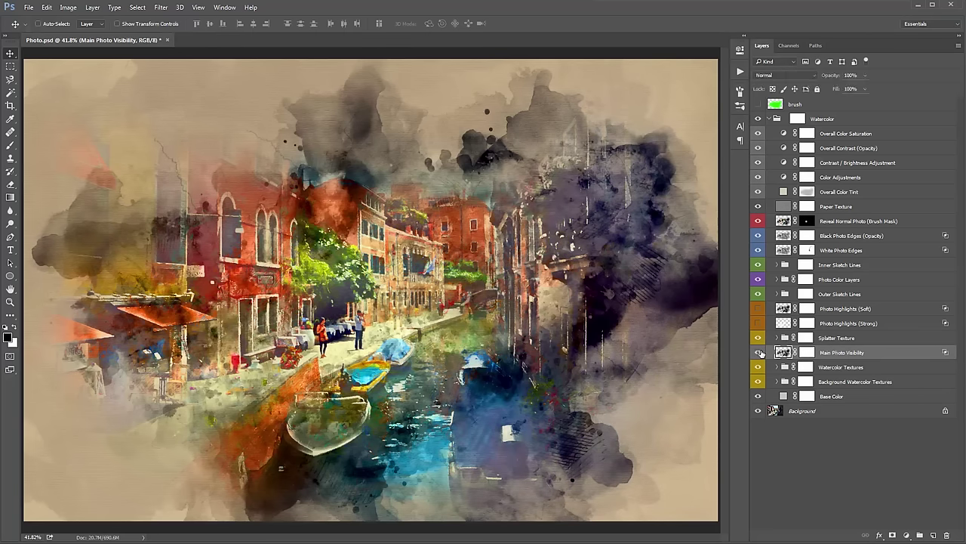
{"action": "left_click", "coordinate": [759, 353]}
{"action": "left_click", "coordinate": [759, 352]}
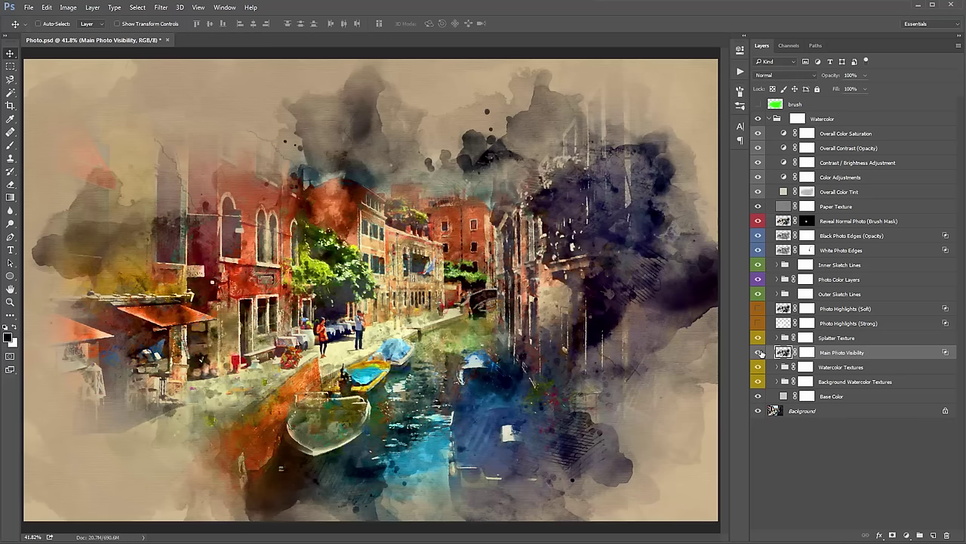
{"action": "left_click", "coordinate": [759, 353]}
{"action": "left_click", "coordinate": [759, 352]}
{"action": "left_click", "coordinate": [759, 352]}
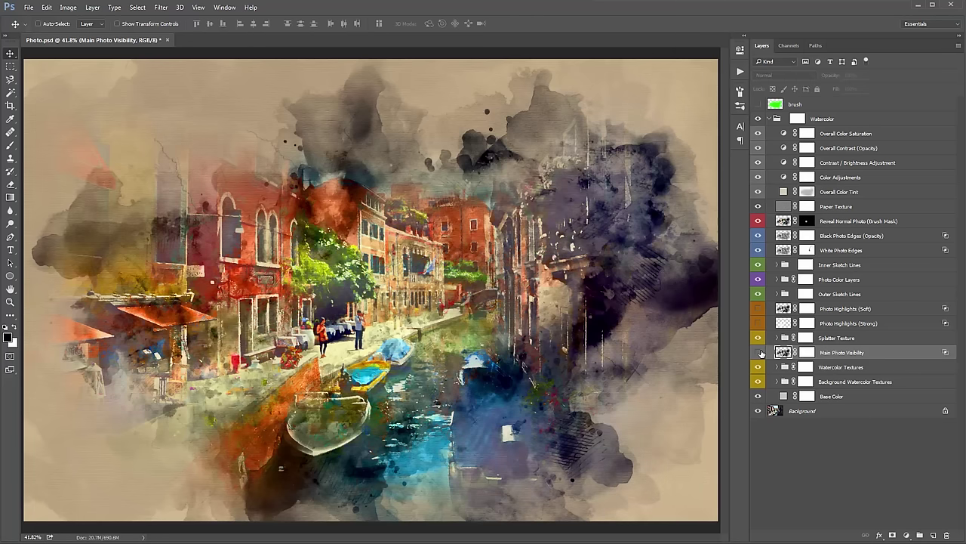
{"action": "left_click", "coordinate": [758, 353]}
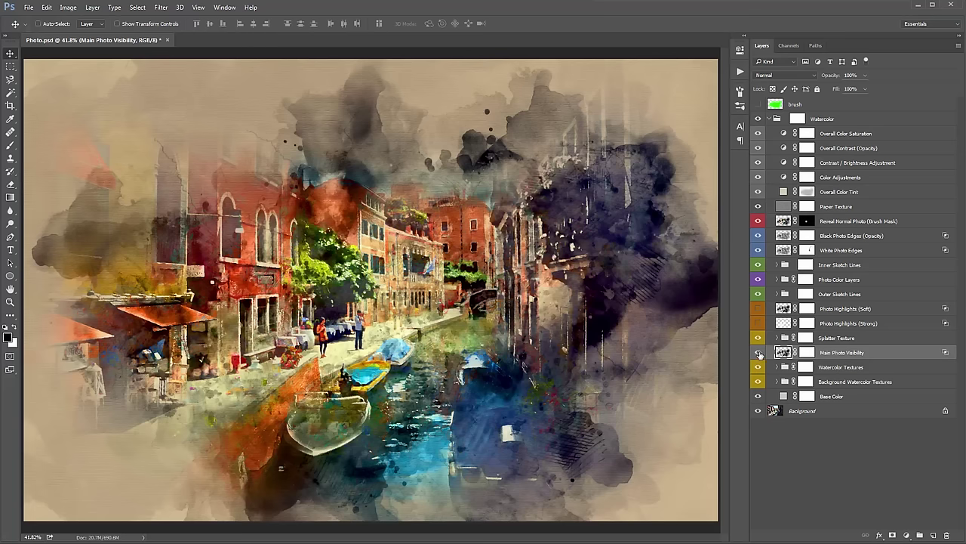
{"action": "left_click", "coordinate": [758, 353]}
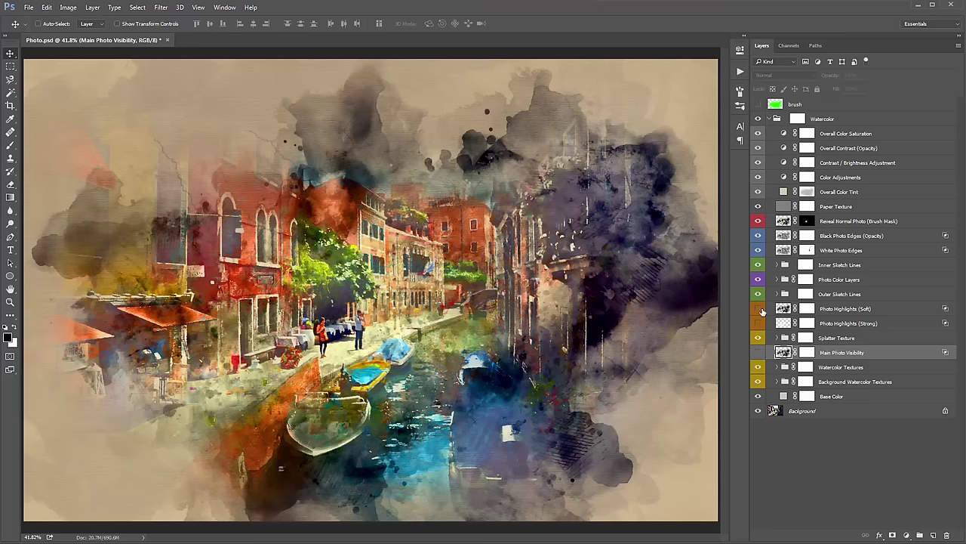
{"action": "left_click", "coordinate": [759, 353]}
{"action": "left_click", "coordinate": [759, 353]}
{"action": "left_click", "coordinate": [757, 353]}
Step: Paint black over the awnings and nearby facade on the Main Photo Visibility layer mask with a 700 px soft brush
{"action": "left_click", "coordinate": [806, 353]}
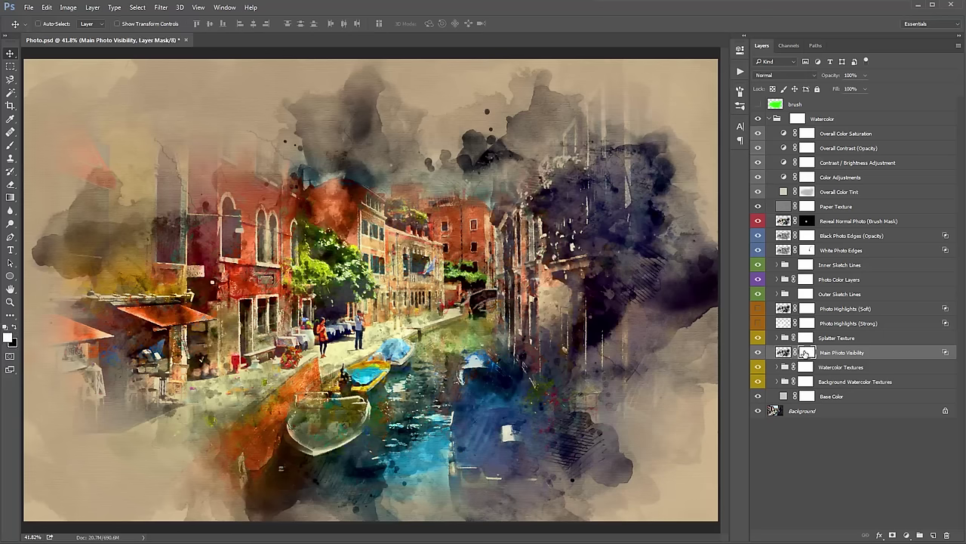
{"action": "double_click", "coordinate": [805, 353]}
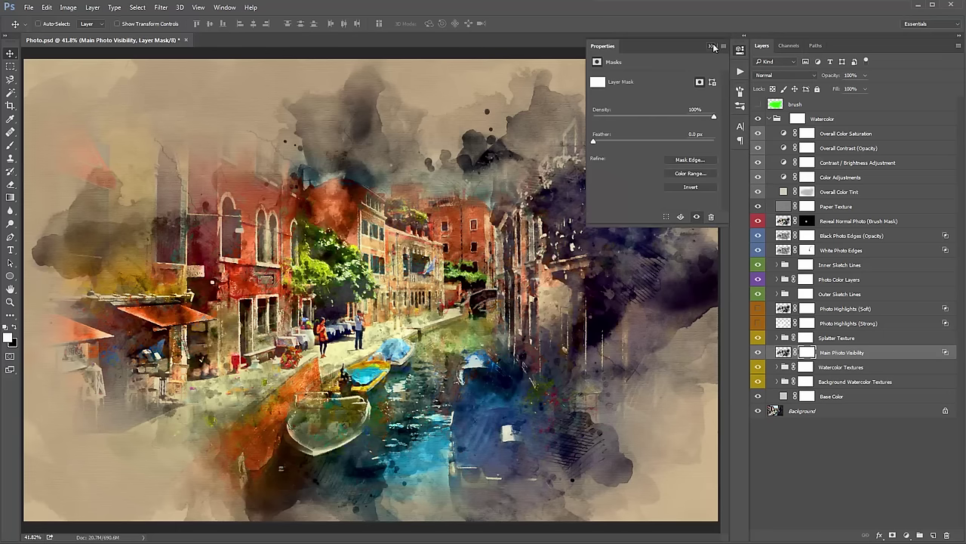
{"action": "left_click", "coordinate": [721, 47]}
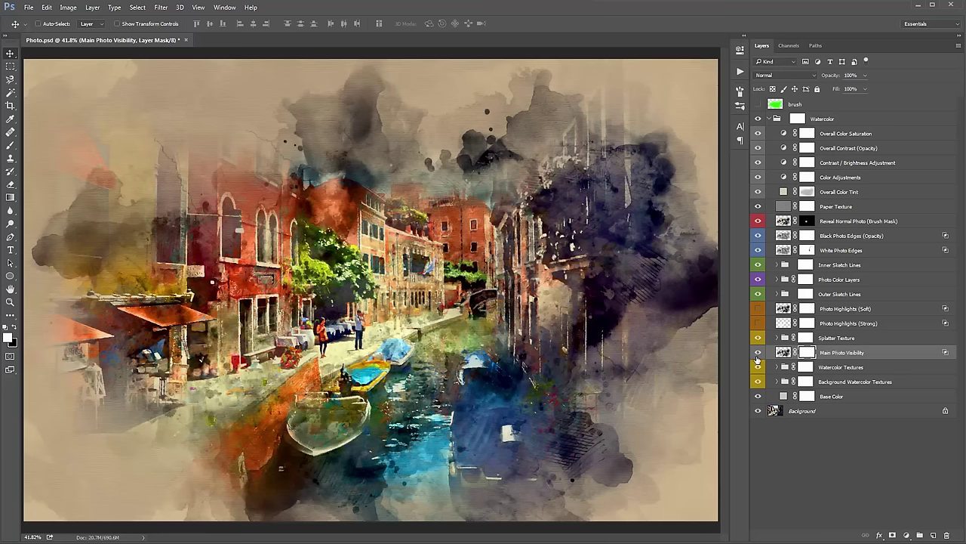
{"action": "left_click", "coordinate": [758, 353]}
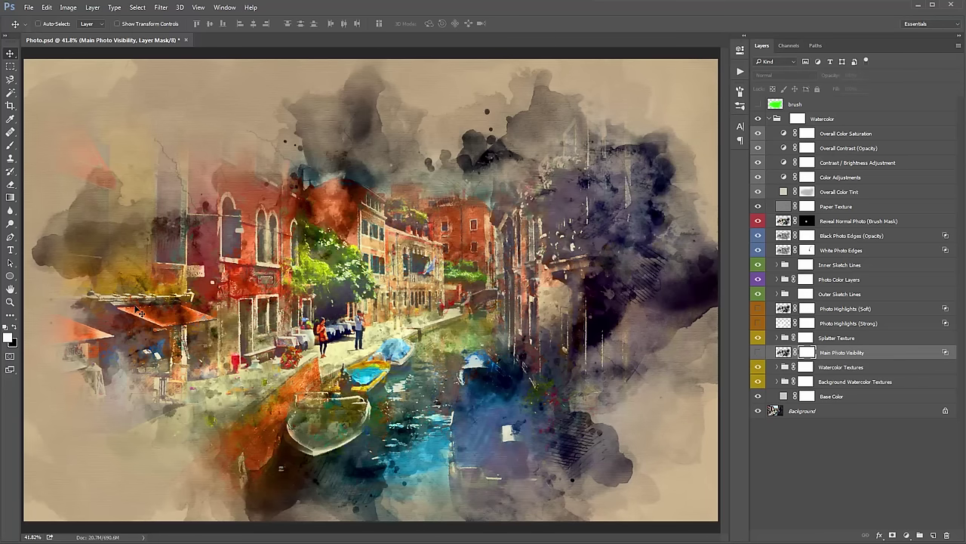
{"action": "left_click", "coordinate": [758, 353]}
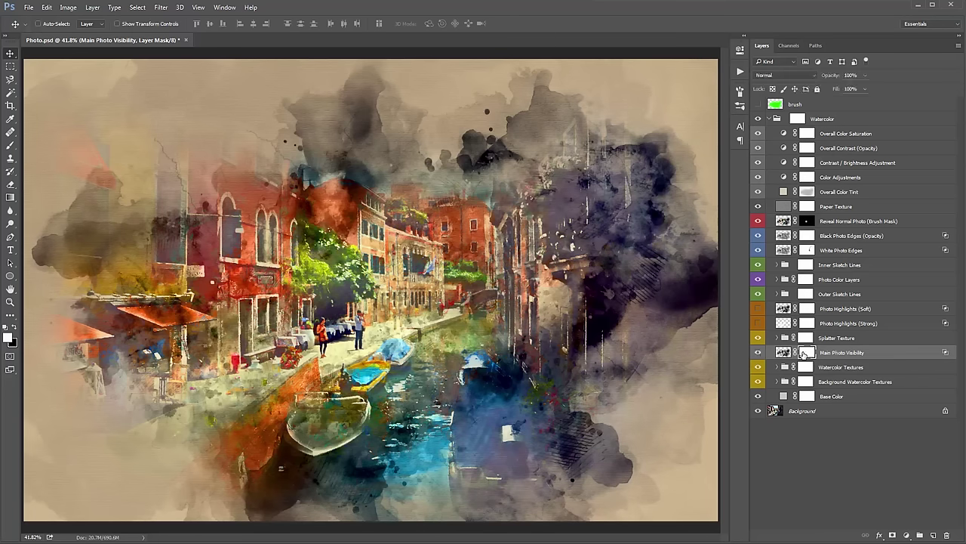
{"action": "key", "text": "b"}
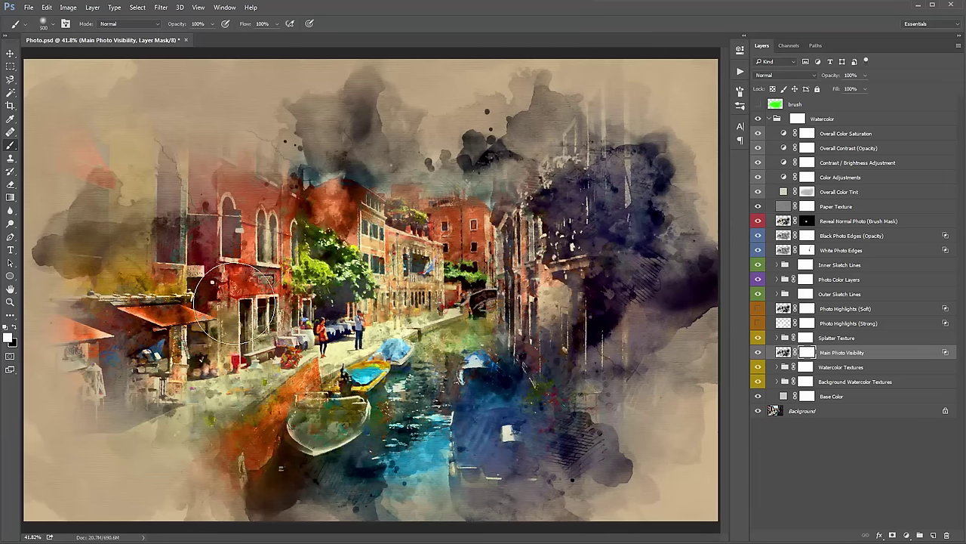
{"action": "key", "text": "x"}
{"action": "key", "text": "bracketright"}
{"action": "key", "text": "bracketright"}
{"action": "mouse_move", "coordinate": [145, 356]}
{"action": "left_mouse_down"}
{"action": "mouse_move", "coordinate": [138, 326]}
{"action": "mouse_move", "coordinate": [140, 359]}
{"action": "mouse_move", "coordinate": [153, 193]}
{"action": "mouse_move", "coordinate": [128, 272]}
{"action": "left_mouse_up"}
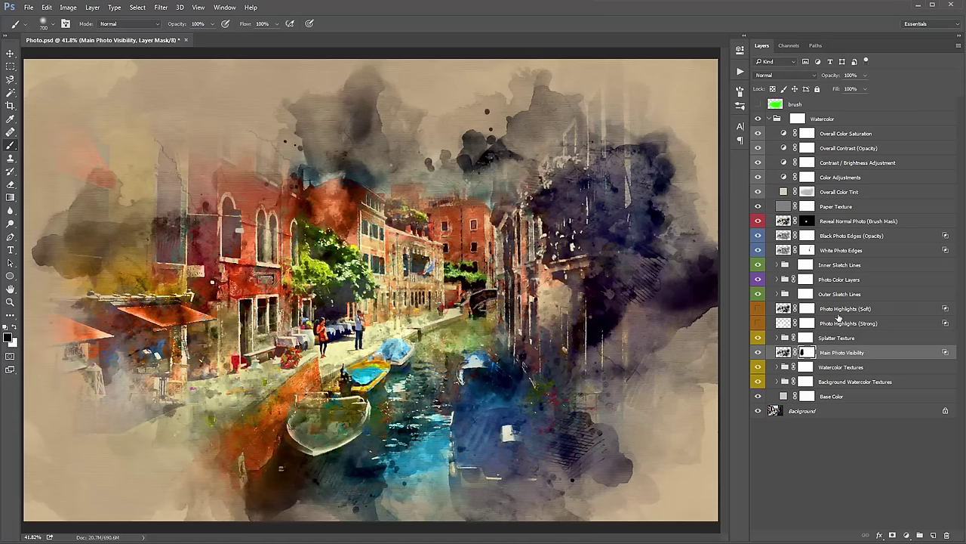
Step: Fill the Main Photo Visibility mask with black, and undo the fill and the painted stroke
{"action": "key", "text": "alt+BackSpace"}
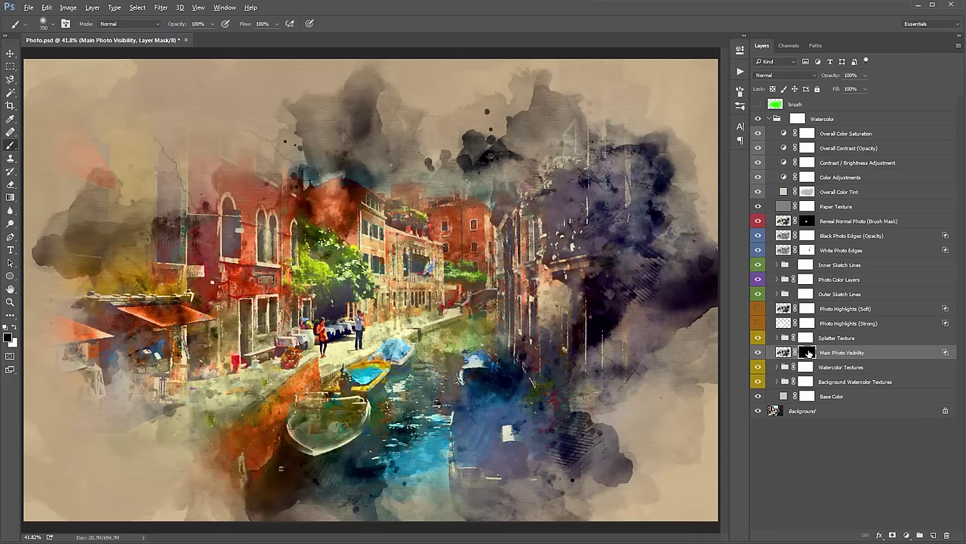
{"action": "key", "text": "ctrl+z"}
{"action": "key", "text": "v"}
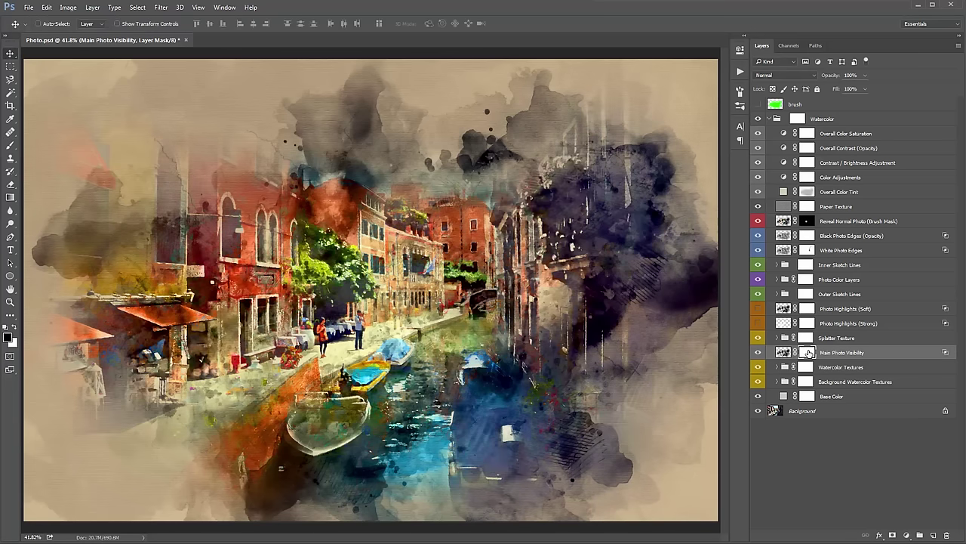
Step: Expand the Watercolor Textures group, select the Watercolor Texture_1 layer, and toggle the group's visibility to compare its effect
{"action": "left_click", "coordinate": [807, 367]}
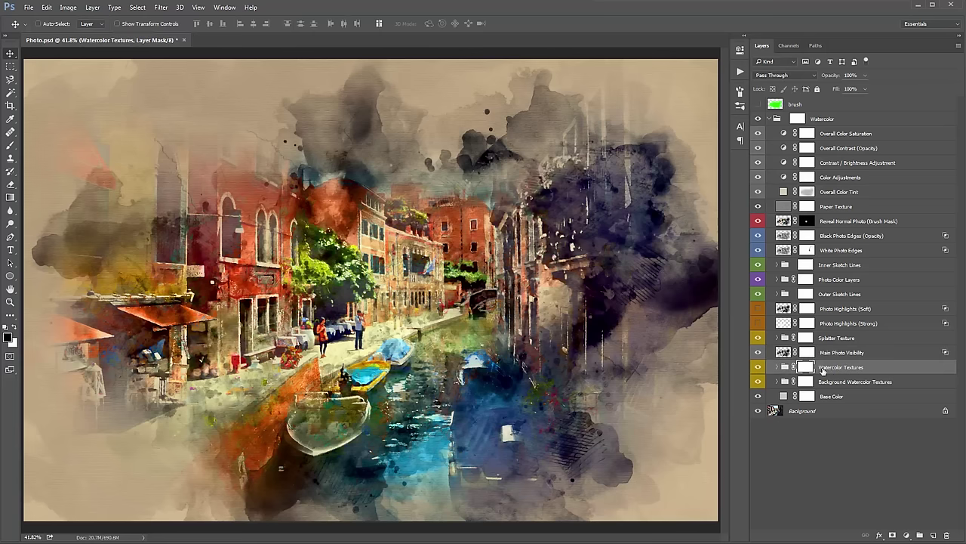
{"action": "left_click", "coordinate": [777, 367]}
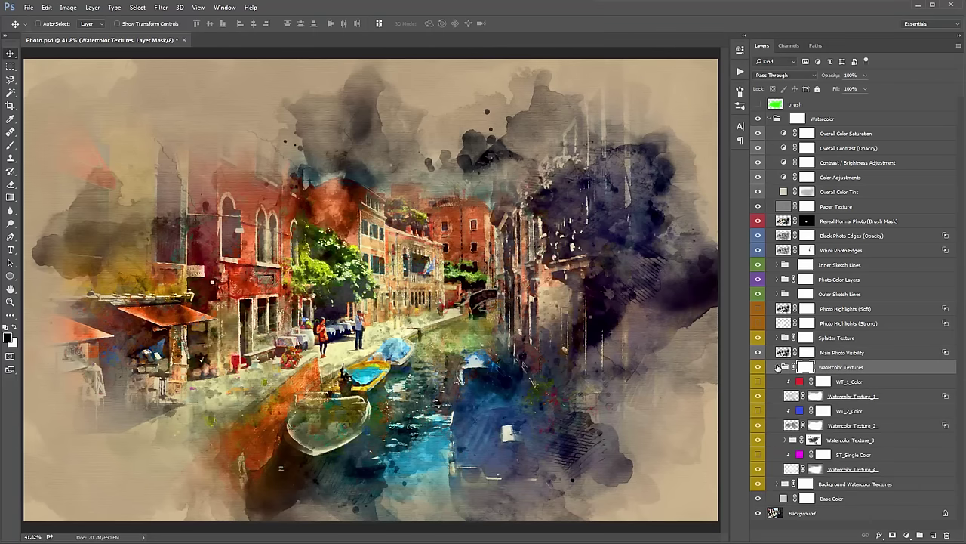
{"action": "left_click", "coordinate": [861, 398]}
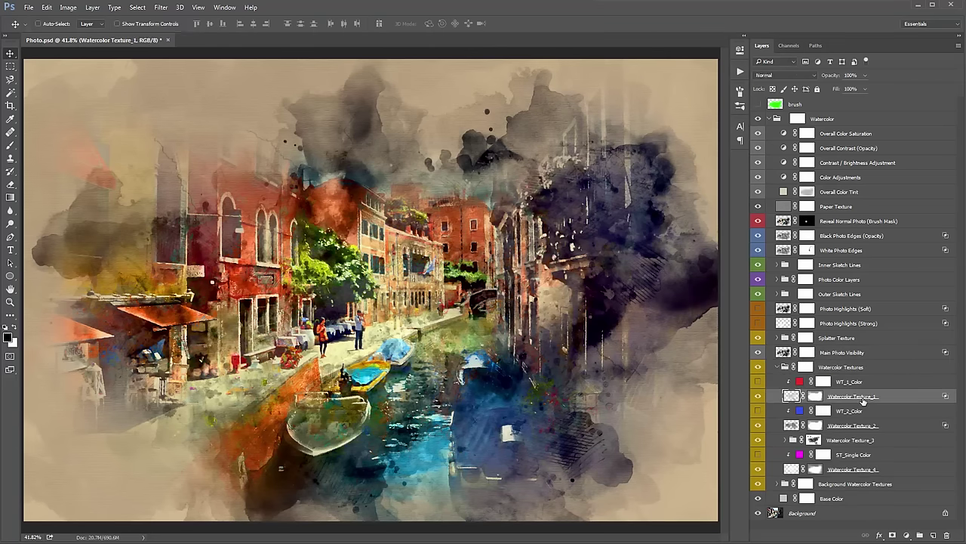
{"action": "left_click", "coordinate": [759, 367]}
{"action": "left_click", "coordinate": [759, 367]}
{"action": "left_click", "coordinate": [759, 368]}
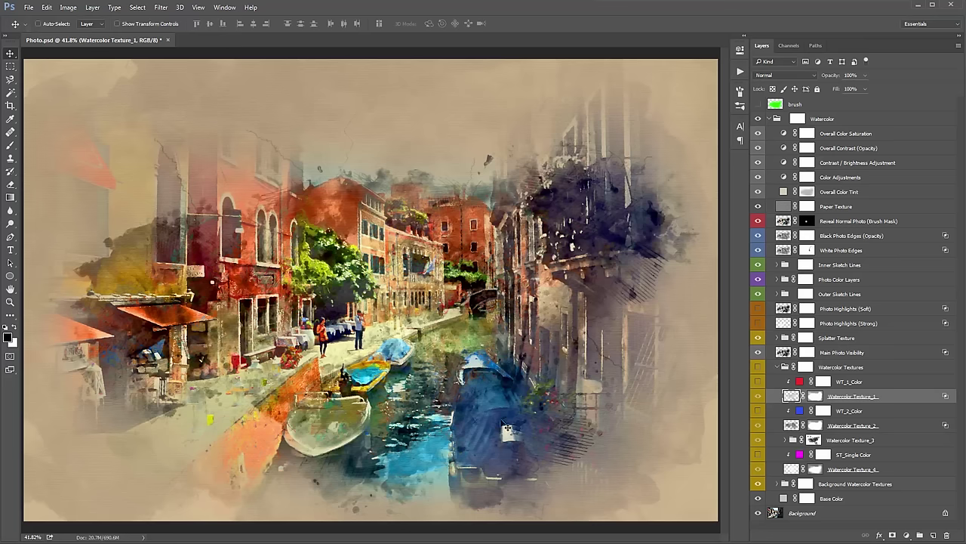
{"action": "left_click", "coordinate": [758, 368]}
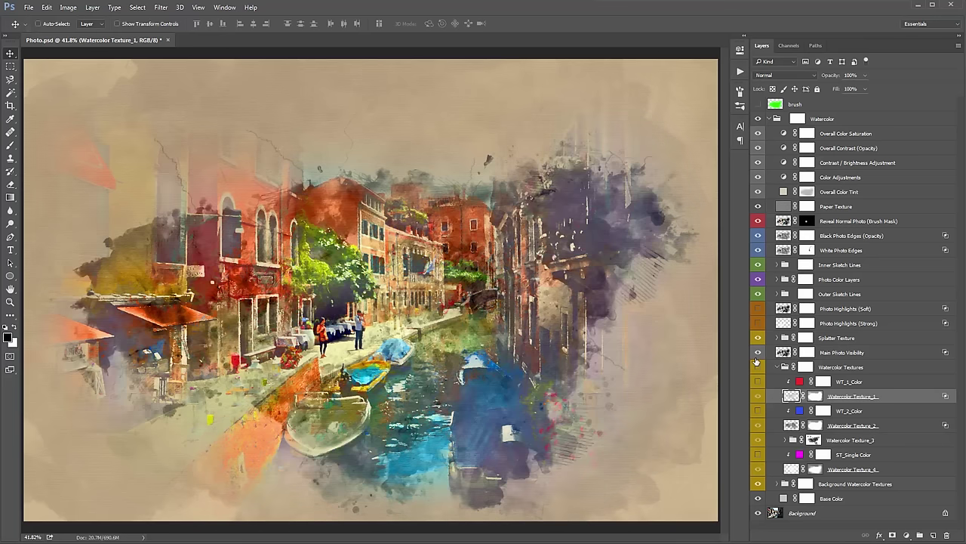
{"action": "left_click", "coordinate": [758, 368]}
{"action": "left_click", "coordinate": [758, 367]}
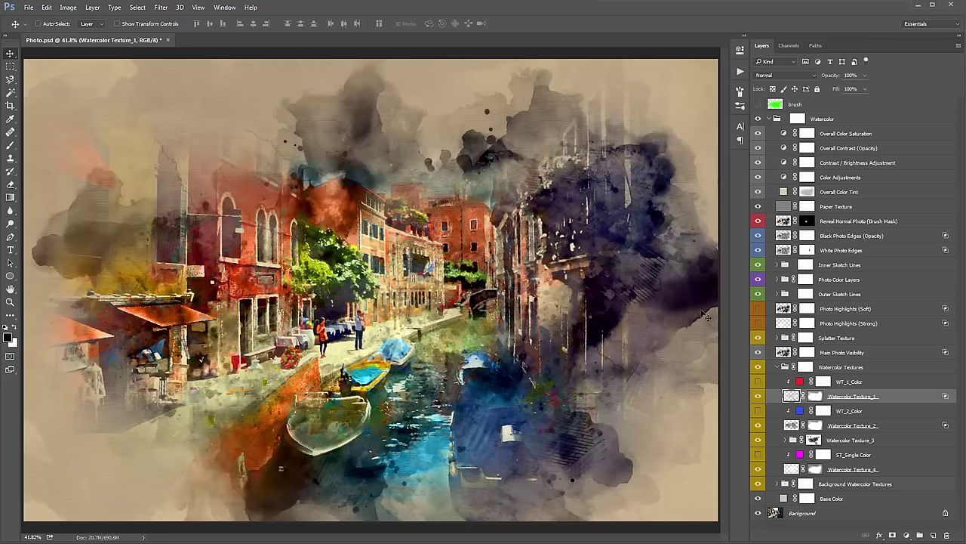
Step: Preview the brush layer briefly and show the WT_1_Color, WT_2_Color and ST_Single Color layers in the Watercolor Textures group
{"action": "left_click", "coordinate": [759, 105]}
{"action": "left_click", "coordinate": [758, 105]}
{"action": "left_click", "coordinate": [758, 382]}
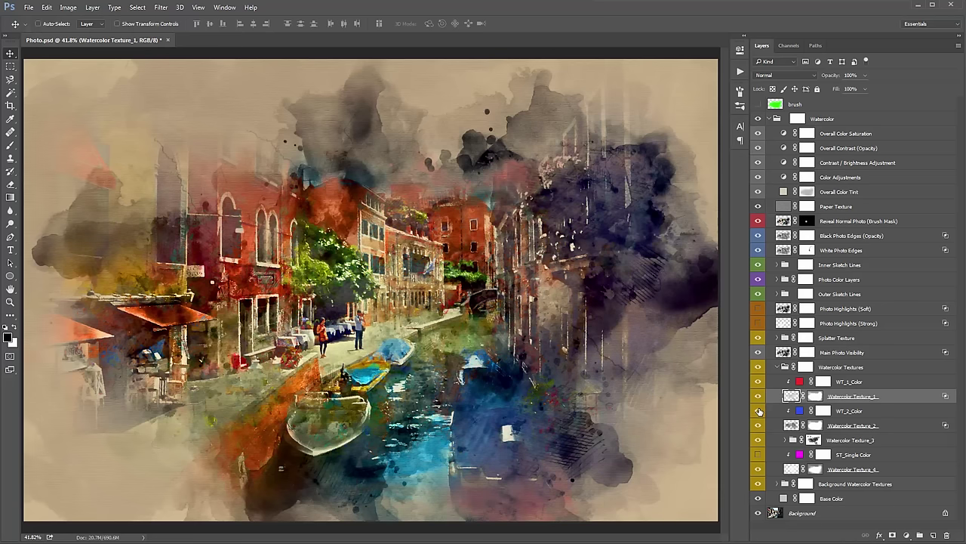
{"action": "left_click", "coordinate": [759, 455]}
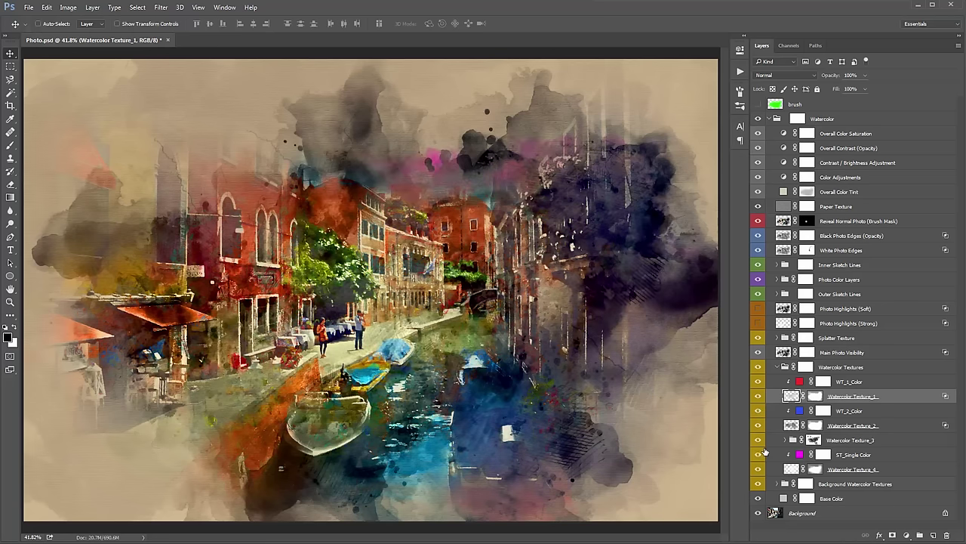
Step: Expand the Watercolor Texture_3 group and select its group mask after checking the mask of the texture layer inside
{"action": "left_click", "coordinate": [844, 444]}
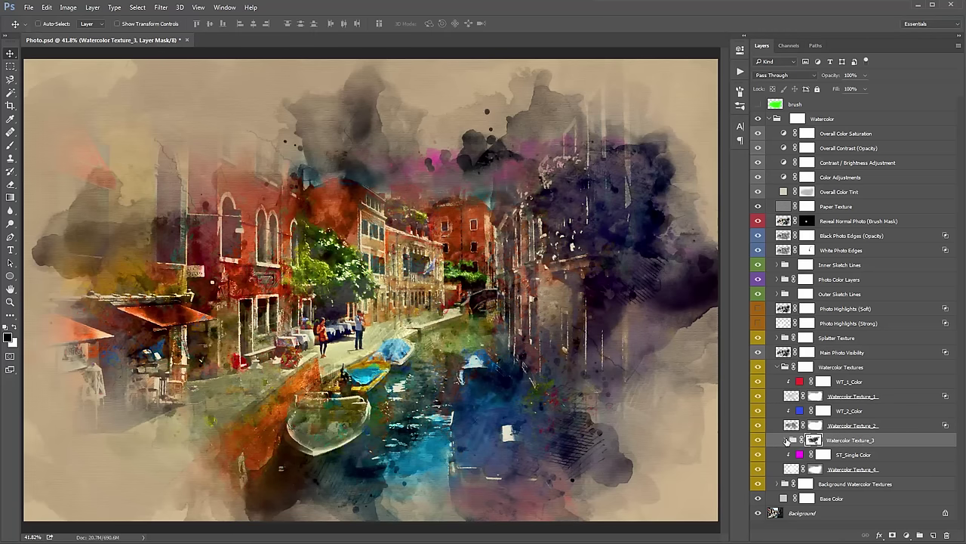
{"action": "left_click", "coordinate": [786, 441]}
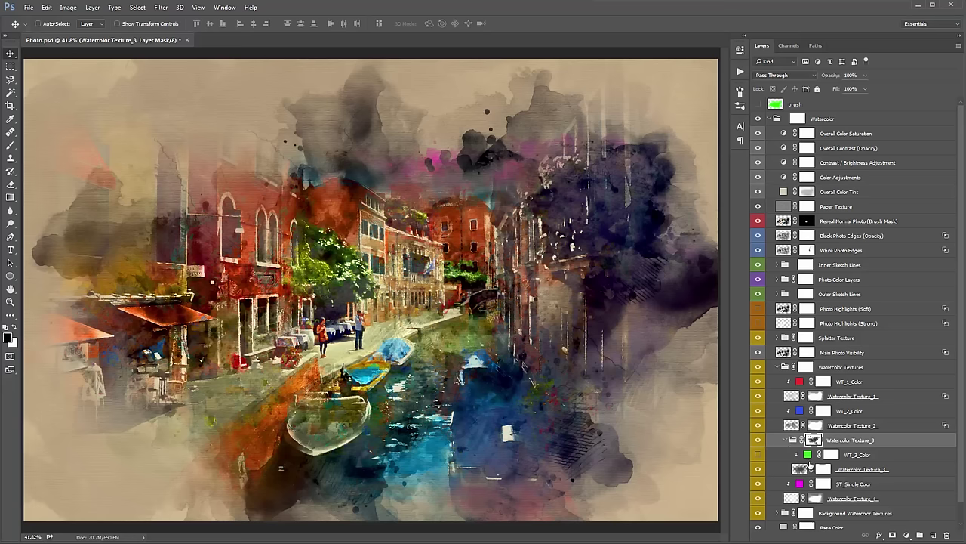
{"action": "left_click", "coordinate": [823, 469]}
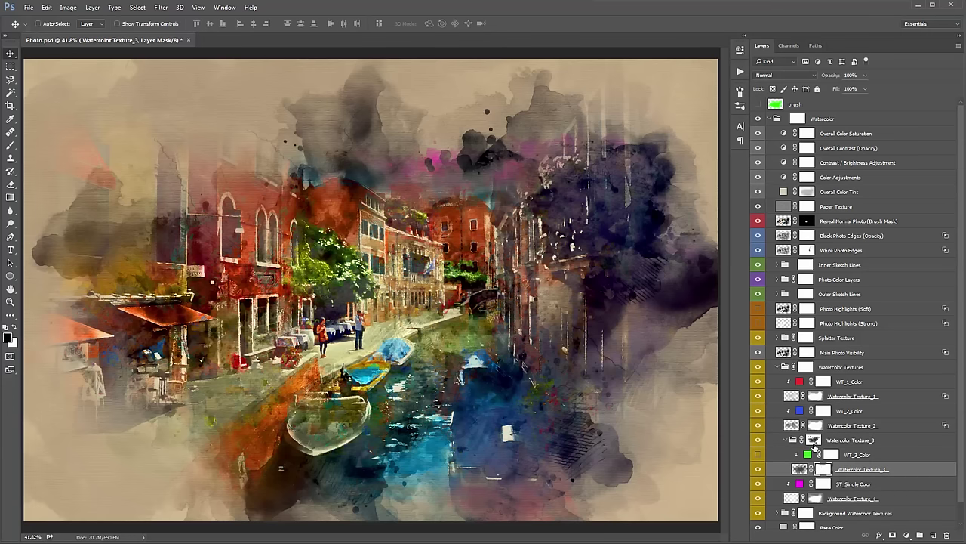
{"action": "left_click", "coordinate": [816, 445]}
{"action": "left_click", "coordinate": [821, 469]}
{"action": "left_click", "coordinate": [817, 445]}
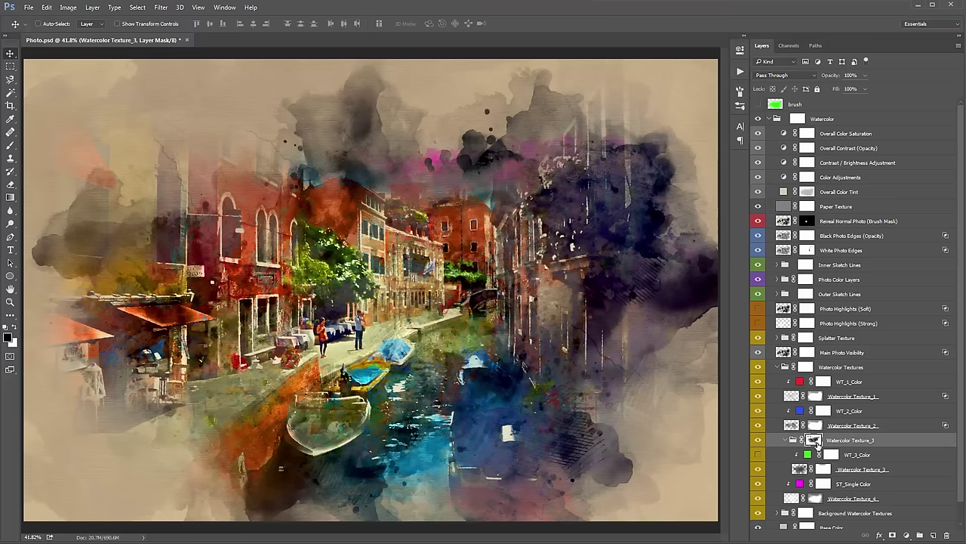
Step: Show the WT_3_Color layer and hide the WT_1_Color, WT_2_Color and ST_Single Color layers, keeping the Watercolor Texture_3 group expanded
{"action": "left_click", "coordinate": [799, 468]}
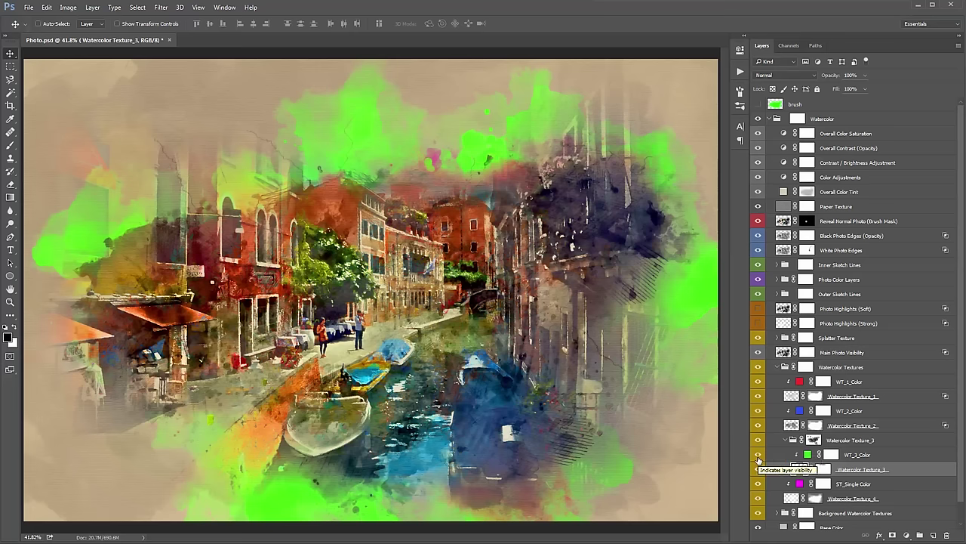
{"action": "left_click", "coordinate": [758, 381]}
{"action": "left_click", "coordinate": [758, 411]}
{"action": "left_click", "coordinate": [785, 440]}
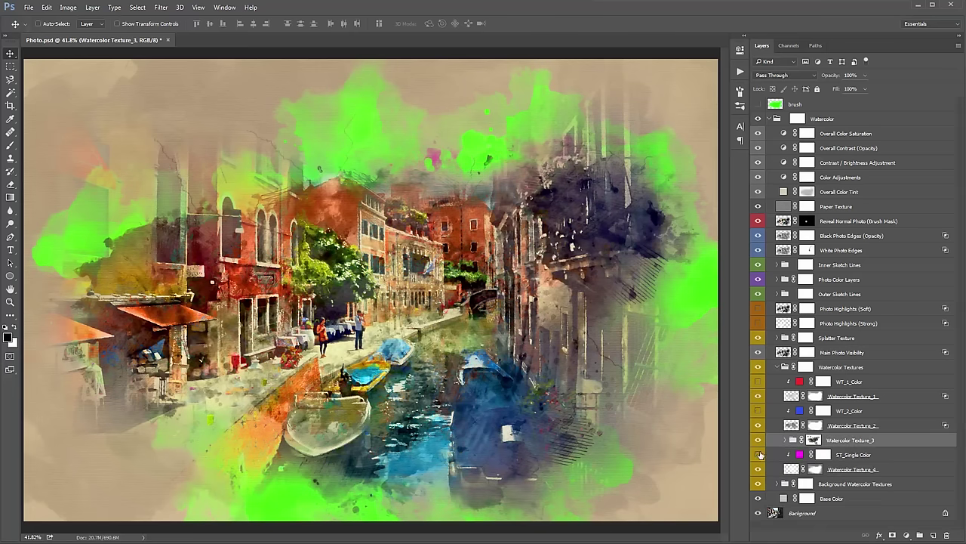
{"action": "left_click", "coordinate": [758, 454]}
{"action": "left_click", "coordinate": [784, 444]}
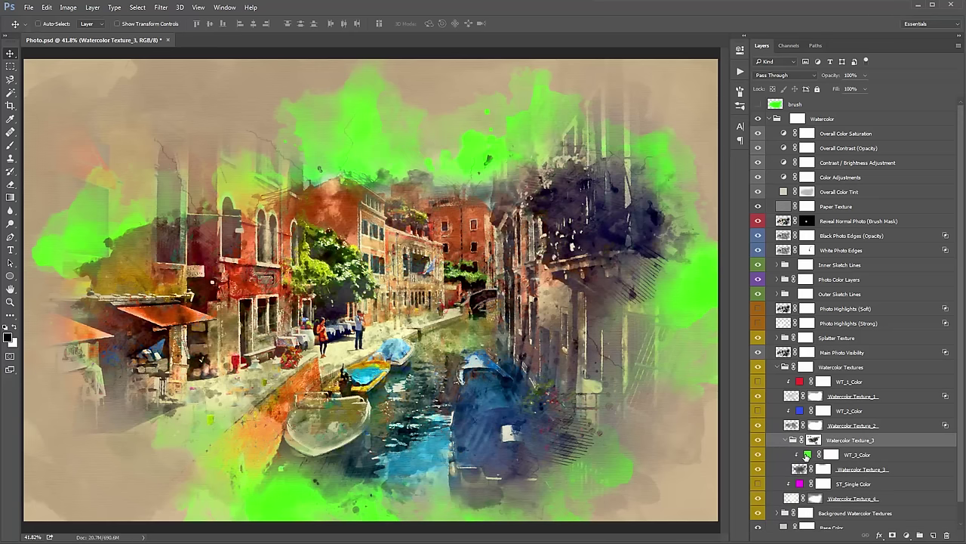
Step: Change the WT_3_Color fill to a near-white grey and toggle the layer's visibility to compare its effect
{"action": "double_click", "coordinate": [808, 453]}
{"action": "left_click", "coordinate": [815, 243]}
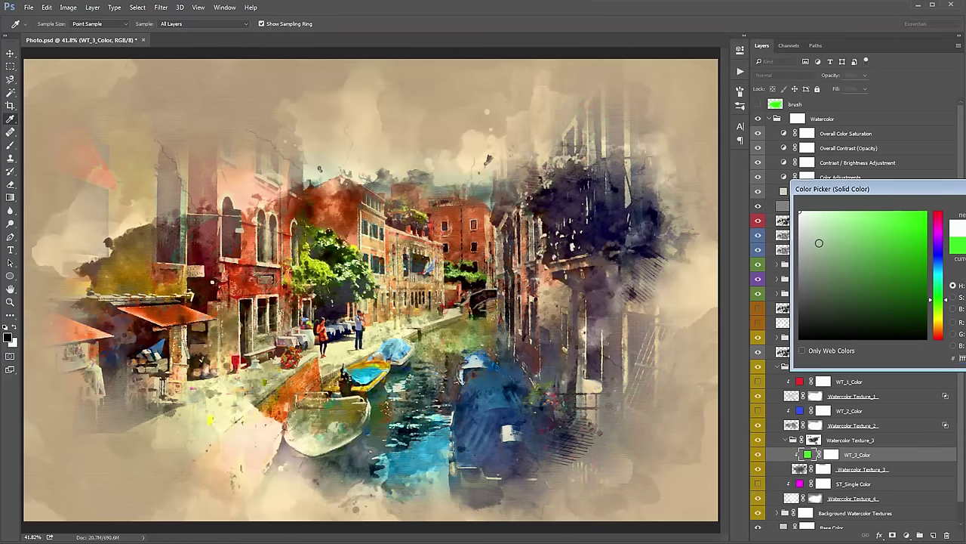
{"action": "left_click", "coordinate": [800, 265]}
{"action": "left_click", "coordinate": [800, 240]}
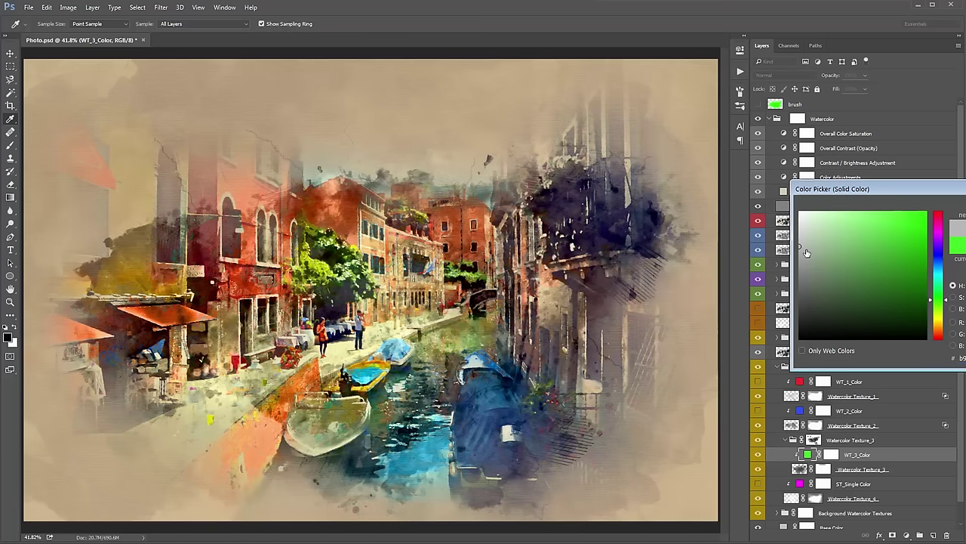
{"action": "left_click_drag", "start_coordinate": [799, 239], "coordinate": [800, 219]}
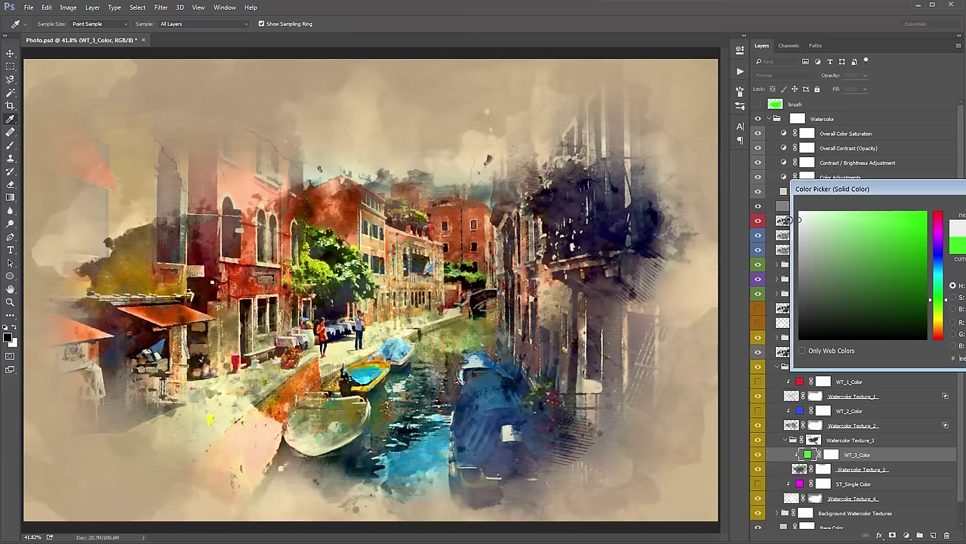
{"action": "key", "text": "Return"}
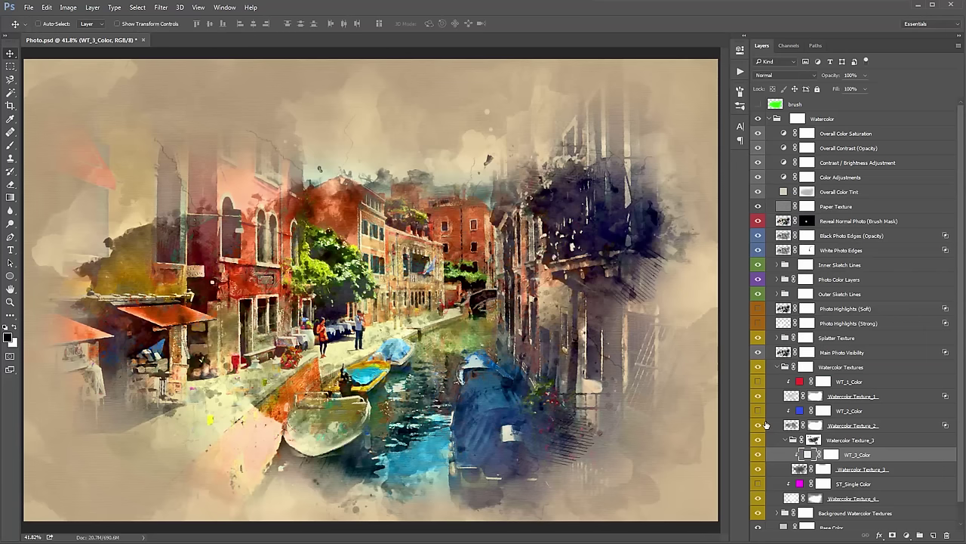
{"action": "scroll", "coordinate": [761, 432], "scroll_direction": "down", "scroll_amount": 1}
{"action": "left_click", "coordinate": [758, 435]}
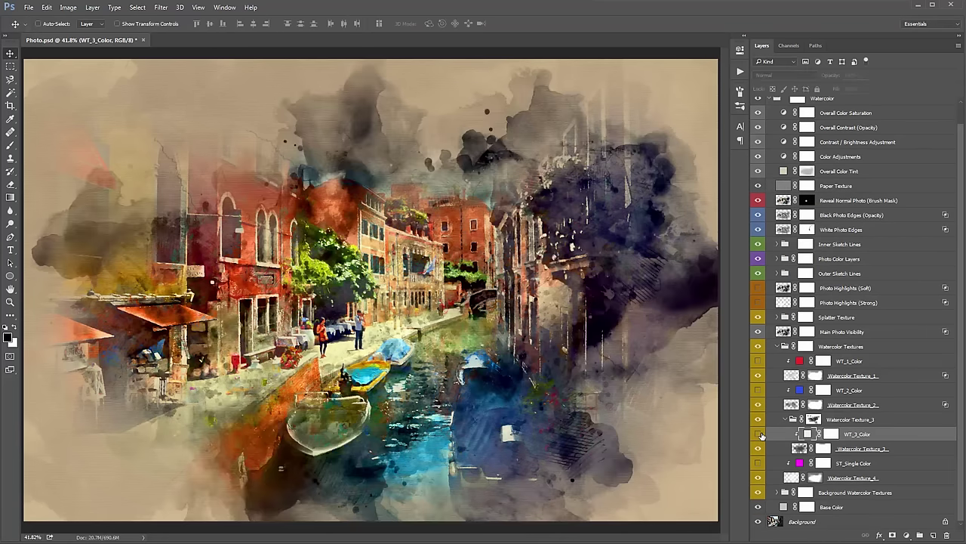
{"action": "left_click", "coordinate": [758, 435]}
Step: Set the WT_3_Color fill layer to a neutral dark grey
{"action": "double_click", "coordinate": [808, 434]}
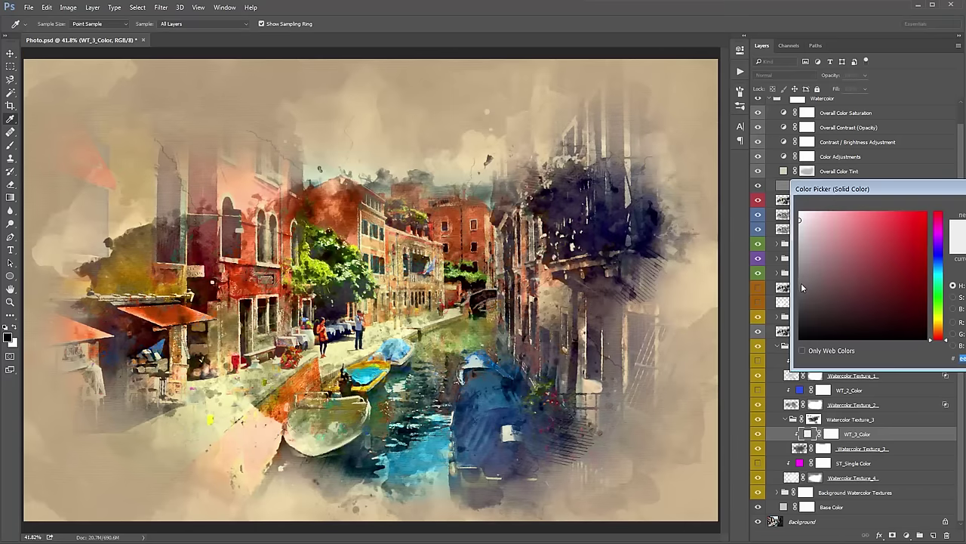
{"action": "mouse_move", "coordinate": [794, 285]}
{"action": "left_mouse_down"}
{"action": "mouse_move", "coordinate": [795, 299]}
{"action": "mouse_move", "coordinate": [743, 340]}
{"action": "left_mouse_up"}
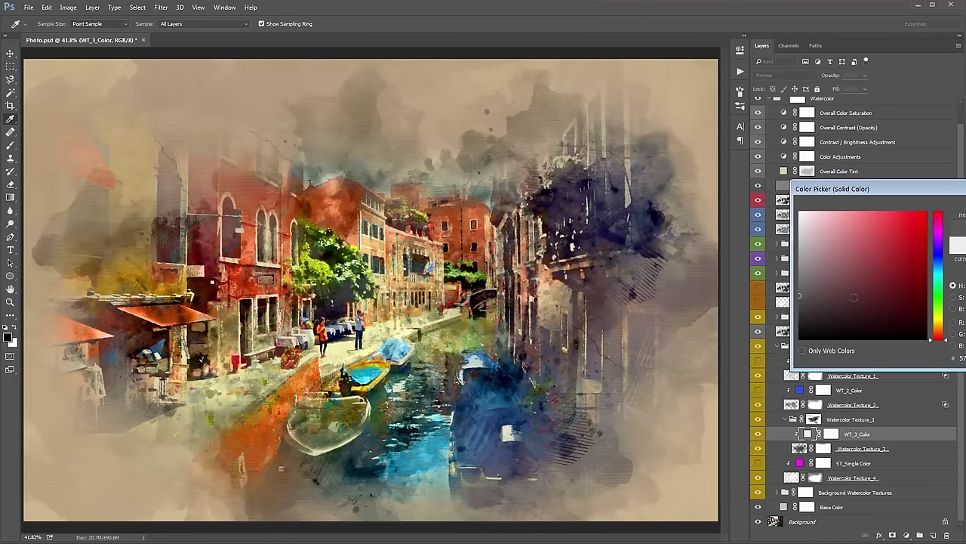
{"action": "left_click", "coordinate": [806, 328]}
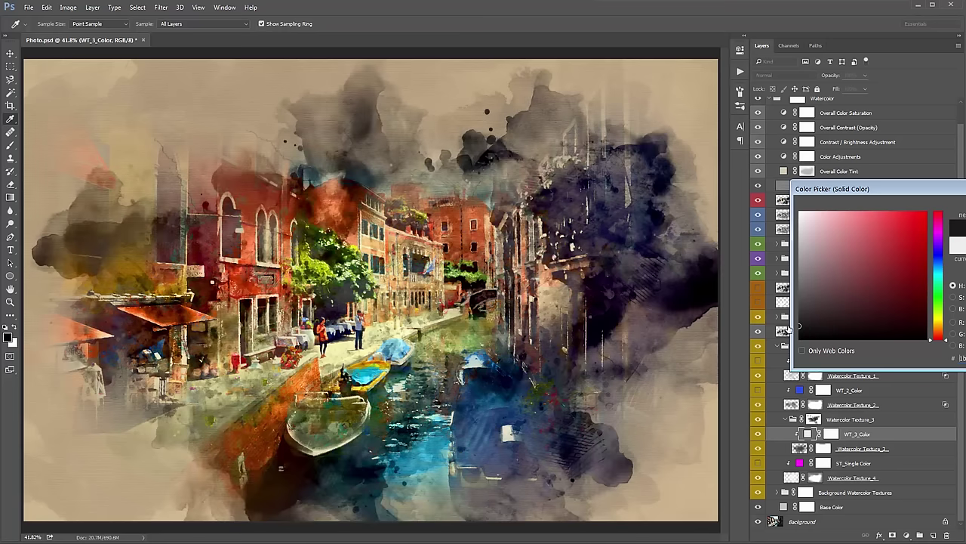
{"action": "left_click", "coordinate": [802, 317]}
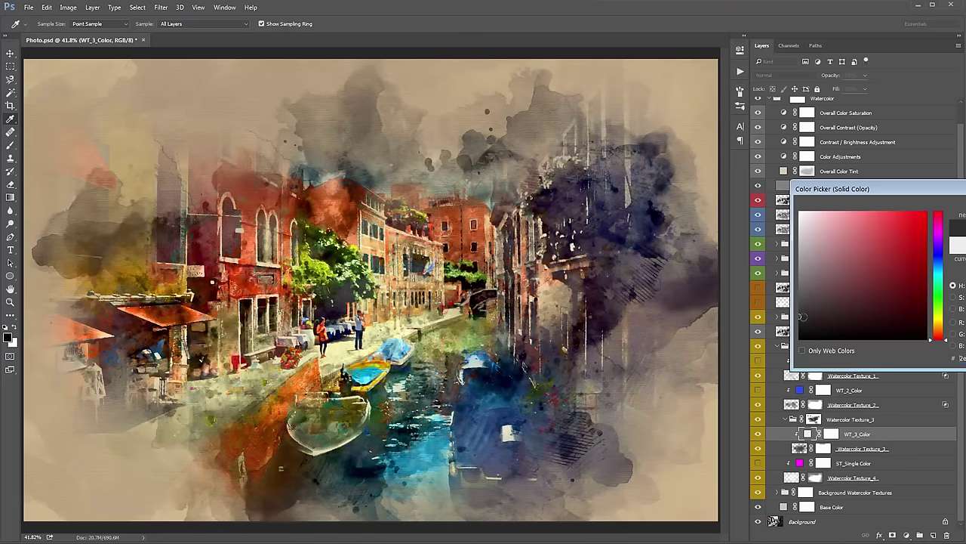
{"action": "left_click", "coordinate": [805, 309]}
{"action": "key", "text": "Return"}
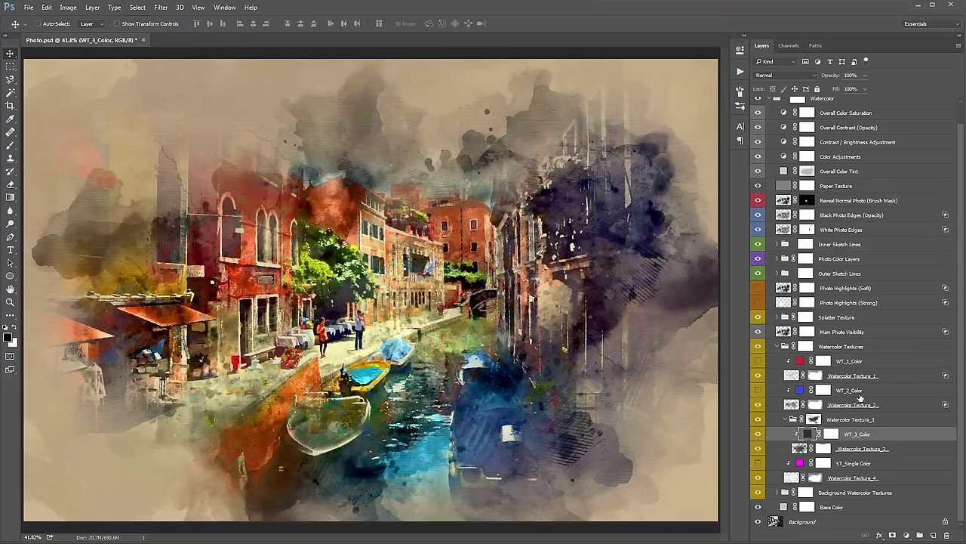
Step: Collapse the Watercolor Textures group and toggle the Background Watercolor Textures group's visibility to compare its effect
{"action": "left_click", "coordinate": [874, 463]}
{"action": "left_click", "coordinate": [777, 345]}
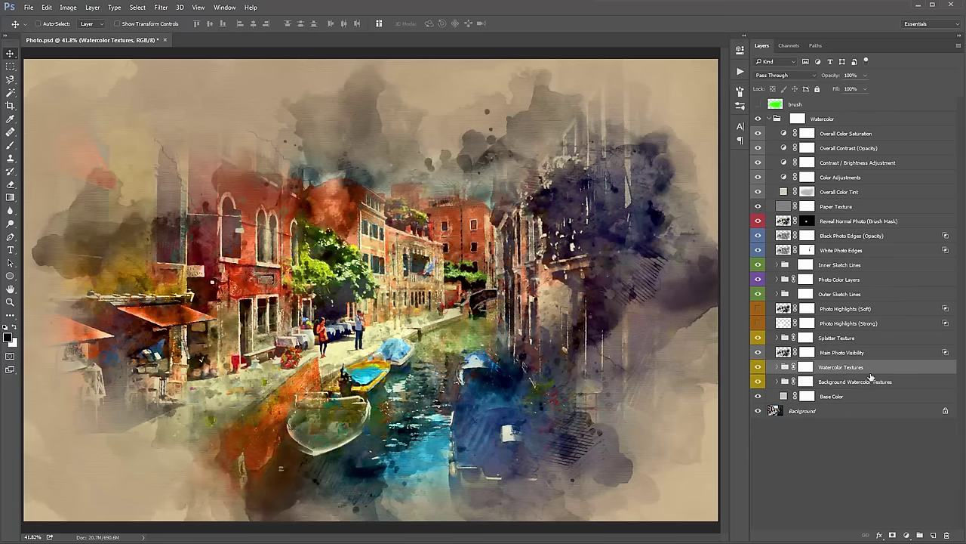
{"action": "left_click", "coordinate": [805, 382]}
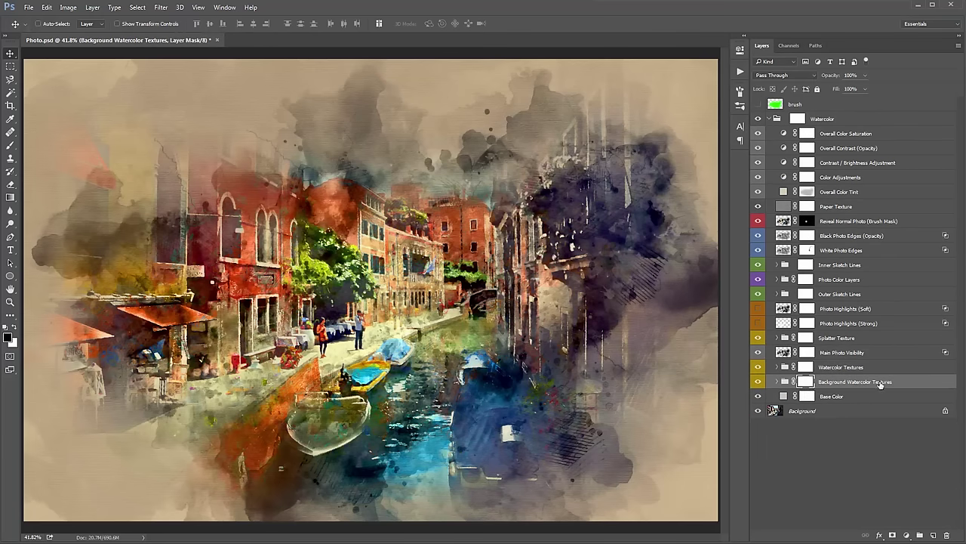
{"action": "left_click", "coordinate": [757, 382]}
{"action": "left_click", "coordinate": [757, 382]}
{"action": "left_click", "coordinate": [757, 382]}
{"action": "left_click", "coordinate": [758, 382]}
{"action": "left_click", "coordinate": [757, 382]}
Step: Expand the Background Watercolor Textures group, select BG_Texture_1 and toggle its visibility to compare its effect
{"action": "left_click", "coordinate": [777, 382]}
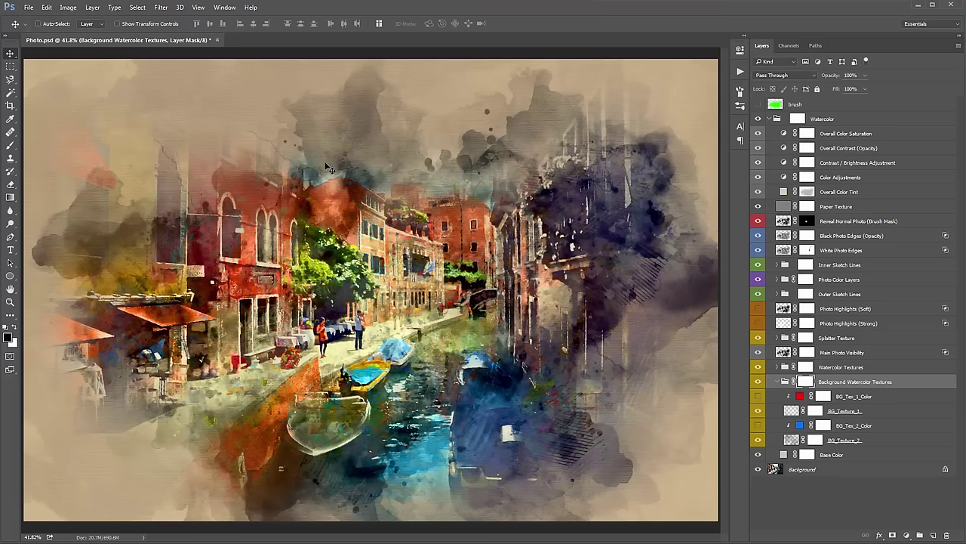
{"action": "left_click", "coordinate": [882, 412]}
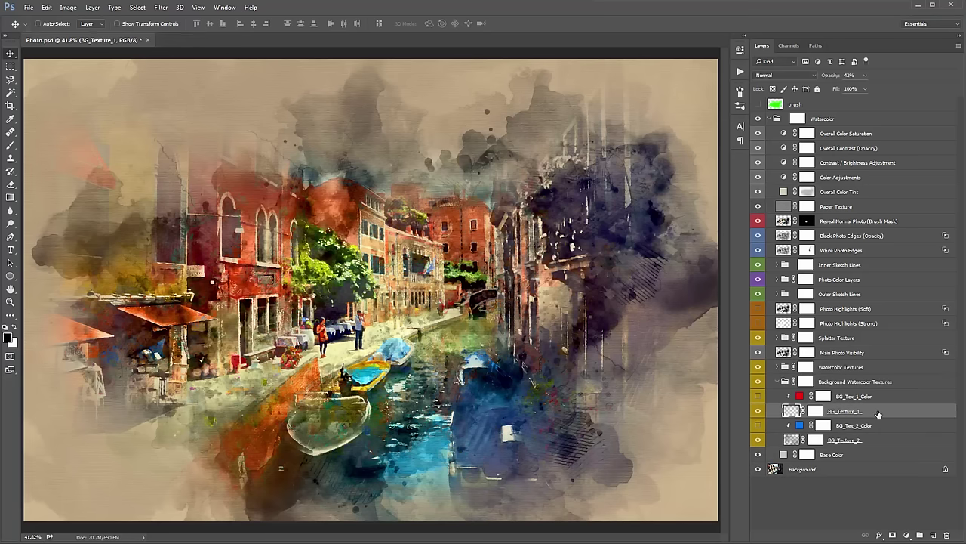
{"action": "left_click", "coordinate": [758, 410]}
{"action": "left_click", "coordinate": [758, 411]}
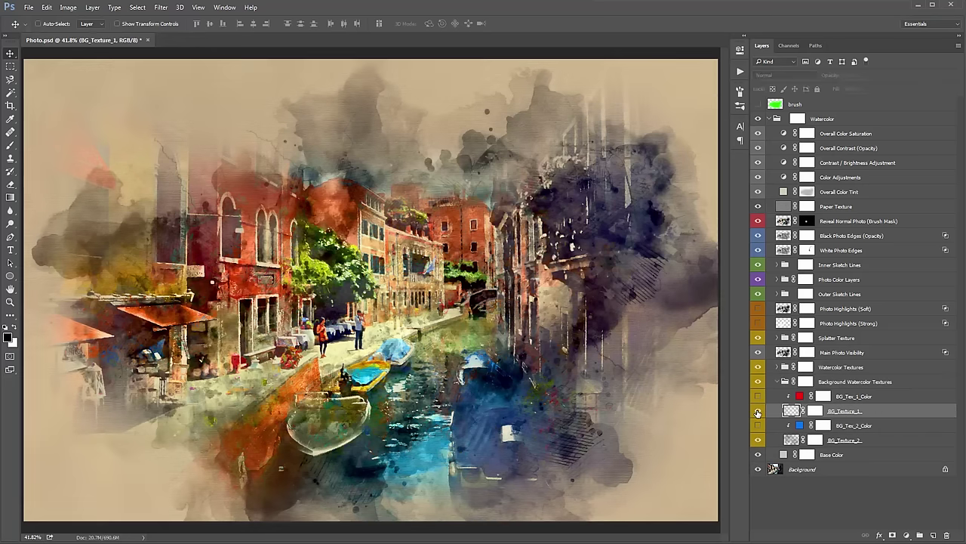
{"action": "left_click", "coordinate": [758, 411]}
{"action": "left_click", "coordinate": [758, 411]}
{"action": "left_click", "coordinate": [758, 410]}
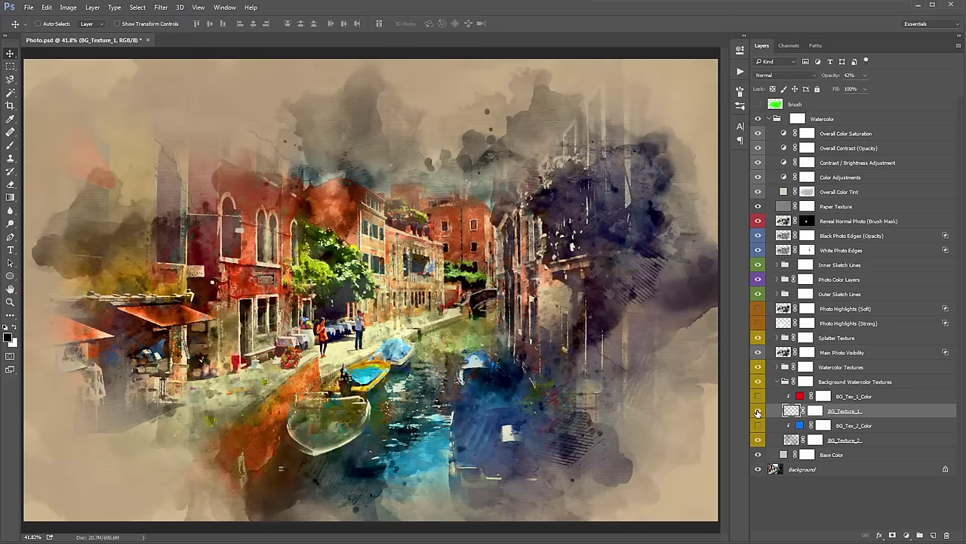
{"action": "left_click", "coordinate": [758, 410]}
{"action": "left_click", "coordinate": [758, 410]}
Step: Select BG_Texture_2, toggle its visibility to compare its effect, and collapse the Background Watercolor Textures group
{"action": "left_click", "coordinate": [841, 442]}
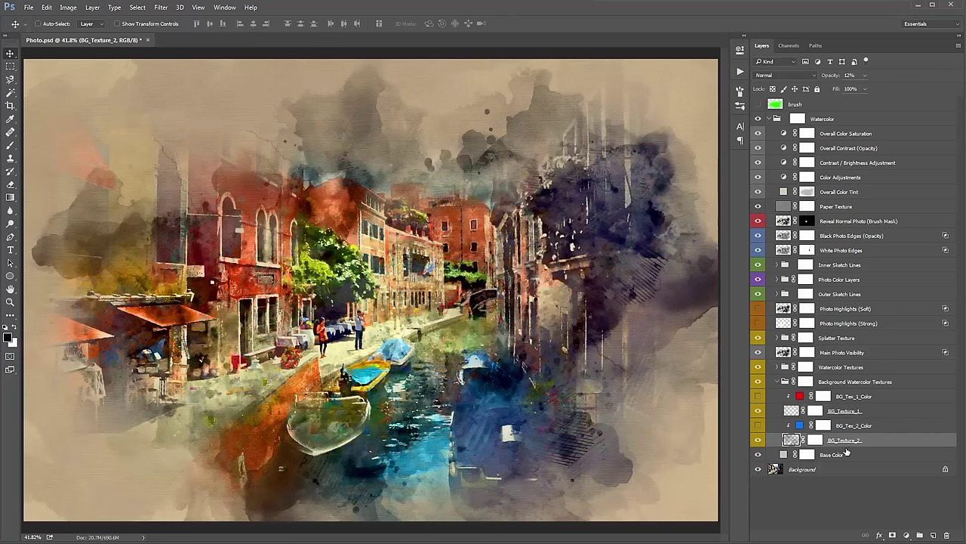
{"action": "left_click", "coordinate": [758, 439]}
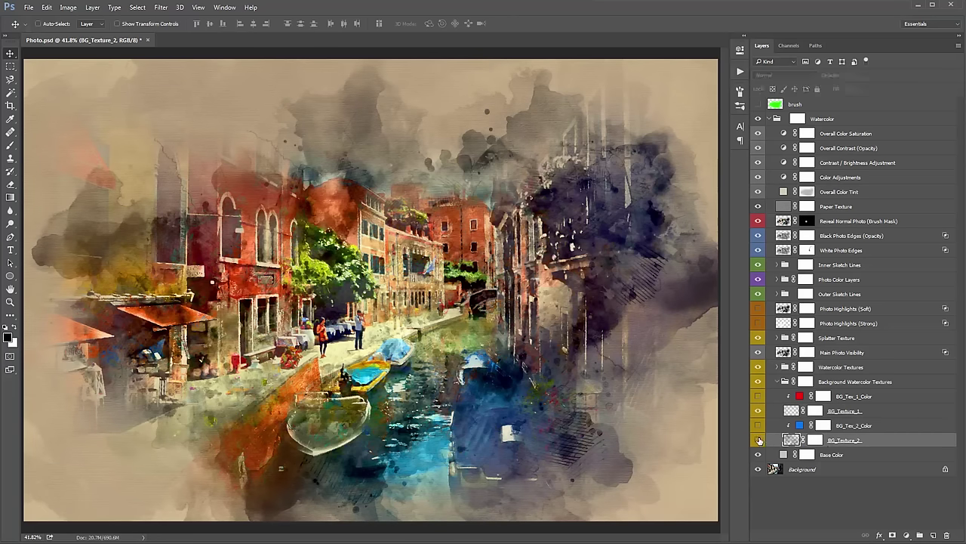
{"action": "left_click", "coordinate": [759, 440]}
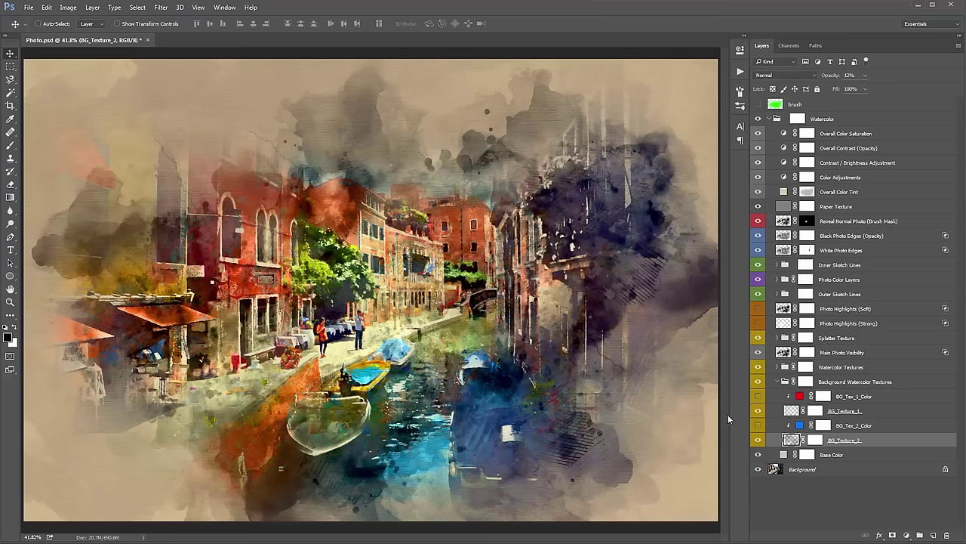
{"action": "left_click", "coordinate": [778, 382]}
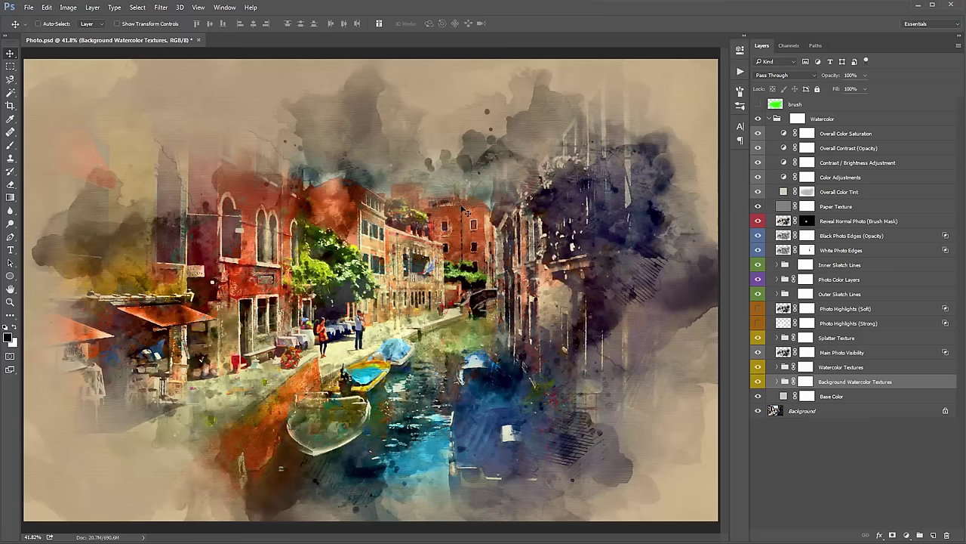
Step: Stamp all visible layers into a new layer above Overall Color Saturation, and undo a trial move of the merged layer
{"action": "left_click", "coordinate": [849, 134]}
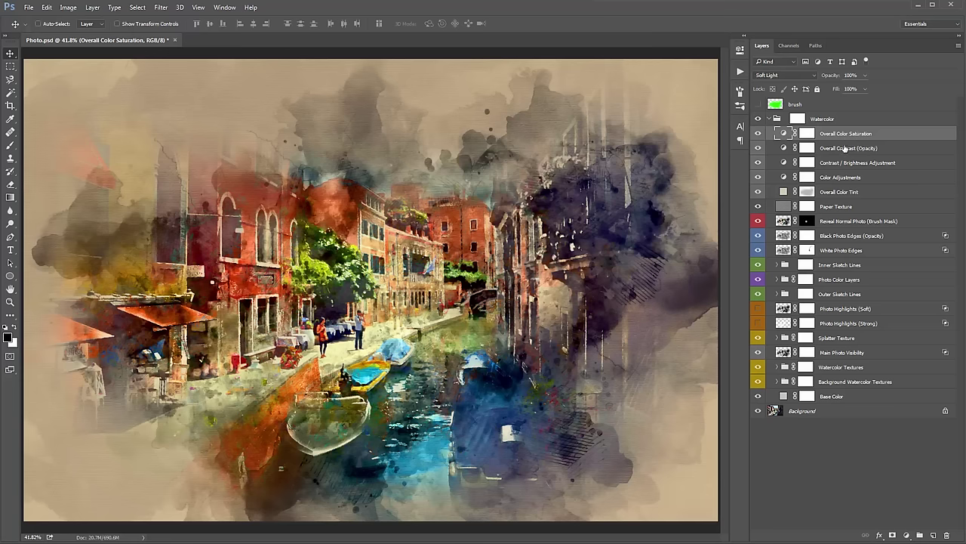
{"action": "key", "text": "ctrl+backslash"}
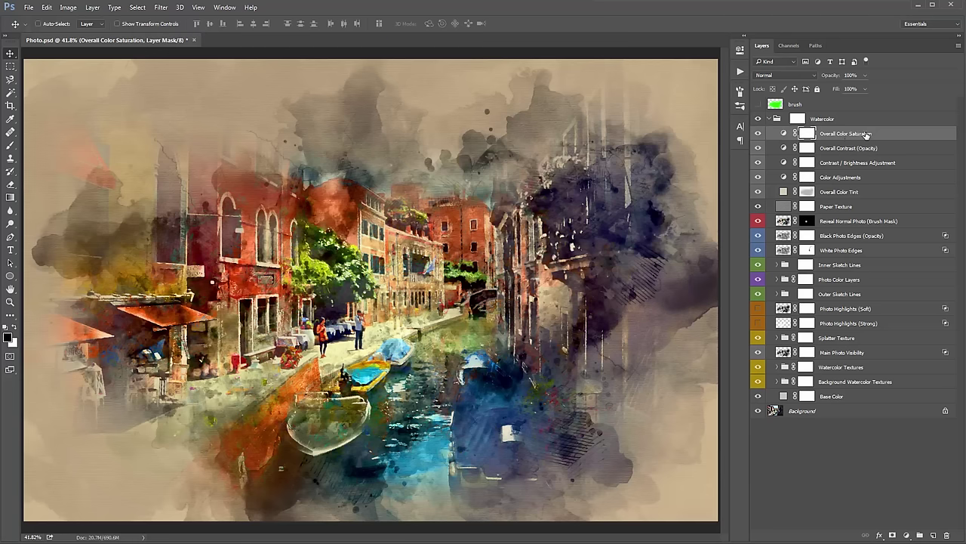
{"action": "key", "text": "ctrl"}
{"action": "key", "text": "ctrl+alt+shift+e"}
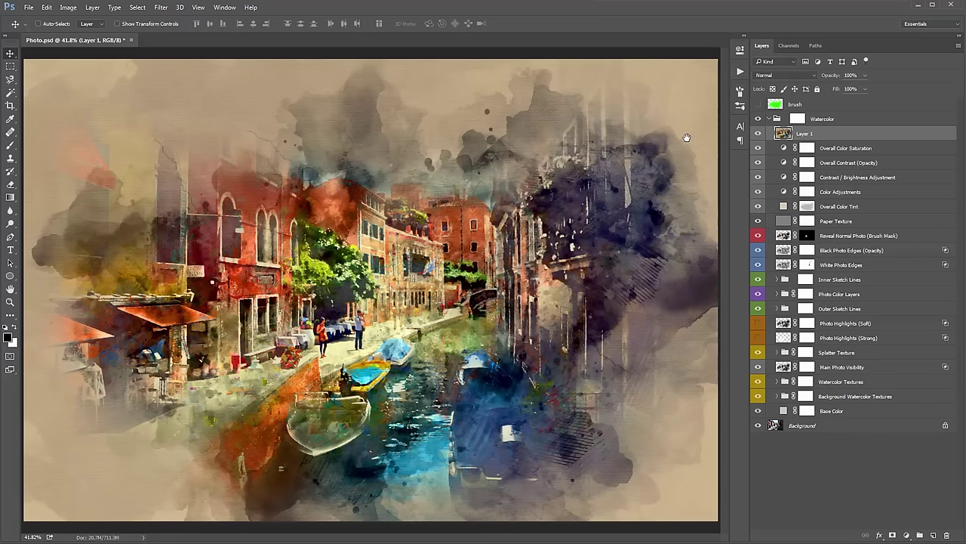
{"action": "left_click_drag", "start_coordinate": [538, 198], "coordinate": [437, 151]}
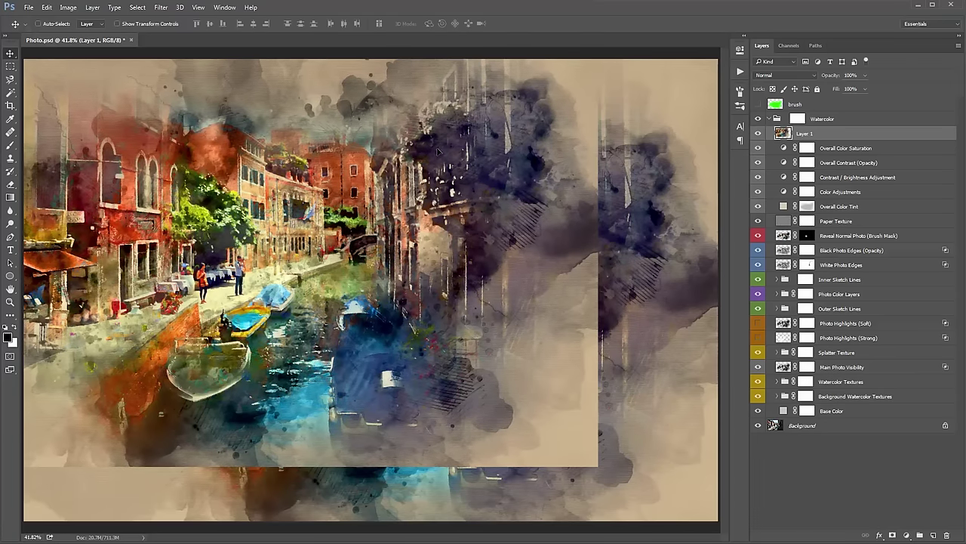
{"action": "key", "text": "ctrl+z"}
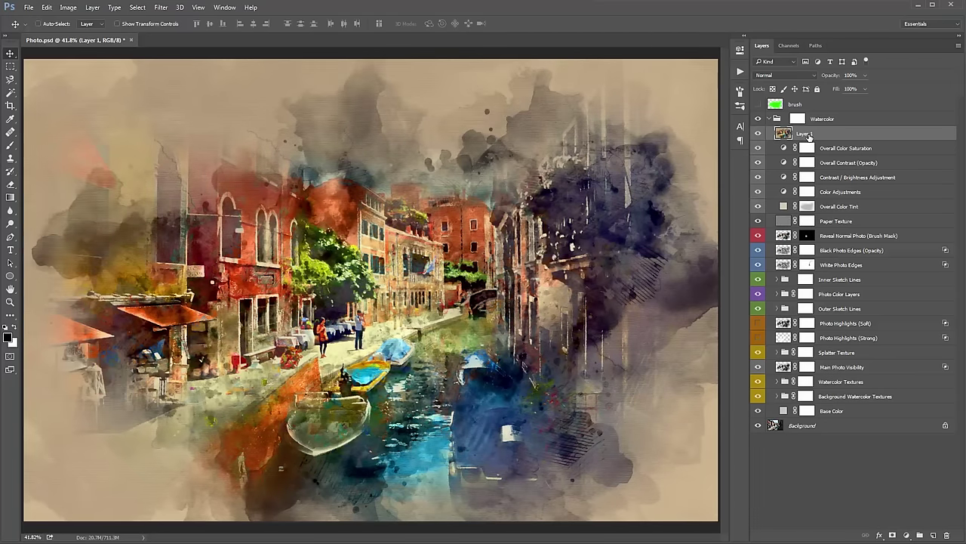
Step: Set the merged layer's blend mode to Hard Light and its opacity to 25%
{"action": "left_click", "coordinate": [770, 75]}
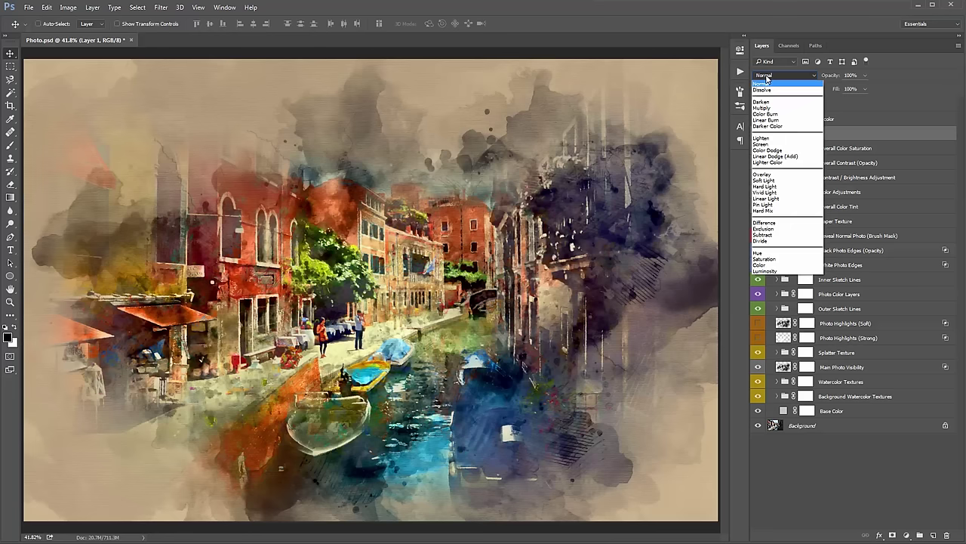
{"action": "left_click", "coordinate": [788, 187]}
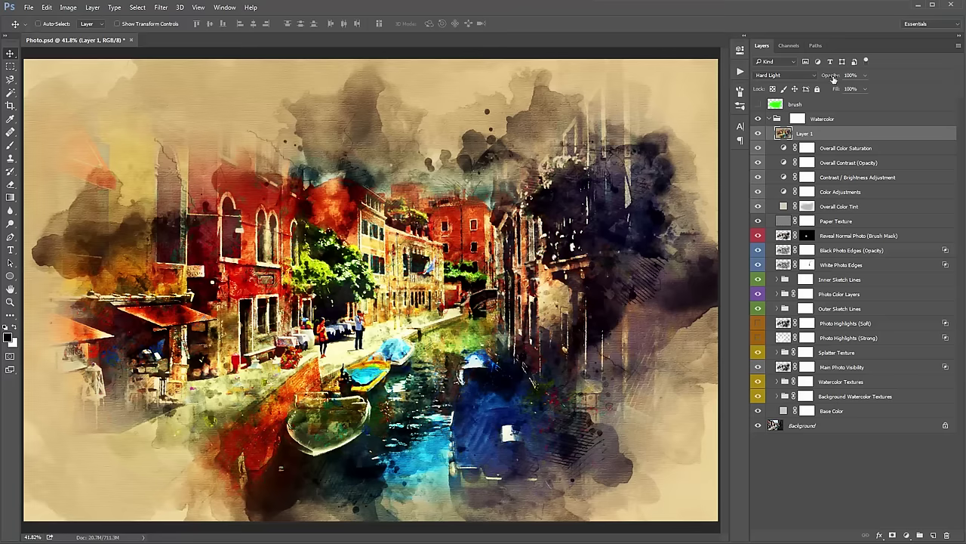
{"action": "left_click_drag", "start_coordinate": [833, 78], "coordinate": [287, 91]}
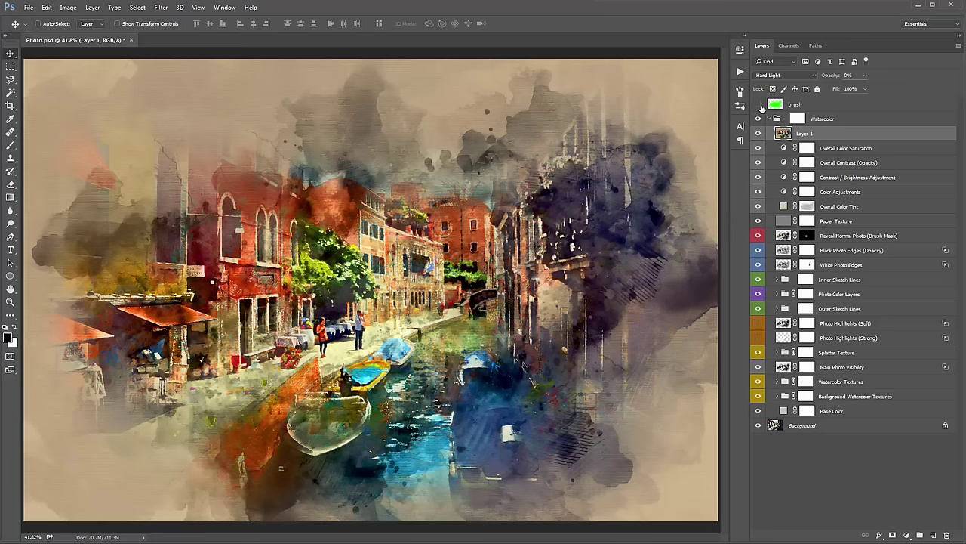
{"action": "left_click_drag", "start_coordinate": [823, 77], "coordinate": [836, 80]}
{"action": "left_click_drag", "start_coordinate": [836, 79], "coordinate": [836, 79]}
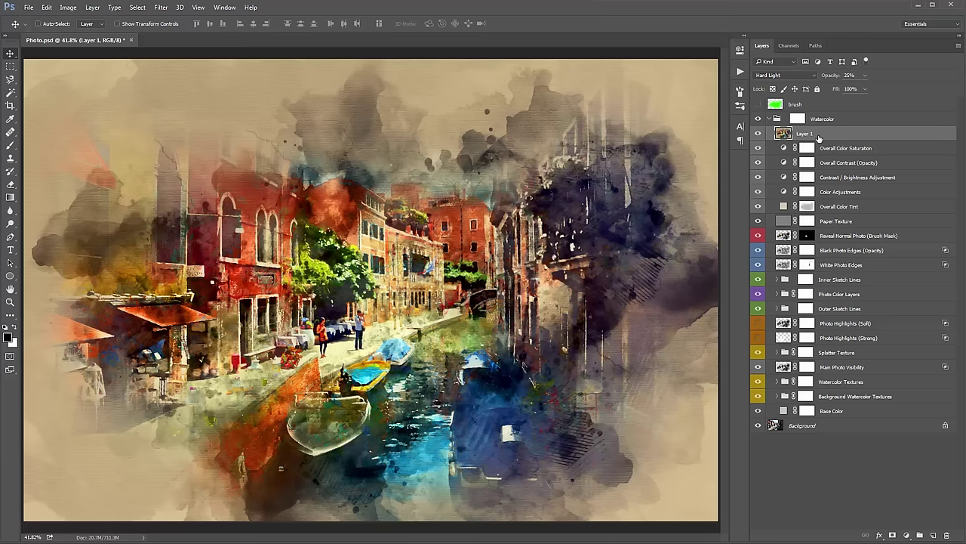
Step: Toggle the merged Hard Light layer's visibility to compare the image with and without it
{"action": "left_click", "coordinate": [760, 136]}
{"action": "left_click", "coordinate": [760, 136]}
{"action": "left_click", "coordinate": [760, 136]}
{"action": "left_click", "coordinate": [760, 136]}
{"action": "left_click", "coordinate": [760, 136]}
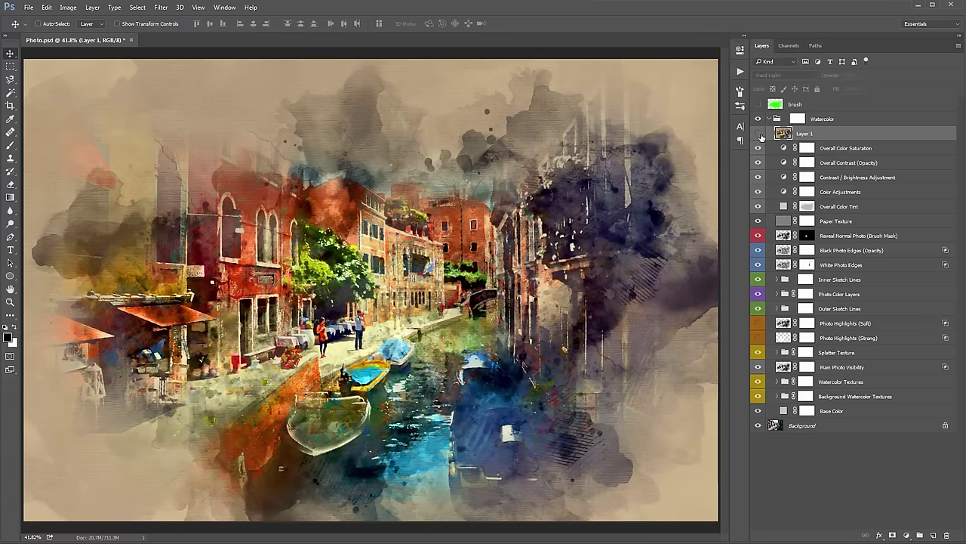
{"action": "left_click", "coordinate": [760, 136]}
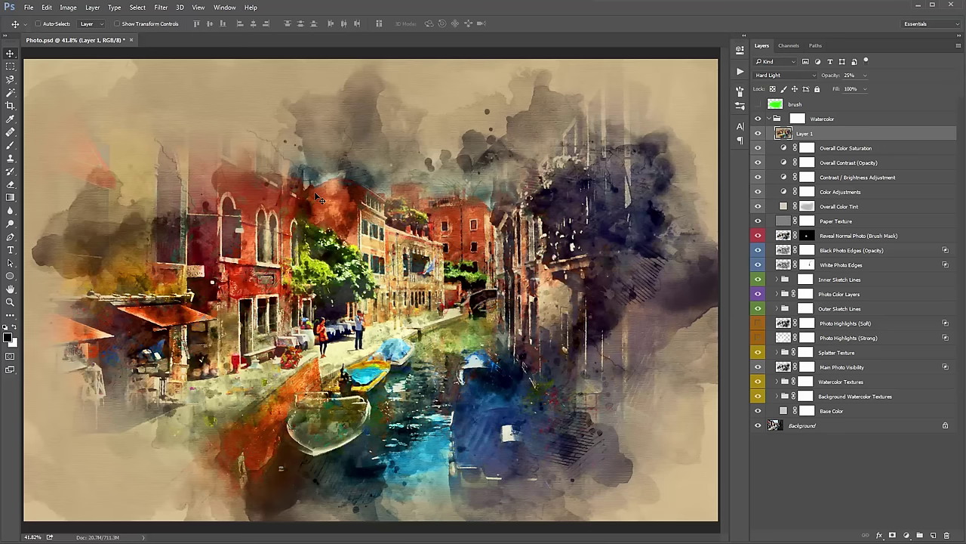
Step: Run the Oil Paint Finish (CS6+ only) action from the Watercolor action set
{"action": "left_click", "coordinate": [739, 72]}
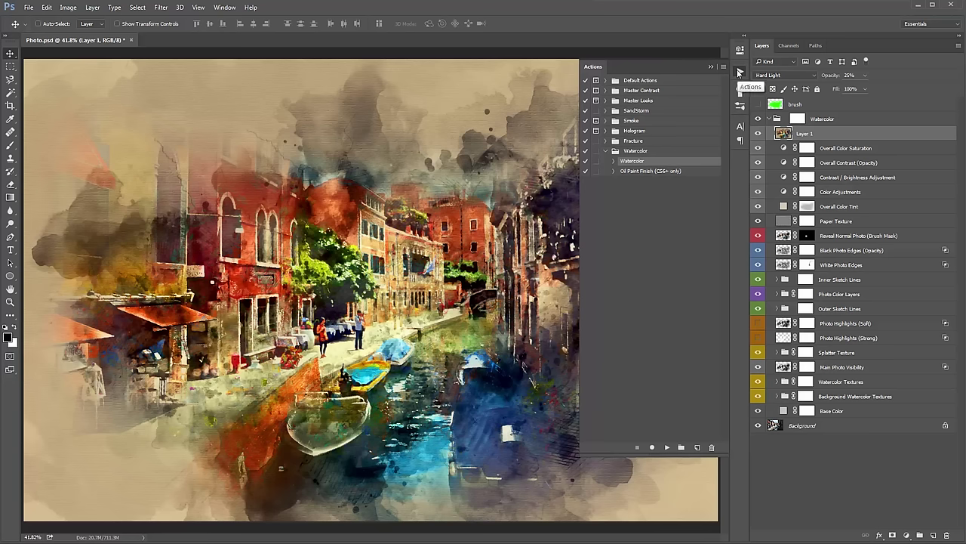
{"action": "left_click", "coordinate": [657, 172]}
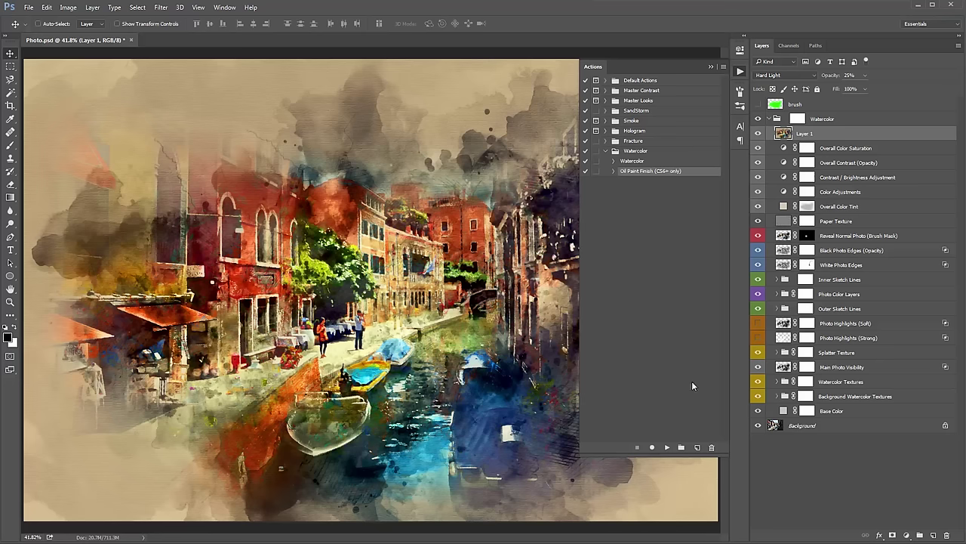
{"action": "left_click", "coordinate": [667, 447]}
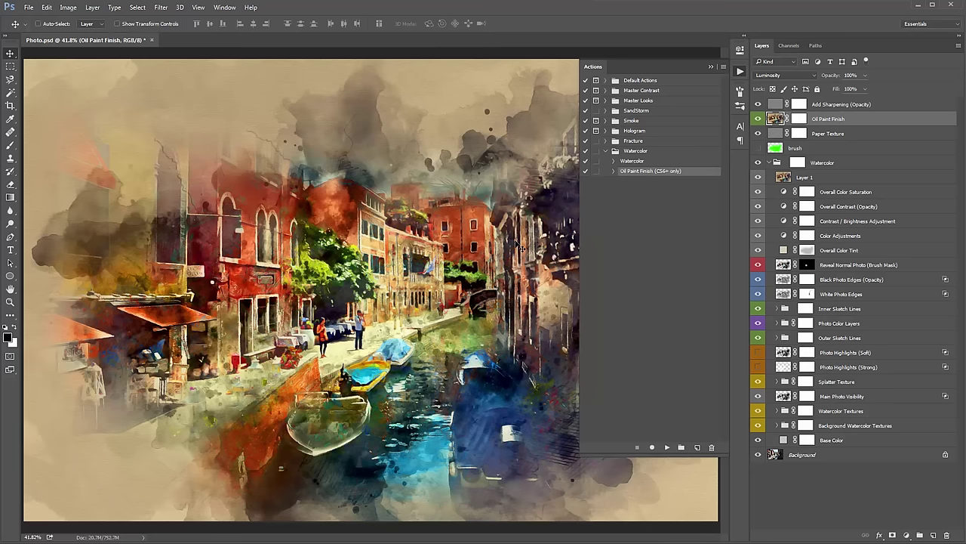
{"action": "left_click", "coordinate": [710, 67]}
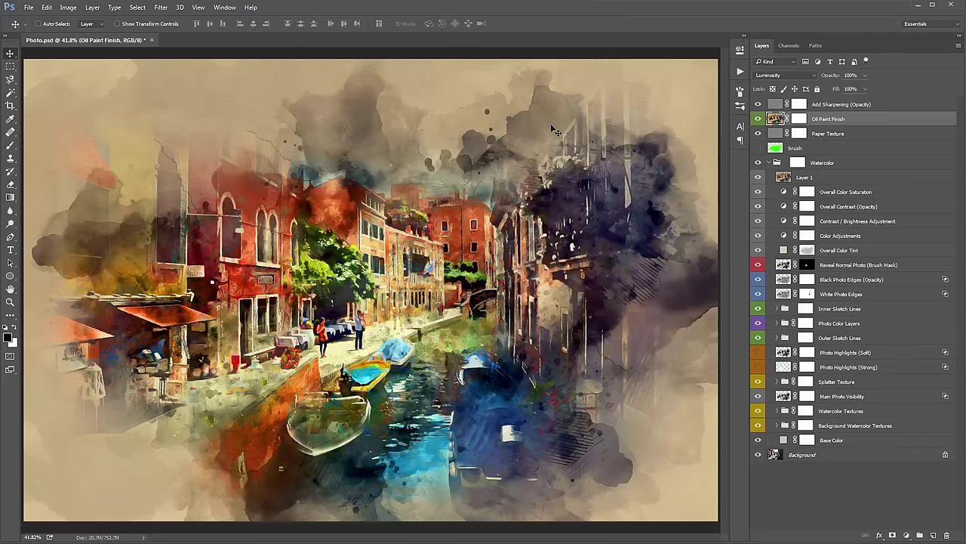
Step: Examine the oil paint brushwork on the buildings, tree, people and boats at 100% zoom
{"action": "left_click", "coordinate": [871, 106]}
{"action": "left_click", "coordinate": [860, 119]}
{"action": "key", "text": "z"}
{"action": "left_click", "coordinate": [378, 288]}
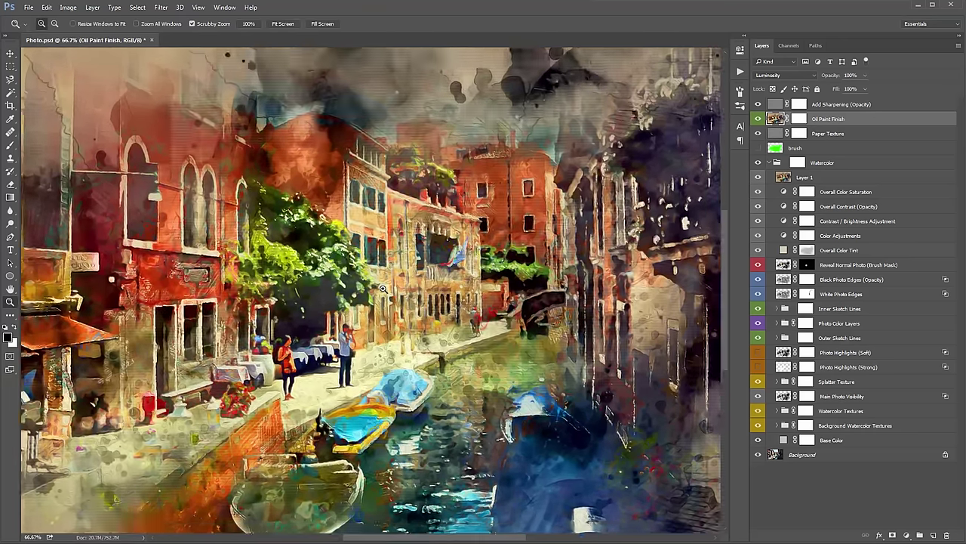
{"action": "left_click", "coordinate": [383, 288]}
{"action": "left_click_drag", "start_coordinate": [382, 288], "coordinate": [405, 261]}
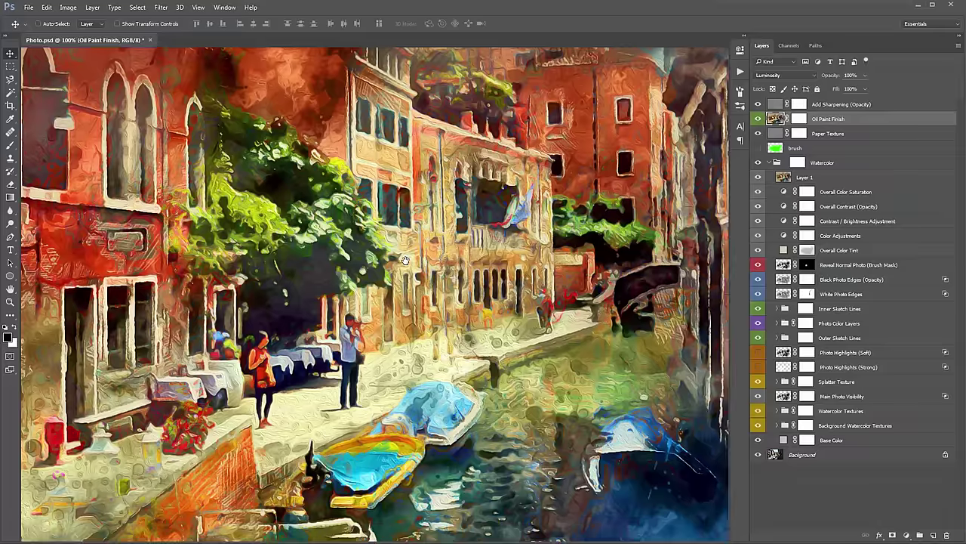
{"action": "key", "text": "Tab"}
{"action": "key", "text": "Tab"}
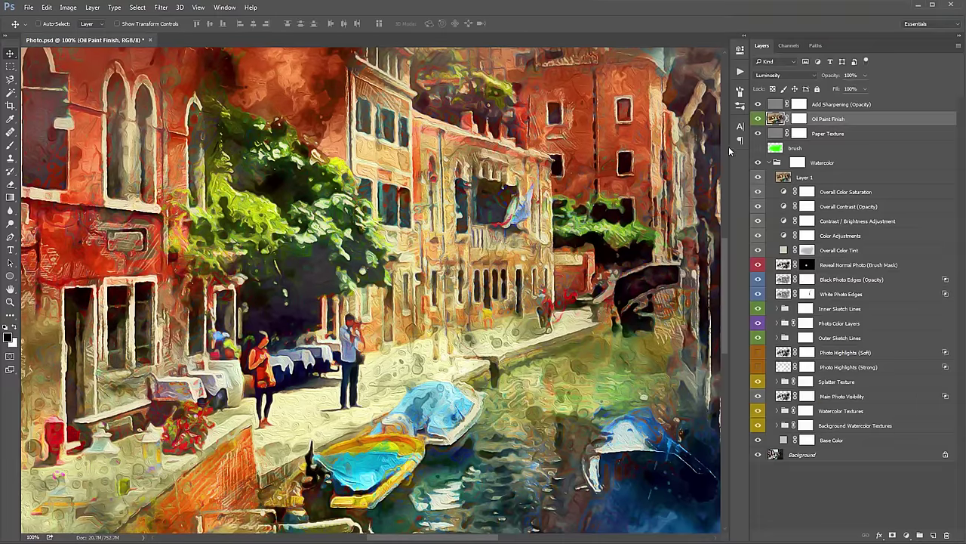
Step: Toggle the Oil Paint Finish layer's visibility to compare the image with and without it
{"action": "left_click", "coordinate": [757, 120]}
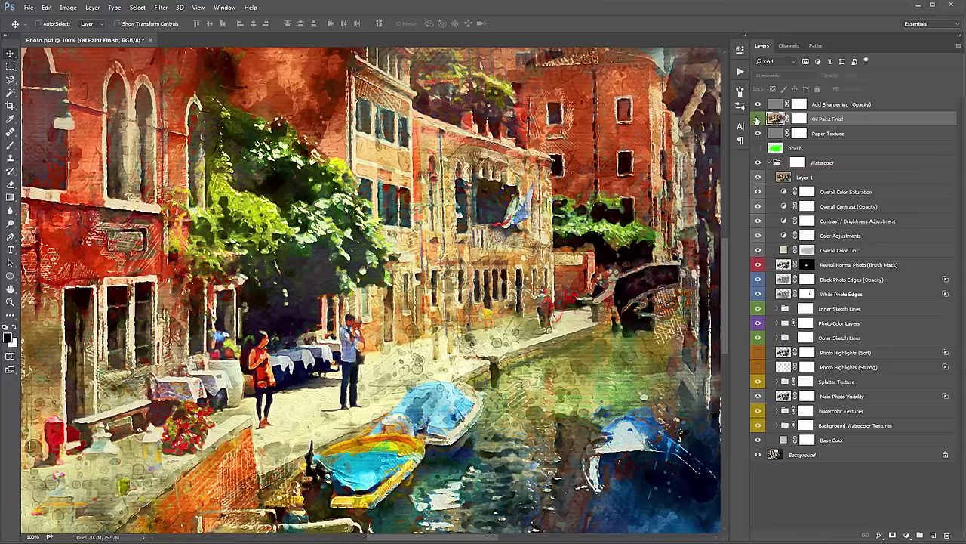
{"action": "left_click", "coordinate": [757, 119]}
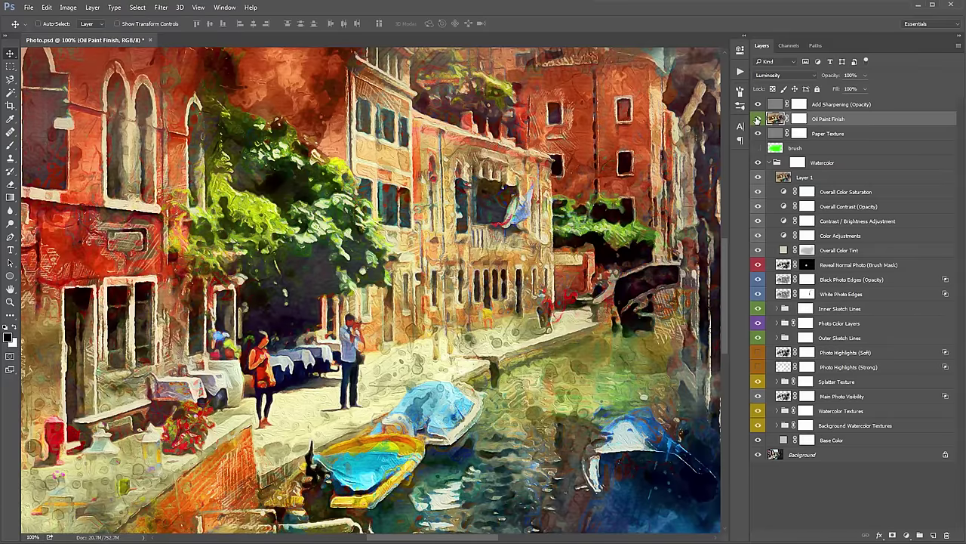
{"action": "left_click", "coordinate": [757, 120]}
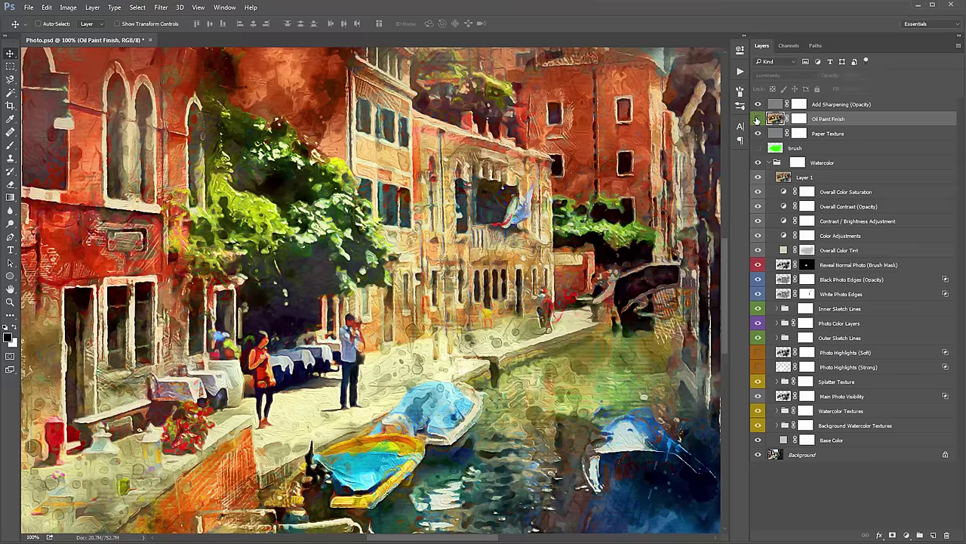
{"action": "left_click", "coordinate": [758, 119]}
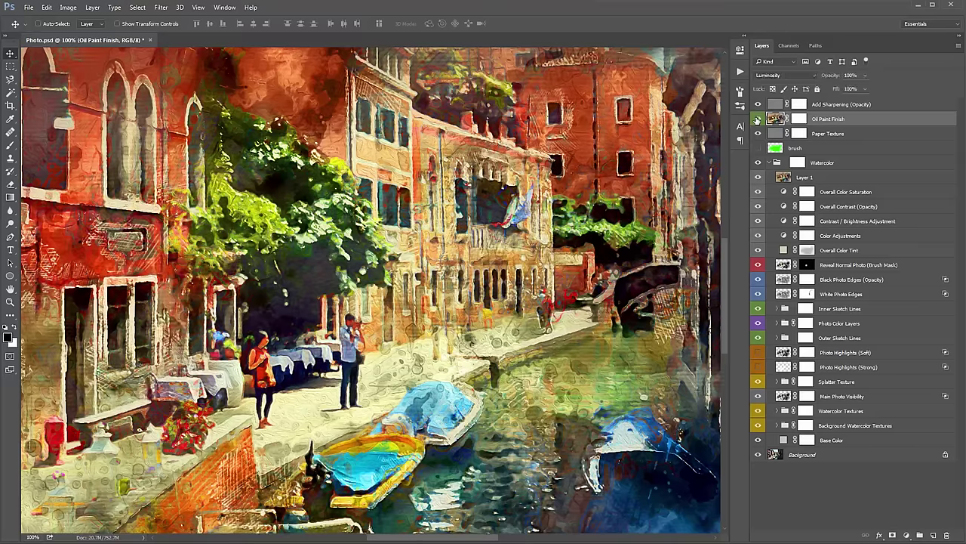
{"action": "key", "text": "ctrl+0"}
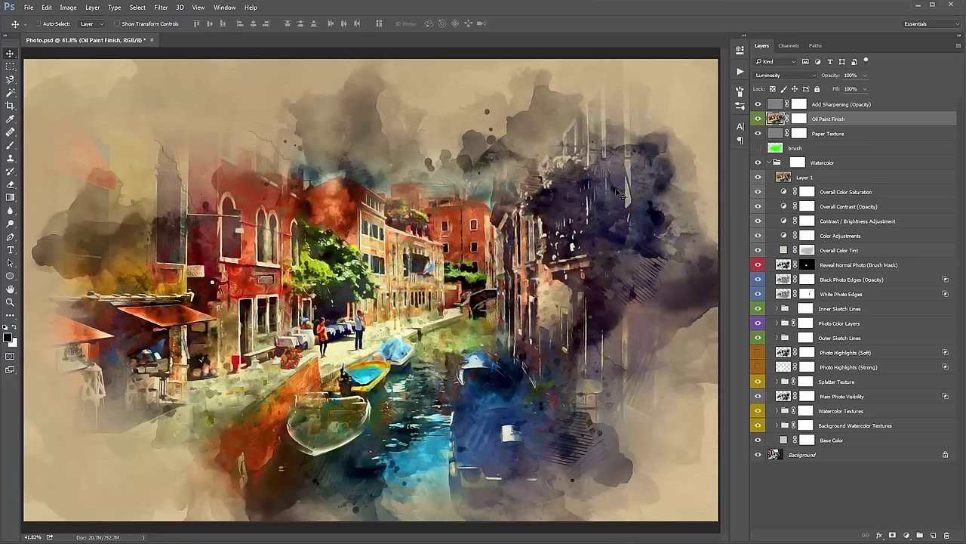
Step: Select the Add Sharpening (Opacity) layer and toggle its visibility to compare the sharpening effect at 50% zoom
{"action": "left_click", "coordinate": [839, 104]}
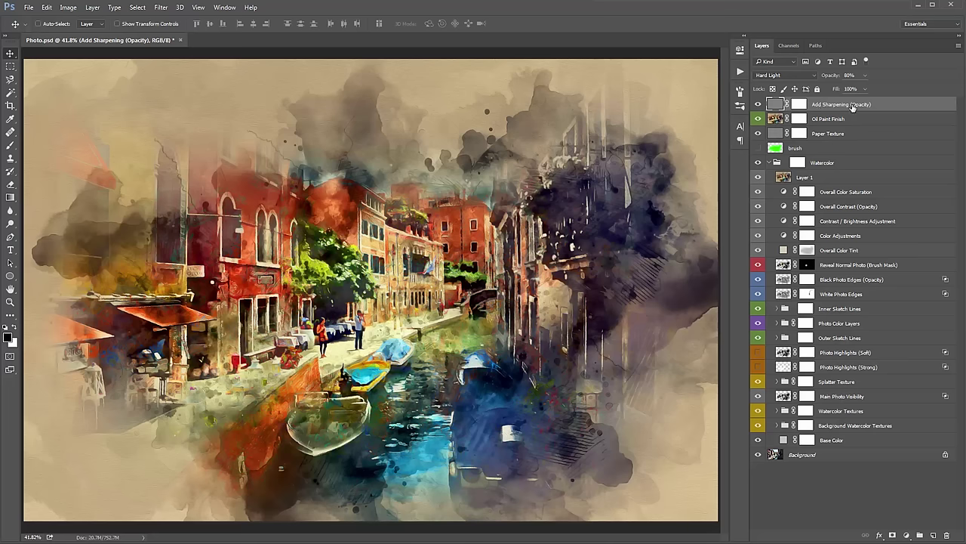
{"action": "left_click", "coordinate": [760, 105]}
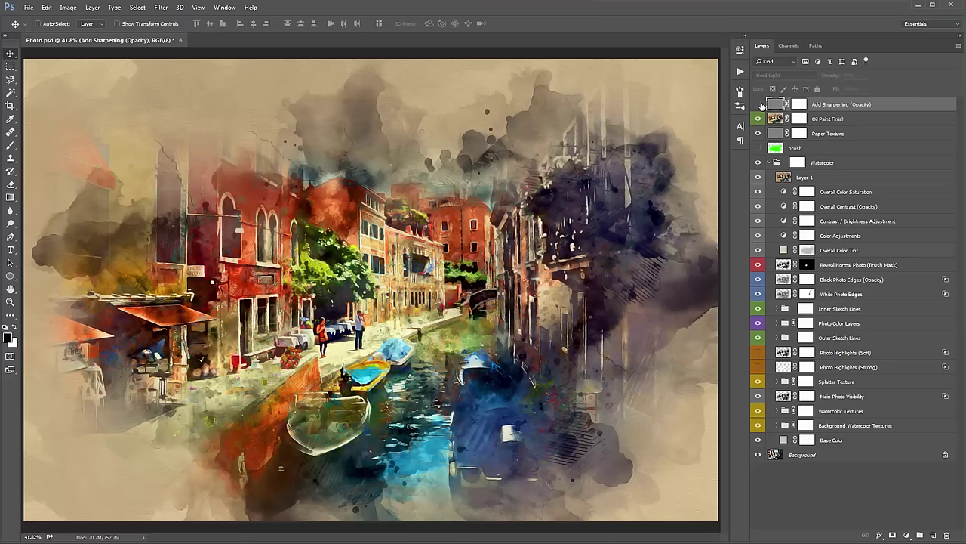
{"action": "left_click", "coordinate": [761, 105]}
{"action": "key", "text": "z"}
{"action": "key", "text": "ctrl+plus"}
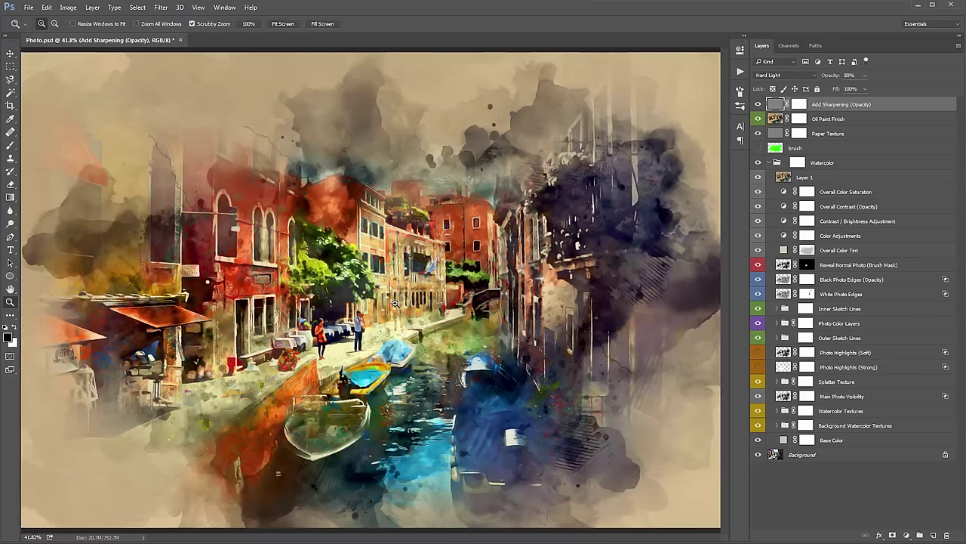
{"action": "key", "text": "v"}
{"action": "left_click", "coordinate": [758, 105]}
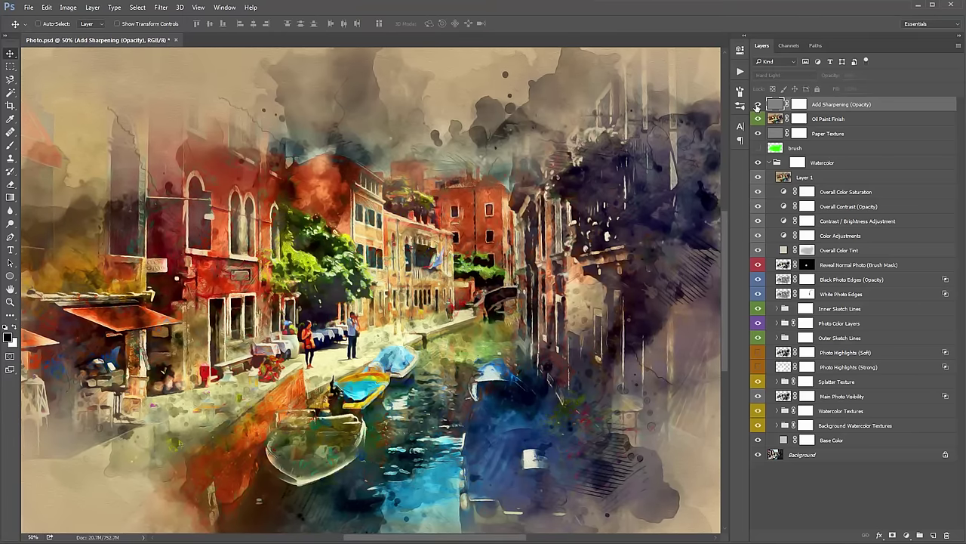
{"action": "left_click", "coordinate": [758, 104]}
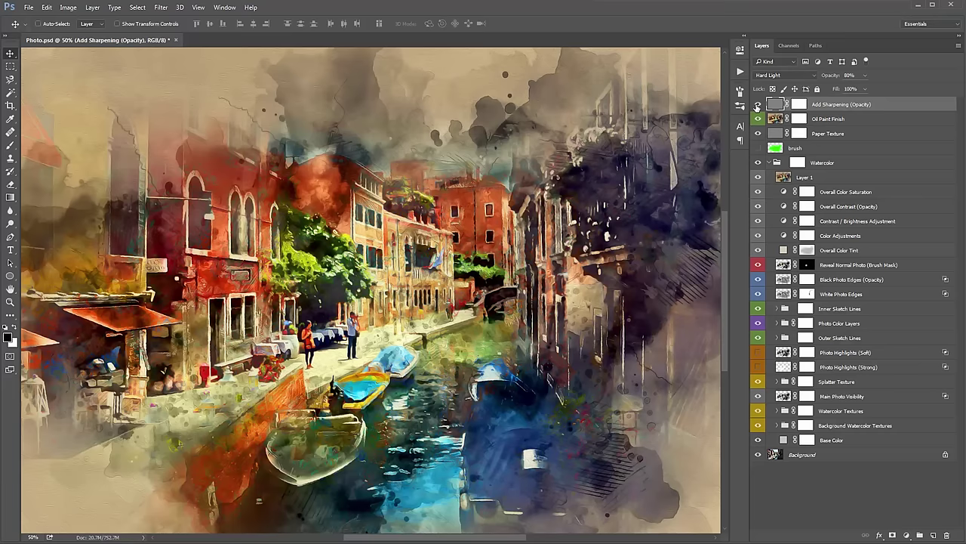
Step: Collapse the Watercolor group and select the Add Sharpening (Opacity) layer
{"action": "left_click", "coordinate": [838, 133]}
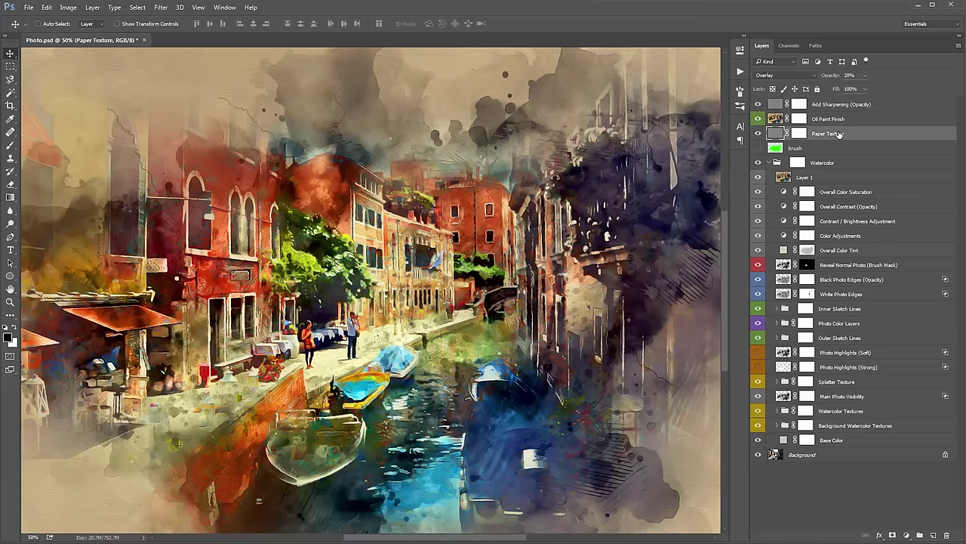
{"action": "left_click", "coordinate": [771, 163]}
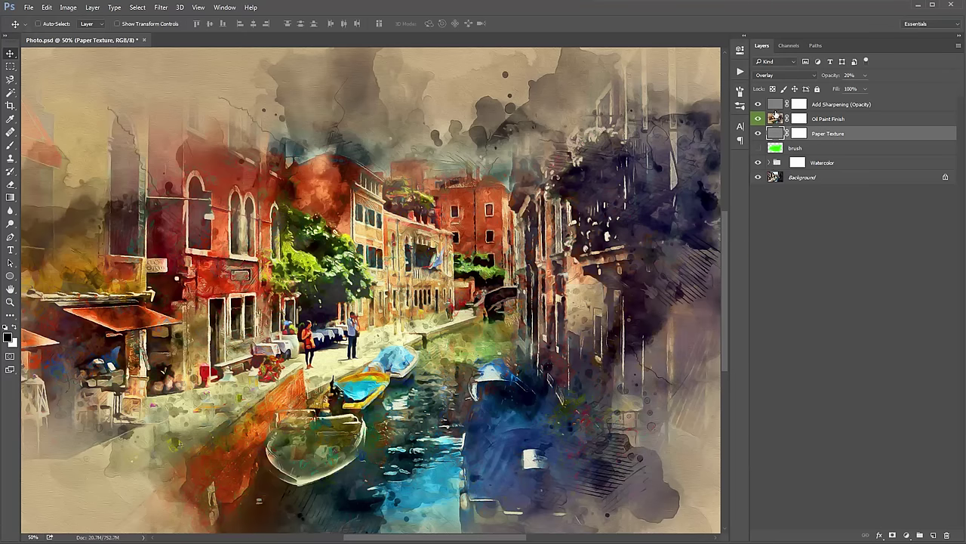
{"action": "left_click", "coordinate": [826, 107]}
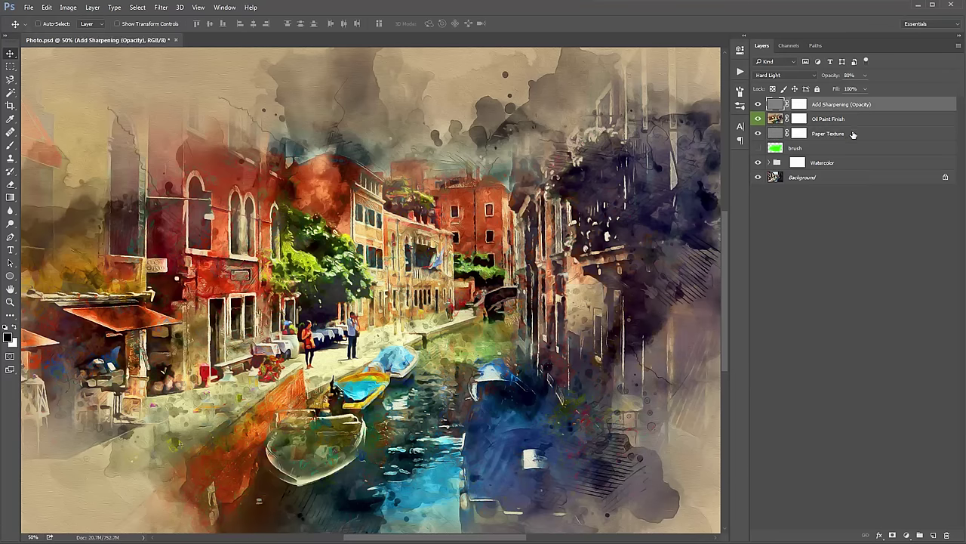
{"action": "mouse_move", "coordinate": [758, 105]}
{"action": "left_mouse_down"}
{"action": "mouse_move", "coordinate": [758, 135]}
{"action": "mouse_move", "coordinate": [758, 105]}
{"action": "left_mouse_up"}
Step: Review the Oil Paint Finish action alongside its generated layer and the contents of the Watercolor group
{"action": "left_click", "coordinate": [740, 71]}
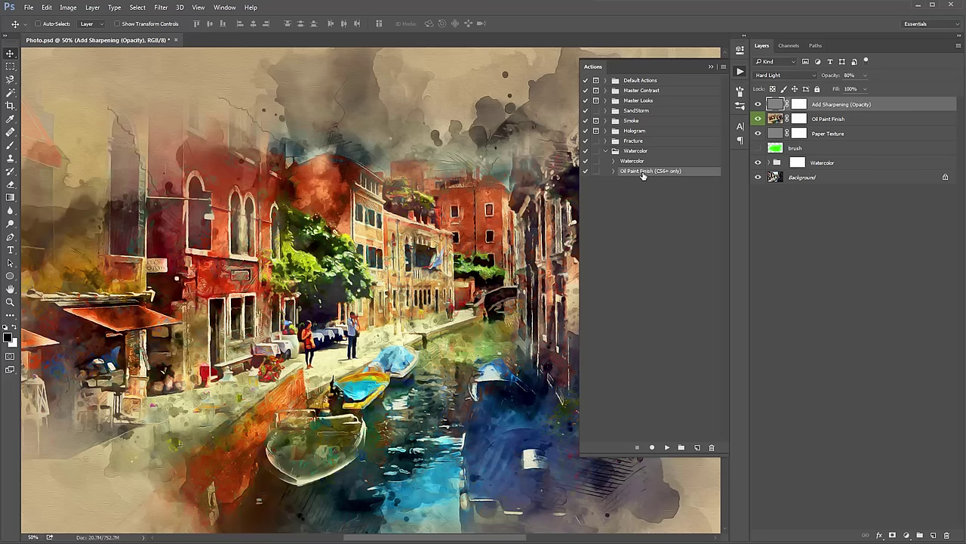
{"action": "left_click", "coordinate": [823, 119]}
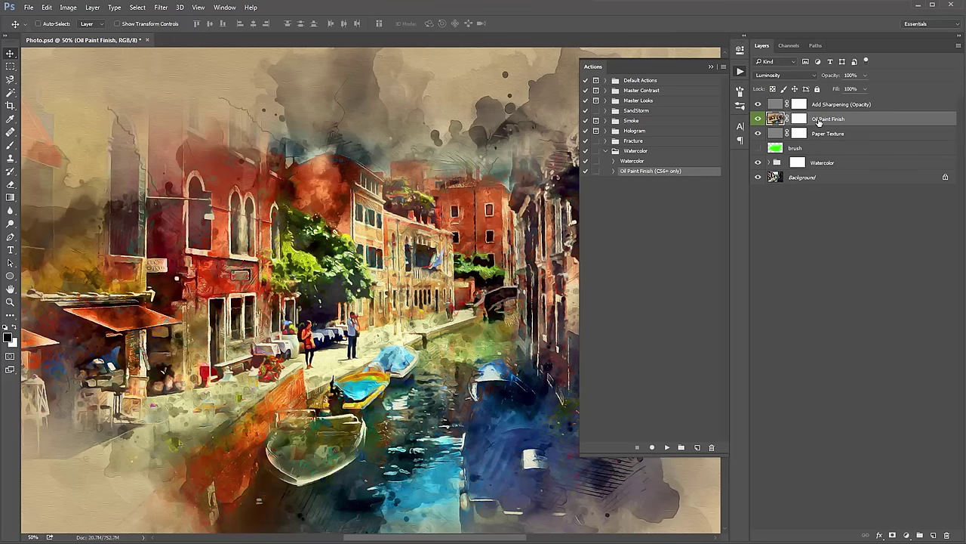
{"action": "left_click", "coordinate": [769, 162]}
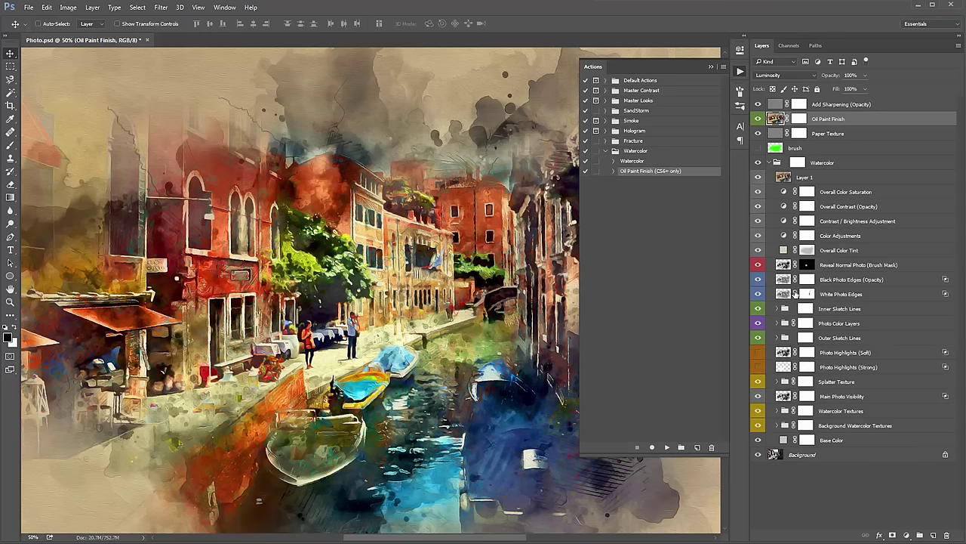
{"action": "left_click", "coordinate": [770, 162]}
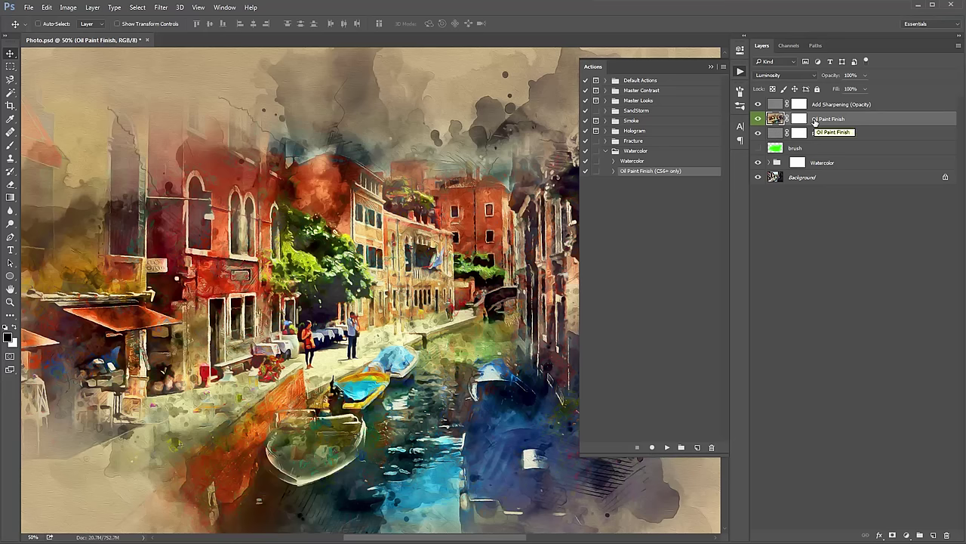
{"action": "left_click", "coordinate": [711, 67]}
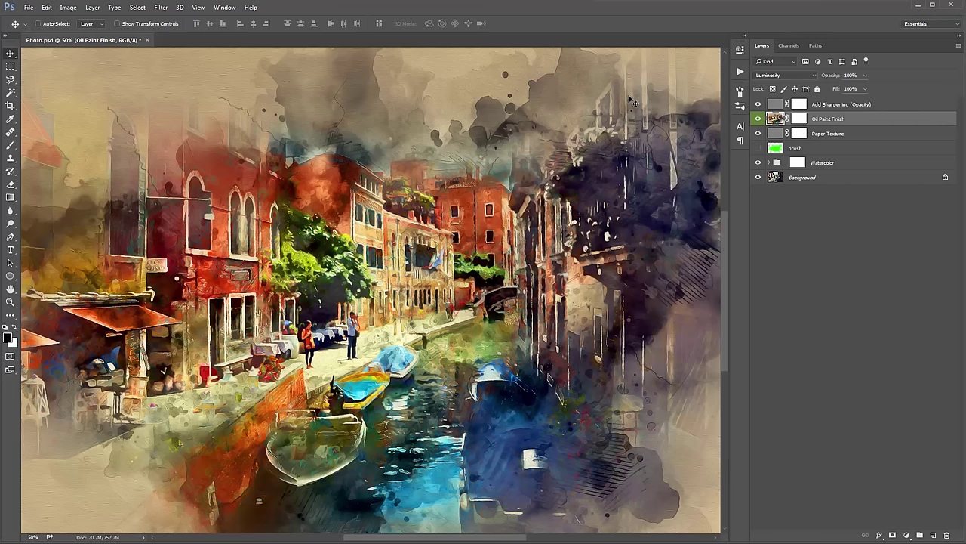
Step: Move the Paper Texture layer above Add Sharpening (Opacity) in the layer stack
{"action": "left_click", "coordinate": [828, 135]}
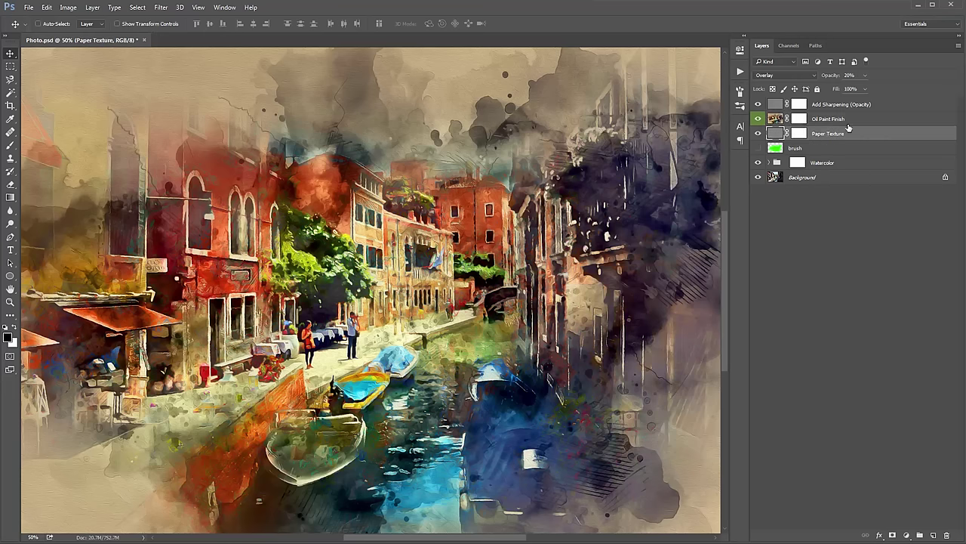
{"action": "left_click_drag", "start_coordinate": [823, 136], "coordinate": [833, 99]}
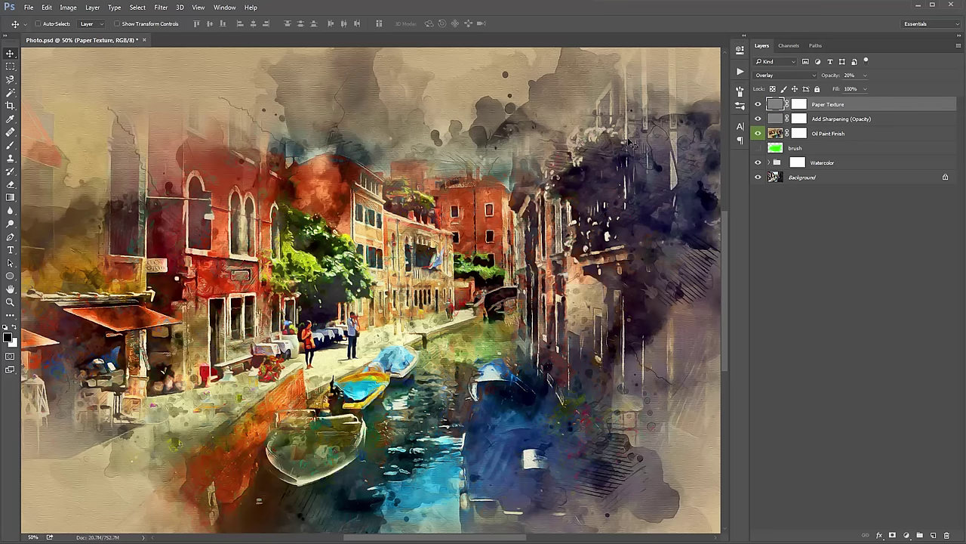
{"action": "key", "text": "ctrl+0"}
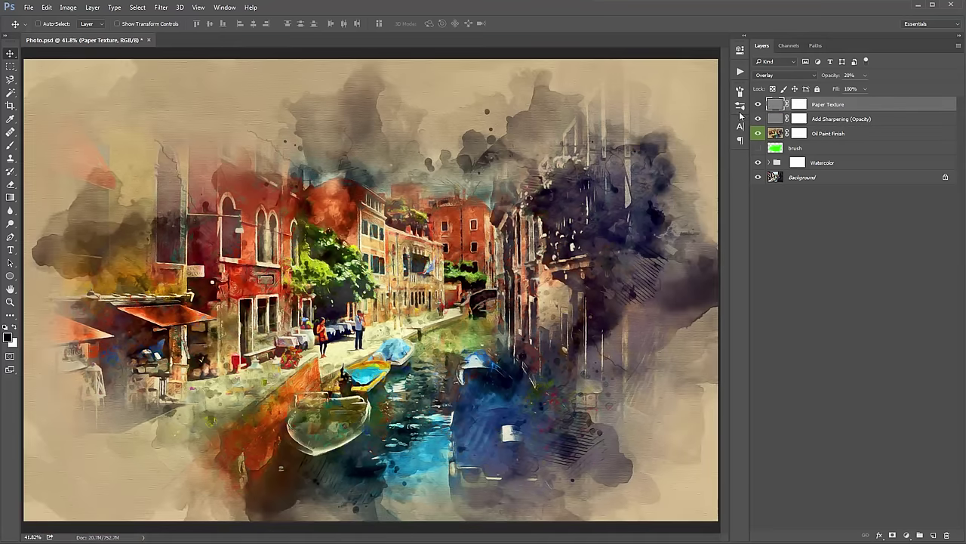
Step: Group all layers from Paper Texture through Watercolor, and toggle the group's visibility to compare the effect with the original photo
{"action": "left_click", "coordinate": [832, 164], "text": "shift"}
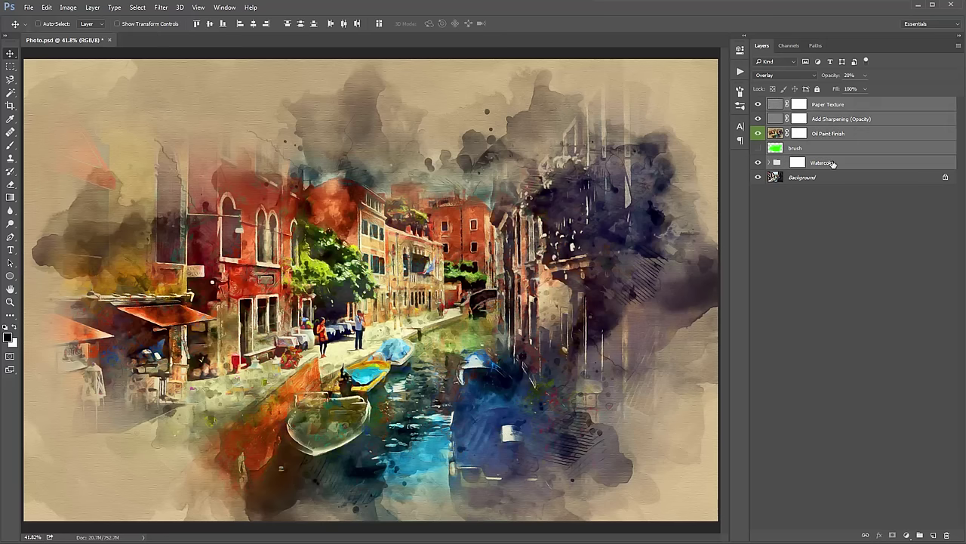
{"action": "left_click", "coordinate": [822, 109]}
{"action": "left_click", "coordinate": [840, 162], "text": "shift"}
{"action": "key", "text": "ctrl"}
{"action": "key", "text": "ctrl+g"}
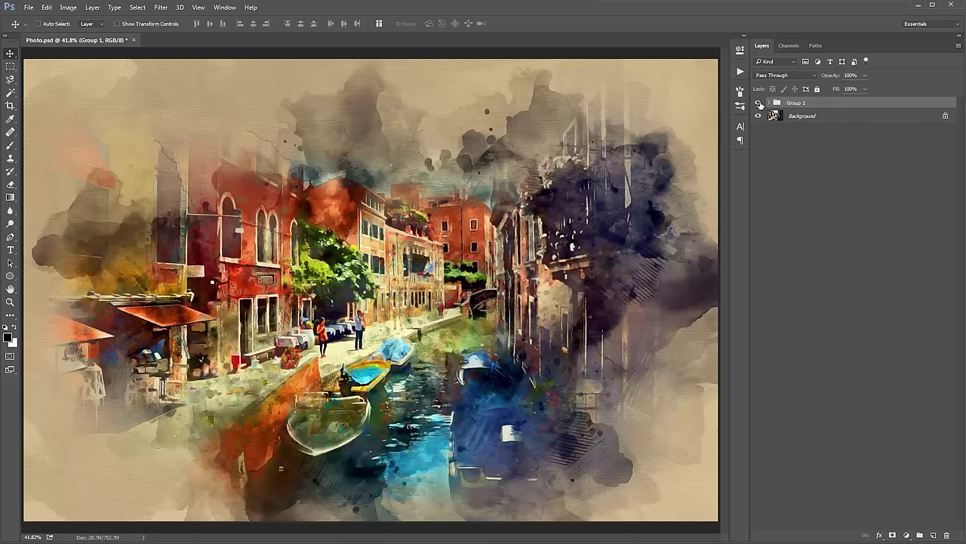
{"action": "left_click", "coordinate": [759, 103]}
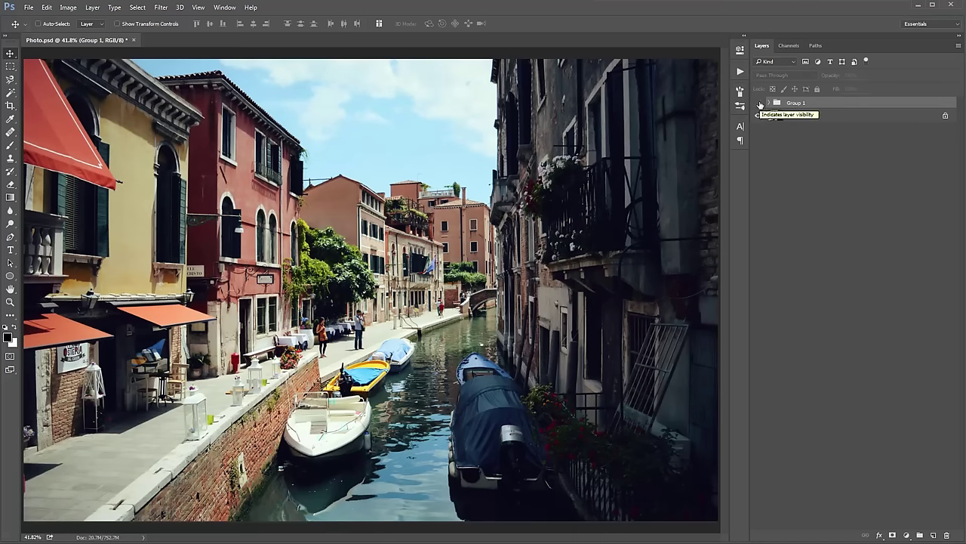
{"action": "left_click", "coordinate": [758, 103]}
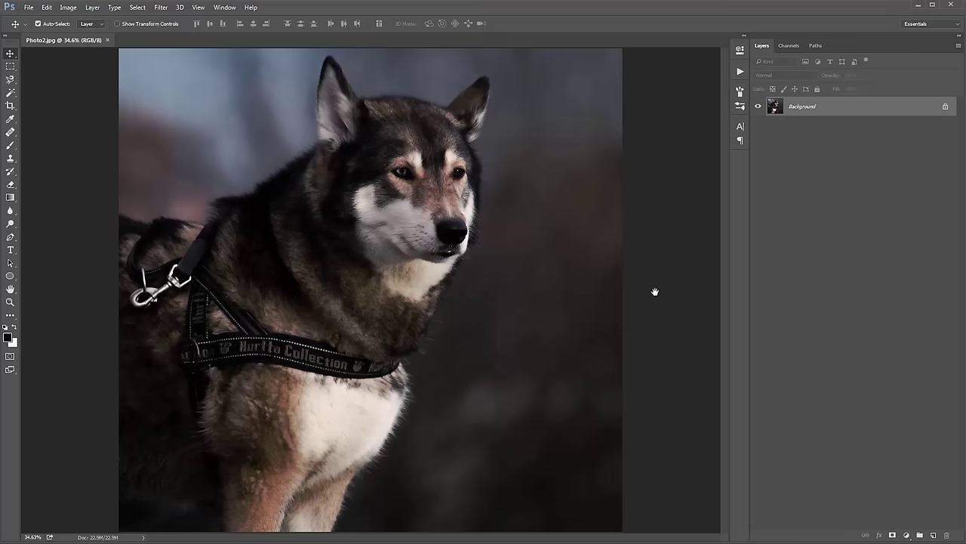
Step: Create a new layer named brush above the Background in Photo2.jpg and activate the Brush tool
{"action": "key", "text": "ctrl+shift+n"}
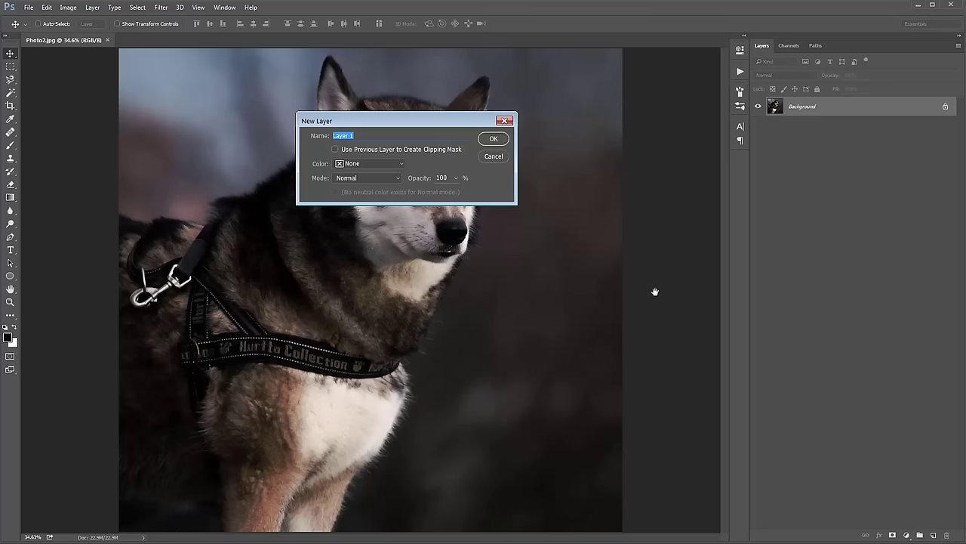
{"action": "type", "text": "brush"}
{"action": "left_click", "coordinate": [493, 139]}
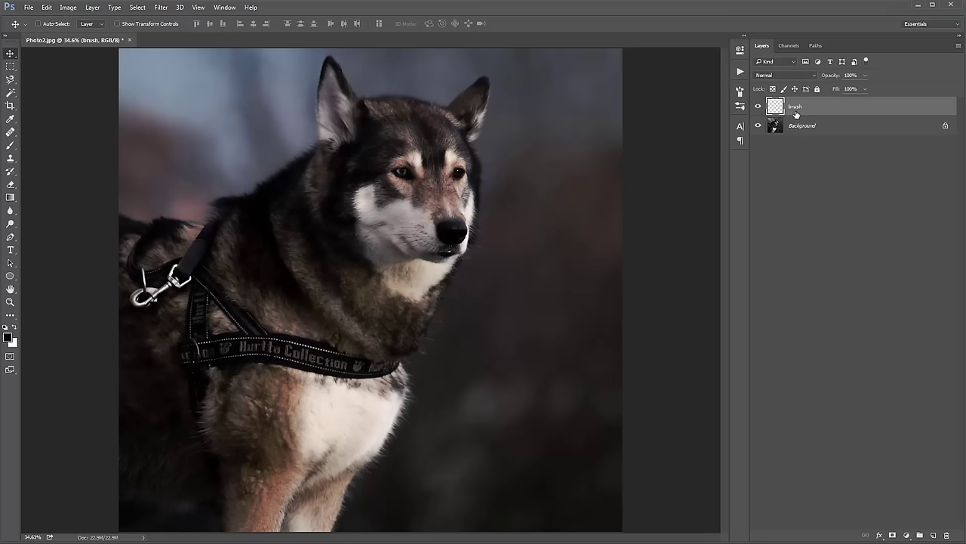
{"action": "key", "text": "b"}
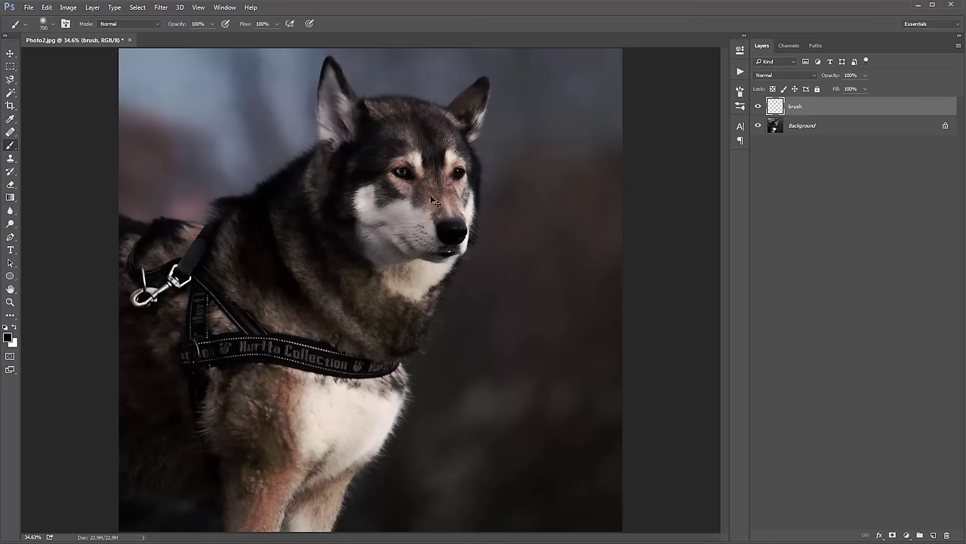
Step: Set the foreground color to a bright, fully saturated red for painting on the brush layer
{"action": "left_click", "coordinate": [9, 337]}
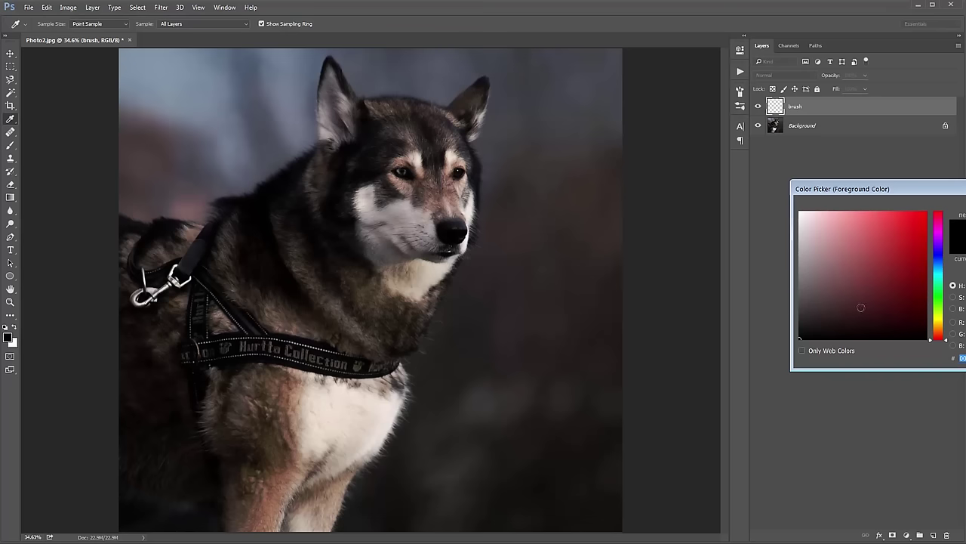
{"action": "left_click", "coordinate": [926, 213]}
{"action": "key", "text": "Return"}
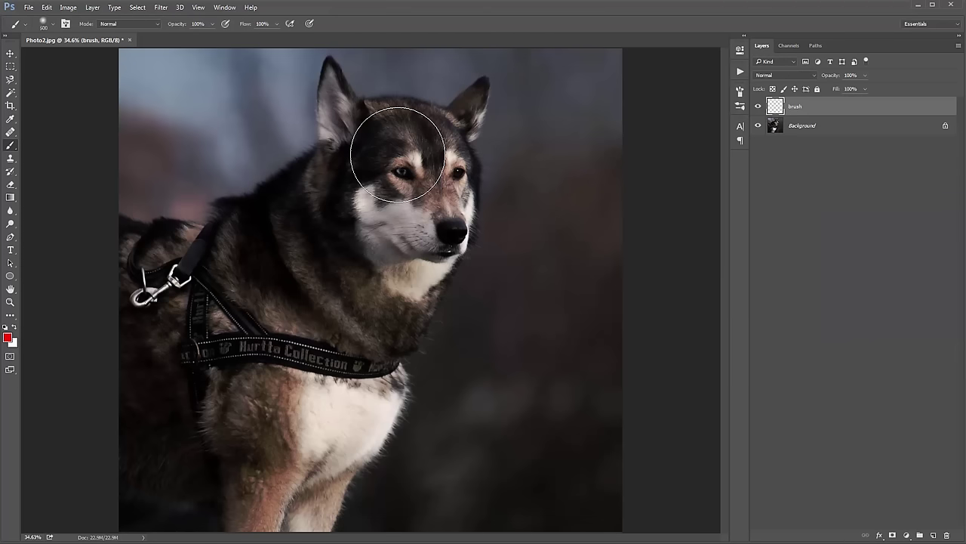
Step: Paint red over the dog's forehead, cheek and right-hand ear on the brush layer, adjusting the soft brush size to fit
{"action": "key", "text": "bracketleft"}
{"action": "key", "text": "bracketleft"}
{"action": "mouse_move", "coordinate": [398, 155]}
{"action": "left_mouse_down"}
{"action": "mouse_move", "coordinate": [425, 172]}
{"action": "mouse_move", "coordinate": [423, 157]}
{"action": "mouse_move", "coordinate": [482, 89]}
{"action": "mouse_move", "coordinate": [435, 143]}
{"action": "mouse_move", "coordinate": [469, 99]}
{"action": "mouse_move", "coordinate": [461, 137]}
{"action": "mouse_move", "coordinate": [475, 94]}
{"action": "mouse_move", "coordinate": [417, 183]}
{"action": "mouse_move", "coordinate": [425, 143]}
{"action": "mouse_move", "coordinate": [398, 152]}
{"action": "mouse_move", "coordinate": [418, 134]}
{"action": "mouse_move", "coordinate": [362, 168]}
{"action": "mouse_move", "coordinate": [368, 138]}
{"action": "mouse_move", "coordinate": [429, 131]}
{"action": "mouse_move", "coordinate": [374, 112]}
{"action": "mouse_move", "coordinate": [422, 121]}
{"action": "left_mouse_up"}
{"action": "key", "text": "bracketright"}
{"action": "key", "text": "bracketright"}
{"action": "key", "text": "bracketright"}
{"action": "key", "text": "bracketright"}
{"action": "key", "text": "bracketleft"}
{"action": "key", "text": "bracketleft"}
{"action": "key", "text": "bracketleft"}
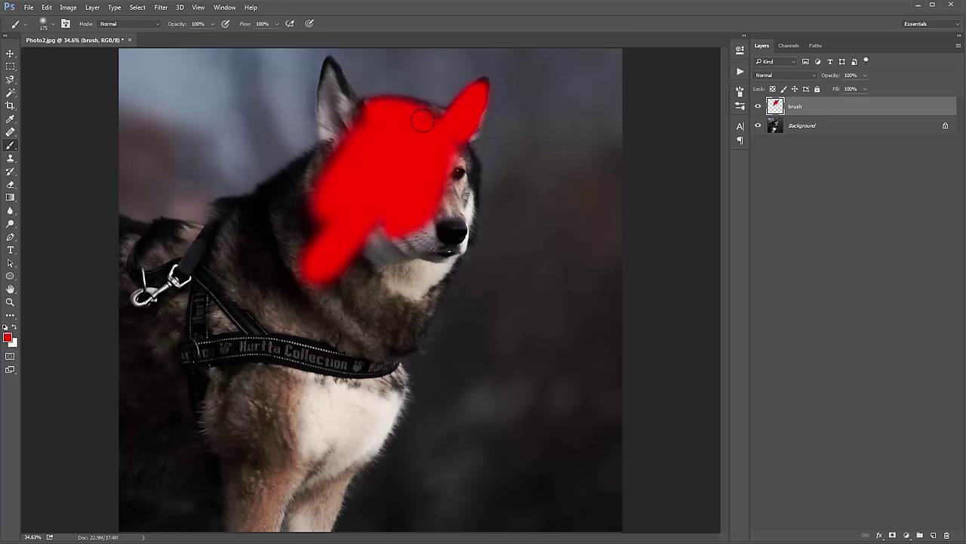
Step: Paint the dog's left-hand ear red with a smaller brush, keeping within the ear's outline
{"action": "key", "text": "bracketleft"}
{"action": "key", "text": "bracketleft"}
{"action": "key", "text": "bracketleft"}
{"action": "key", "text": "bracketleft"}
{"action": "mouse_move", "coordinate": [328, 69]}
{"action": "left_mouse_down"}
{"action": "mouse_move", "coordinate": [330, 145]}
{"action": "mouse_move", "coordinate": [327, 84]}
{"action": "mouse_move", "coordinate": [332, 147]}
{"action": "mouse_move", "coordinate": [334, 86]}
{"action": "mouse_move", "coordinate": [346, 109]}
{"action": "left_mouse_up"}
{"action": "key", "text": "bracketright"}
{"action": "key", "text": "bracketright"}
{"action": "key", "text": "bracketright"}
{"action": "key", "text": "bracketright"}
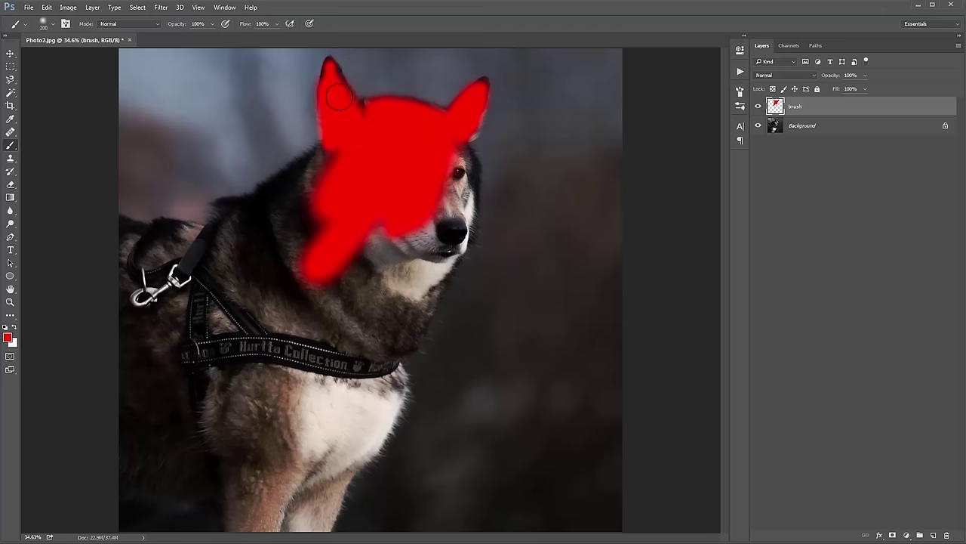
Step: Enlarge the brush to 700 px and paint red over the dog's lower cheek and throat down towards the harness
{"action": "key", "text": "bracketright"}
{"action": "key", "text": "bracketright"}
{"action": "key", "text": "bracketright"}
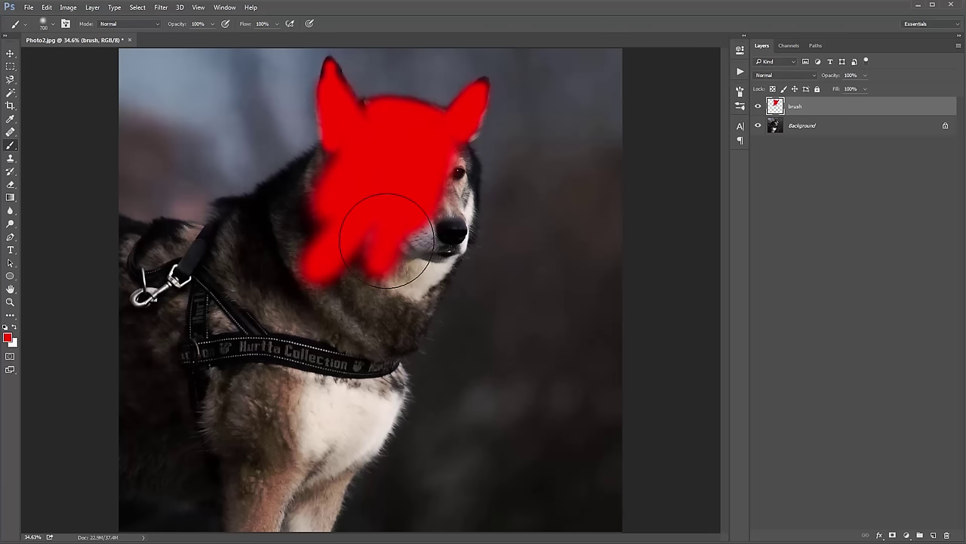
{"action": "key", "text": "bracketright"}
{"action": "key", "text": "bracketright"}
{"action": "key", "text": "bracketright"}
{"action": "key", "text": "bracketright"}
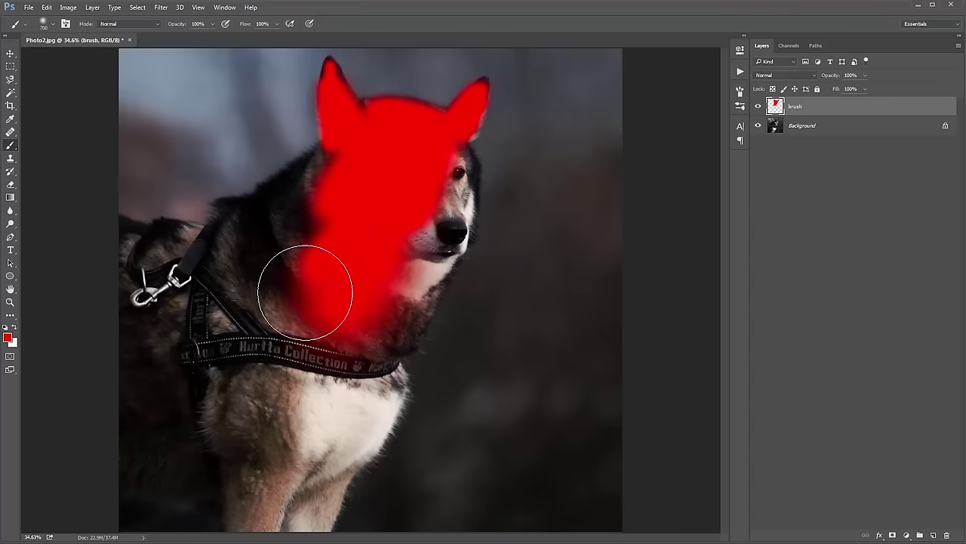
Step: Cover the dog's neck in red and fill the edge behind the left-hand ear with a brush of 100 to 200 px
{"action": "key", "text": "bracketleft"}
{"action": "key", "text": "bracketleft"}
{"action": "key", "text": "bracketleft"}
{"action": "key", "text": "bracketleft"}
{"action": "key", "text": "bracketleft"}
{"action": "key", "text": "bracketleft"}
{"action": "key", "text": "bracketleft"}
{"action": "key", "text": "bracketleft"}
{"action": "key", "text": "bracketleft"}
{"action": "key", "text": "bracketleft"}
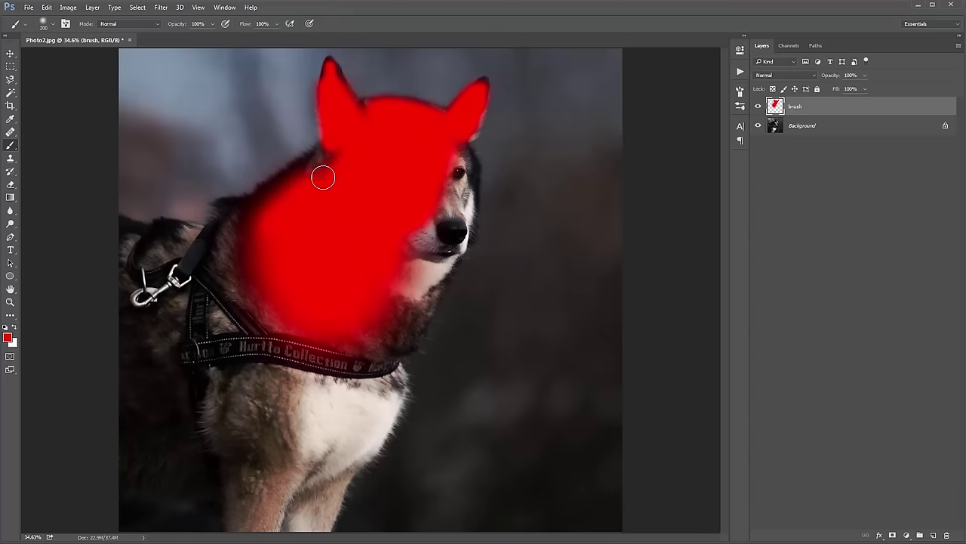
{"action": "key", "text": "bracketright"}
{"action": "key", "text": "bracketright"}
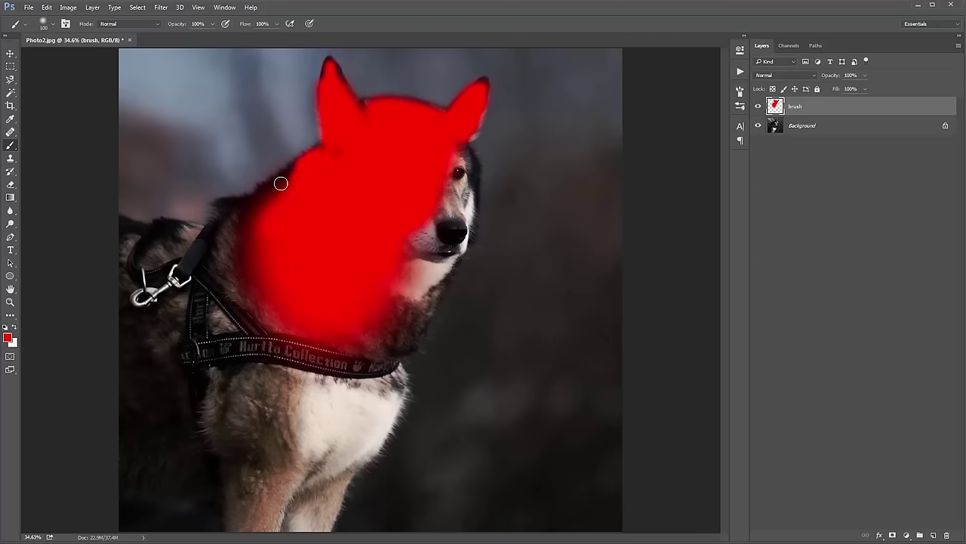
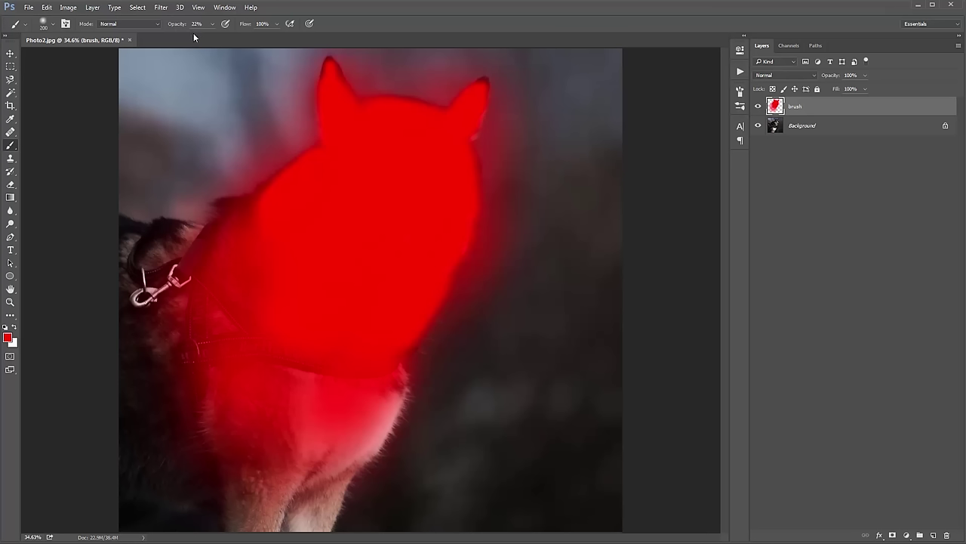
Step: Restore the brush opacity to 100% and run the Watercolor action on Photo2
{"action": "key", "text": "0"}
{"action": "left_click", "coordinate": [743, 74]}
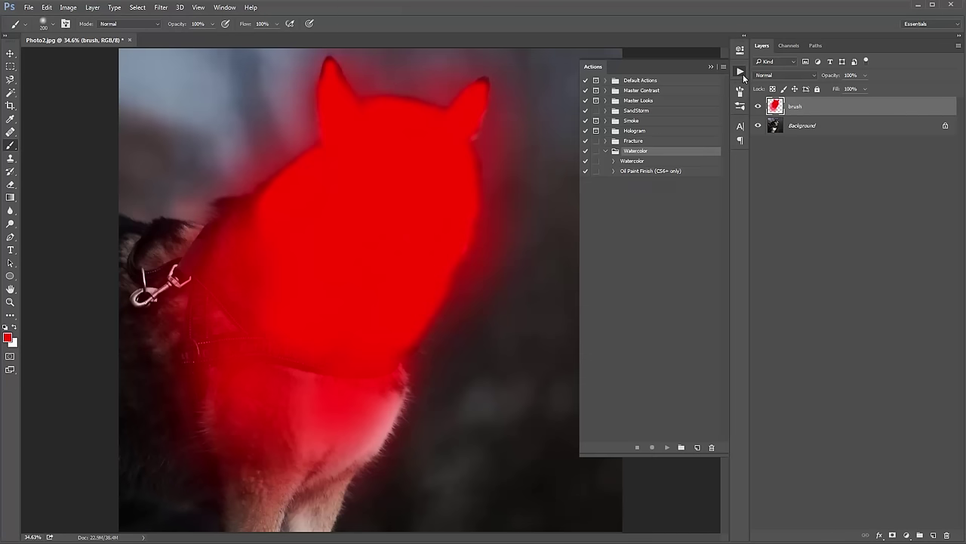
{"action": "left_click", "coordinate": [633, 163]}
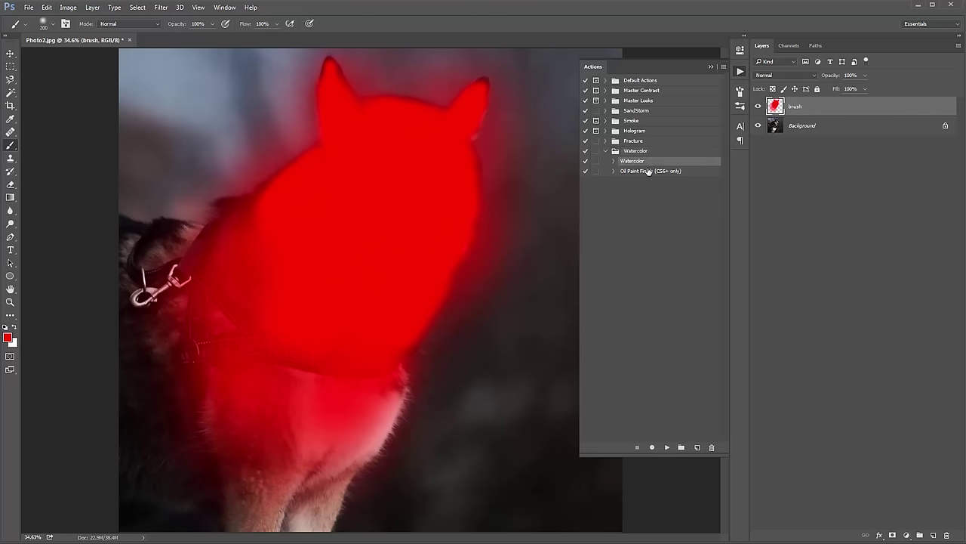
{"action": "left_click", "coordinate": [615, 163]}
{"action": "left_click", "coordinate": [614, 163]}
{"action": "left_click", "coordinate": [614, 163]}
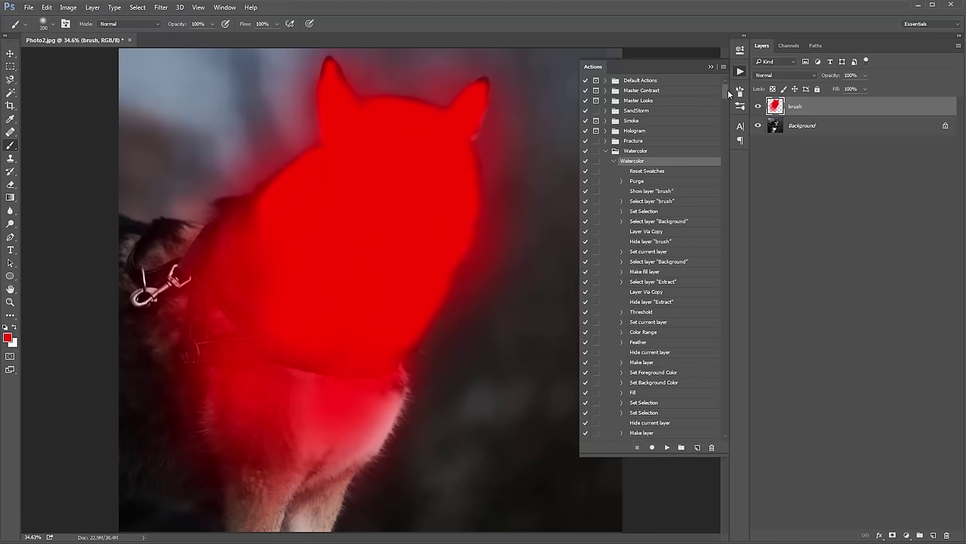
{"action": "mouse_move", "coordinate": [728, 90]}
{"action": "left_mouse_down"}
{"action": "mouse_move", "coordinate": [723, 155]}
{"action": "mouse_move", "coordinate": [723, 89]}
{"action": "left_mouse_up"}
{"action": "left_click", "coordinate": [666, 447]}
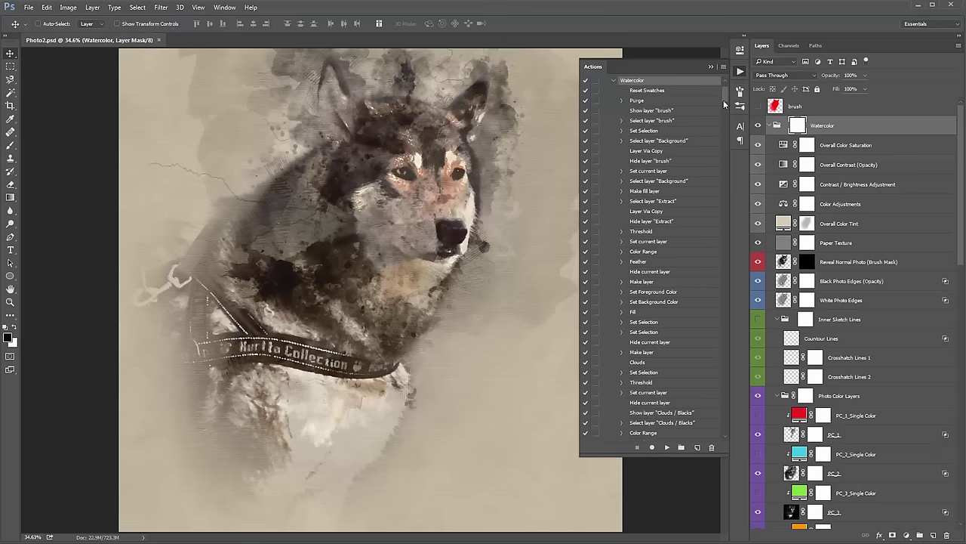
Step: Close the actions list and collapse the Watercolor group together with all its nested groups
{"action": "left_click", "coordinate": [710, 68]}
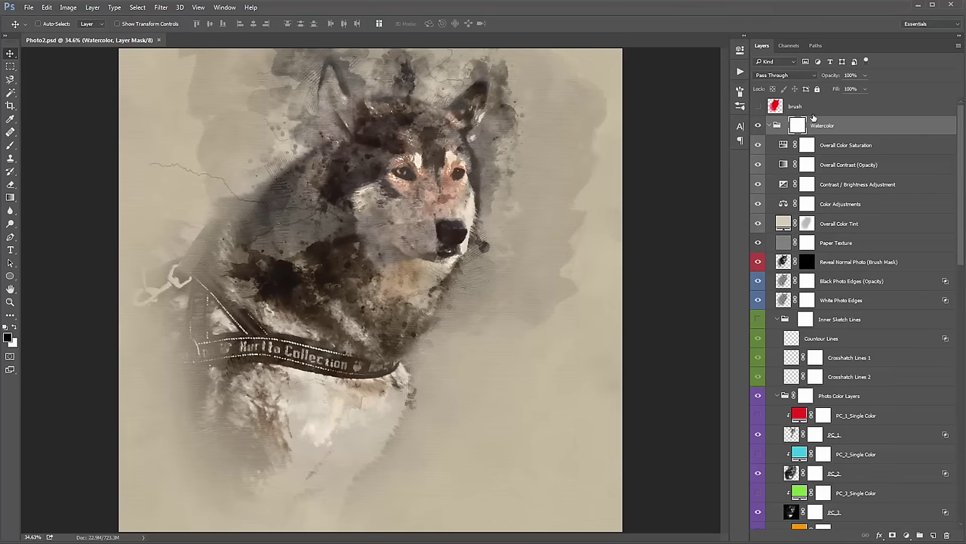
{"action": "left_click", "coordinate": [854, 132]}
{"action": "scroll", "coordinate": [811, 139], "scroll_direction": "down", "scroll_amount": 2}
{"action": "scroll", "coordinate": [811, 138], "scroll_direction": "up", "scroll_amount": 2}
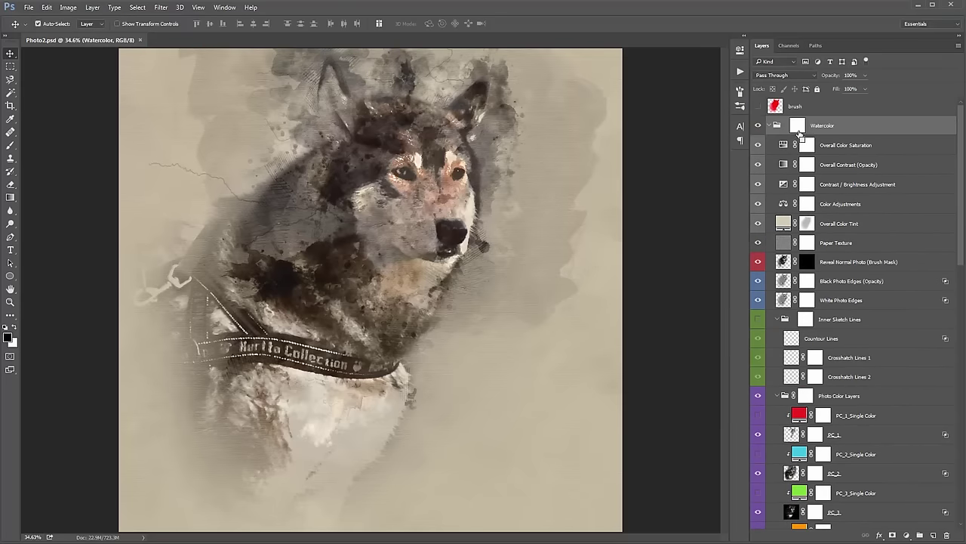
{"action": "left_click", "coordinate": [771, 125]}
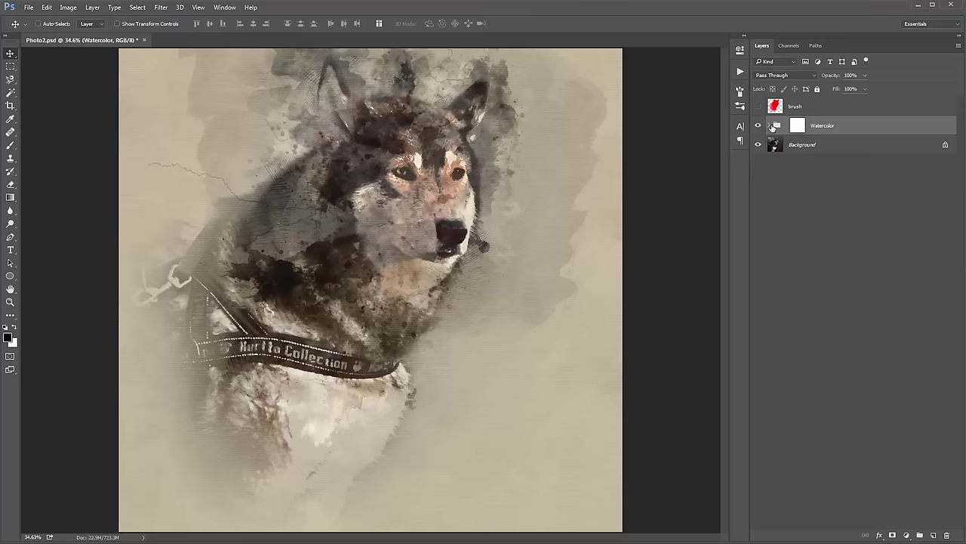
{"action": "left_click", "coordinate": [771, 125]}
{"action": "left_click", "coordinate": [771, 126]}
{"action": "left_click", "coordinate": [770, 125]}
{"action": "left_click", "coordinate": [771, 125]}
Step: Toggle the Watercolor group's visibility to compare the effect with the original dog photo
{"action": "left_click", "coordinate": [759, 126]}
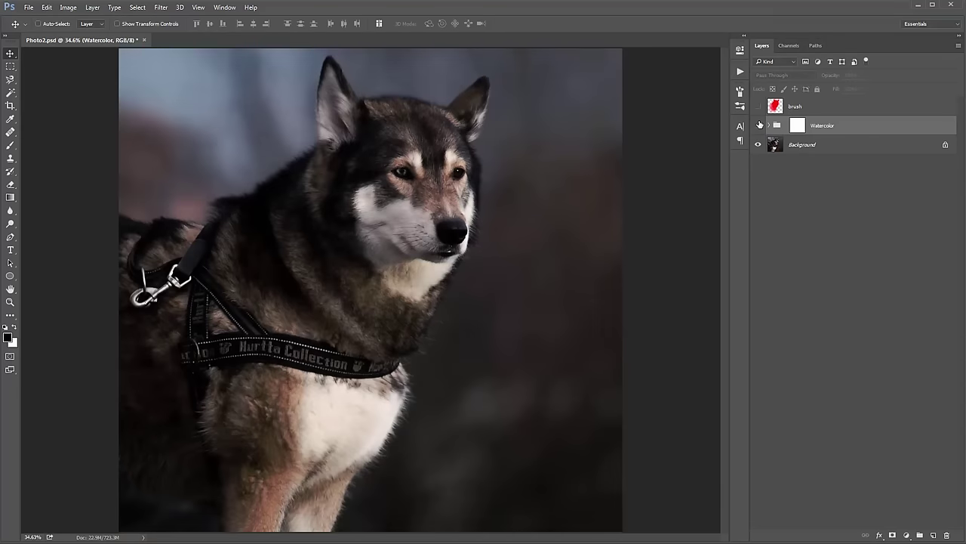
{"action": "left_click", "coordinate": [759, 125]}
{"action": "left_click", "coordinate": [758, 125]}
{"action": "left_click", "coordinate": [759, 125]}
{"action": "left_click", "coordinate": [758, 125]}
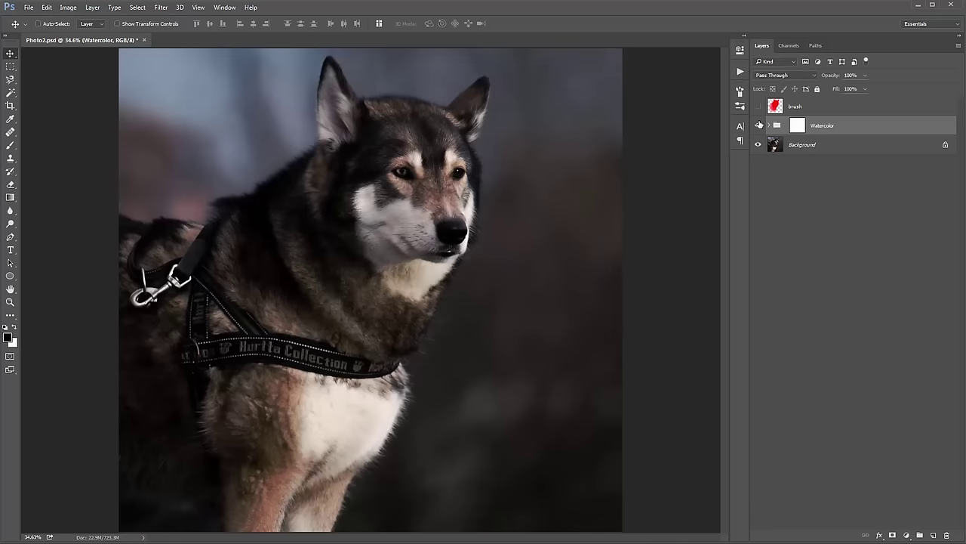
{"action": "left_click", "coordinate": [759, 125]}
Step: Paint white over the dog's face on the Reveal Normal Photo (Brush Mask) layer's mask with a soft 1300 px brush
{"action": "left_click", "coordinate": [770, 126]}
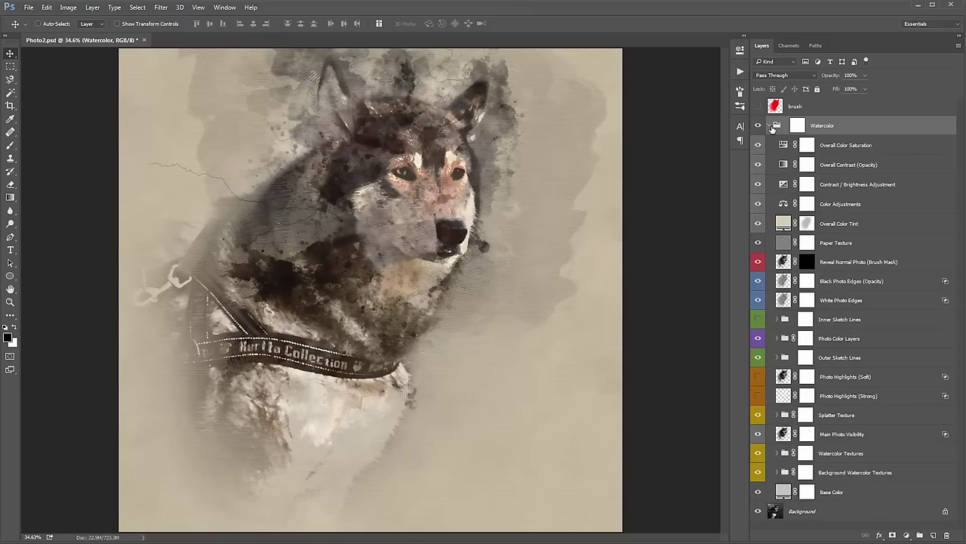
{"action": "left_click", "coordinate": [807, 262]}
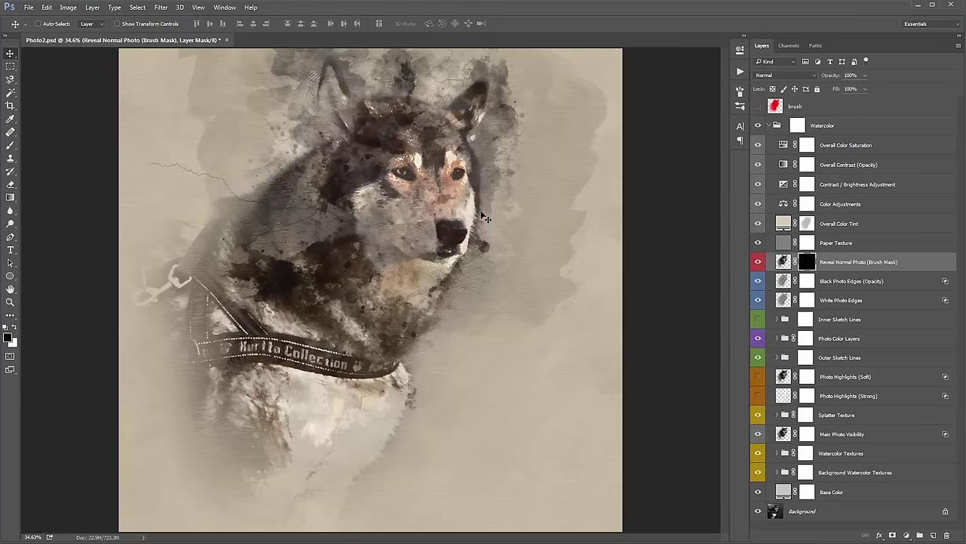
{"action": "key", "text": "b"}
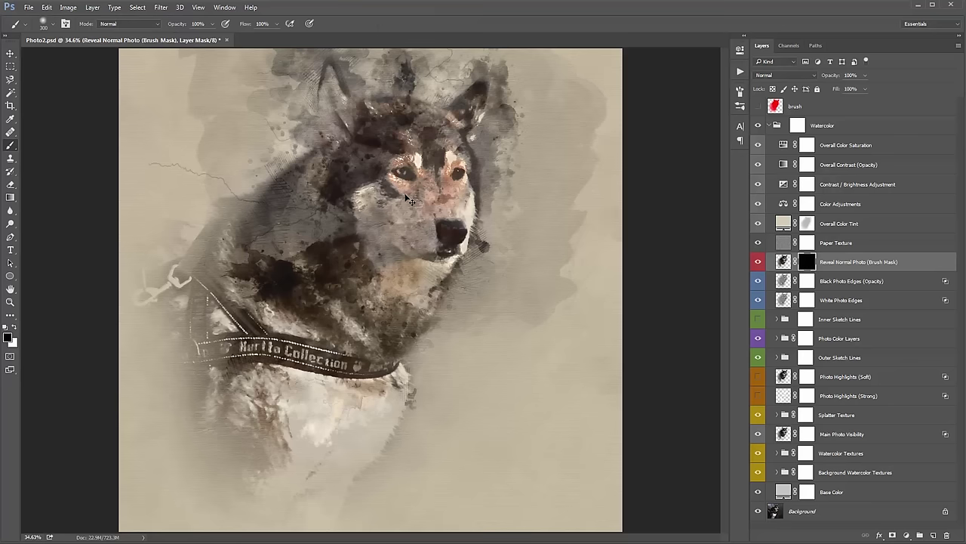
{"action": "key", "text": "bracketright"}
{"action": "key", "text": "bracketright"}
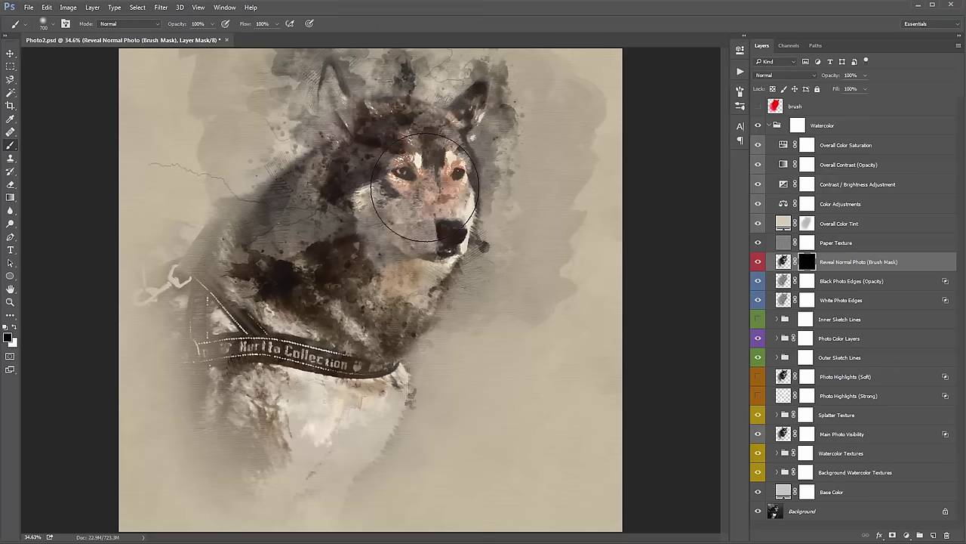
{"action": "key", "text": "x"}
{"action": "key", "text": "bracketright"}
{"action": "key", "text": "bracketright"}
{"action": "key", "text": "bracketright"}
{"action": "key", "text": "bracketright"}
{"action": "left_click", "coordinate": [425, 192]}
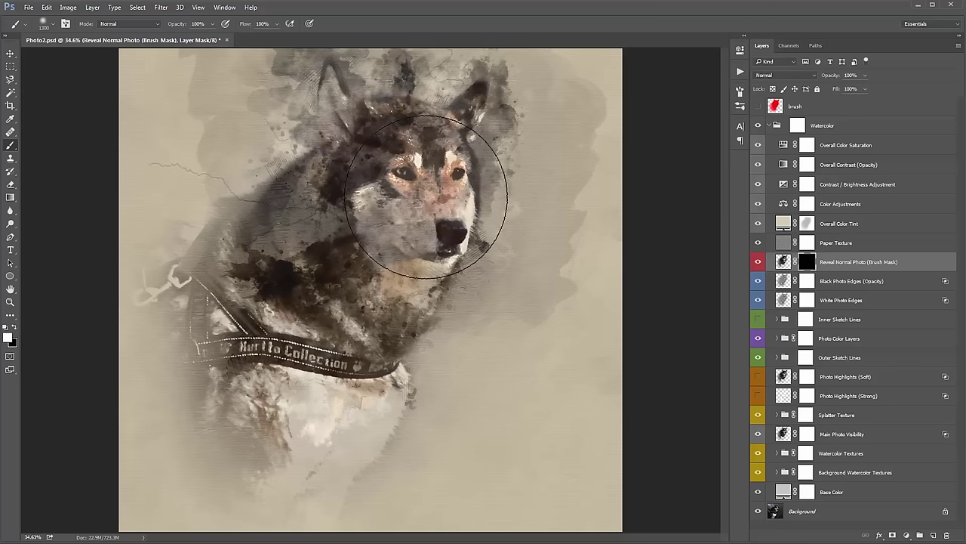
{"action": "mouse_move", "coordinate": [425, 195]}
{"action": "left_mouse_down"}
{"action": "mouse_move", "coordinate": [470, 183]}
{"action": "mouse_move", "coordinate": [411, 162]}
{"action": "left_mouse_up"}
Step: Set the Reveal Normal Photo (Brush Mask) layer's opacity to 27%, compare its effect and leave the layer hidden
{"action": "key", "text": "v"}
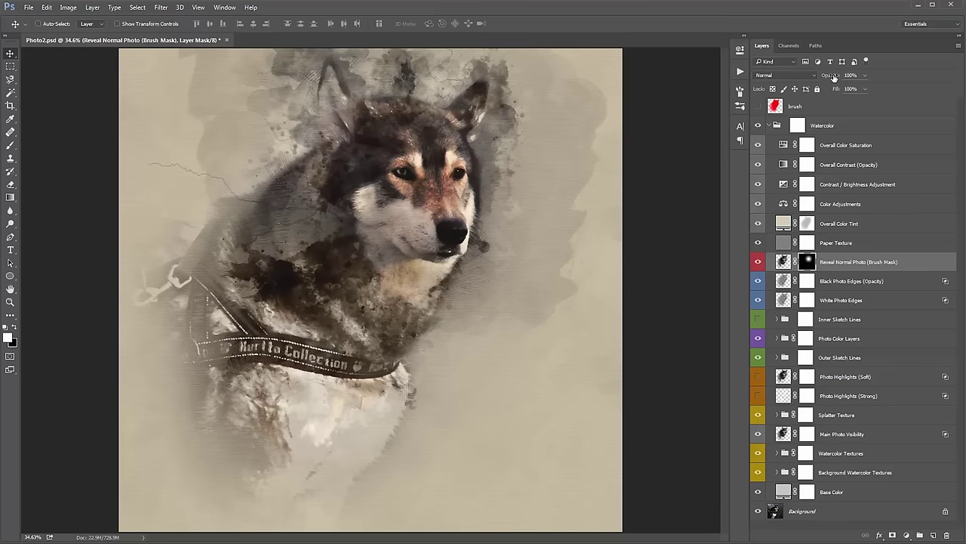
{"action": "key", "text": "1"}
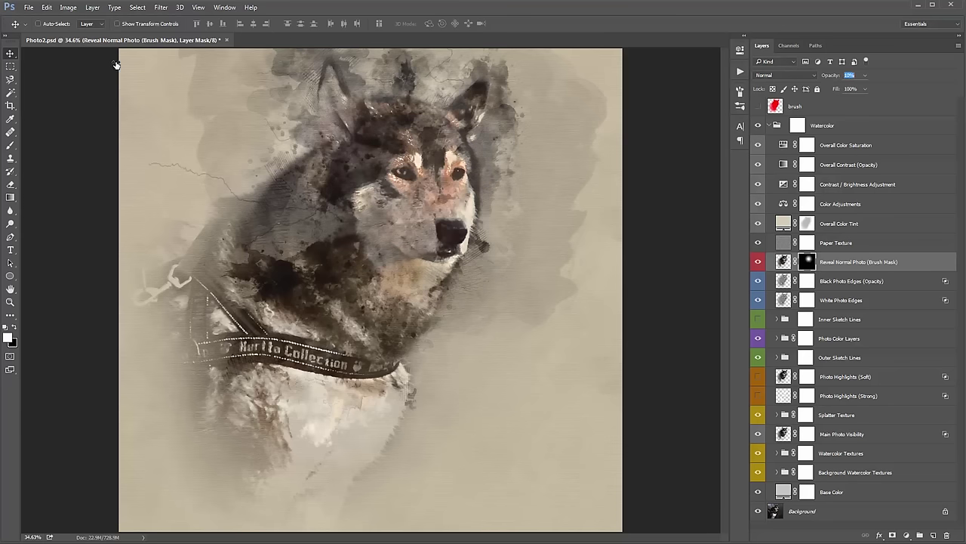
{"action": "key", "text": "2"}
{"action": "key", "text": "5"}
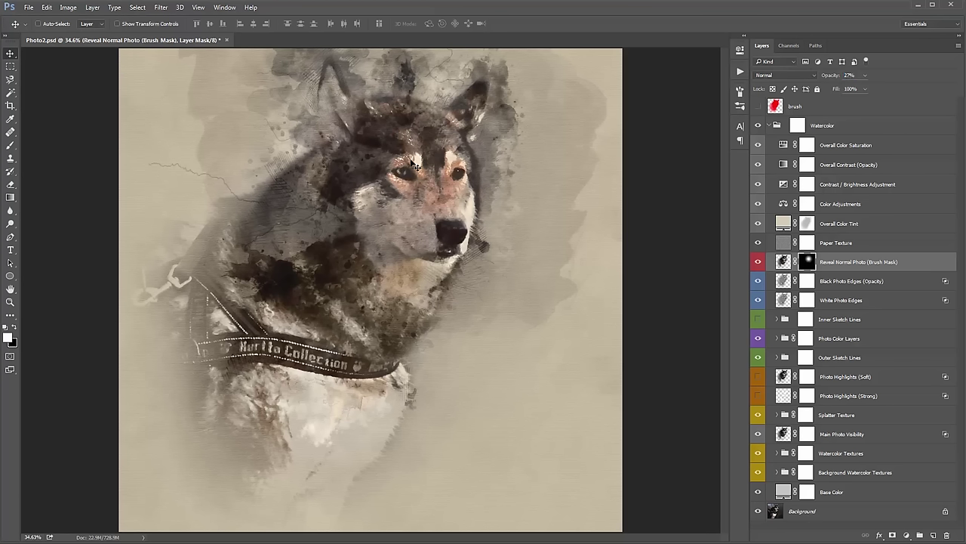
{"action": "left_click", "coordinate": [758, 262]}
{"action": "left_click", "coordinate": [758, 262]}
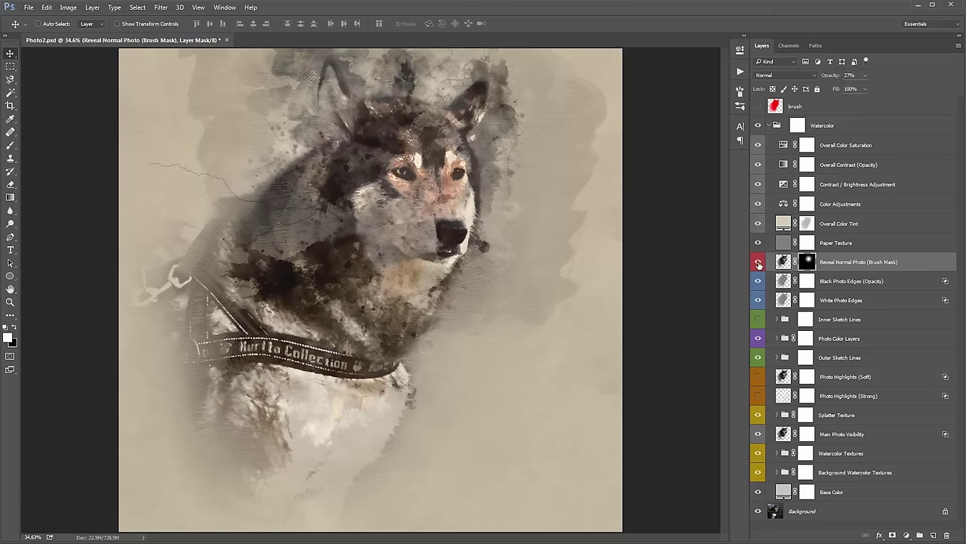
{"action": "left_click", "coordinate": [758, 261]}
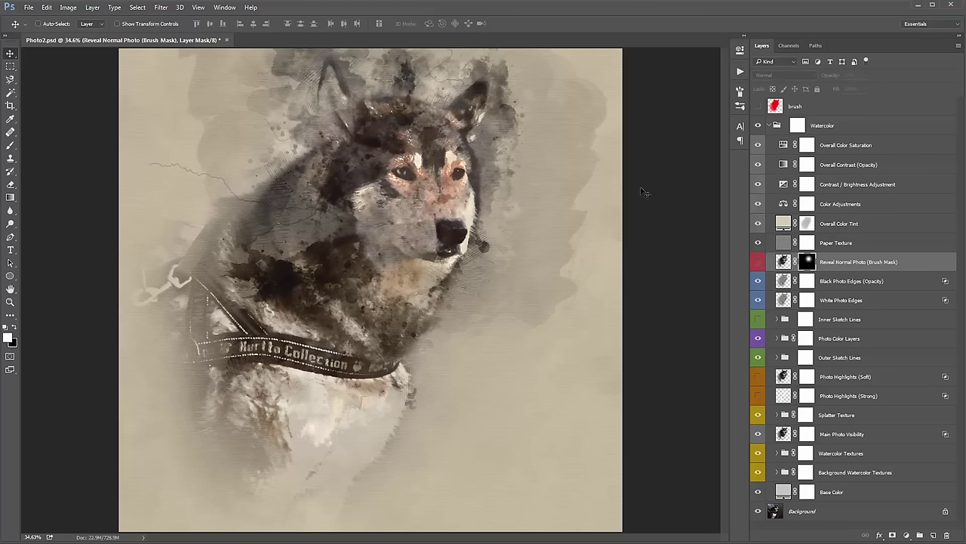
Step: Fine-tune the exposure Offset of the Contrast / Brightness Adjustment layer
{"action": "left_click", "coordinate": [851, 186]}
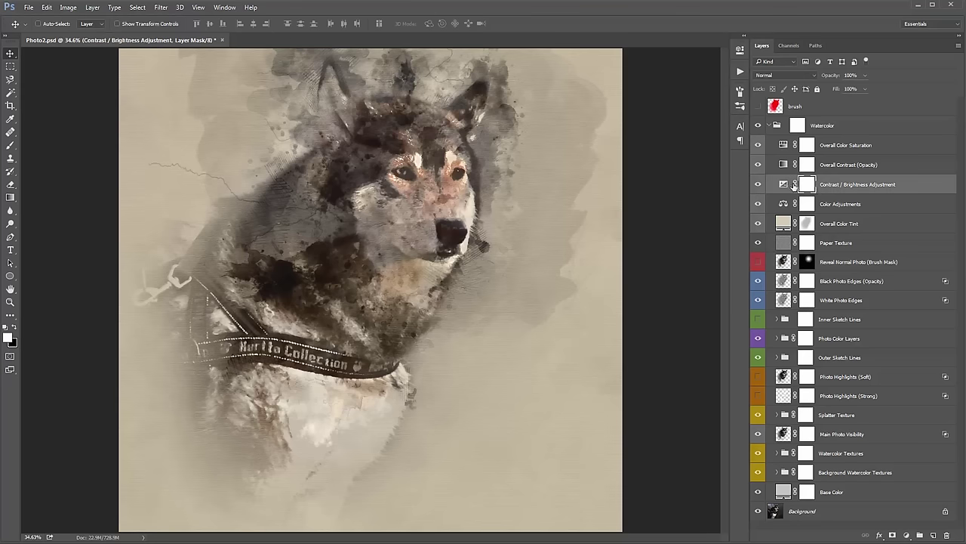
{"action": "double_click", "coordinate": [784, 186]}
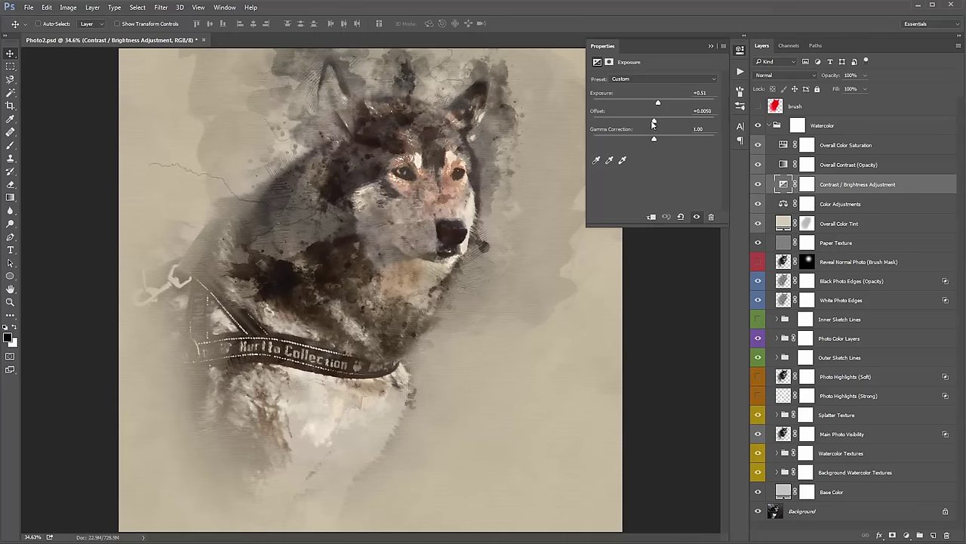
{"action": "left_click_drag", "start_coordinate": [654, 124], "coordinate": [655, 120]}
{"action": "left_click_drag", "start_coordinate": [655, 123], "coordinate": [654, 123]}
{"action": "left_click", "coordinate": [712, 46]}
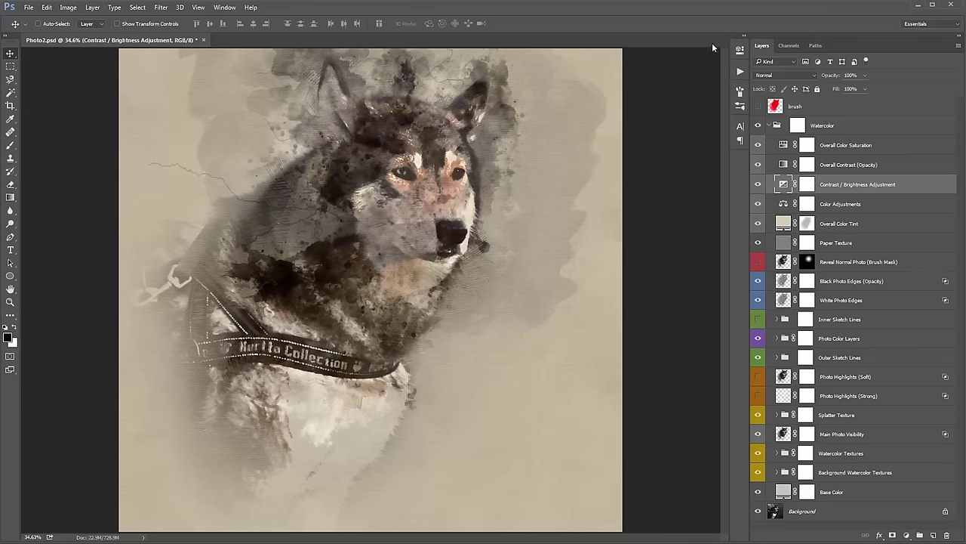
Step: Reduce the Saturation of the Overall Color Saturation adjustment layer to mute the artwork's colors
{"action": "double_click", "coordinate": [784, 144]}
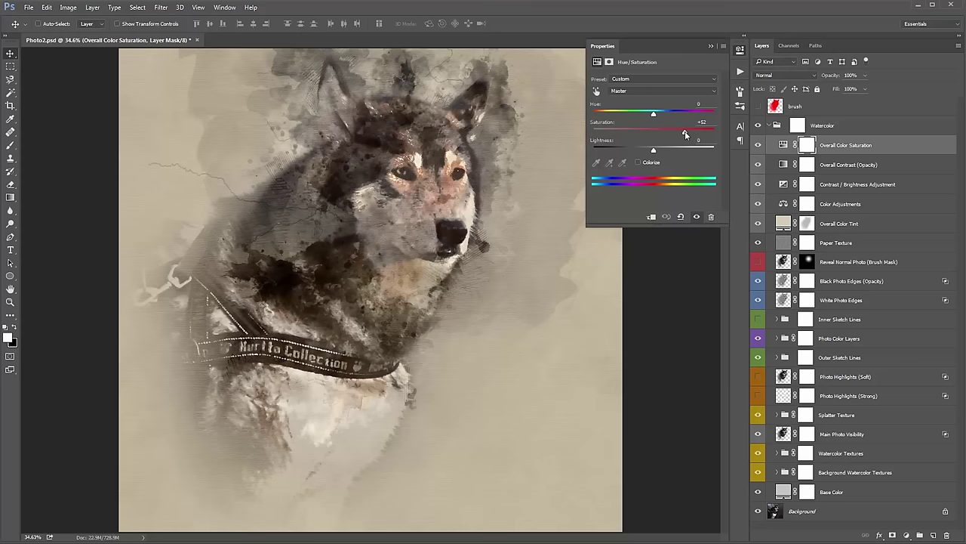
{"action": "left_click_drag", "start_coordinate": [673, 132], "coordinate": [657, 135]}
{"action": "left_click", "coordinate": [711, 46]}
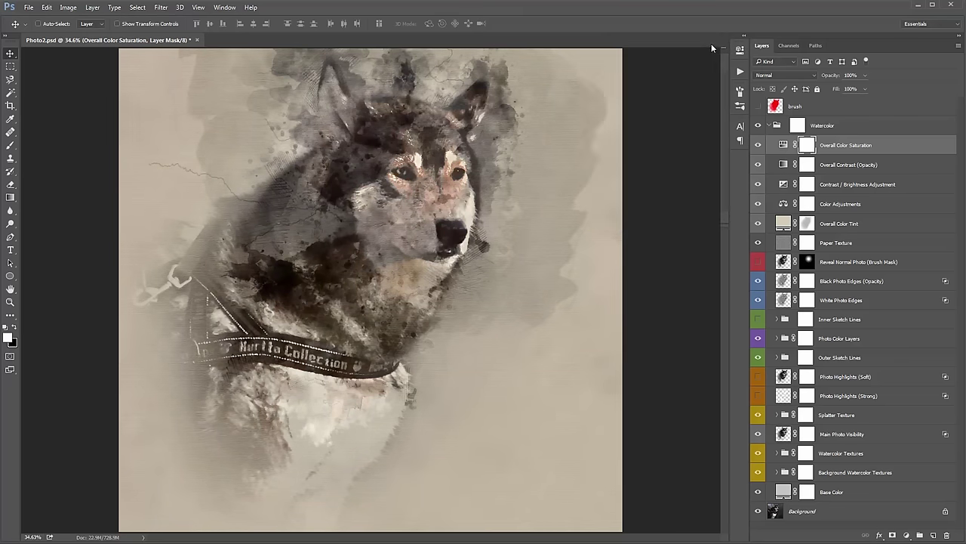
Step: Hide the Black Photo Edges (Opacity) and White Photo Edges layers to check their contribution to the effect
{"action": "left_click", "coordinate": [838, 262]}
{"action": "left_click", "coordinate": [839, 284]}
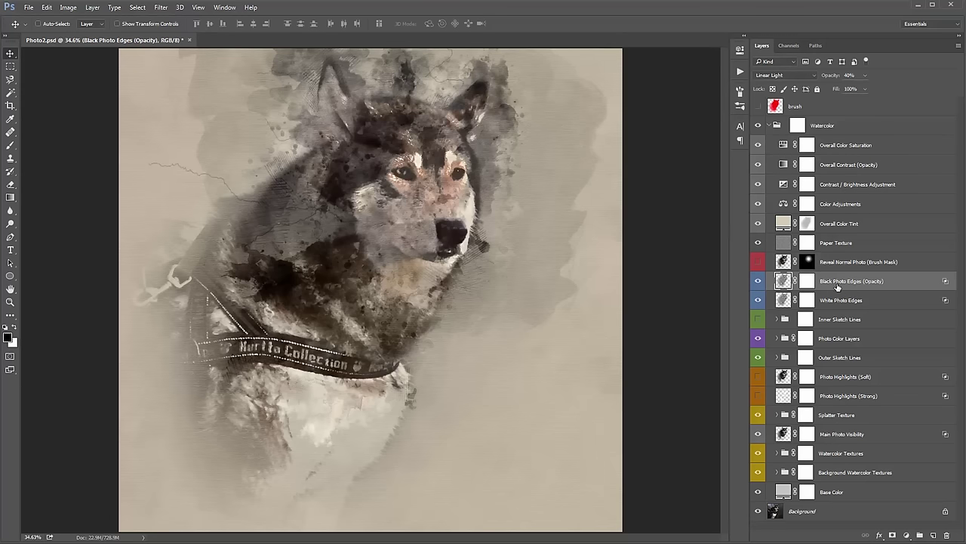
{"action": "left_click", "coordinate": [758, 281]}
{"action": "left_click", "coordinate": [758, 300]}
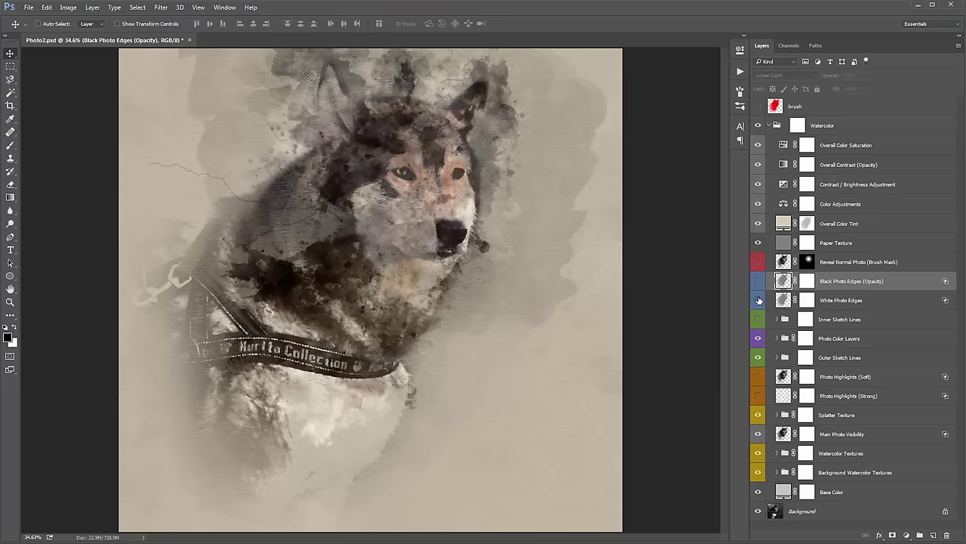
Step: Show the White Photo Edges and Black Photo Edges (Opacity) layers again and fine-tune the black edges' opacity
{"action": "left_click", "coordinate": [759, 300]}
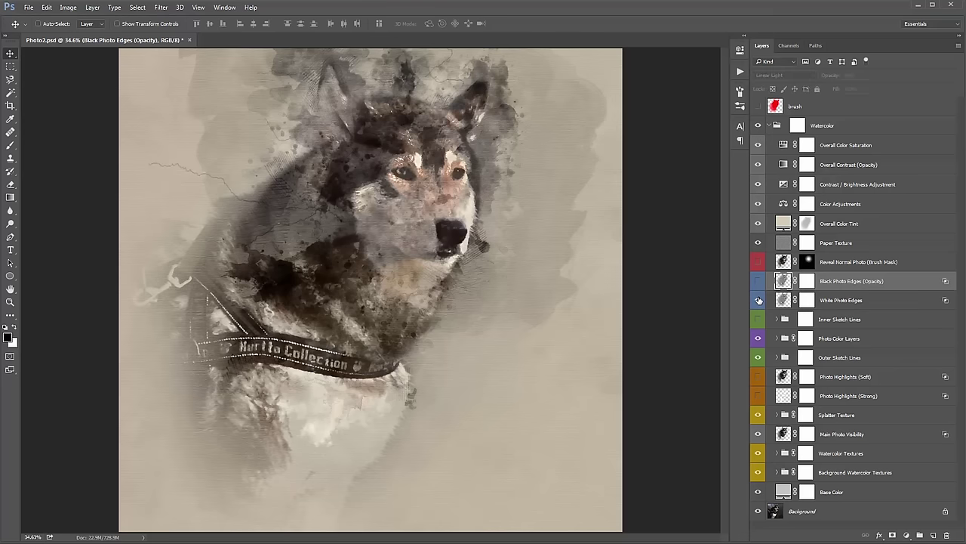
{"action": "left_click", "coordinate": [758, 280]}
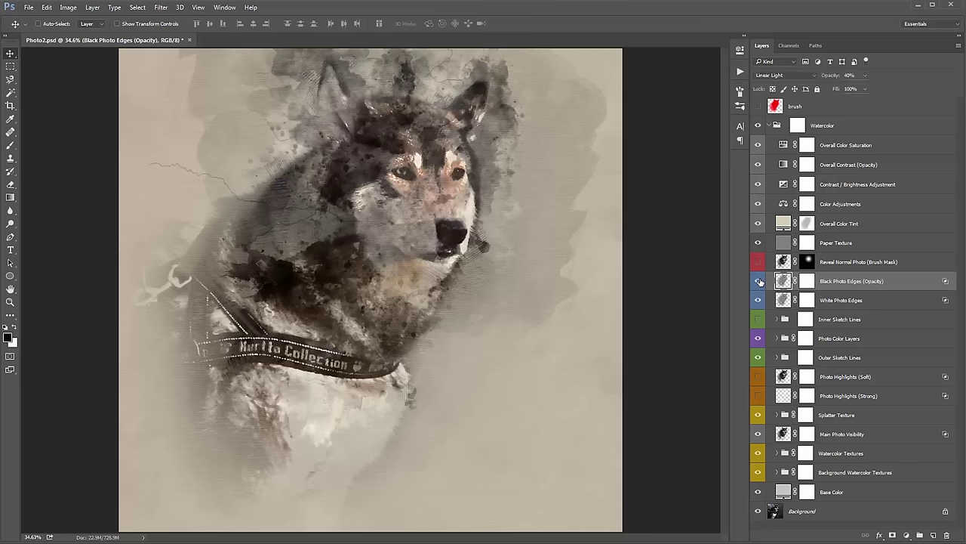
{"action": "left_click_drag", "start_coordinate": [821, 76], "coordinate": [232, 98]}
{"action": "left_click", "coordinate": [834, 264]}
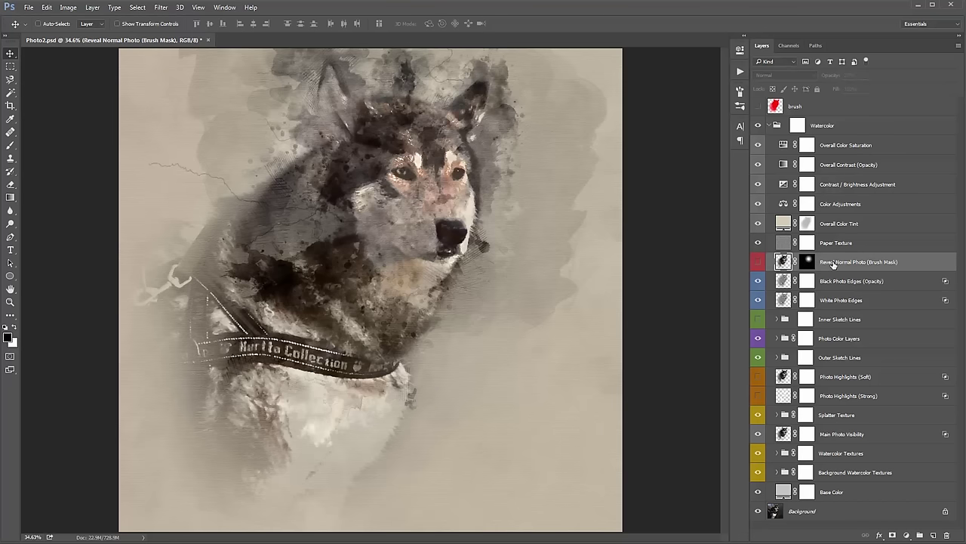
Step: Show the Inner Sketch Lines group, inspect its effect on the wolf's face, and hide its Countour Lines layer
{"action": "left_click", "coordinate": [834, 321]}
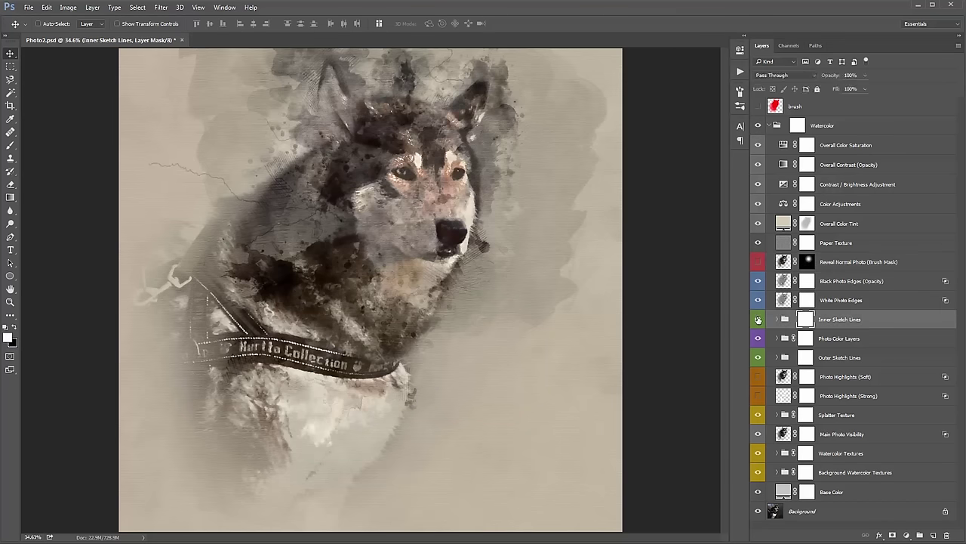
{"action": "left_click", "coordinate": [758, 319]}
{"action": "key", "text": "z"}
{"action": "left_click", "coordinate": [426, 182]}
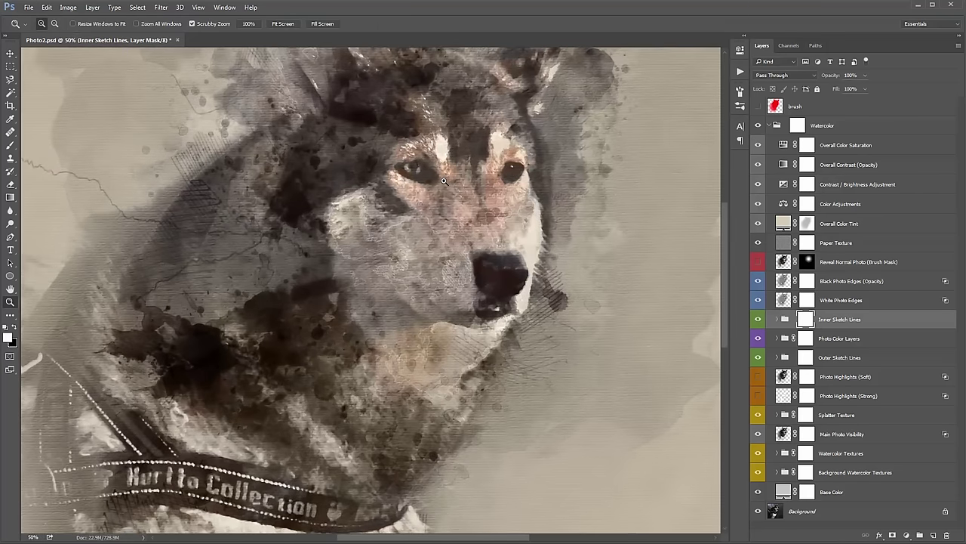
{"action": "left_click", "coordinate": [444, 181]}
{"action": "key", "text": "v"}
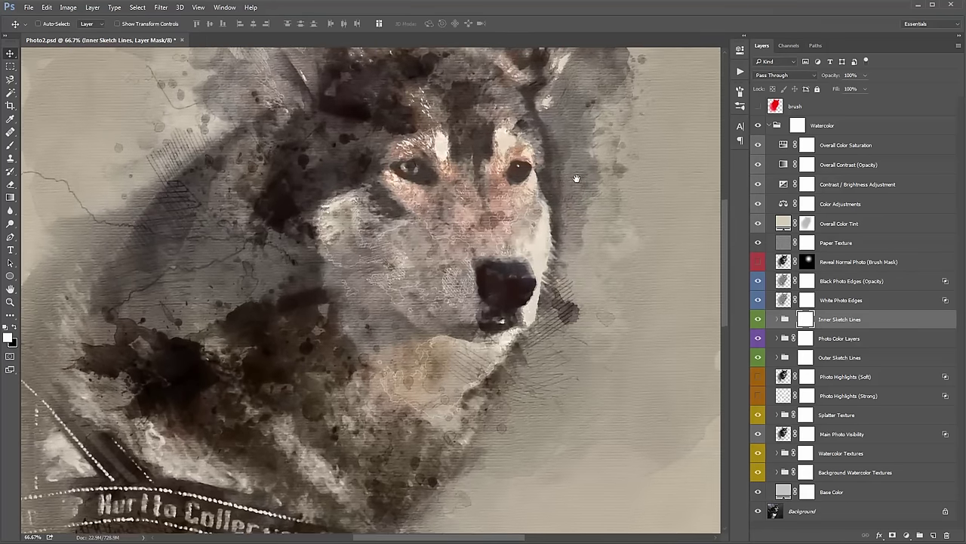
{"action": "left_click_drag", "start_coordinate": [574, 177], "coordinate": [560, 208]}
{"action": "left_click", "coordinate": [777, 319]}
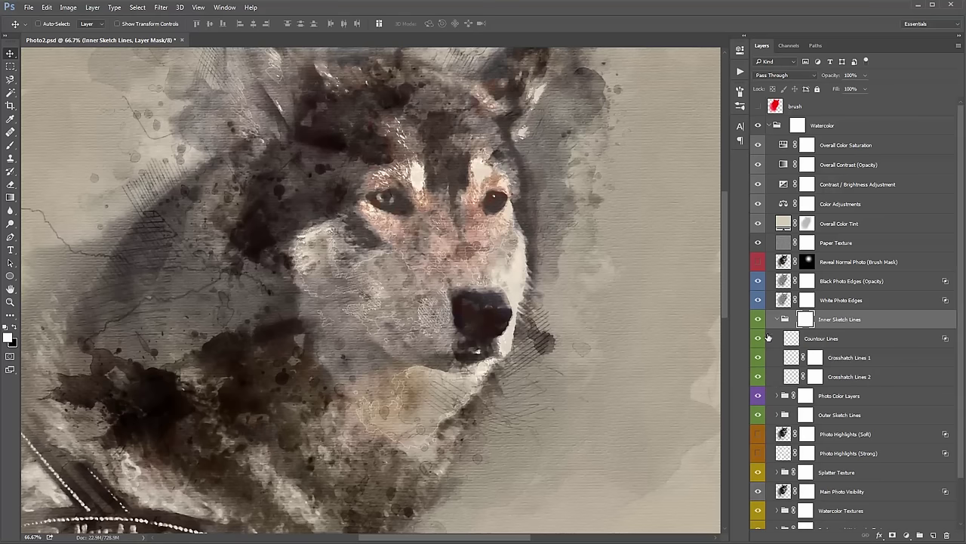
{"action": "left_click", "coordinate": [758, 338]}
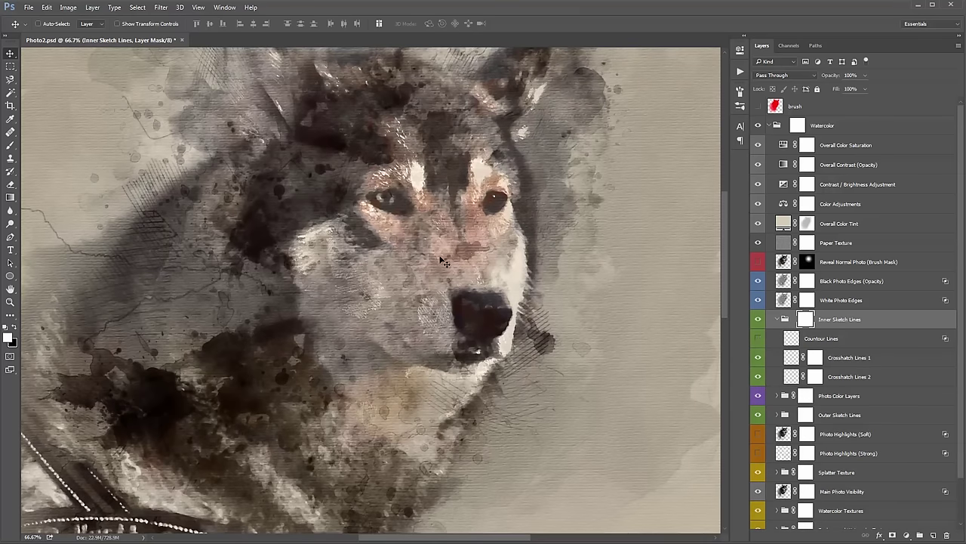
{"action": "scroll", "coordinate": [456, 261], "scroll_direction": "down", "scroll_amount": 5}
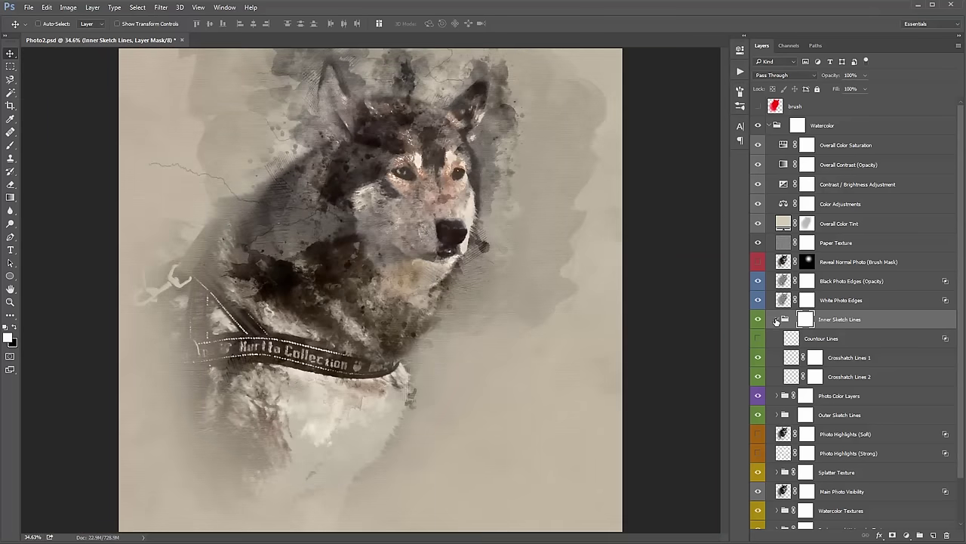
{"action": "left_click", "coordinate": [777, 319]}
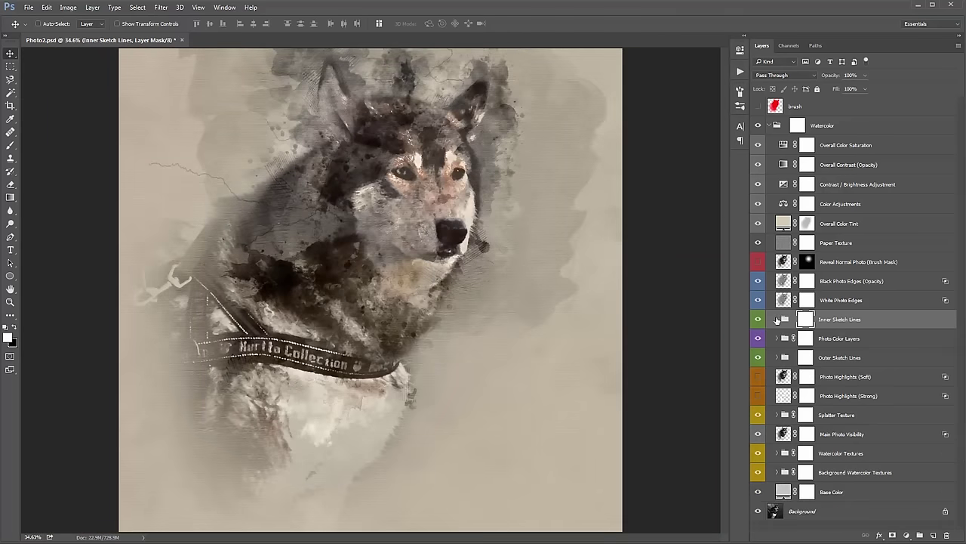
Step: Compare the artwork with and without the Outer Sketch Lines group, leaving the group visible and selected
{"action": "left_click", "coordinate": [759, 356]}
{"action": "left_click", "coordinate": [758, 356]}
{"action": "left_click", "coordinate": [759, 357]}
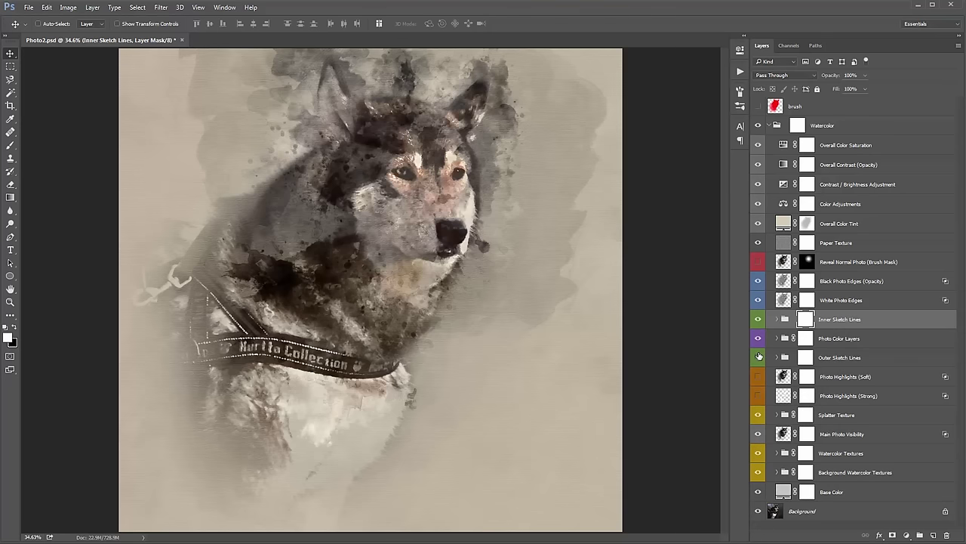
{"action": "left_click", "coordinate": [759, 356]}
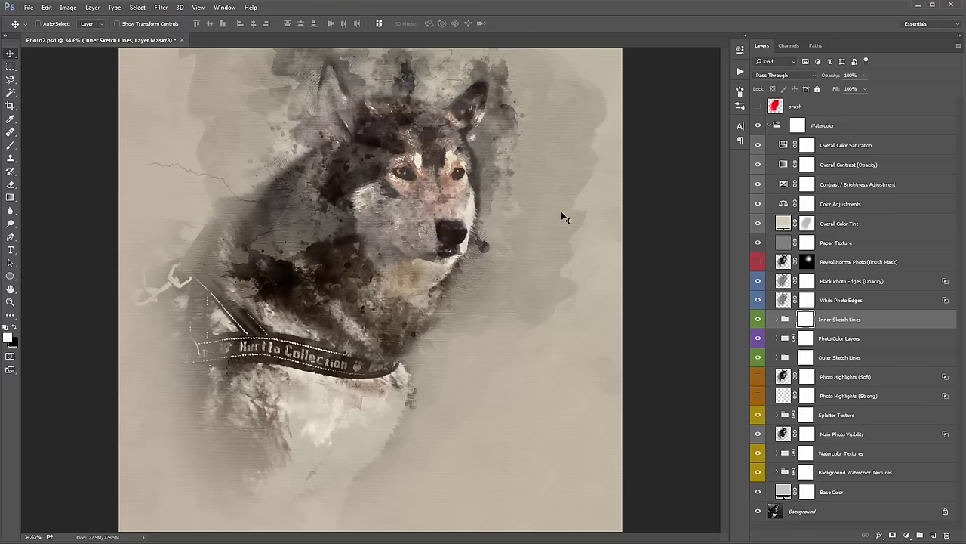
{"action": "left_click", "coordinate": [845, 361]}
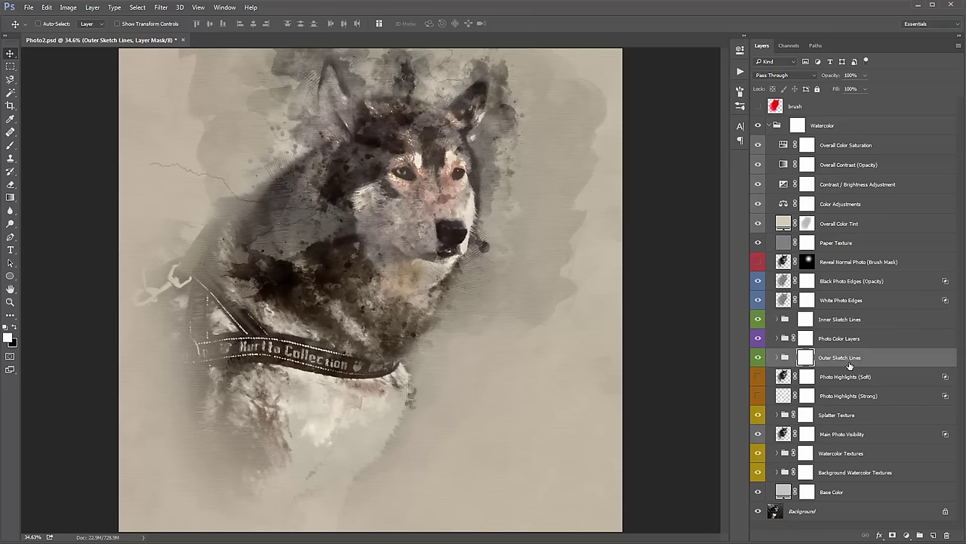
Step: Compare the two Photo Highlights layers, leaving Photo Highlights (Soft) visible and Photo Highlights (Strong) hidden
{"action": "left_click", "coordinate": [757, 376]}
{"action": "left_click", "coordinate": [757, 376]}
{"action": "left_click", "coordinate": [758, 376]}
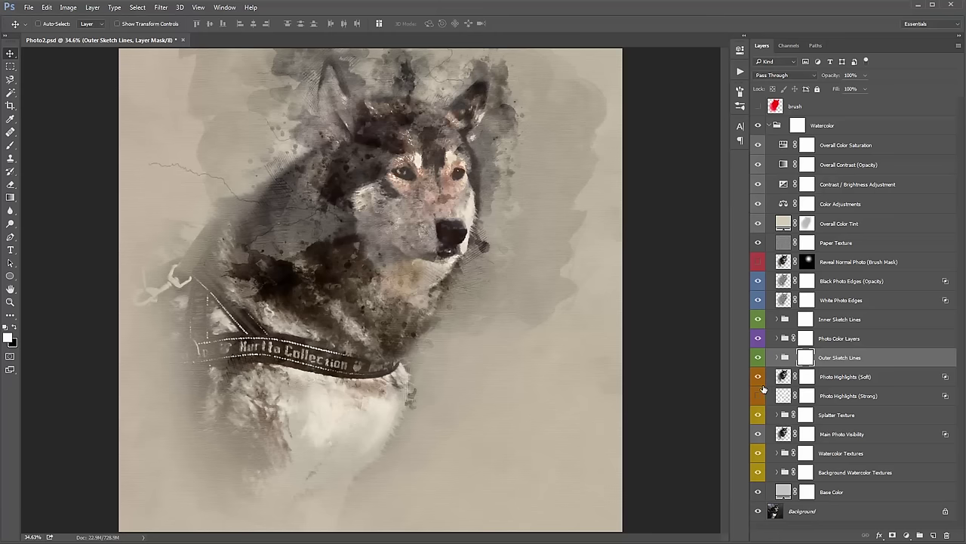
{"action": "left_click", "coordinate": [759, 394]}
{"action": "left_click", "coordinate": [760, 394]}
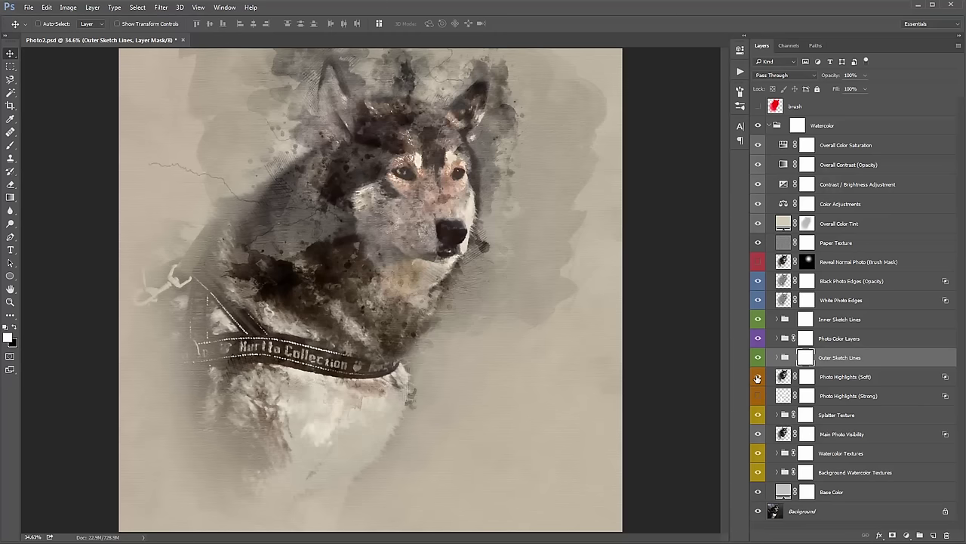
{"action": "left_click", "coordinate": [758, 377]}
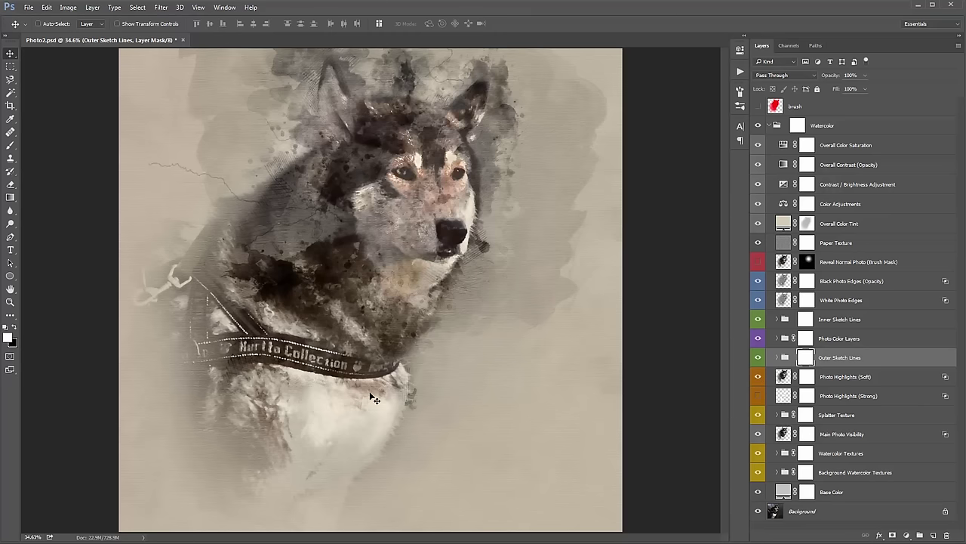
Step: Show the ST_Single Color layer in the Splatter Texture group and set its fill to a soft, light orange-tan
{"action": "left_click", "coordinate": [778, 415]}
{"action": "scroll", "coordinate": [779, 414], "scroll_direction": "down", "scroll_amount": 1}
{"action": "left_click", "coordinate": [759, 405]}
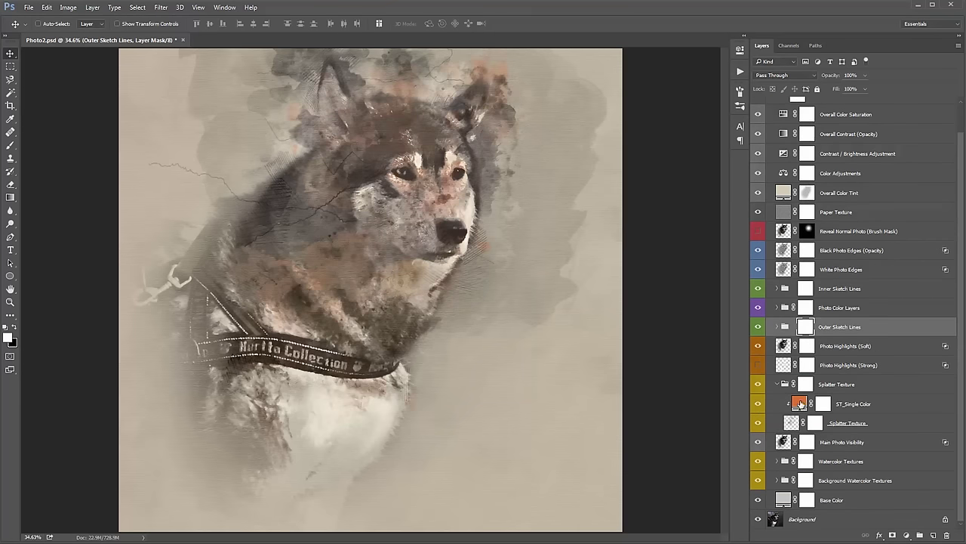
{"action": "double_click", "coordinate": [799, 404]}
{"action": "left_click", "coordinate": [863, 274]}
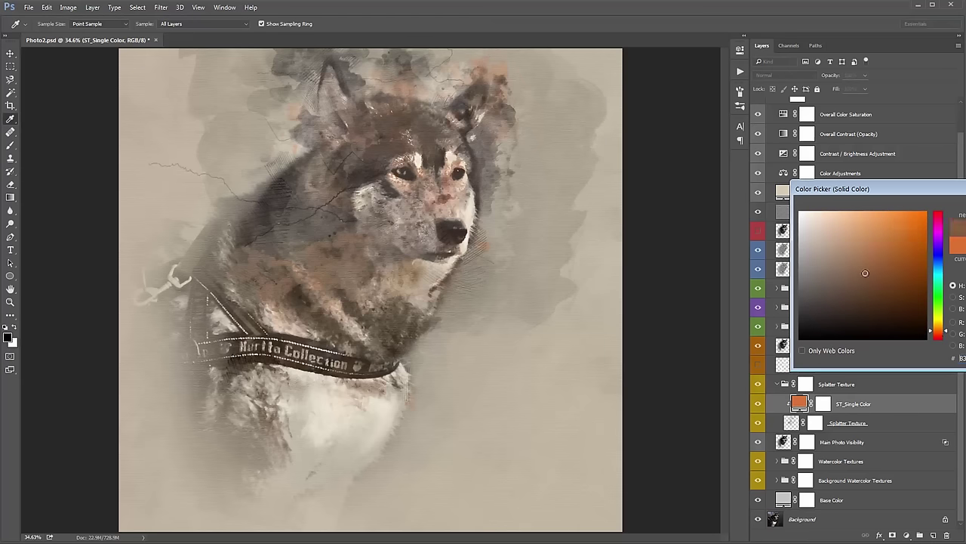
{"action": "left_click", "coordinate": [864, 219]}
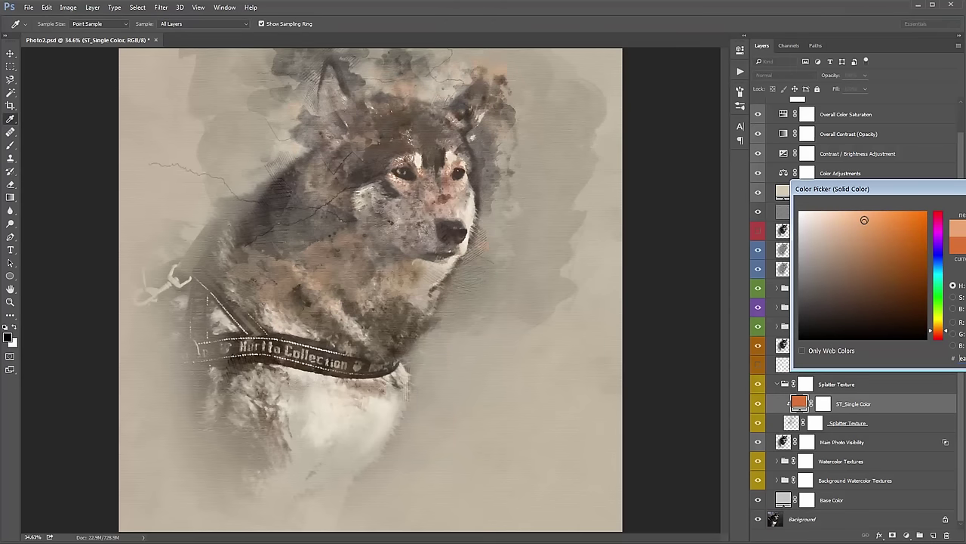
{"action": "left_click_drag", "start_coordinate": [865, 220], "coordinate": [860, 229]}
{"action": "key", "text": "Return"}
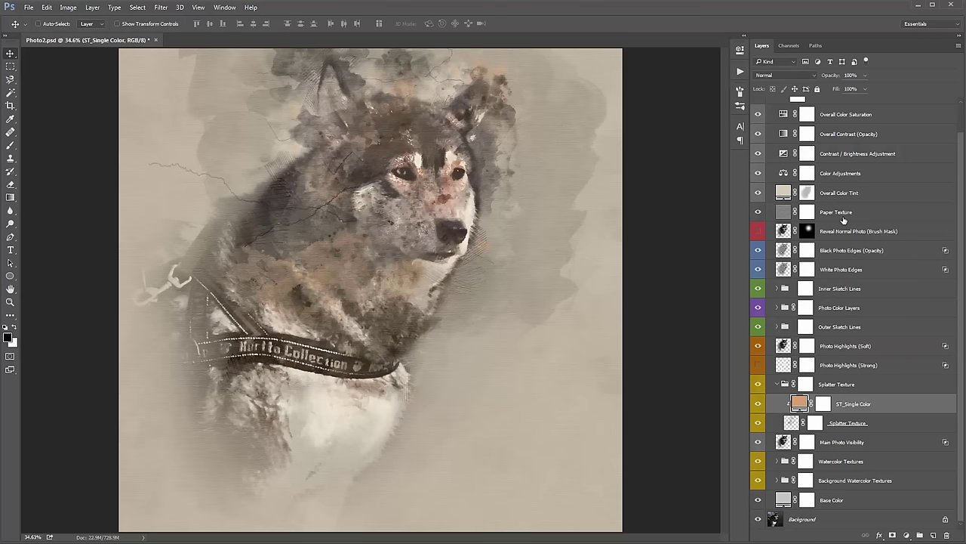
Step: Raise the opacity of the Overall Contrast (Opacity) layer slightly and select the Overall Color Tint layer
{"action": "scroll", "coordinate": [830, 226], "scroll_direction": "up", "scroll_amount": 1}
{"action": "left_click", "coordinate": [830, 164]}
{"action": "left_click_drag", "start_coordinate": [826, 77], "coordinate": [844, 77]}
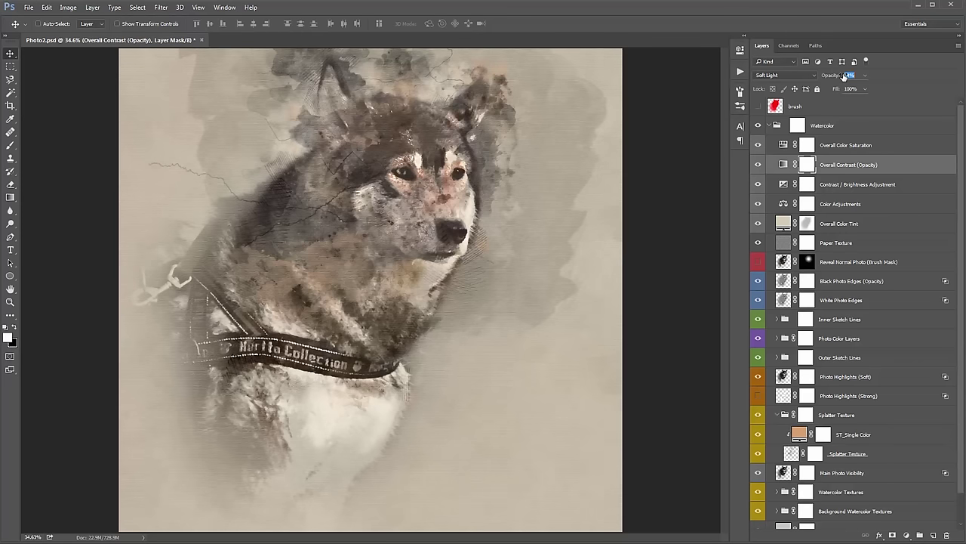
{"action": "left_click", "coordinate": [839, 224]}
{"action": "scroll", "coordinate": [844, 225], "scroll_direction": "down", "scroll_amount": 1}
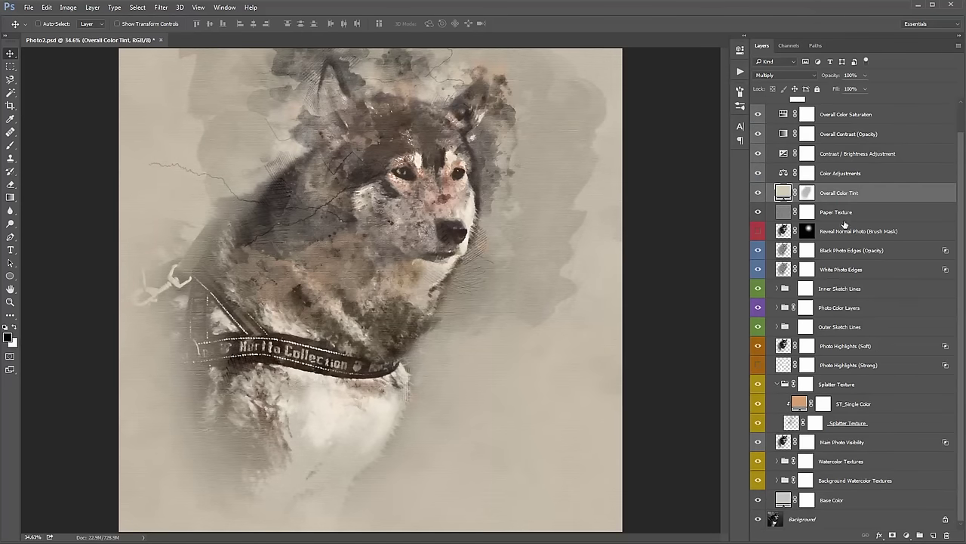
Step: Expand the Photo Color Layers group and preview the red PC_1_Single Color layer, leaving it hidden
{"action": "left_click", "coordinate": [839, 309]}
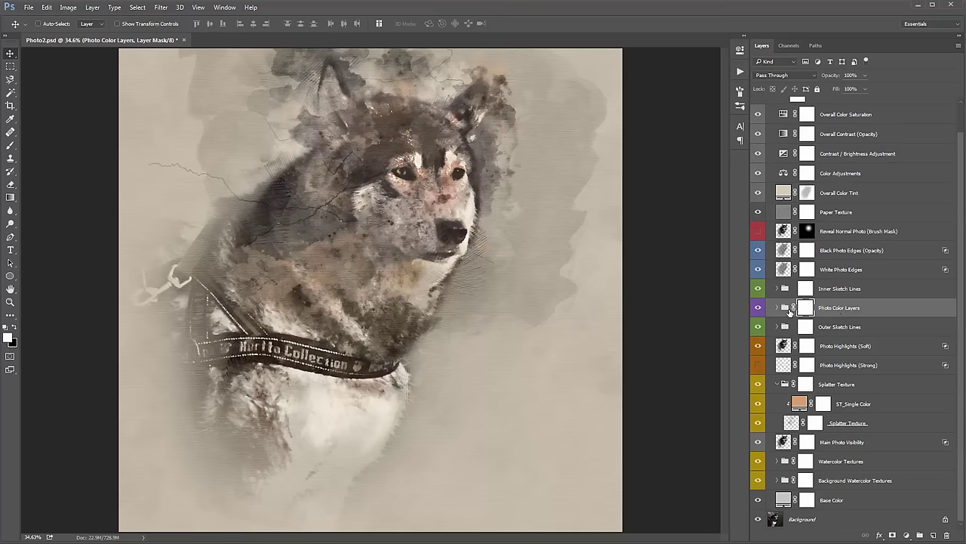
{"action": "left_click", "coordinate": [779, 308]}
{"action": "scroll", "coordinate": [779, 307], "scroll_direction": "down", "scroll_amount": 2}
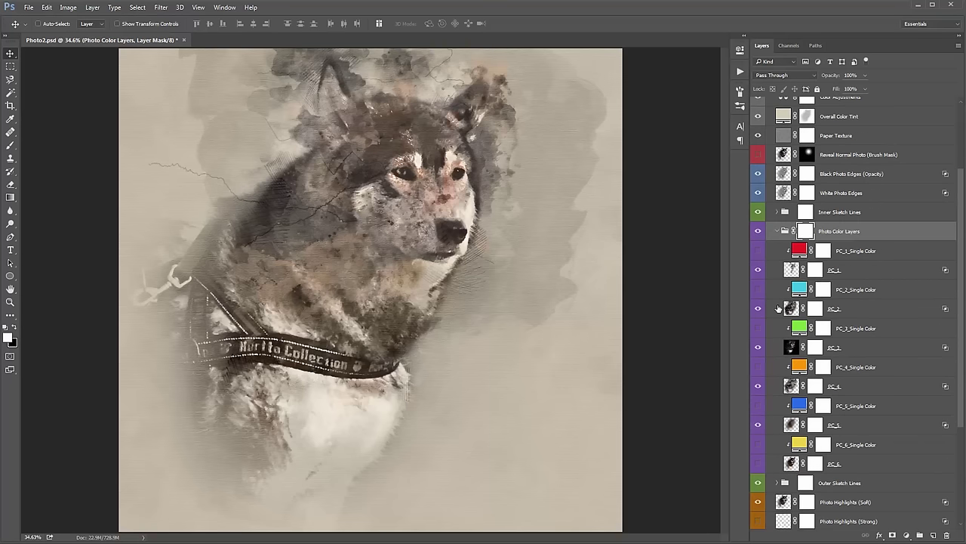
{"action": "left_click", "coordinate": [758, 252]}
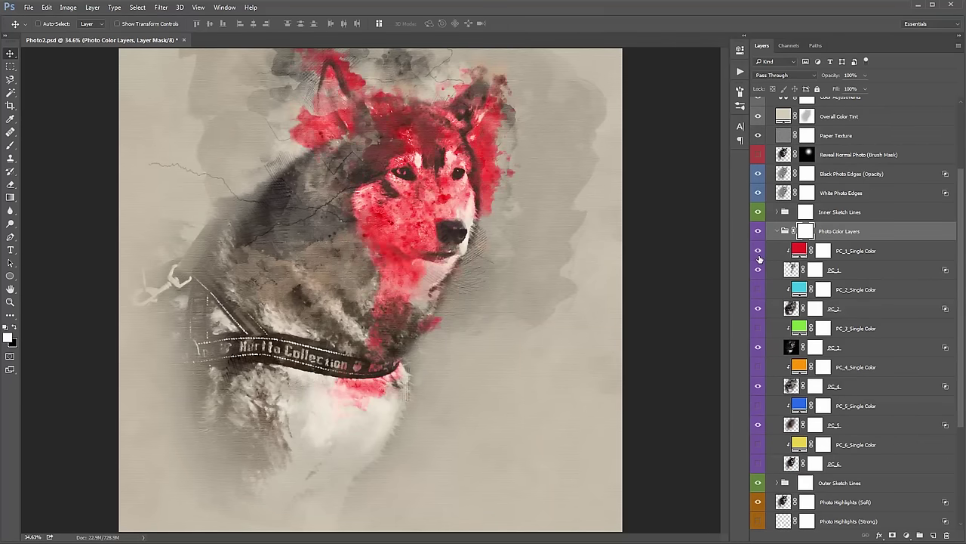
{"action": "left_click", "coordinate": [758, 250]}
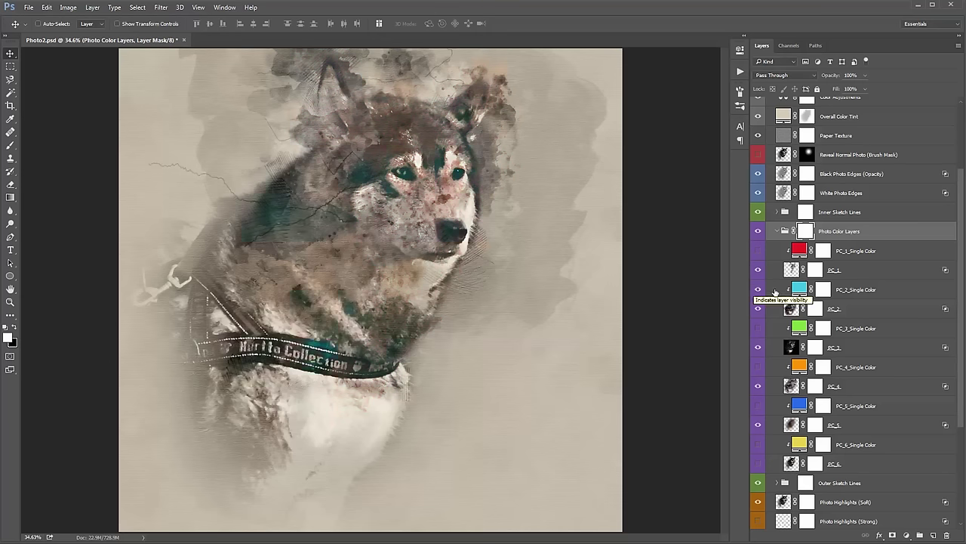
Step: Show the PC_2_Single Color layer and set its fill to a muted grayish teal
{"action": "double_click", "coordinate": [799, 289]}
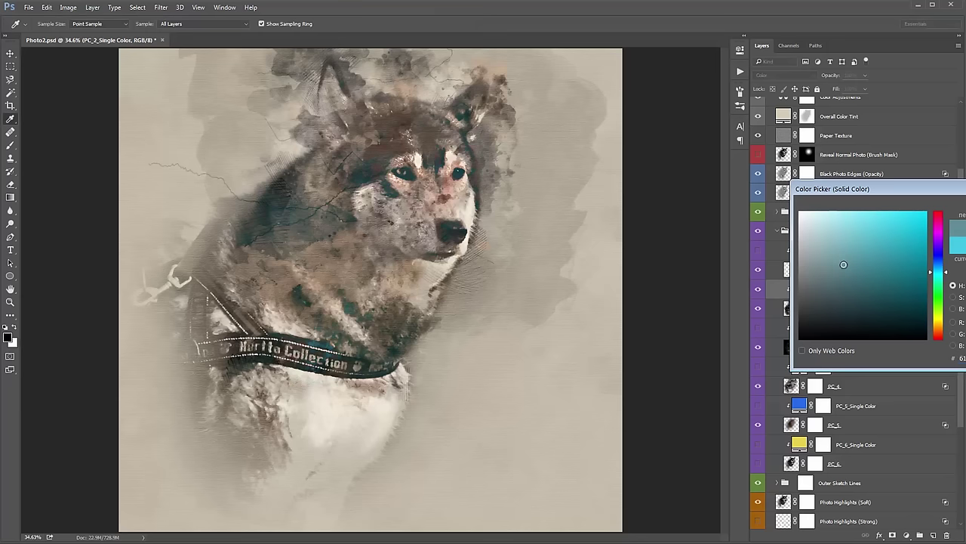
{"action": "left_click_drag", "start_coordinate": [843, 265], "coordinate": [842, 245]}
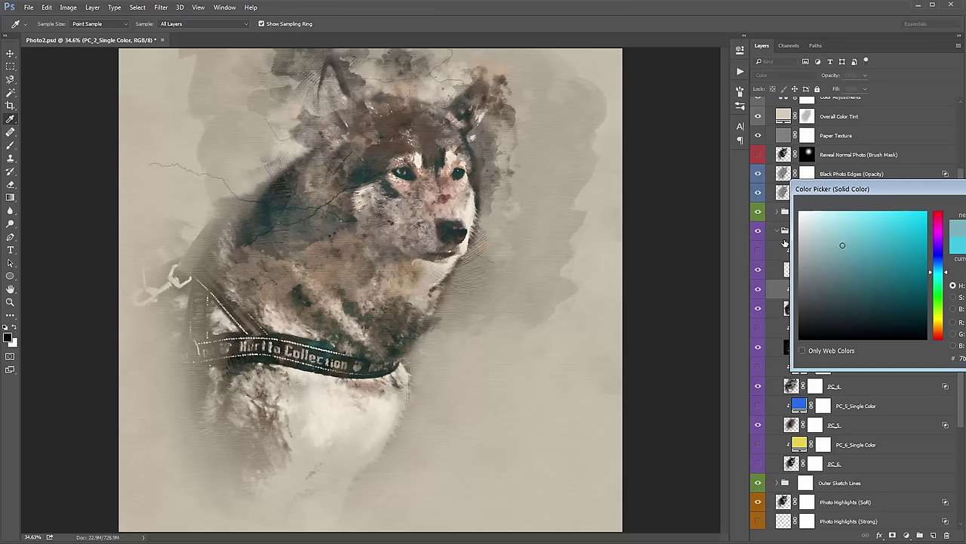
{"action": "mouse_move", "coordinate": [842, 245]}
{"action": "left_mouse_down"}
{"action": "mouse_move", "coordinate": [830, 245]}
{"action": "mouse_move", "coordinate": [847, 249]}
{"action": "left_mouse_up"}
{"action": "key", "text": "Return"}
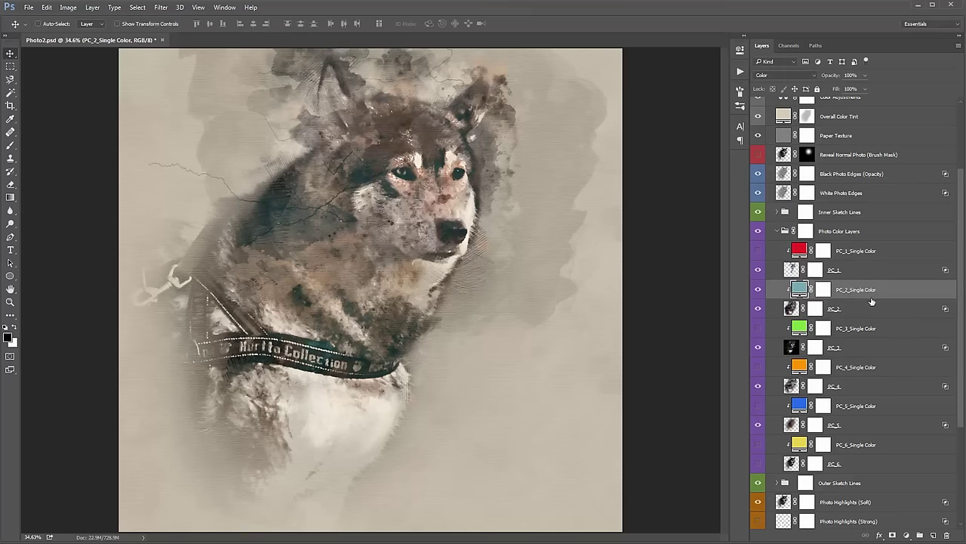
Step: Try a pale, muted red fill on the PC_3_Single Color layer, cancel the color change and hide the layer
{"action": "scroll", "coordinate": [760, 266], "scroll_direction": "down", "scroll_amount": 3}
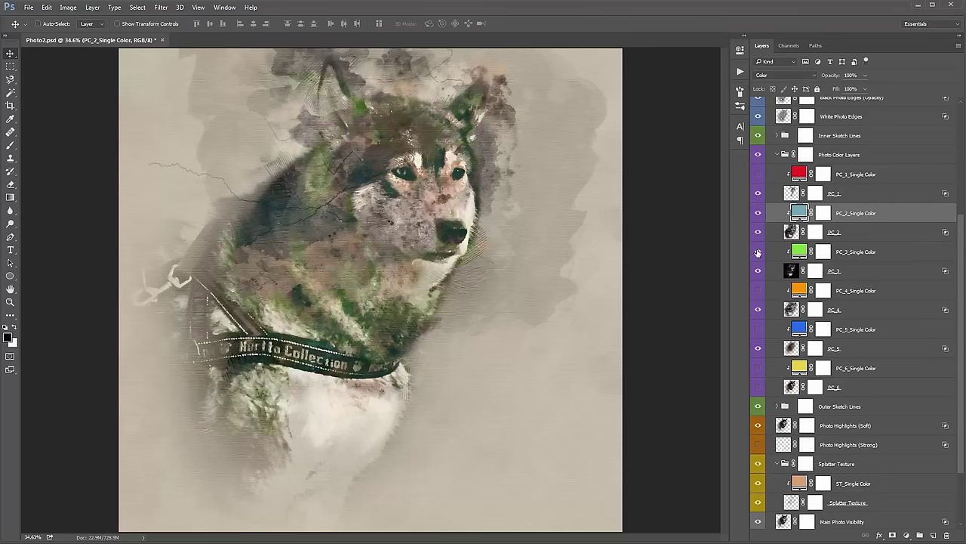
{"action": "double_click", "coordinate": [799, 251]}
{"action": "left_click_drag", "start_coordinate": [938, 330], "coordinate": [938, 340]}
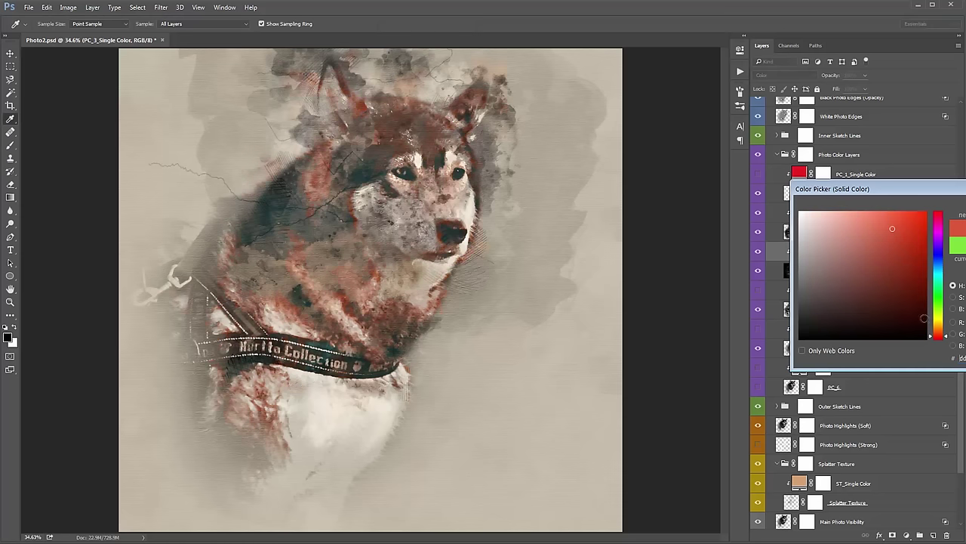
{"action": "mouse_move", "coordinate": [894, 226]}
{"action": "left_mouse_down"}
{"action": "mouse_move", "coordinate": [894, 262]}
{"action": "mouse_move", "coordinate": [808, 247]}
{"action": "mouse_move", "coordinate": [827, 246]}
{"action": "mouse_move", "coordinate": [818, 235]}
{"action": "mouse_move", "coordinate": [838, 226]}
{"action": "left_mouse_up"}
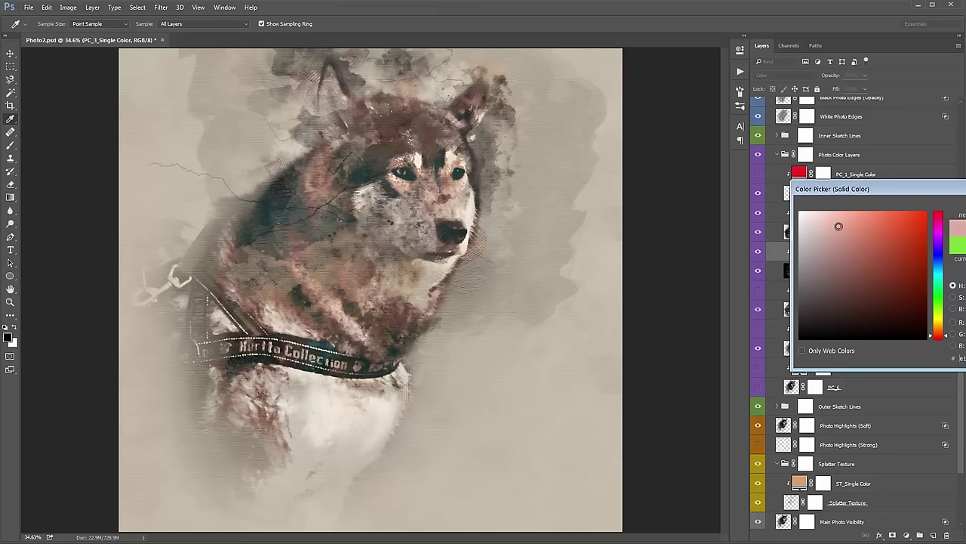
{"action": "key", "text": "Escape"}
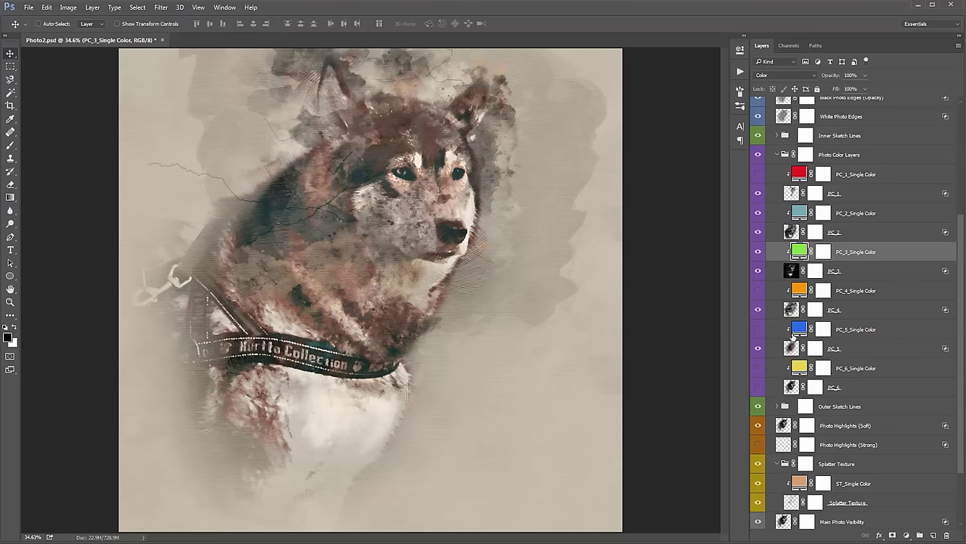
{"action": "left_click", "coordinate": [758, 253]}
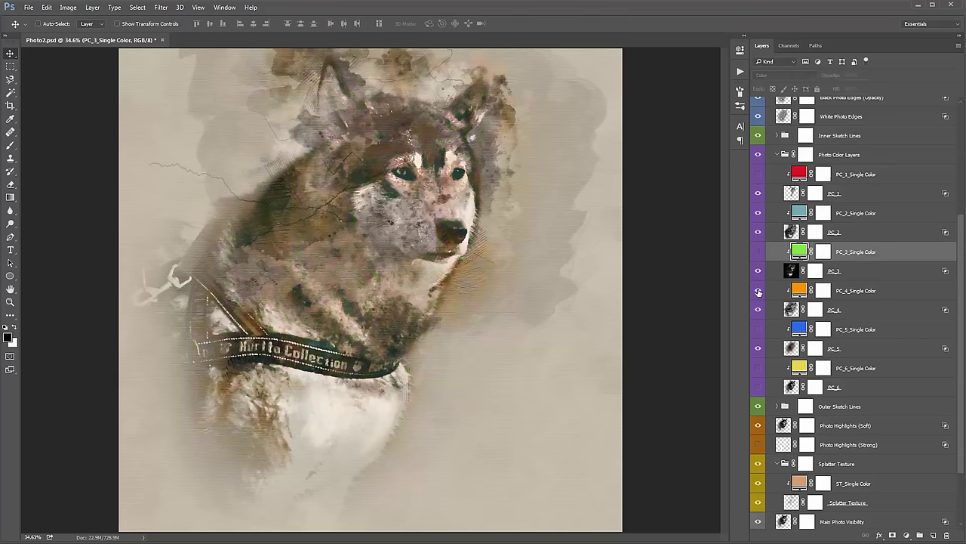
Step: Set the fill of the PC_4_Single Color layer to a muted grayish brown
{"action": "double_click", "coordinate": [799, 290]}
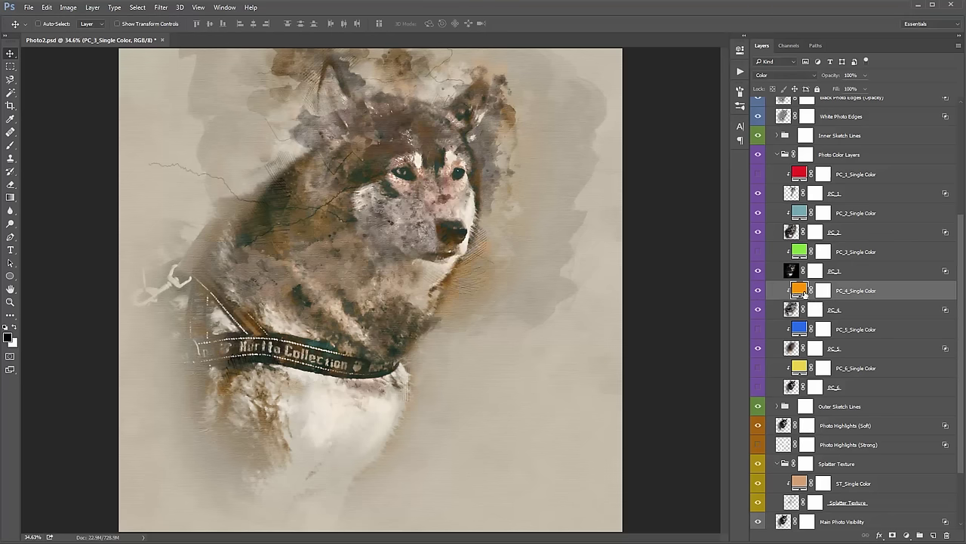
{"action": "left_click", "coordinate": [844, 273]}
{"action": "left_click_drag", "start_coordinate": [843, 273], "coordinate": [849, 268]}
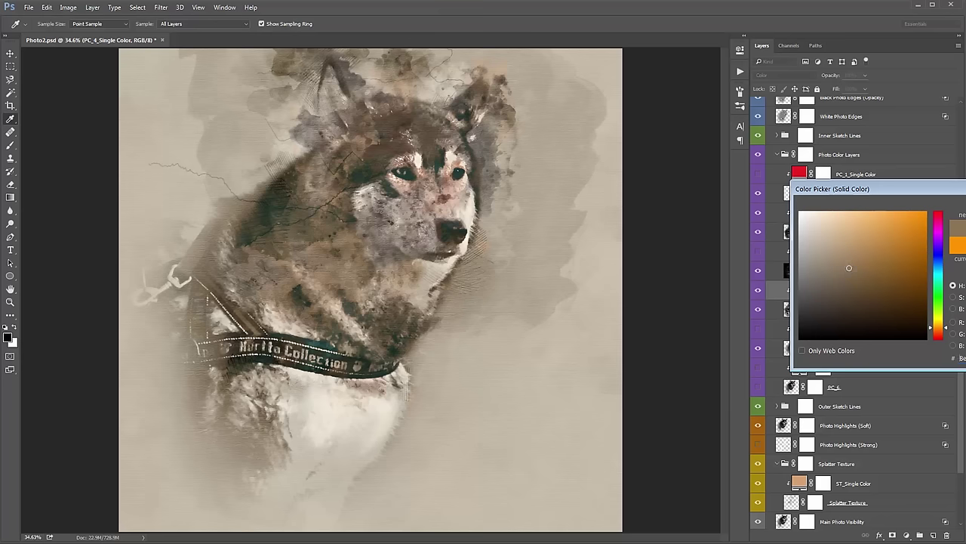
{"action": "key", "text": "Return"}
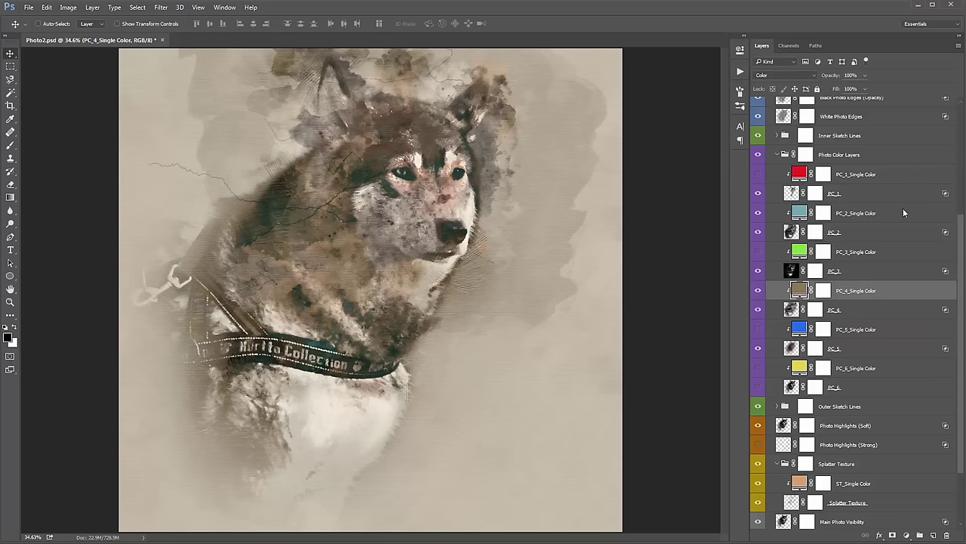
Step: Preview the PC_5_Single Color and PC_6_Single Color layers and collapse the Photo Color Layers group
{"action": "left_click", "coordinate": [758, 330]}
{"action": "left_click", "coordinate": [758, 330]}
{"action": "left_click", "coordinate": [758, 367]}
{"action": "left_click", "coordinate": [778, 154]}
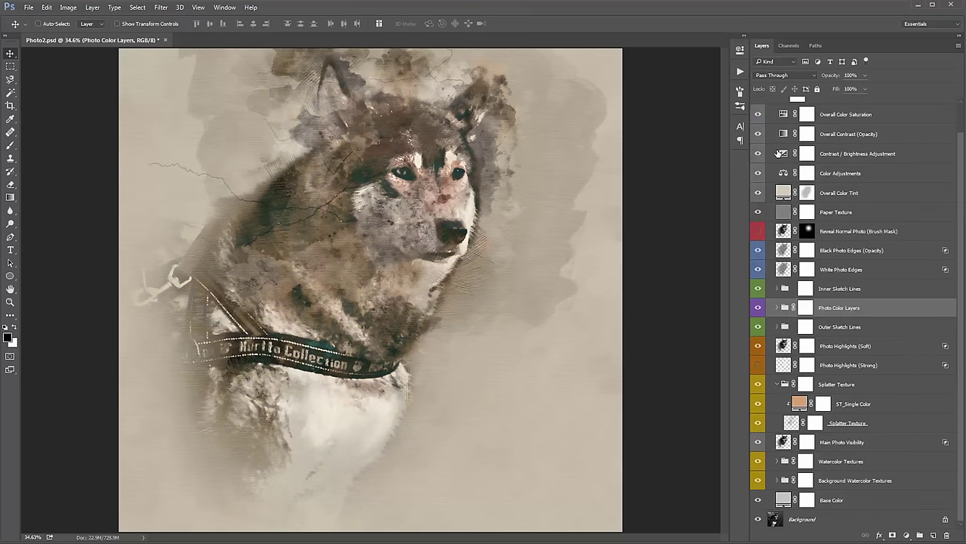
Step: Compare the artwork with and without the Main Photo Visibility layer, leaving that layer visible and selected
{"action": "left_click", "coordinate": [851, 461]}
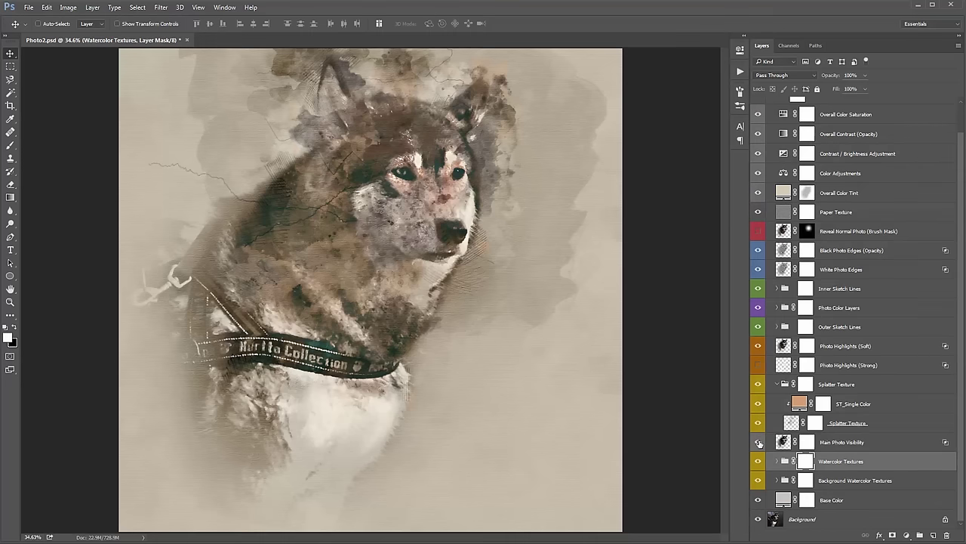
{"action": "left_click", "coordinate": [758, 442]}
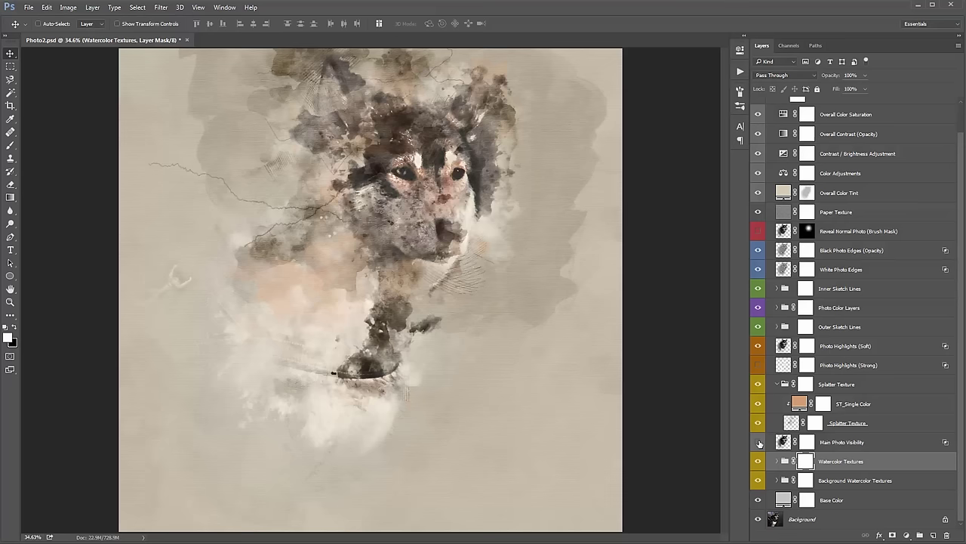
{"action": "left_click", "coordinate": [758, 442]}
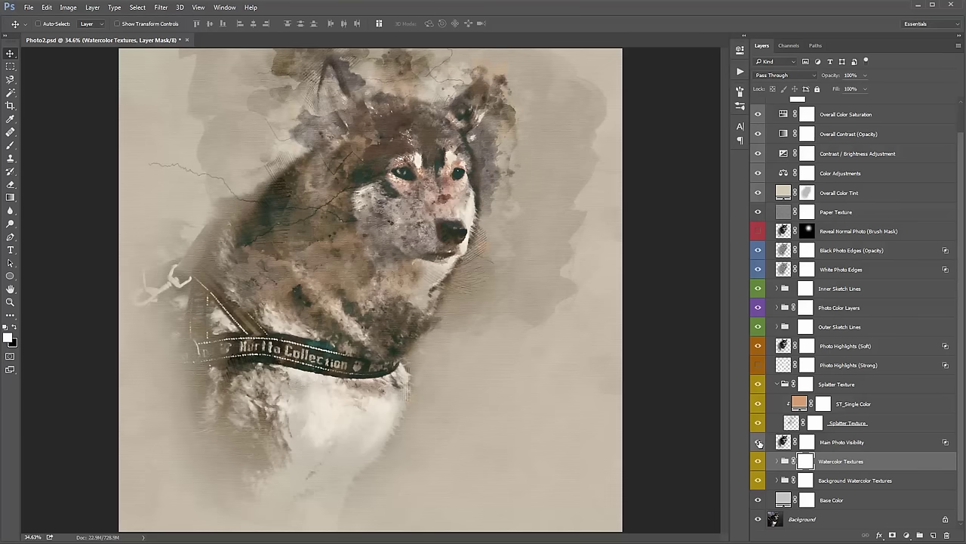
{"action": "left_click", "coordinate": [759, 443]}
{"action": "left_click", "coordinate": [759, 442]}
{"action": "left_click", "coordinate": [759, 443]}
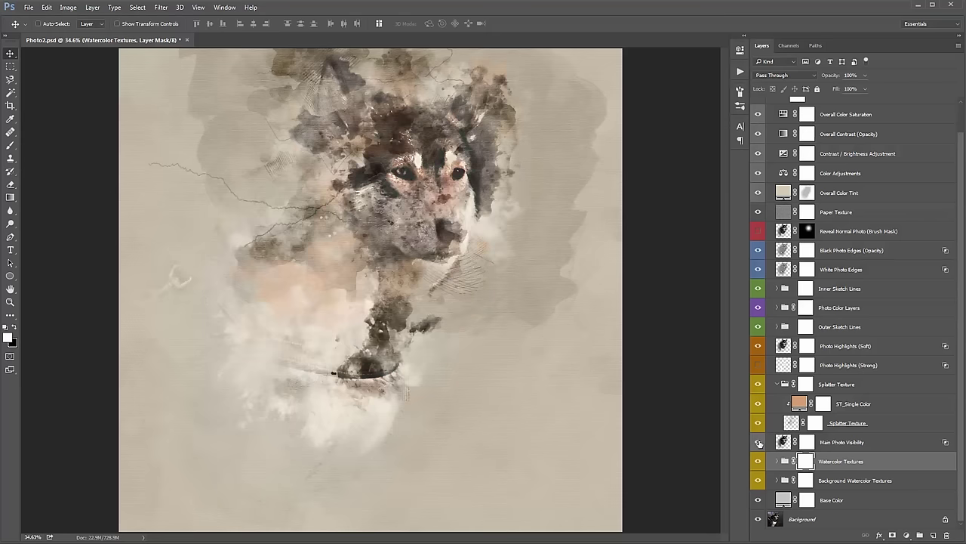
{"action": "left_click", "coordinate": [759, 443]}
{"action": "left_click", "coordinate": [831, 442]}
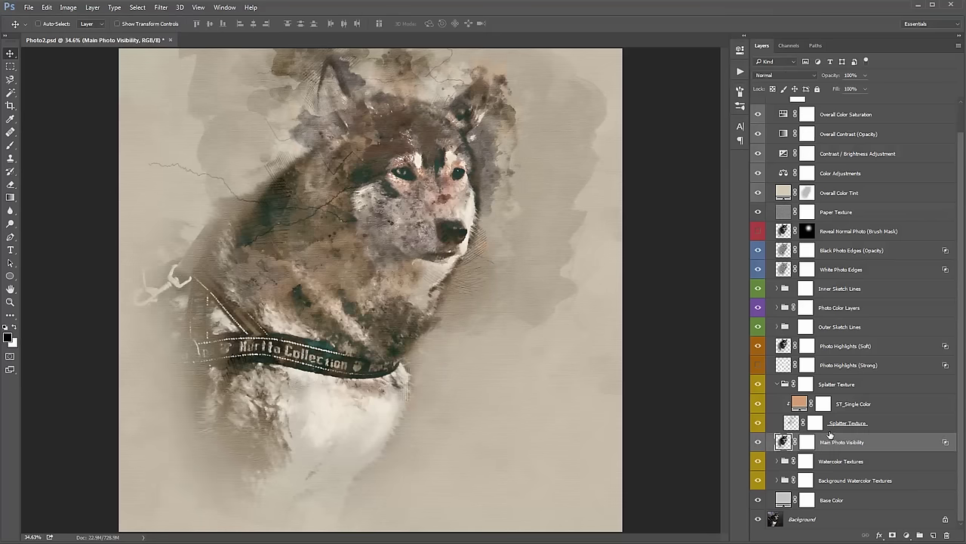
Step: Expand the Watercolor Textures group and preview the WT_1_Color and WT_2_Color layers, leaving both hidden
{"action": "left_click", "coordinate": [830, 461]}
{"action": "left_click", "coordinate": [778, 462]}
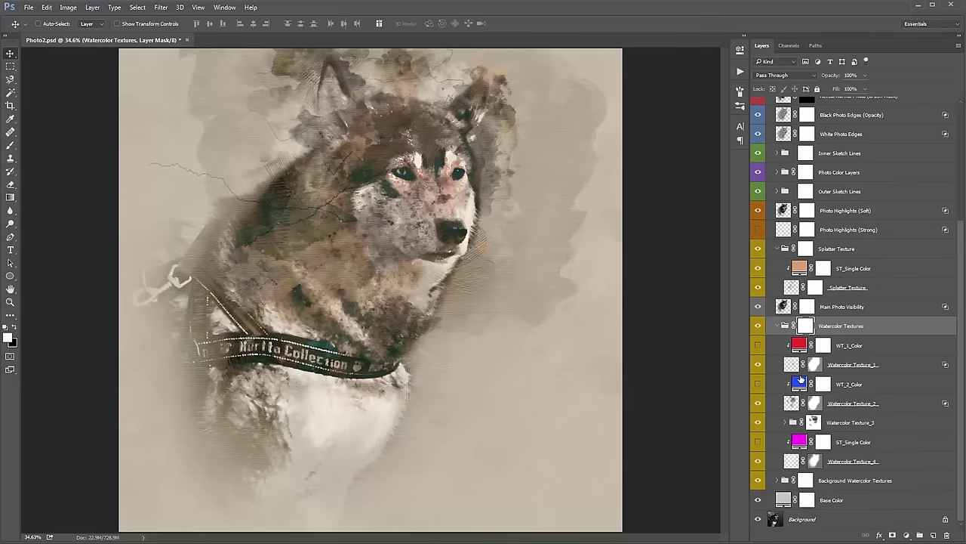
{"action": "left_click", "coordinate": [758, 345]}
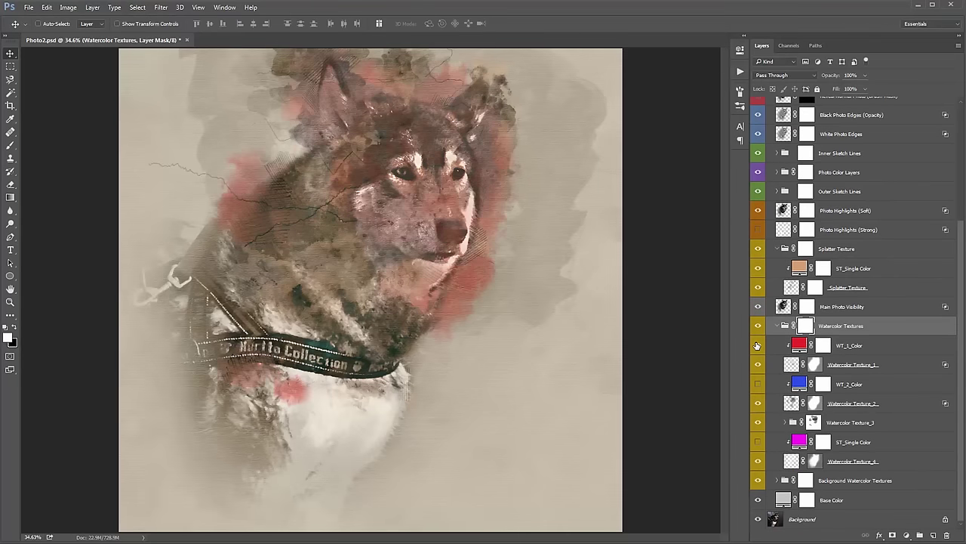
{"action": "left_click", "coordinate": [758, 345]}
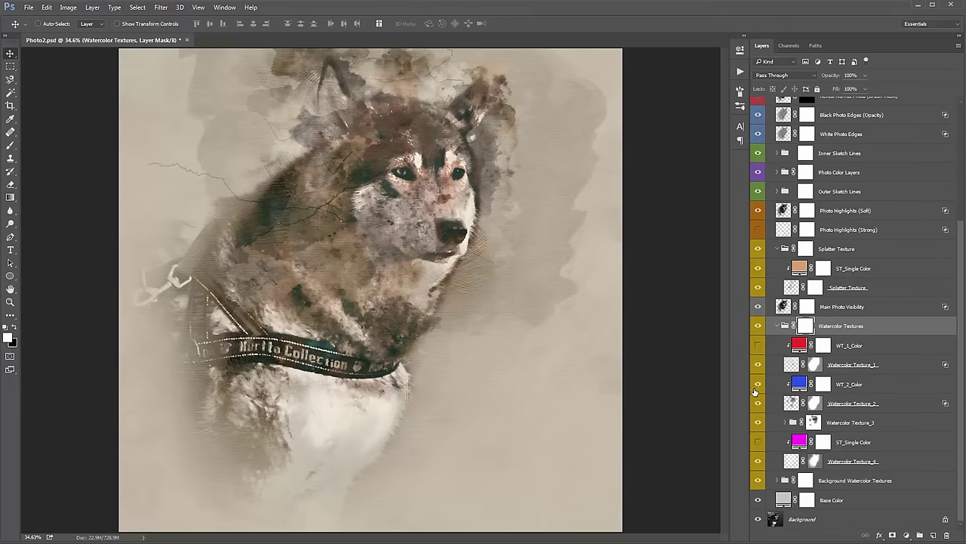
{"action": "left_click", "coordinate": [756, 389]}
Step: Show the WT_3_Color layer inside the Watercolor Texture_3 group, set its fill to white and collapse that group
{"action": "left_click", "coordinate": [785, 422]}
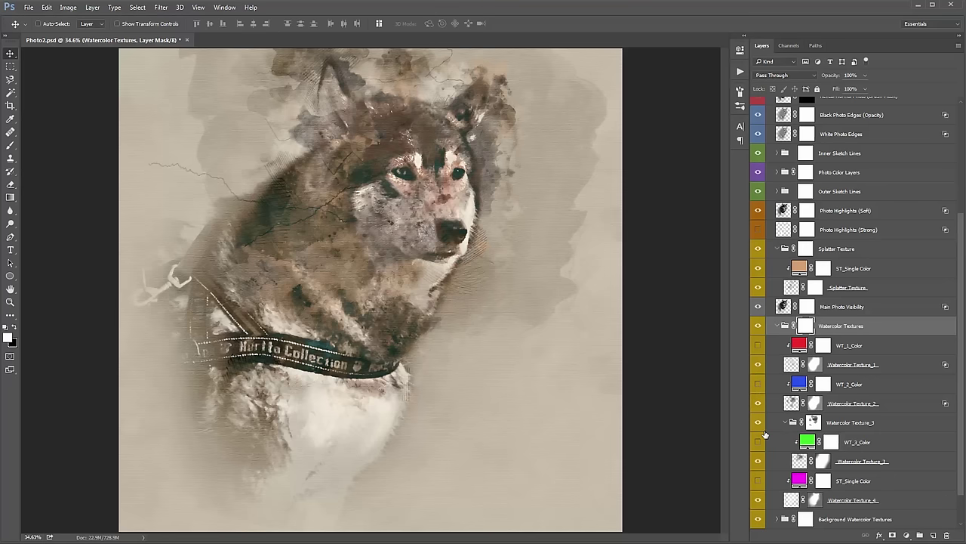
{"action": "left_click", "coordinate": [758, 441]}
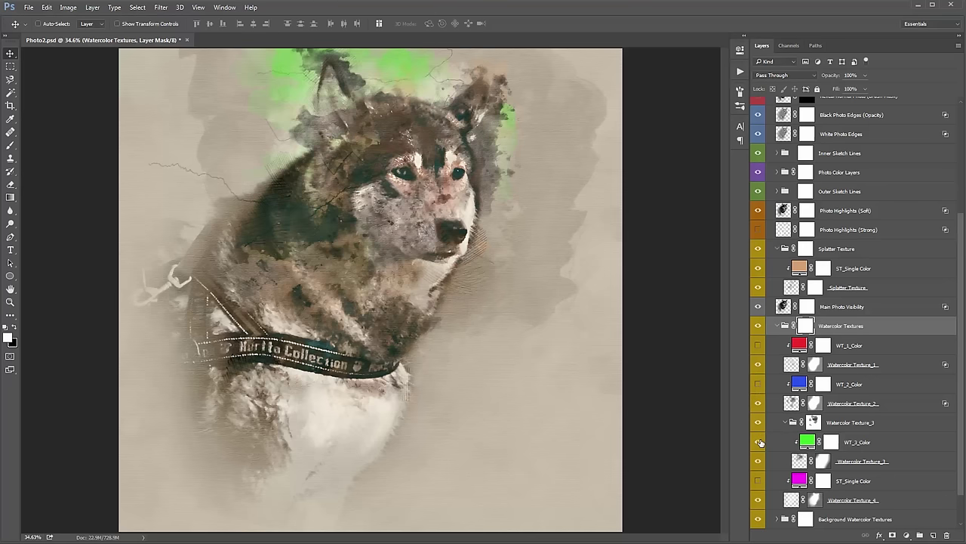
{"action": "double_click", "coordinate": [808, 442]}
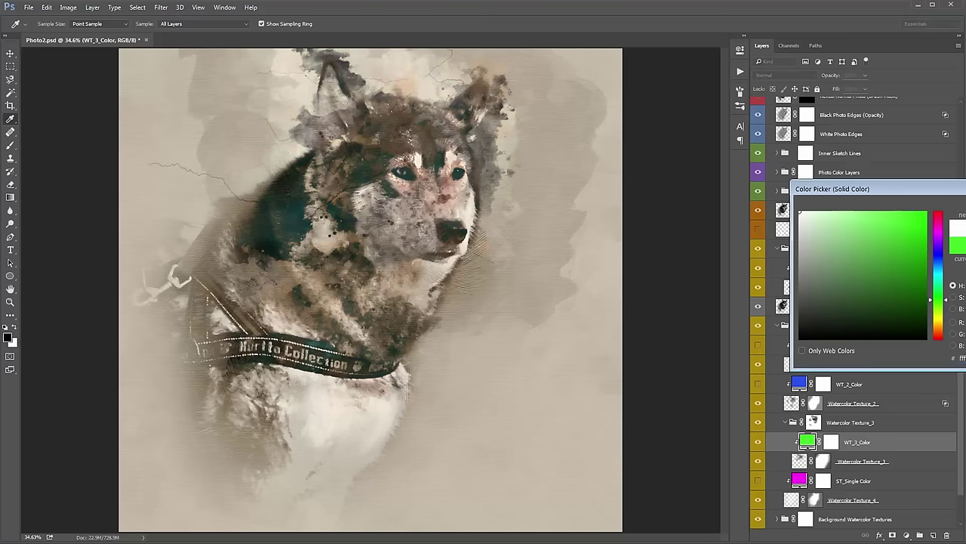
{"action": "key", "text": "Return"}
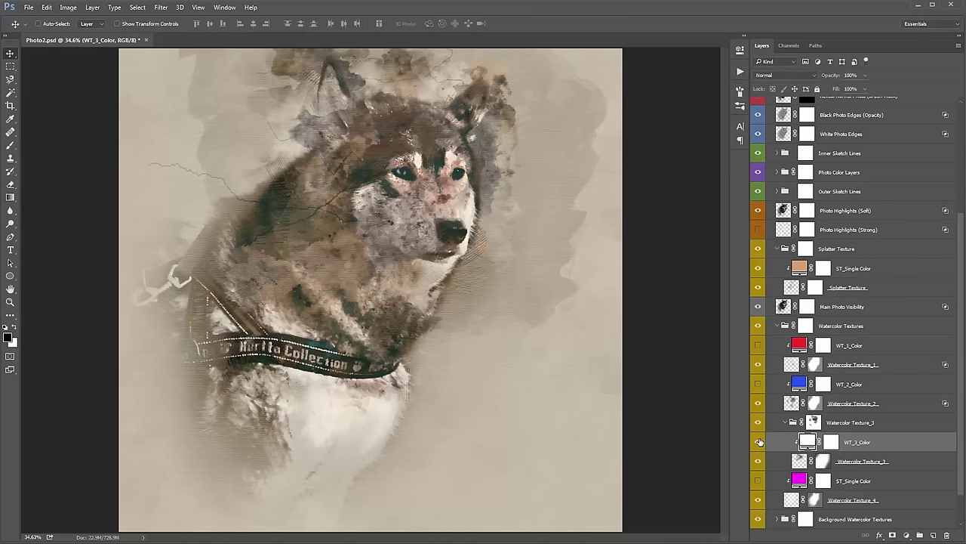
{"action": "left_click", "coordinate": [758, 441]}
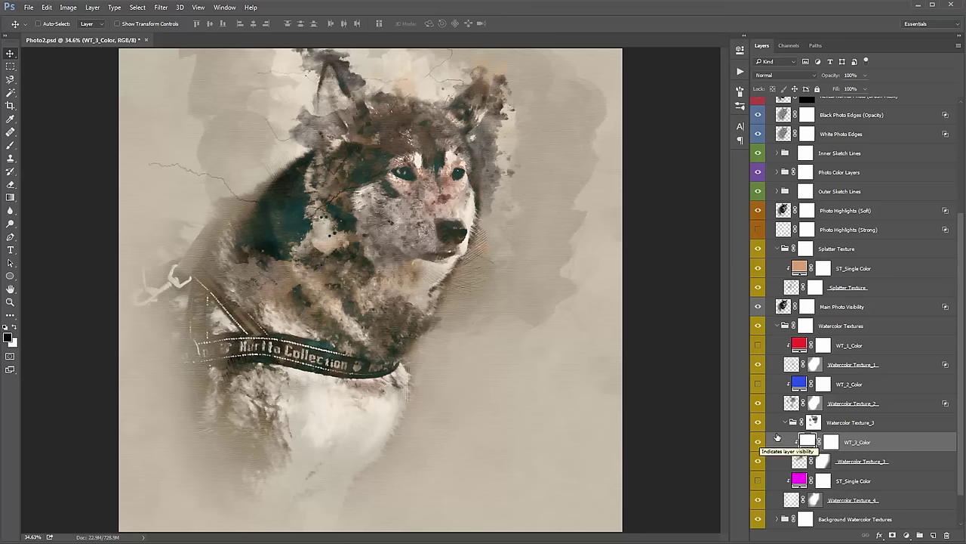
{"action": "left_click", "coordinate": [785, 422]}
Step: Show the ST_Single Color layer above Watercolor Texture_4 and set its fill to a pale peach
{"action": "left_click", "coordinate": [757, 442]}
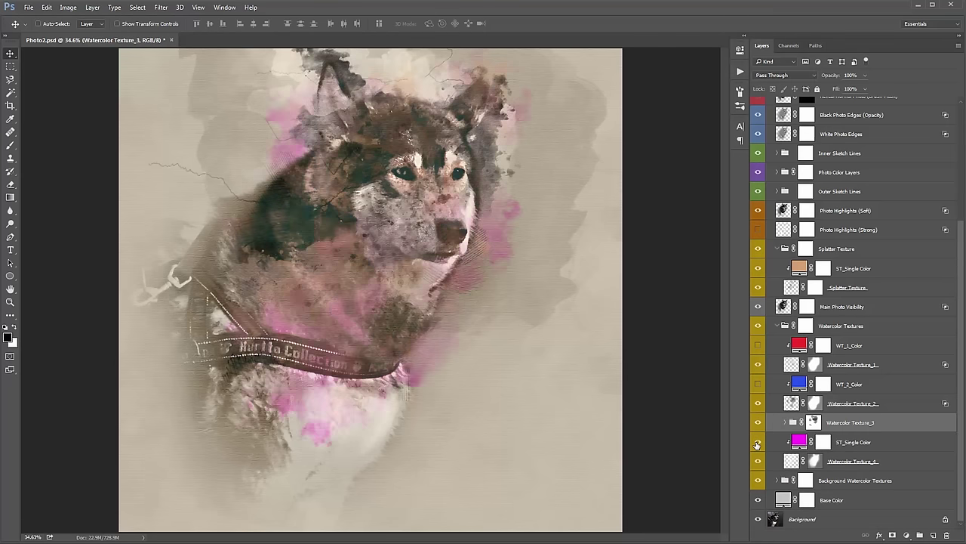
{"action": "double_click", "coordinate": [799, 442]}
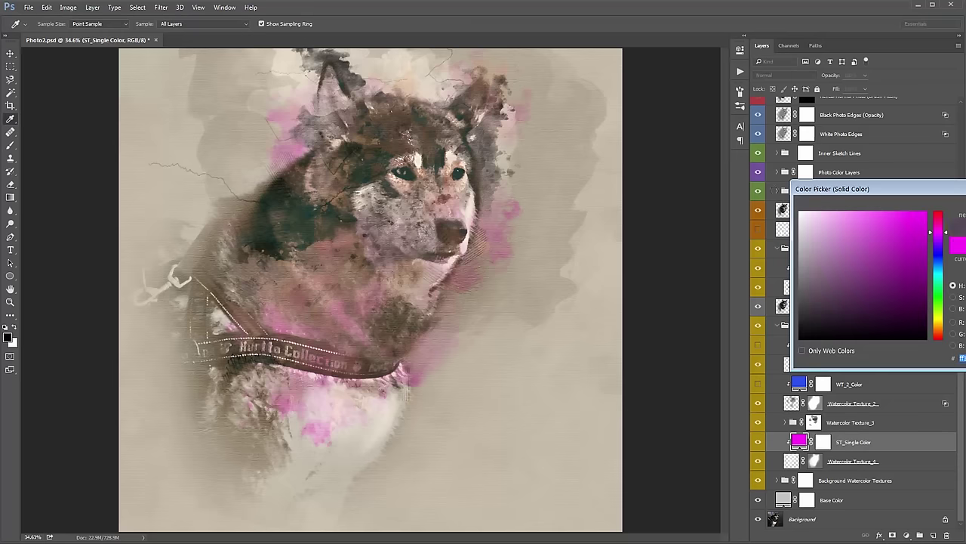
{"action": "left_click", "coordinate": [803, 229]}
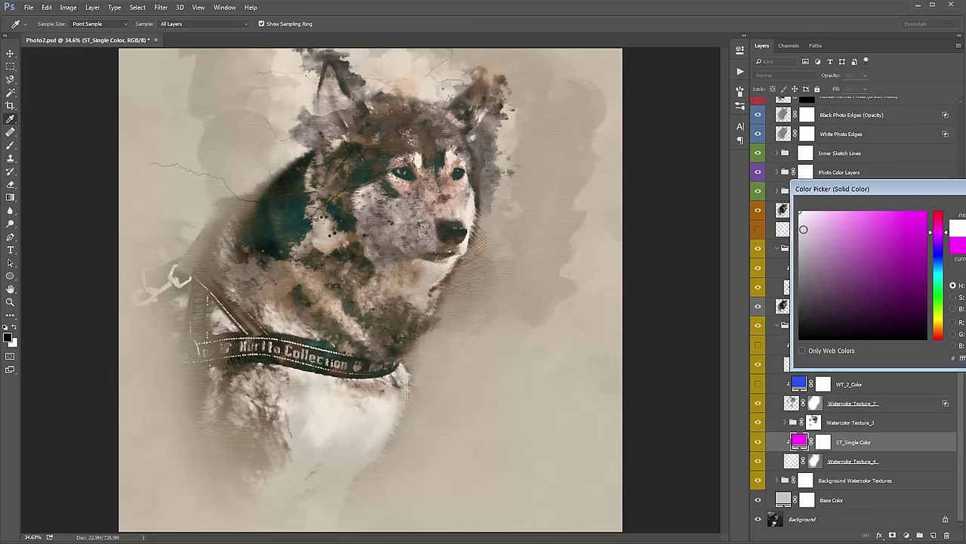
{"action": "left_click", "coordinate": [854, 248]}
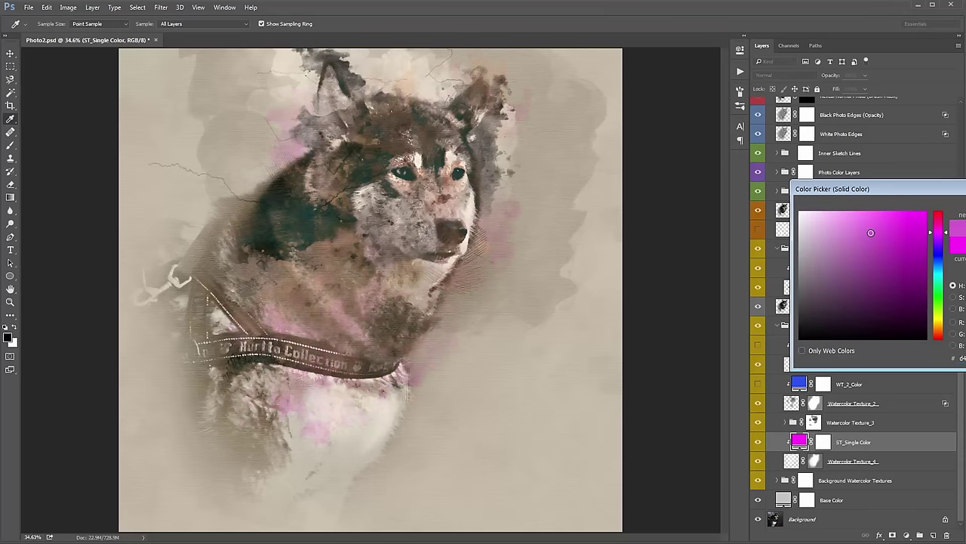
{"action": "left_click", "coordinate": [871, 233]}
{"action": "left_click_drag", "start_coordinate": [941, 270], "coordinate": [941, 333]}
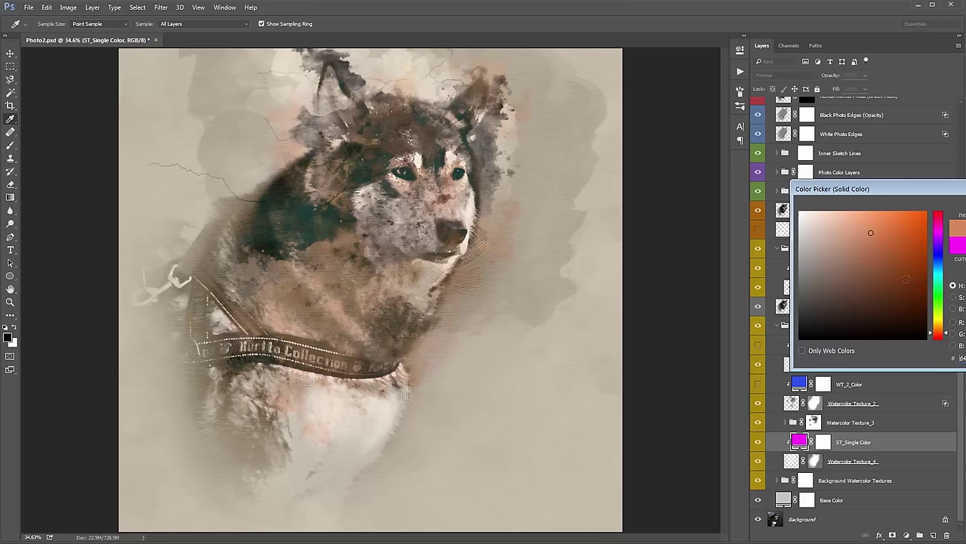
{"action": "left_click", "coordinate": [908, 229]}
{"action": "left_click", "coordinate": [803, 212]}
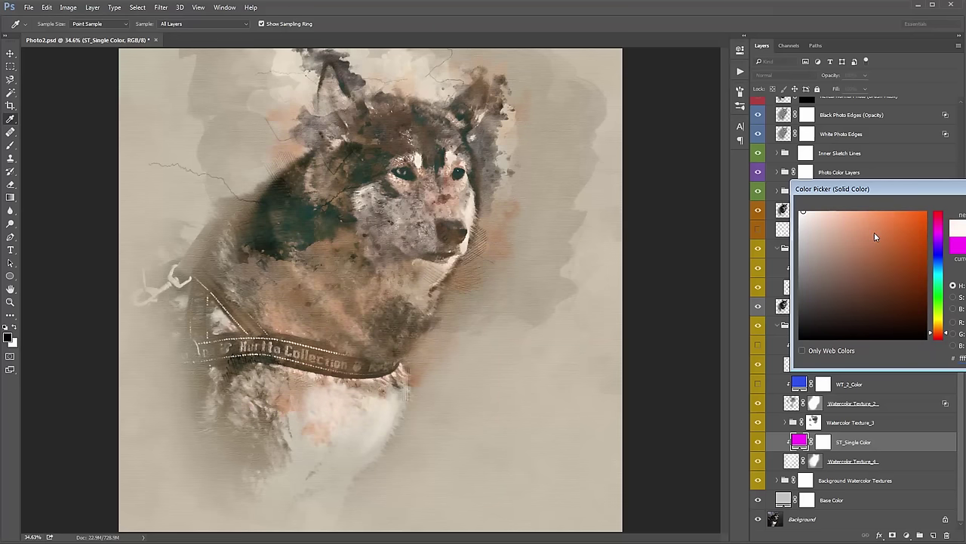
{"action": "left_click", "coordinate": [876, 227]}
{"action": "left_click", "coordinate": [877, 222]}
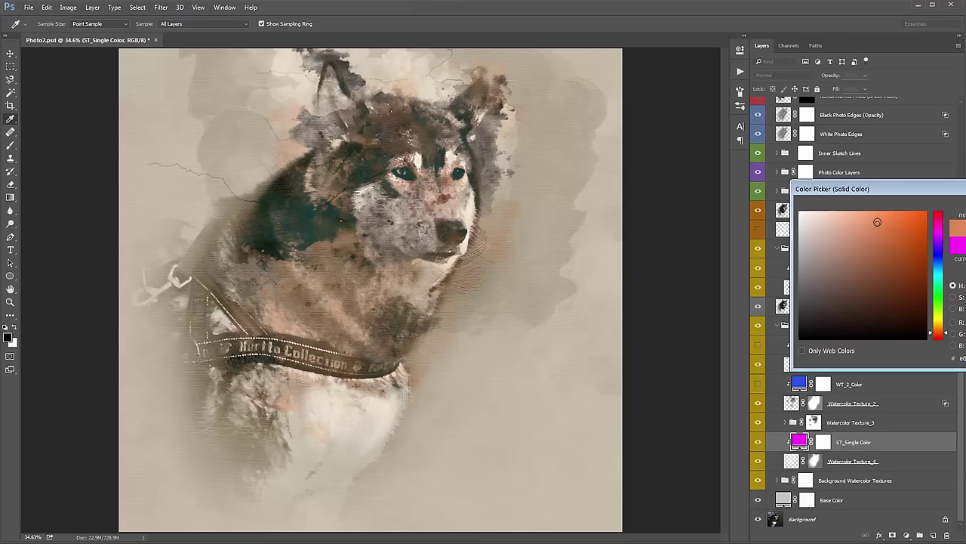
{"action": "mouse_move", "coordinate": [877, 222]}
{"action": "left_mouse_down"}
{"action": "mouse_move", "coordinate": [830, 210]}
{"action": "mouse_move", "coordinate": [857, 215]}
{"action": "left_mouse_up"}
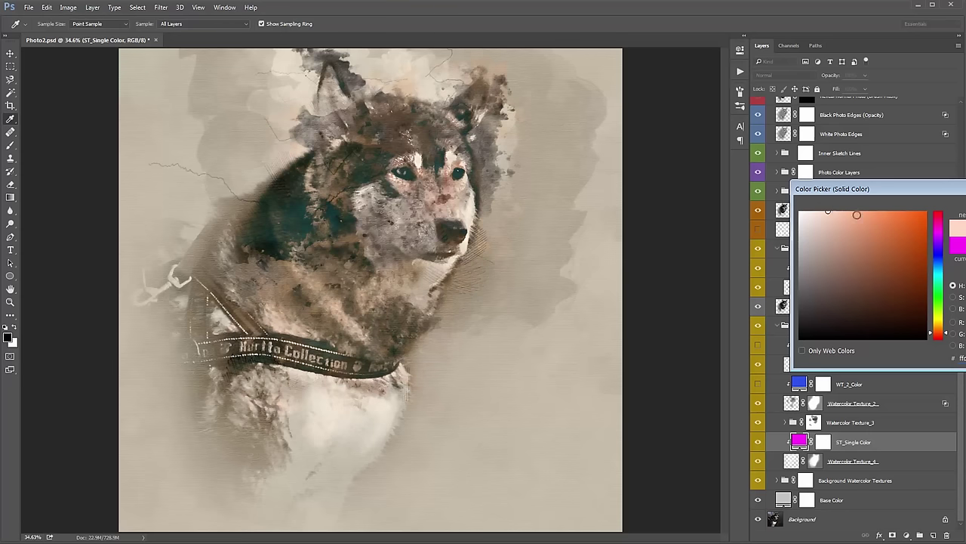
{"action": "key", "text": "Return"}
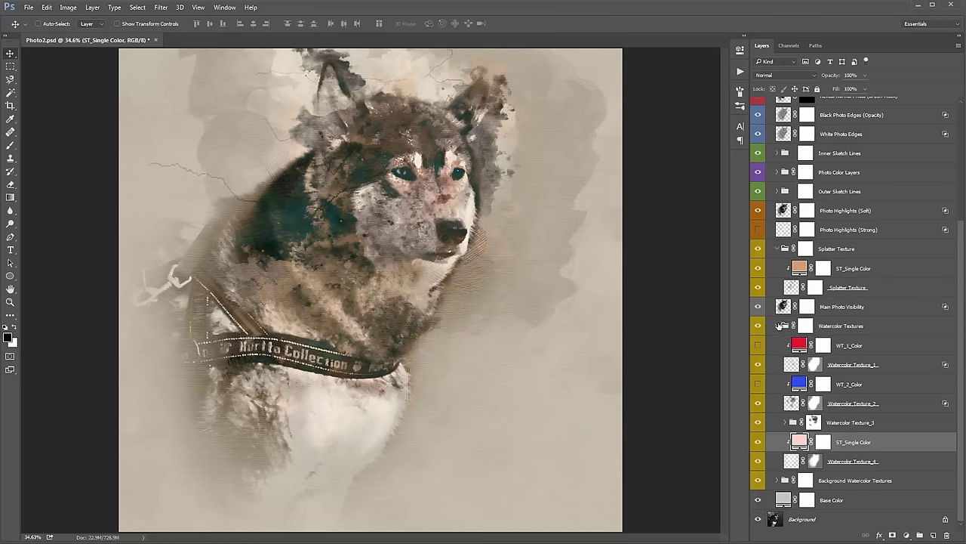
Step: Lighten the Base Color layer's fill to a near-white tone
{"action": "double_click", "coordinate": [783, 499]}
{"action": "left_click", "coordinate": [798, 223]}
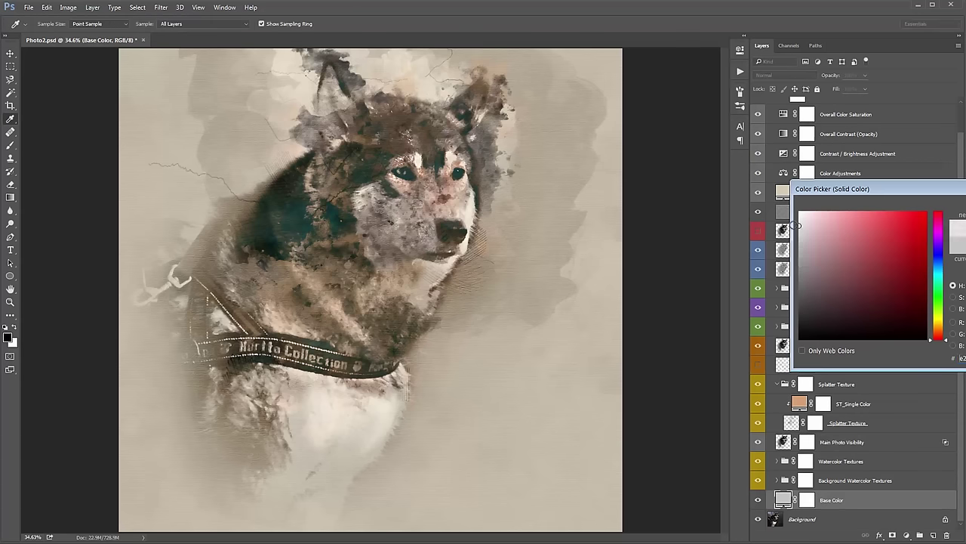
{"action": "left_click_drag", "start_coordinate": [937, 338], "coordinate": [937, 333]}
{"action": "left_click_drag", "start_coordinate": [839, 234], "coordinate": [807, 217]}
{"action": "key", "text": "Return"}
Step: Adjust the Overall Color Tint layer's fill to a light, muted beige
{"action": "double_click", "coordinate": [784, 194]}
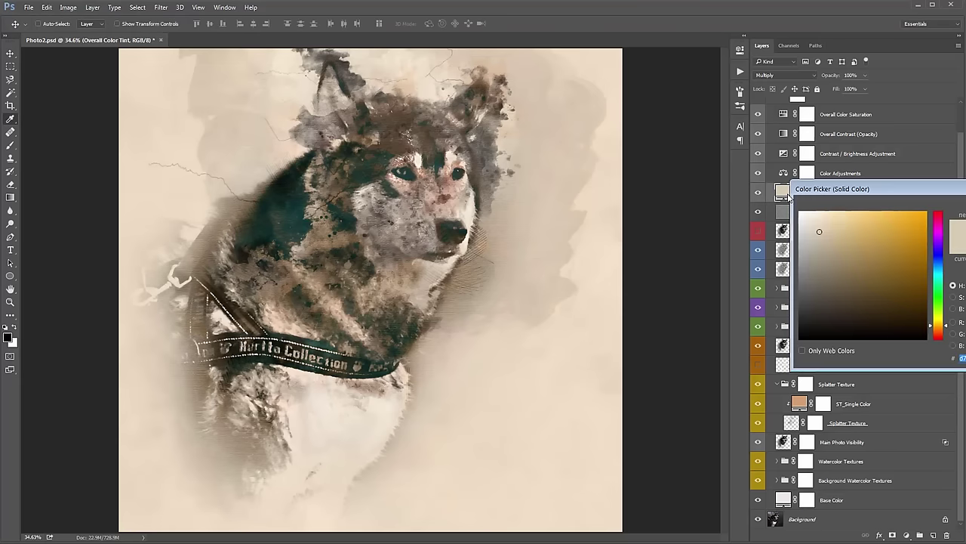
{"action": "left_click", "coordinate": [828, 230]}
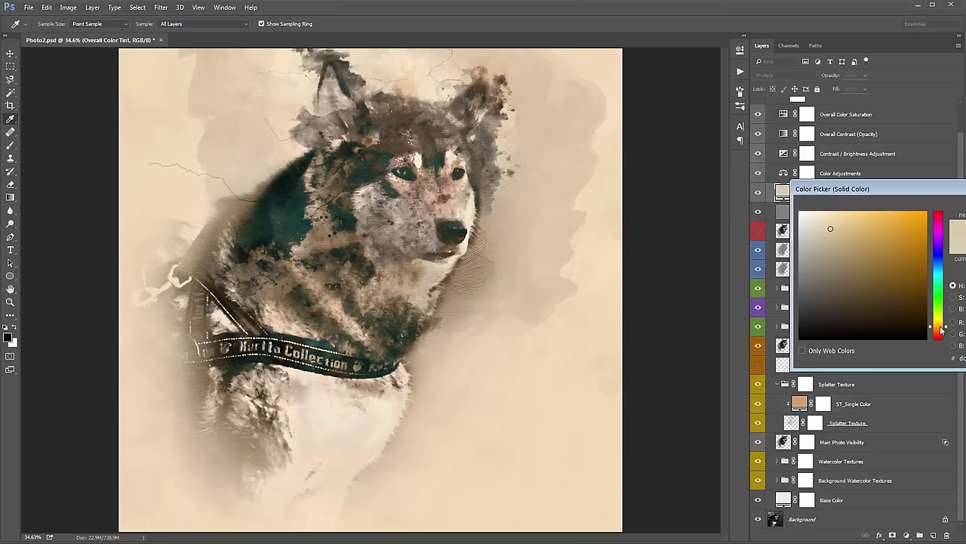
{"action": "left_click_drag", "start_coordinate": [941, 330], "coordinate": [940, 326]}
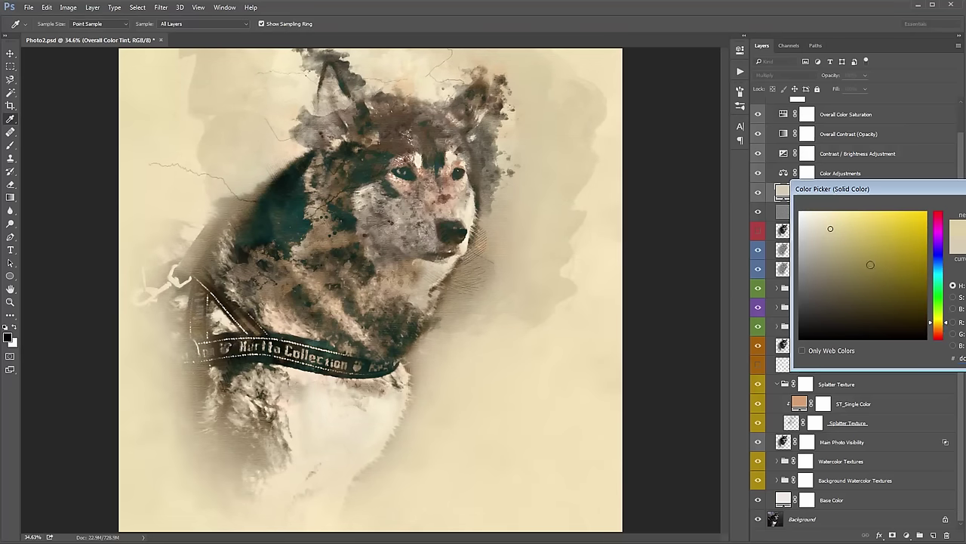
{"action": "left_click", "coordinate": [936, 326]}
{"action": "left_click_drag", "start_coordinate": [827, 235], "coordinate": [820, 229]}
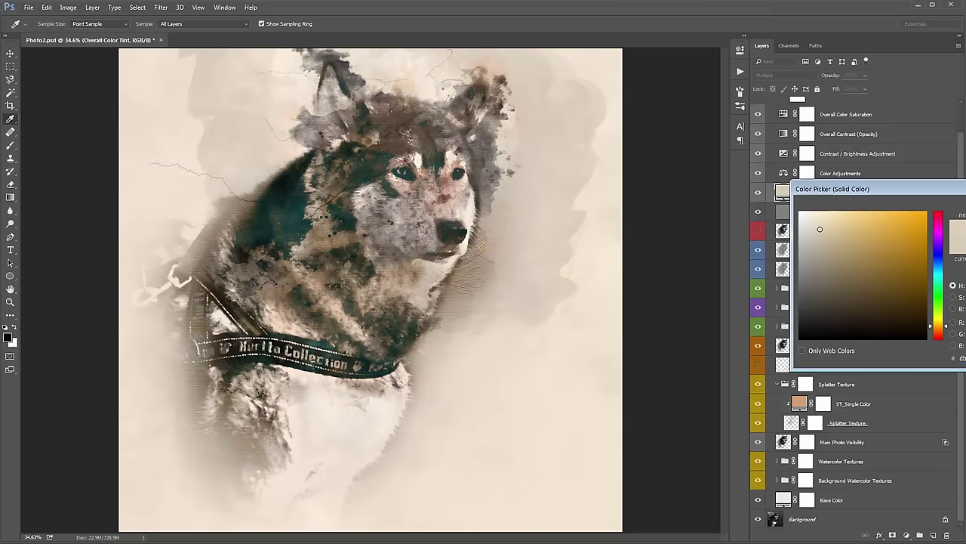
{"action": "key", "text": "Return"}
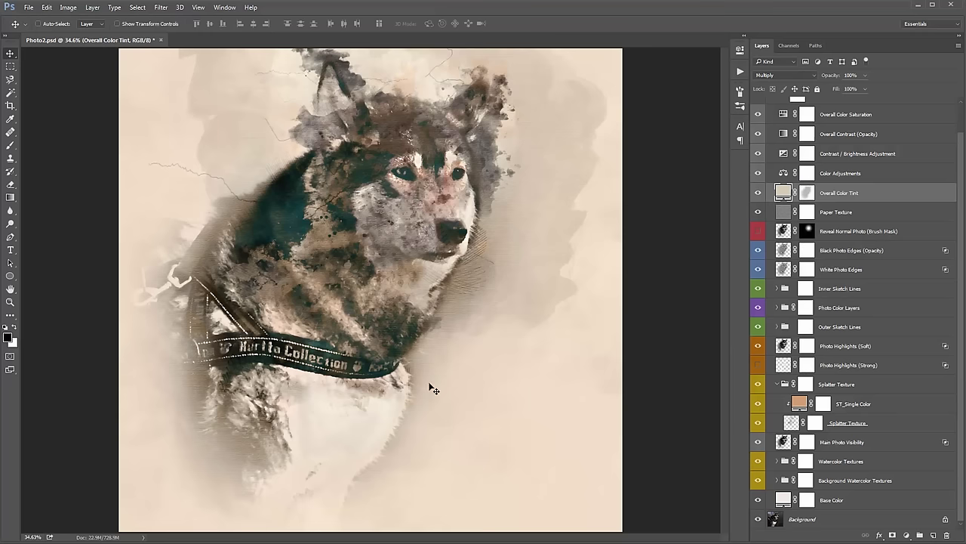
Step: Compare the artwork with and without the Main Photo Visibility layer, keep it visible and select its layer mask
{"action": "left_click", "coordinate": [758, 441]}
{"action": "left_click", "coordinate": [755, 443]}
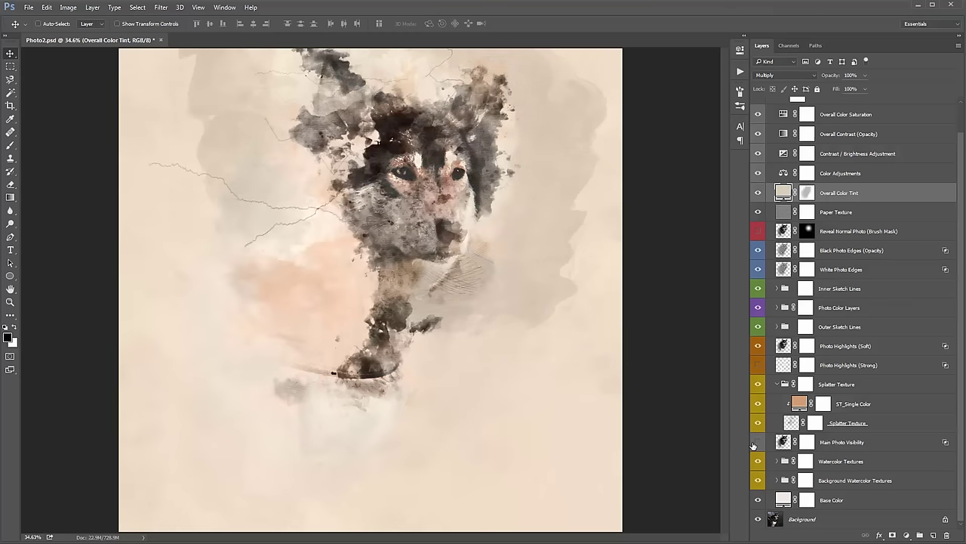
{"action": "left_click", "coordinate": [753, 444]}
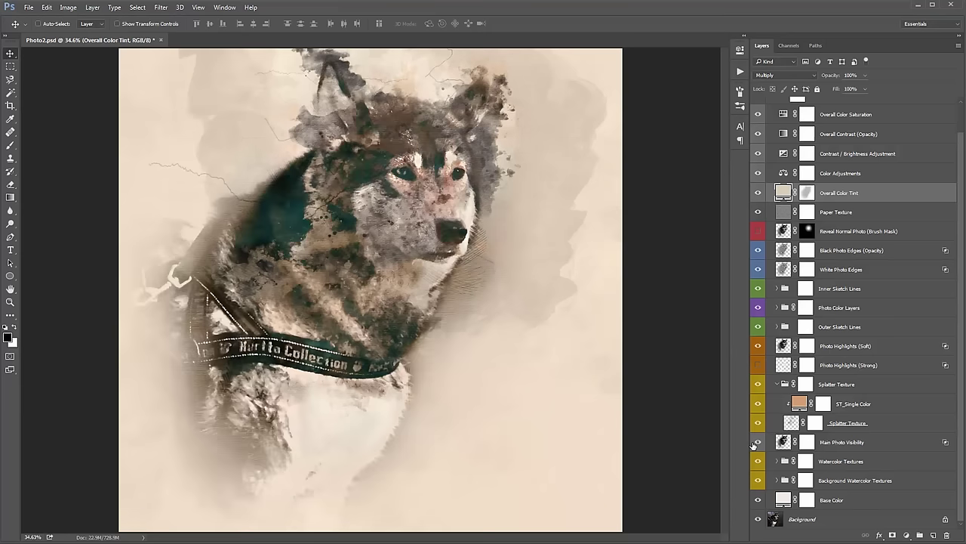
{"action": "left_click", "coordinate": [755, 443]}
{"action": "left_click", "coordinate": [755, 443]}
{"action": "left_click", "coordinate": [807, 441]}
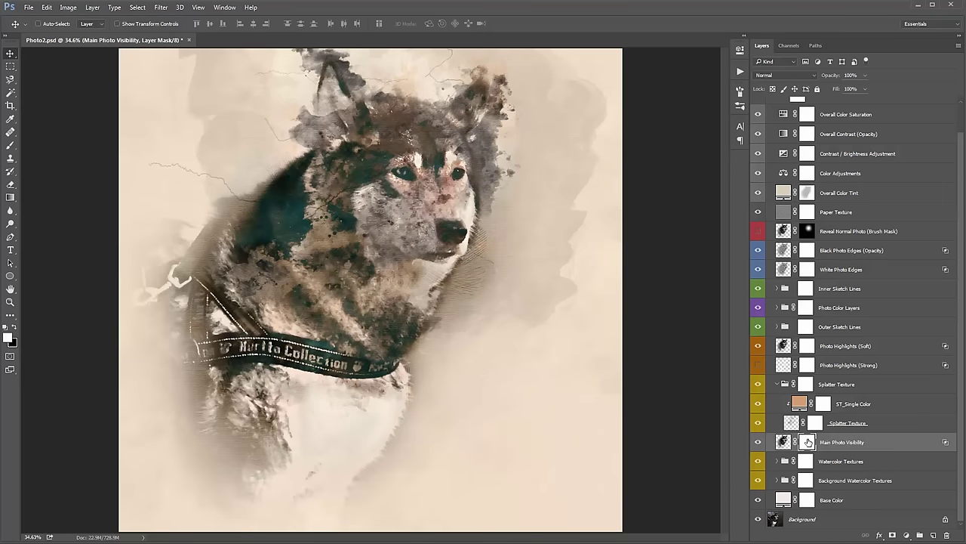
Step: Paint black with a 400 px brush on the Main Photo Visibility mask to hide the wolf's lower chest
{"action": "key", "text": "b"}
{"action": "key", "text": "x"}
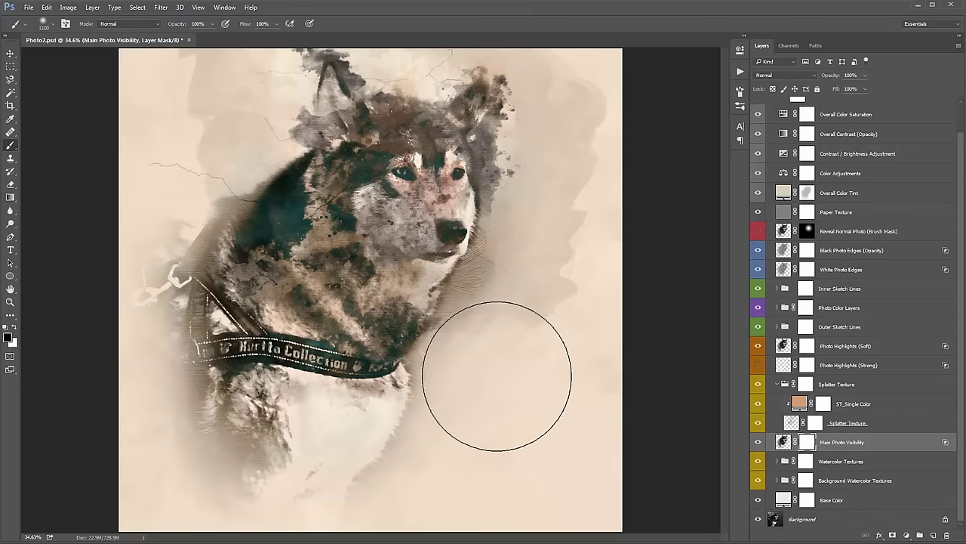
{"action": "key", "text": "bracketleft"}
{"action": "key", "text": "bracketleft"}
{"action": "key", "text": "bracketleft"}
{"action": "key", "text": "bracketleft"}
{"action": "mouse_move", "coordinate": [416, 388]}
{"action": "left_mouse_down"}
{"action": "mouse_move", "coordinate": [384, 452]}
{"action": "mouse_move", "coordinate": [407, 412]}
{"action": "mouse_move", "coordinate": [416, 448]}
{"action": "left_mouse_up"}
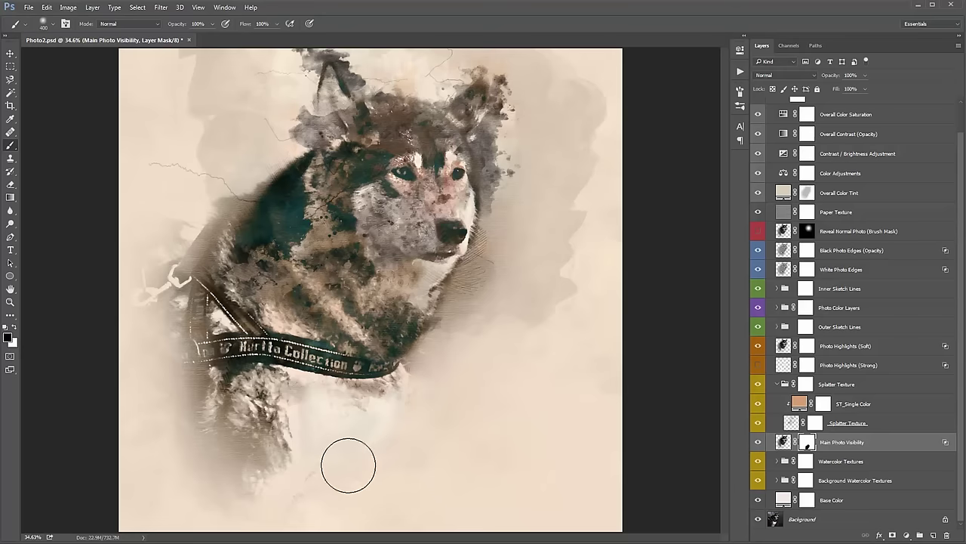
{"action": "key", "text": "v"}
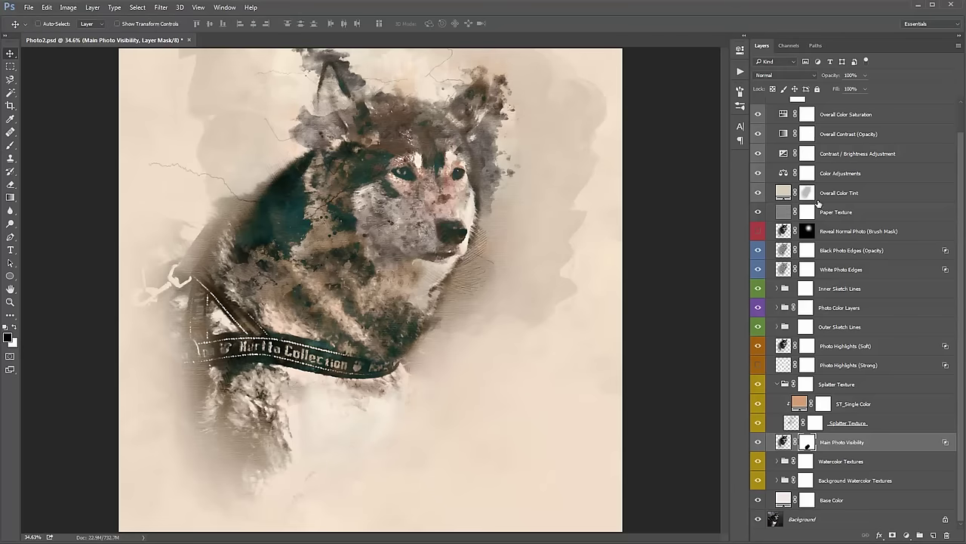
Step: Adjust the cyan–red and yellow–blue balance of the Color Adjustments layer's midtones, shifting them slightly towards cyan and blue
{"action": "scroll", "coordinate": [824, 208], "scroll_direction": "up", "scroll_amount": 2}
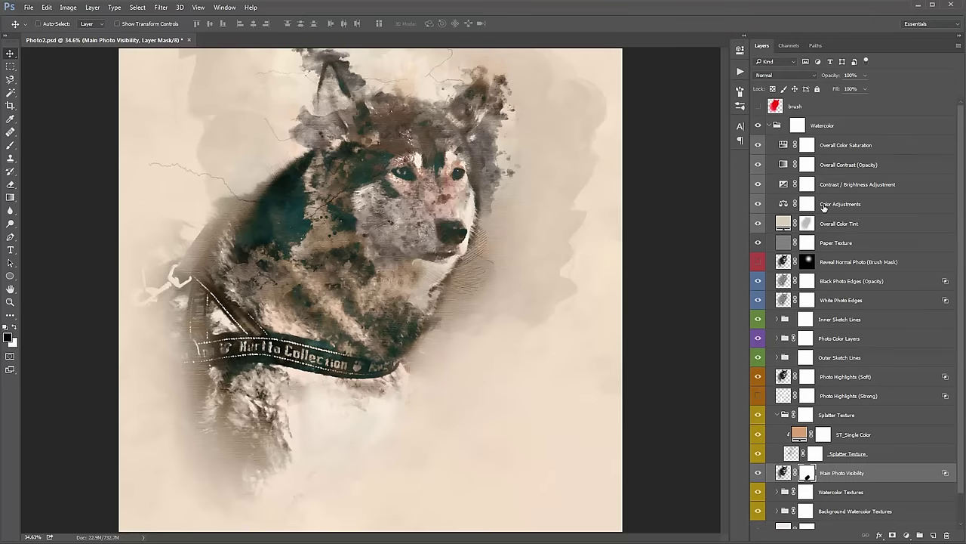
{"action": "double_click", "coordinate": [784, 203]}
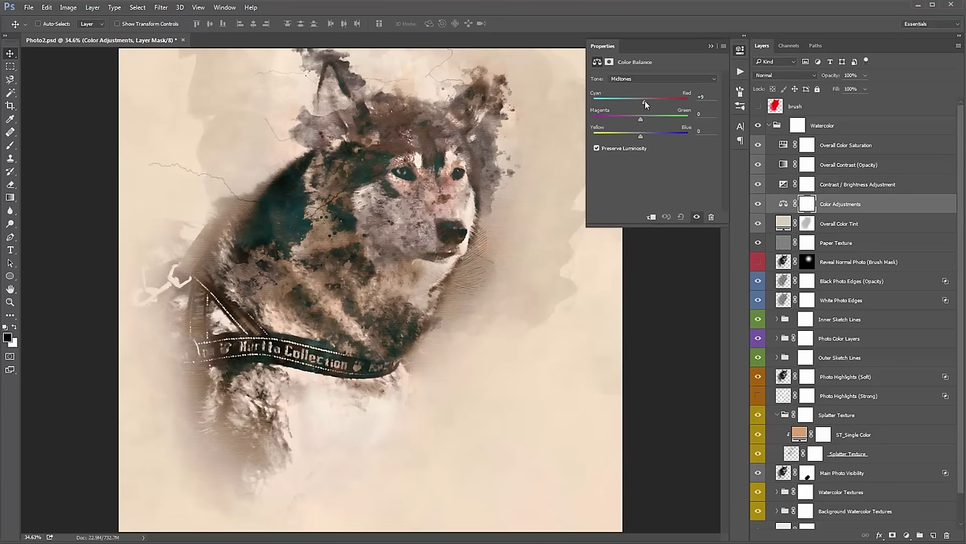
{"action": "left_click_drag", "start_coordinate": [645, 100], "coordinate": [629, 100]}
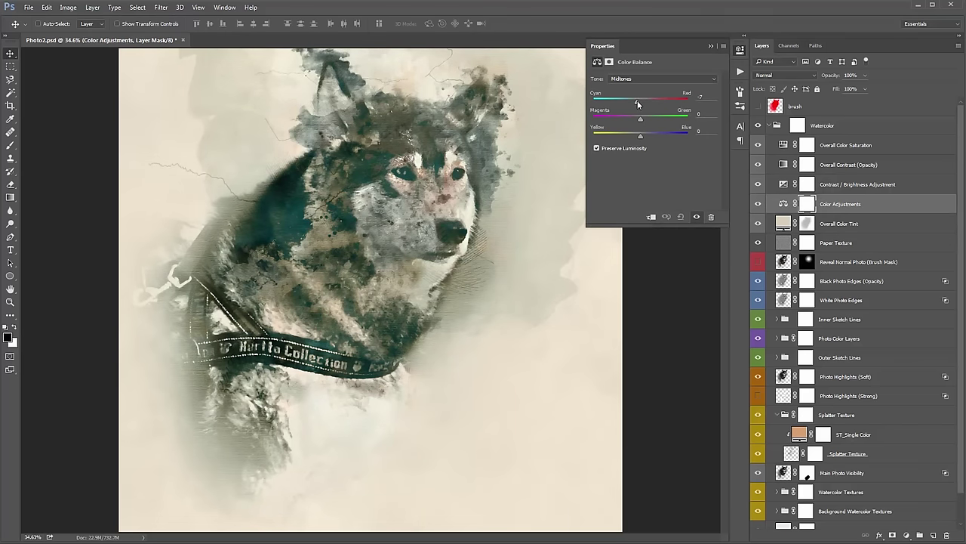
{"action": "left_click", "coordinate": [632, 99]}
{"action": "left_click_drag", "start_coordinate": [632, 100], "coordinate": [634, 101]}
{"action": "left_click_drag", "start_coordinate": [640, 135], "coordinate": [644, 138]}
Step: Fine-tune the cyan–red and yellow–blue balance of the Color Adjustments layer's shadows
{"action": "left_click", "coordinate": [638, 80]}
{"action": "left_click", "coordinate": [634, 90]}
{"action": "left_click_drag", "start_coordinate": [643, 101], "coordinate": [633, 99]}
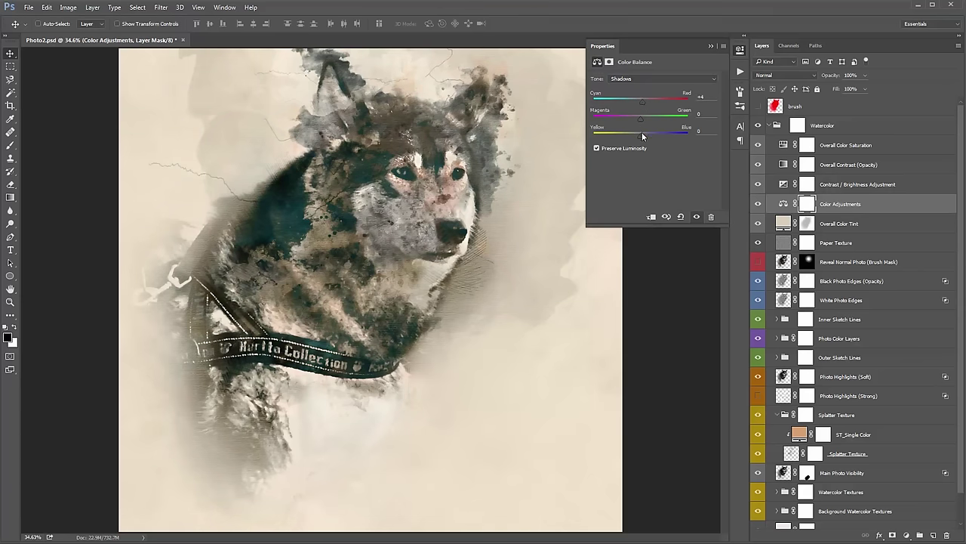
{"action": "left_click_drag", "start_coordinate": [640, 136], "coordinate": [639, 138]}
{"action": "left_click", "coordinate": [710, 47]}
Step: Duplicate the BG_Texture_1 and BG_Texture_2 layers in the Background Watercolor Textures group to strengthen the background
{"action": "scroll", "coordinate": [826, 437], "scroll_direction": "down", "scroll_amount": 1}
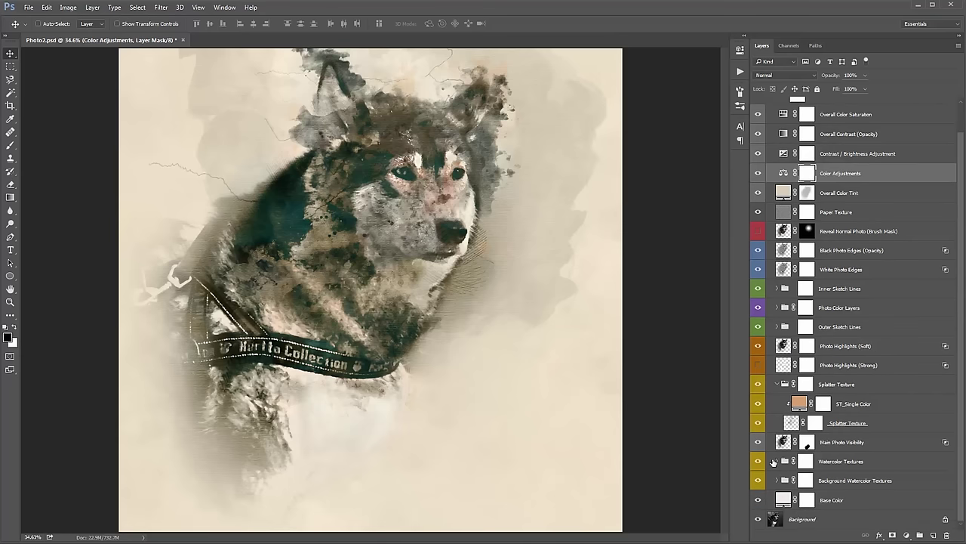
{"action": "left_click", "coordinate": [777, 480]}
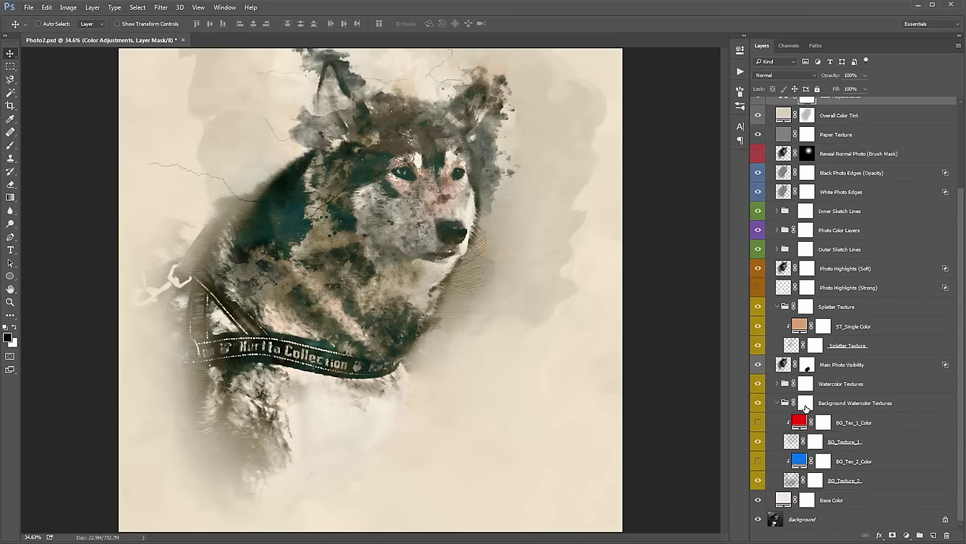
{"action": "left_click", "coordinate": [852, 446]}
{"action": "key", "text": "ctrl+j"}
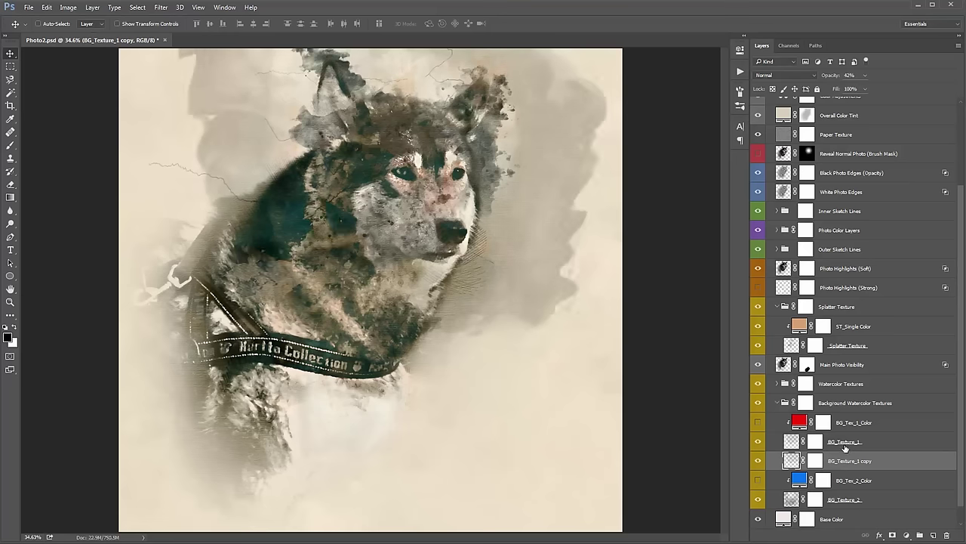
{"action": "scroll", "coordinate": [842, 444], "scroll_direction": "down", "scroll_amount": 1}
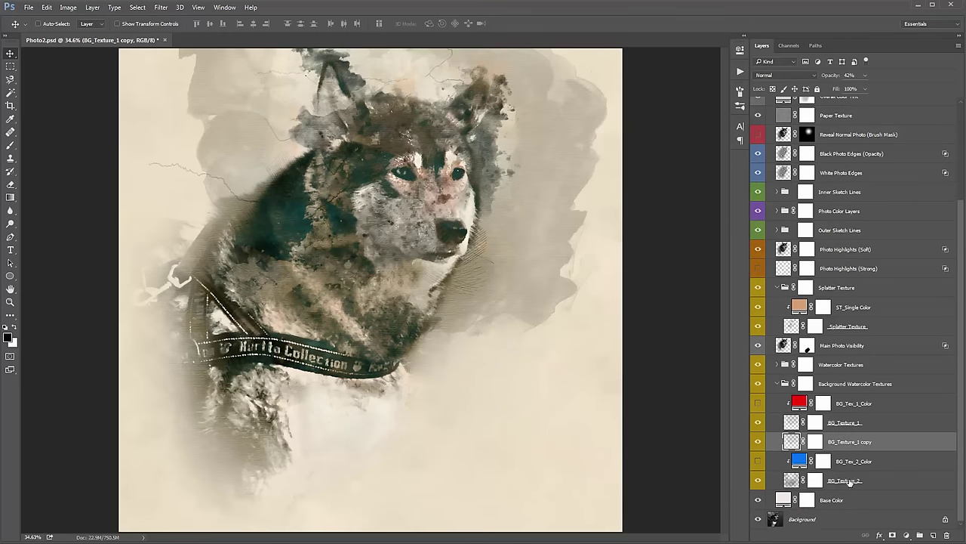
{"action": "left_click", "coordinate": [849, 485]}
{"action": "key", "text": "ctrl+j"}
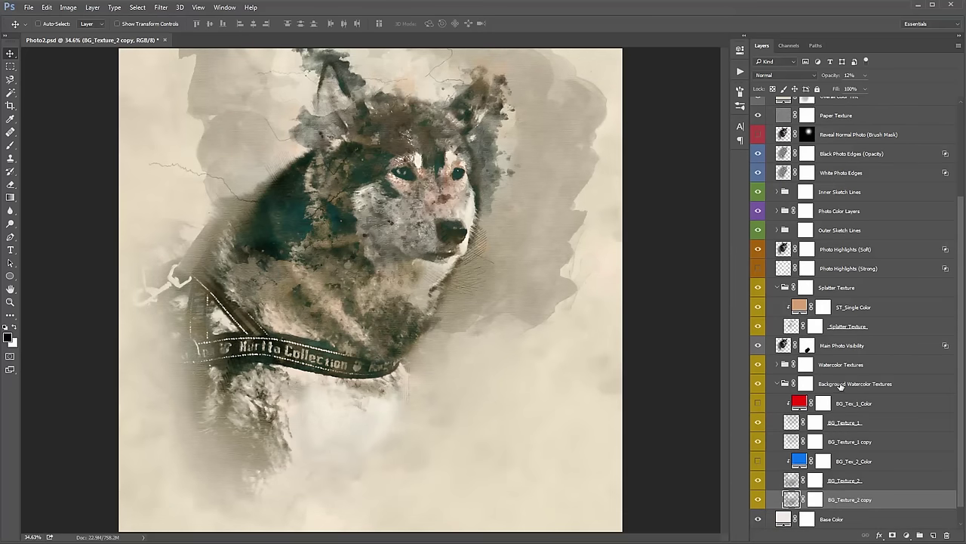
Step: Collapse the Splatter Texture group and compare the artwork with and without the White Photo Edges layer
{"action": "scroll", "coordinate": [838, 389], "scroll_direction": "up", "scroll_amount": 5}
{"action": "left_click", "coordinate": [784, 383]}
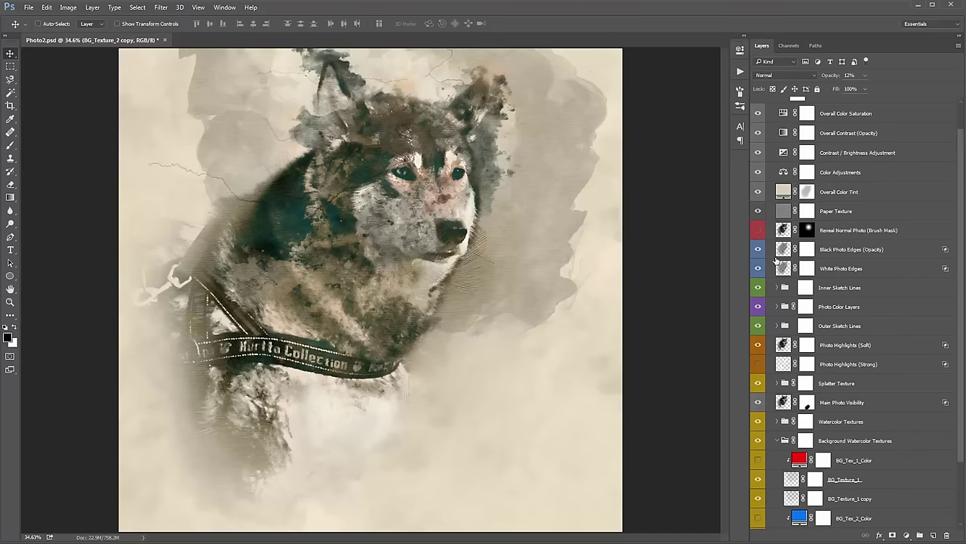
{"action": "scroll", "coordinate": [764, 263], "scroll_direction": "up", "scroll_amount": 1}
{"action": "left_click", "coordinate": [758, 268]}
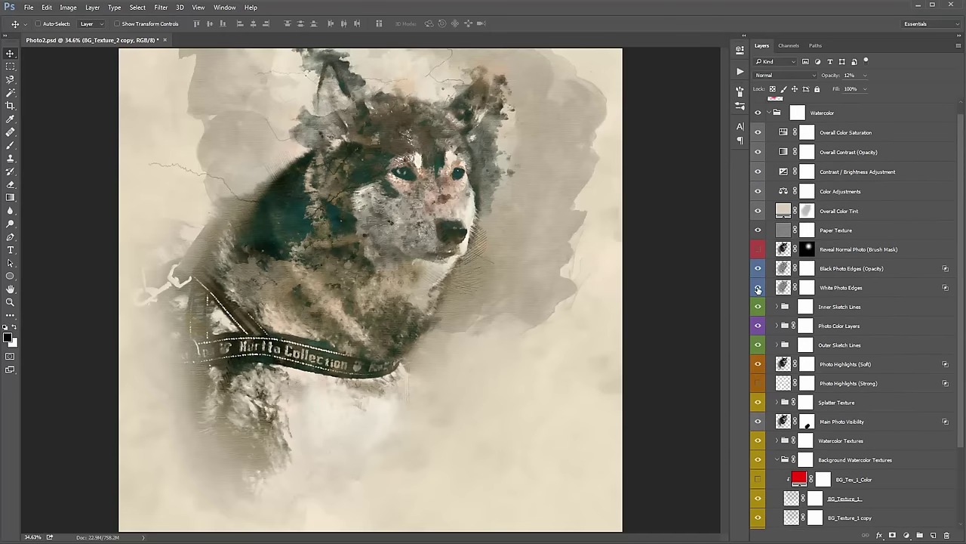
{"action": "left_click", "coordinate": [758, 286]}
{"action": "left_click", "coordinate": [758, 287]}
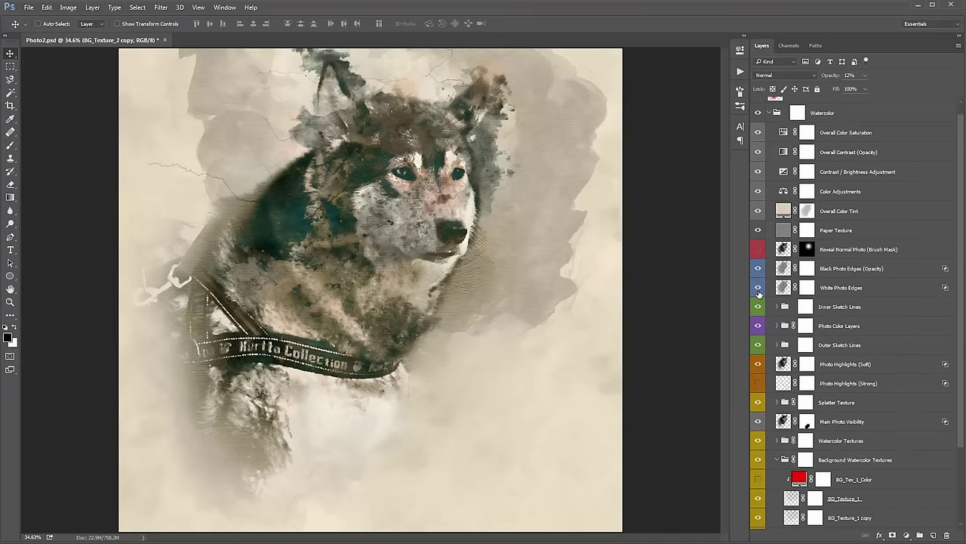
{"action": "scroll", "coordinate": [823, 297], "scroll_direction": "up", "scroll_amount": 1}
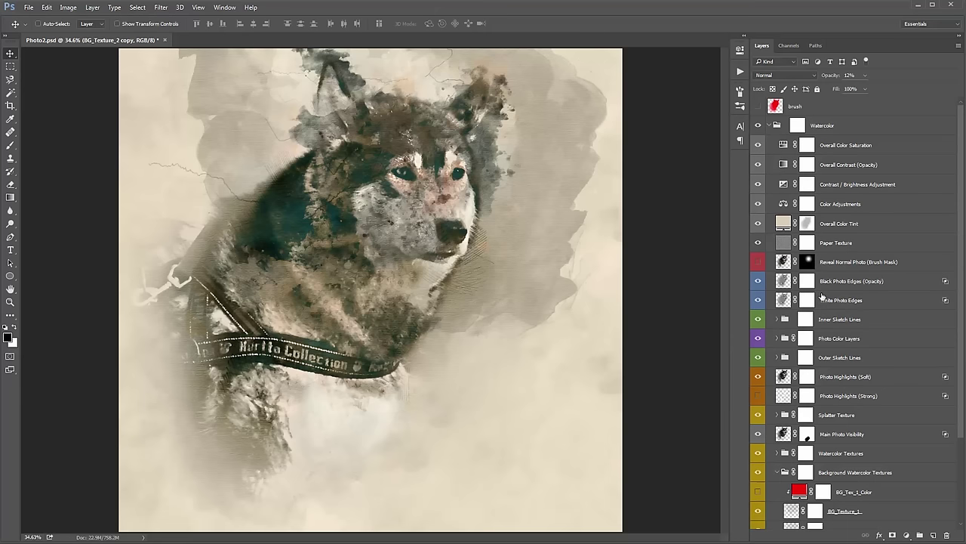
Step: Stamp all visible layers into a new layer above Overall Color Saturation and set its blend mode to Hard Light
{"action": "left_click", "coordinate": [834, 145]}
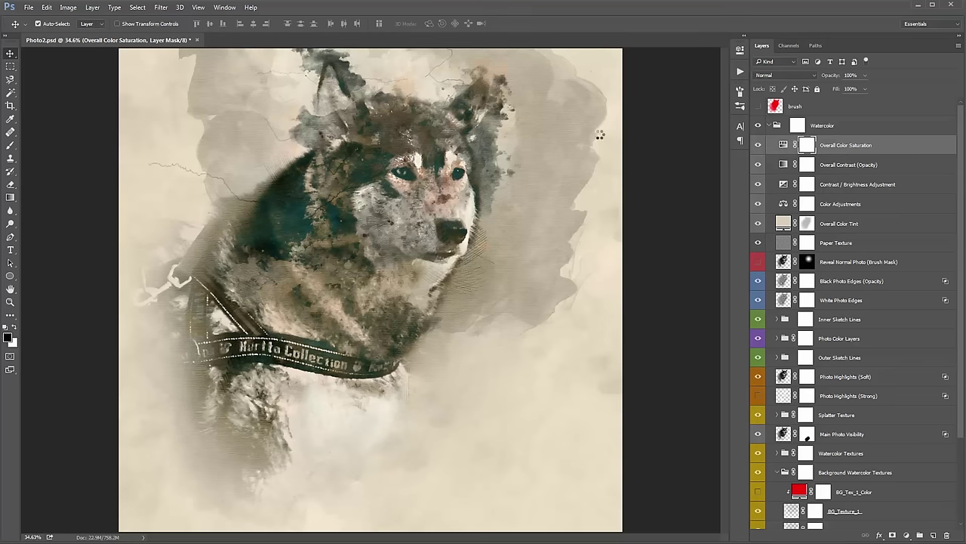
{"action": "key", "text": "ctrl+shift+alt+e"}
{"action": "left_click", "coordinate": [786, 74]}
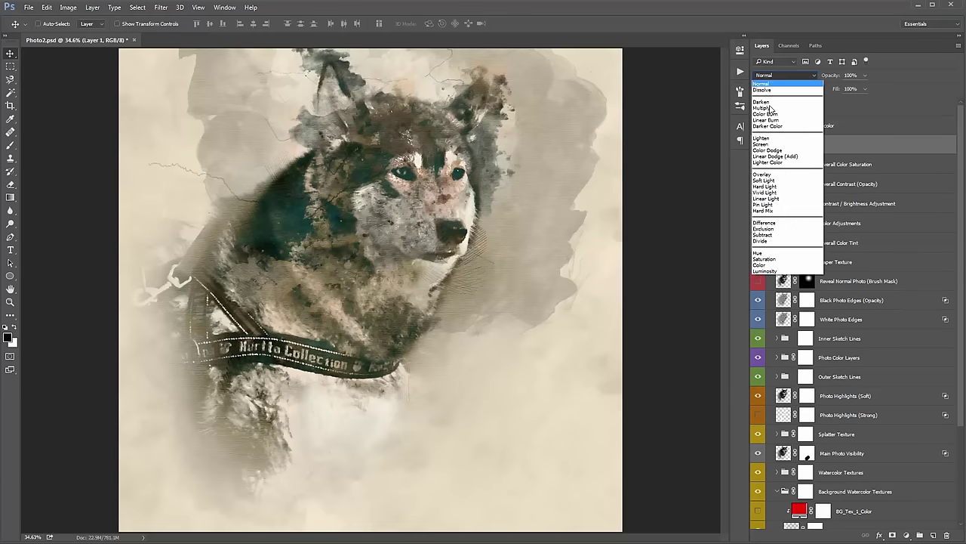
{"action": "left_click", "coordinate": [789, 190]}
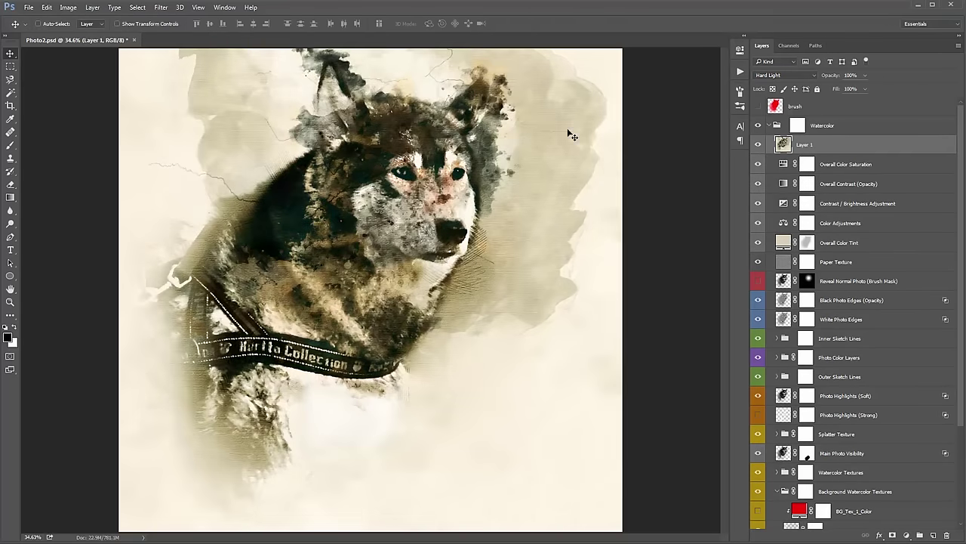
Step: Lower the stamped Hard Light layer's opacity to 23%
{"action": "left_click", "coordinate": [850, 76]}
{"action": "type", "text": "29"}
{"action": "key", "text": "Return"}
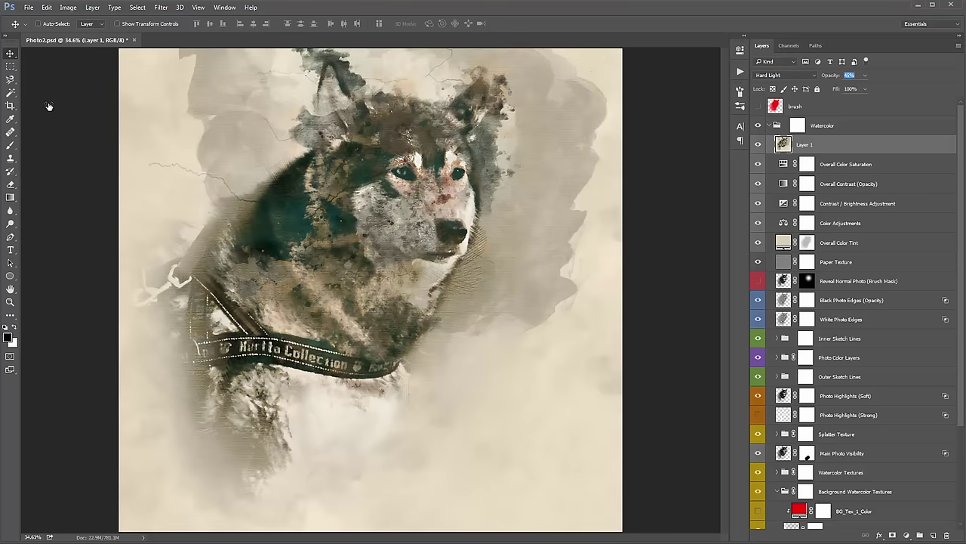
{"action": "type", "text": "0"}
{"action": "key", "text": "Return"}
{"action": "type", "text": "8"}
{"action": "key", "text": "Return"}
{"action": "left_click_drag", "start_coordinate": [830, 76], "coordinate": [837, 76]}
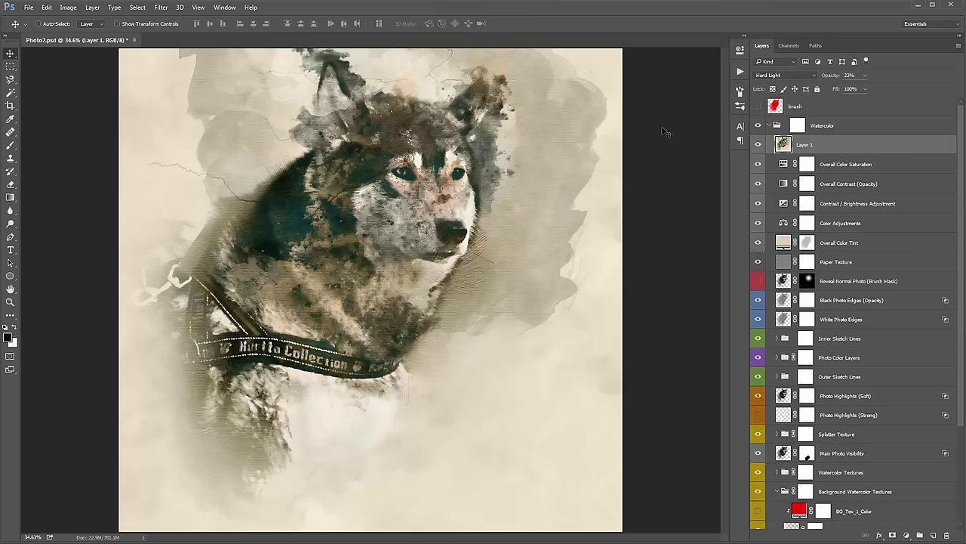
Step: Collapse the Watercolor group and toggle its visibility to compare the artwork with the original photo
{"action": "left_click", "coordinate": [769, 125]}
{"action": "left_click", "coordinate": [758, 125]}
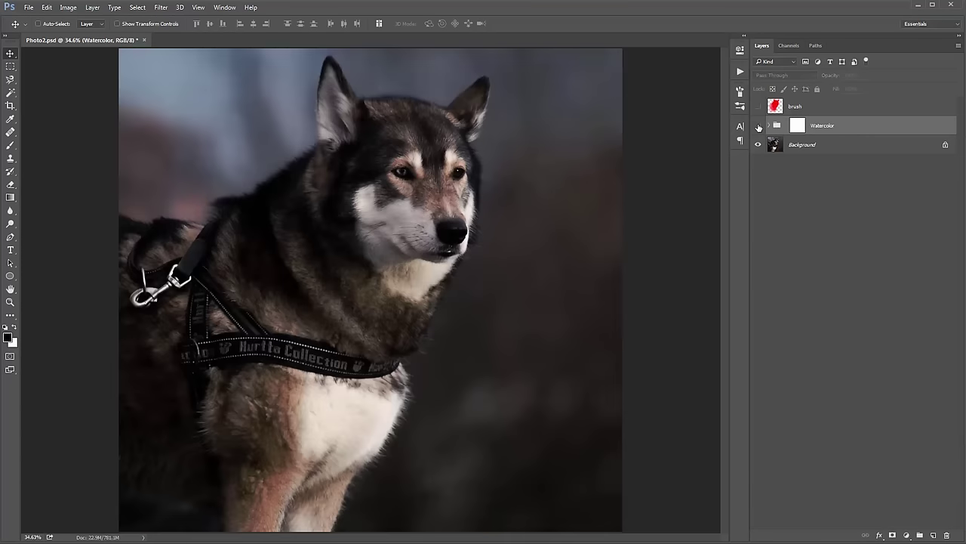
{"action": "left_click", "coordinate": [758, 125]}
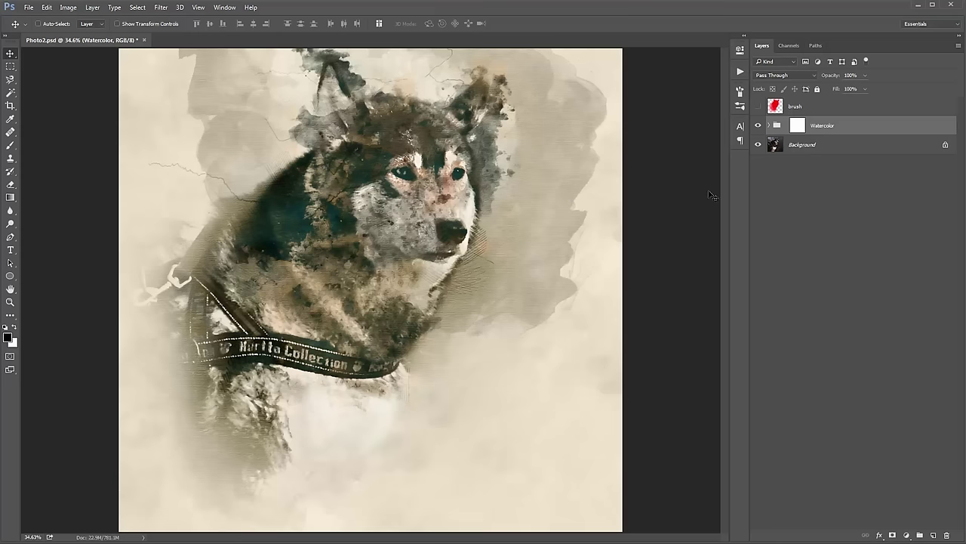
{"action": "left_click", "coordinate": [762, 125]}
{"action": "left_click", "coordinate": [760, 125]}
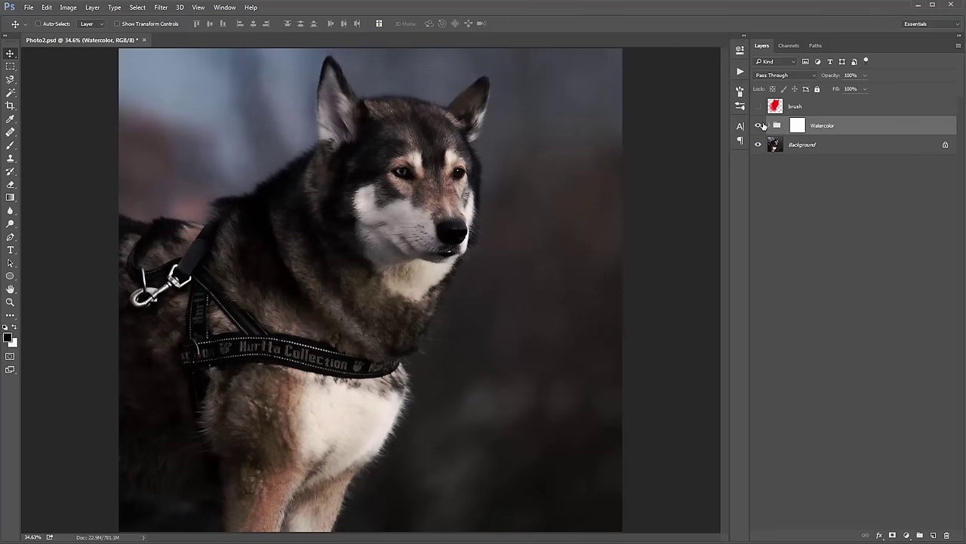
Step: Expand the Watercolor group and place PaperTexture.jpg as an embedded image directly above the Base Color layer
{"action": "left_click", "coordinate": [769, 125]}
{"action": "left_click", "coordinate": [827, 187]}
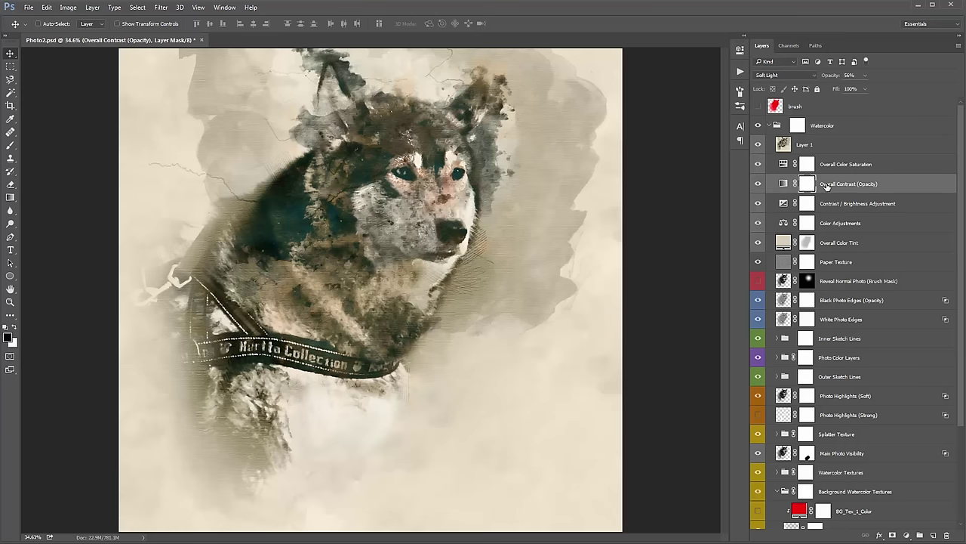
{"action": "scroll", "coordinate": [851, 326], "scroll_direction": "down", "scroll_amount": 5}
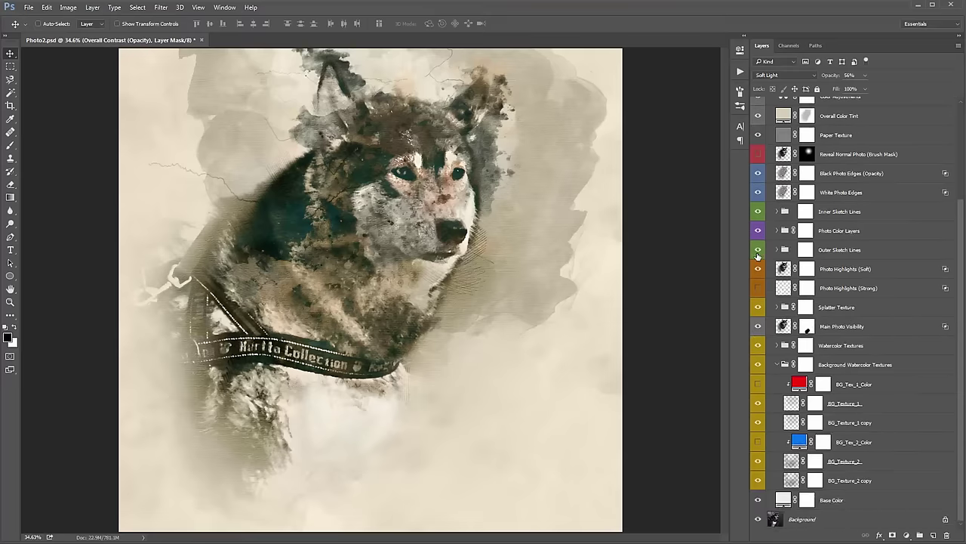
{"action": "left_click", "coordinate": [840, 502]}
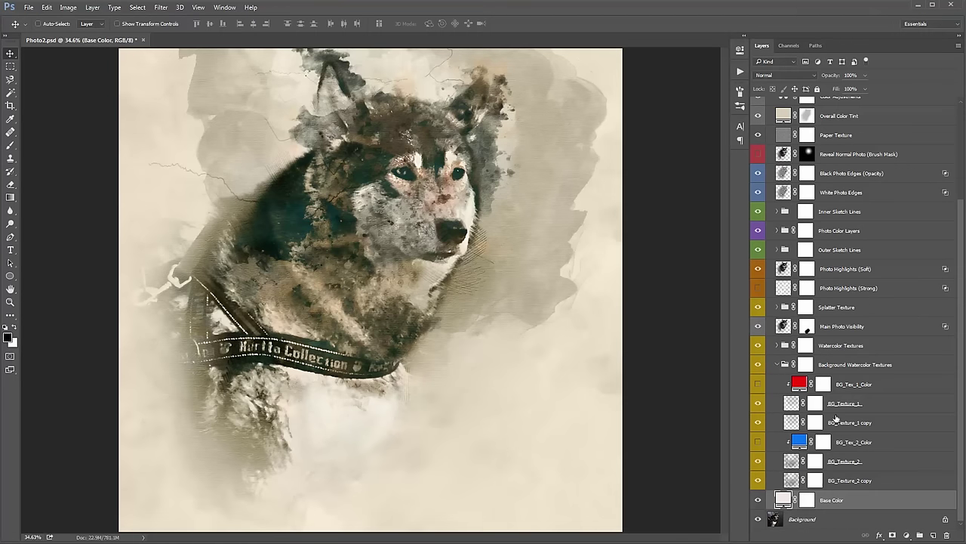
{"action": "left_click", "coordinate": [28, 7]}
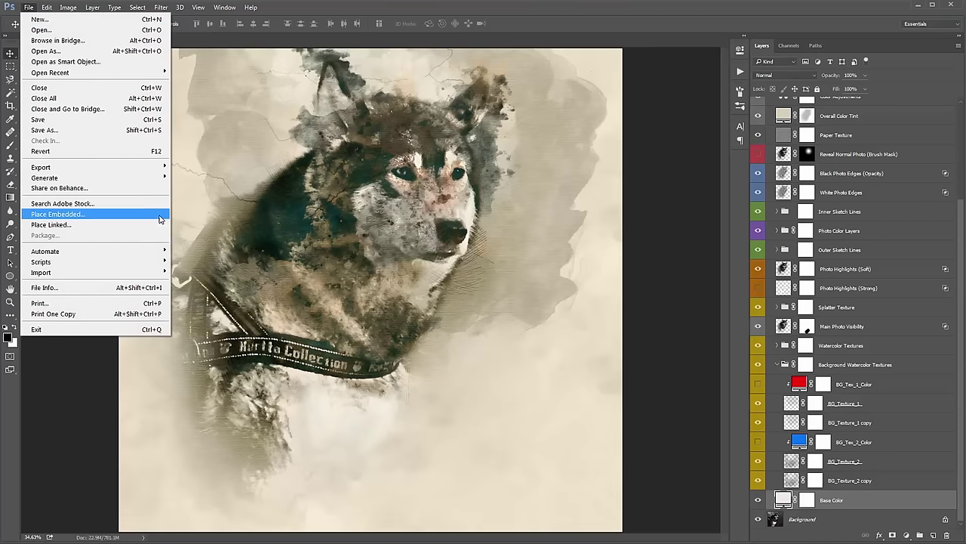
{"action": "left_click", "coordinate": [146, 219]}
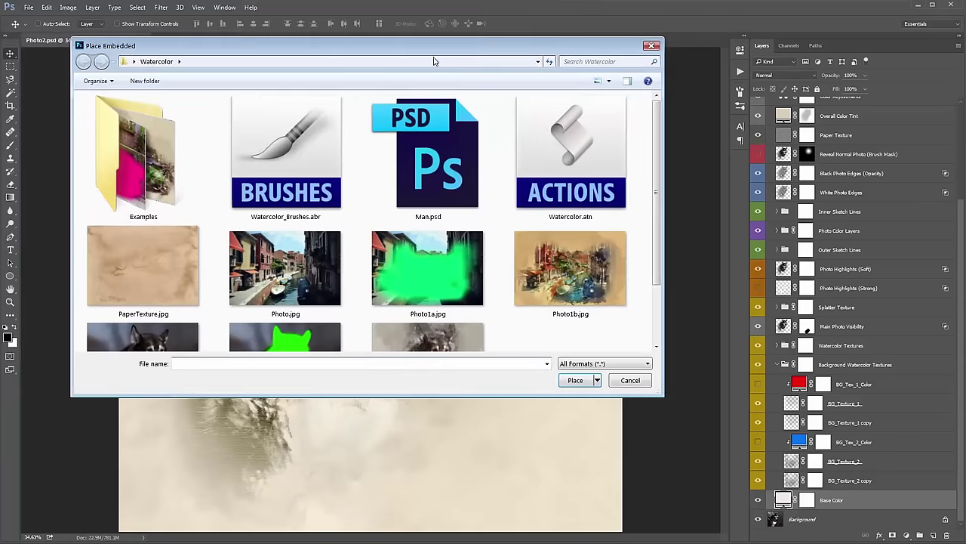
{"action": "scroll", "coordinate": [295, 256], "scroll_direction": "down", "scroll_amount": 2}
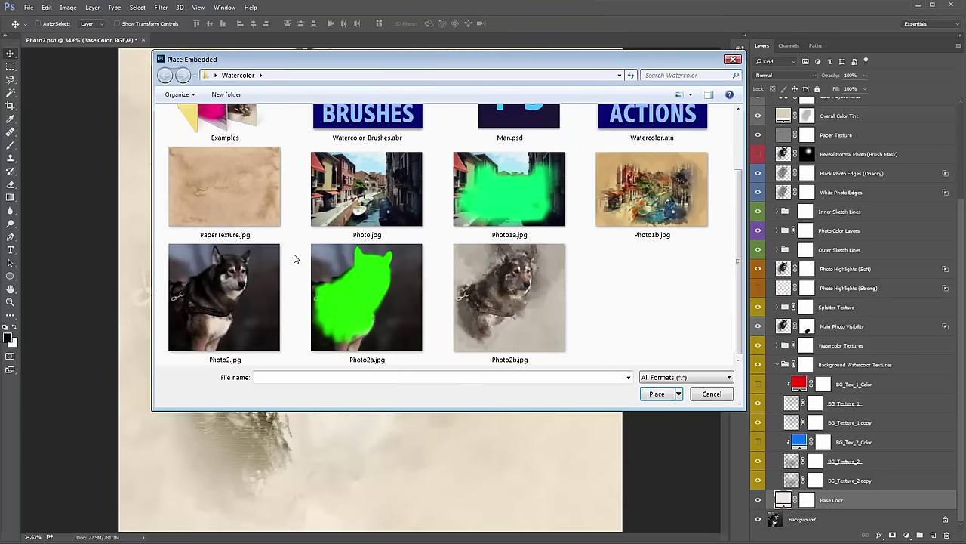
{"action": "left_click", "coordinate": [258, 202]}
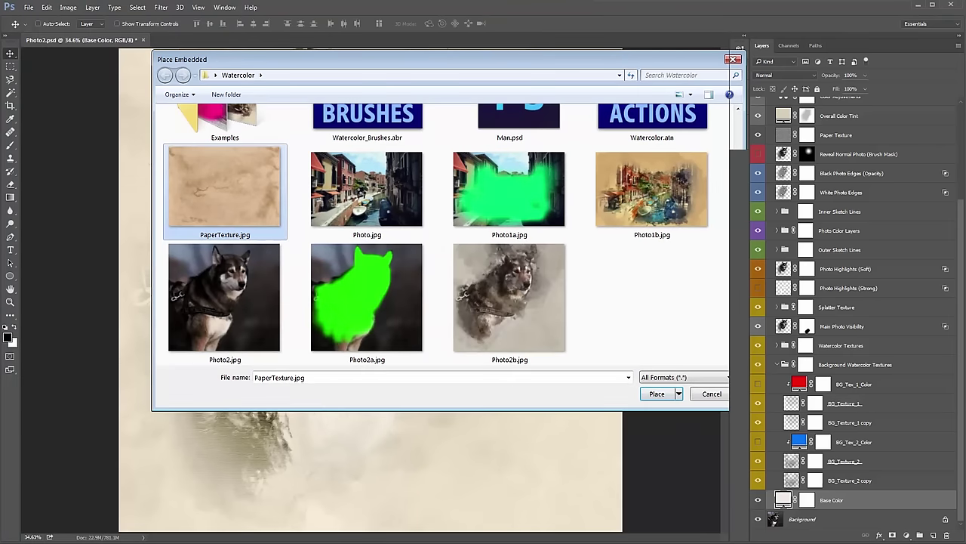
{"action": "key", "text": "Return"}
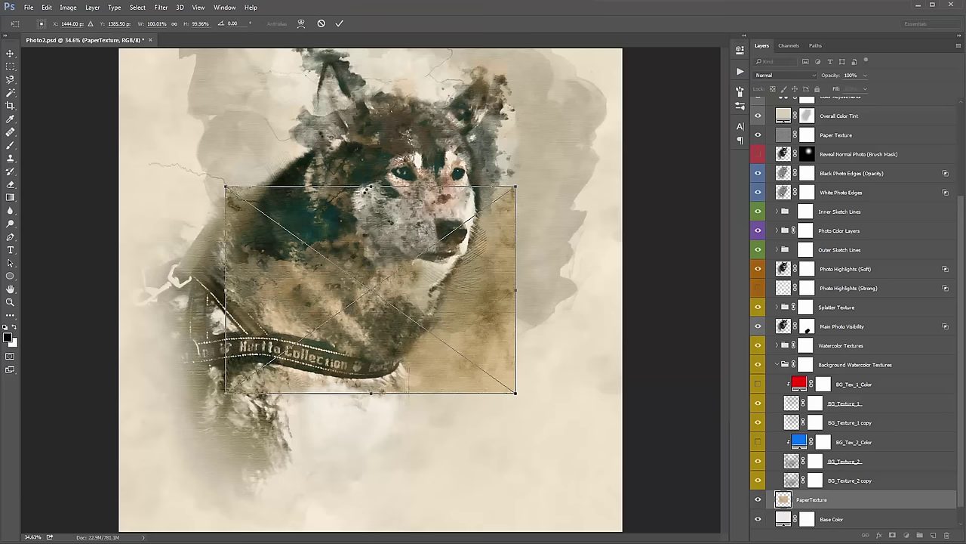
Step: Scale the placed paper texture from its centre to about 235% so it covers the whole canvas
{"action": "key", "text": "ctrl+minus"}
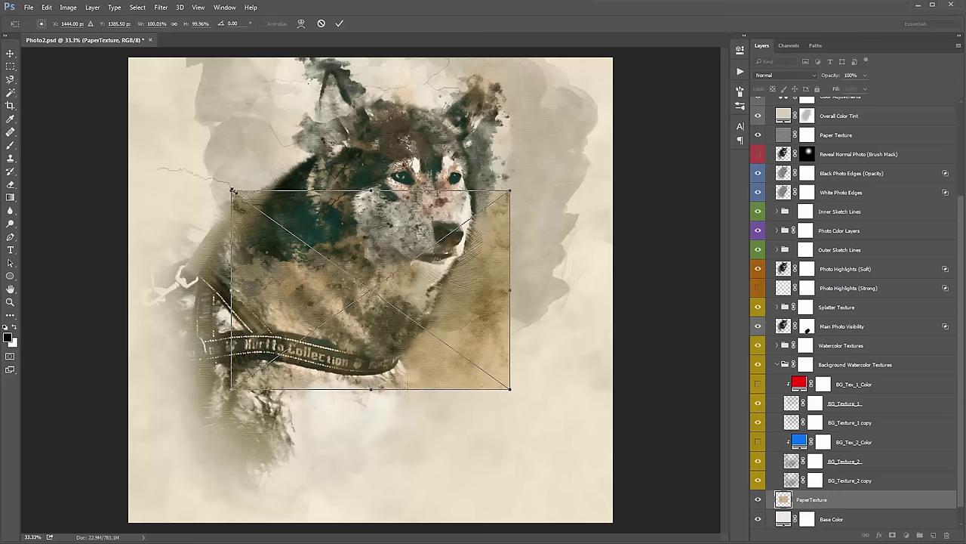
{"action": "left_click_drag", "start_coordinate": [232, 191], "coordinate": [57, 34]}
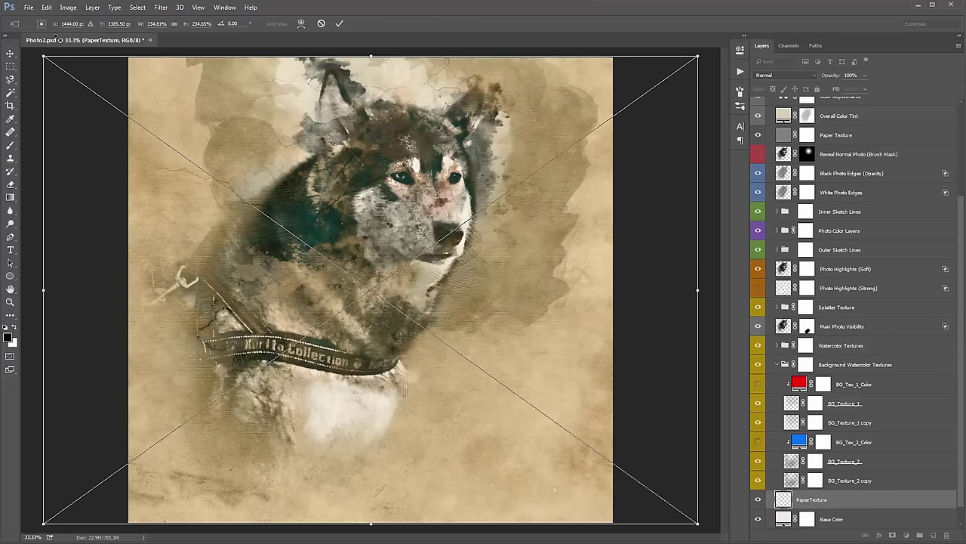
{"action": "key", "text": "Return"}
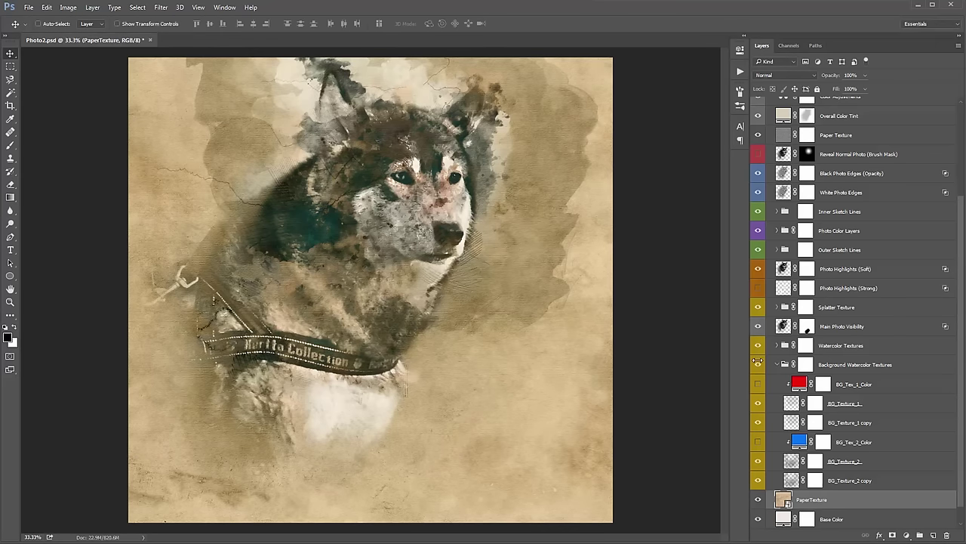
Step: Collapse the Background Watercolor Textures group, and rasterize and desaturate the PaperTexture layer
{"action": "scroll", "coordinate": [887, 462], "scroll_direction": "down", "scroll_amount": 1}
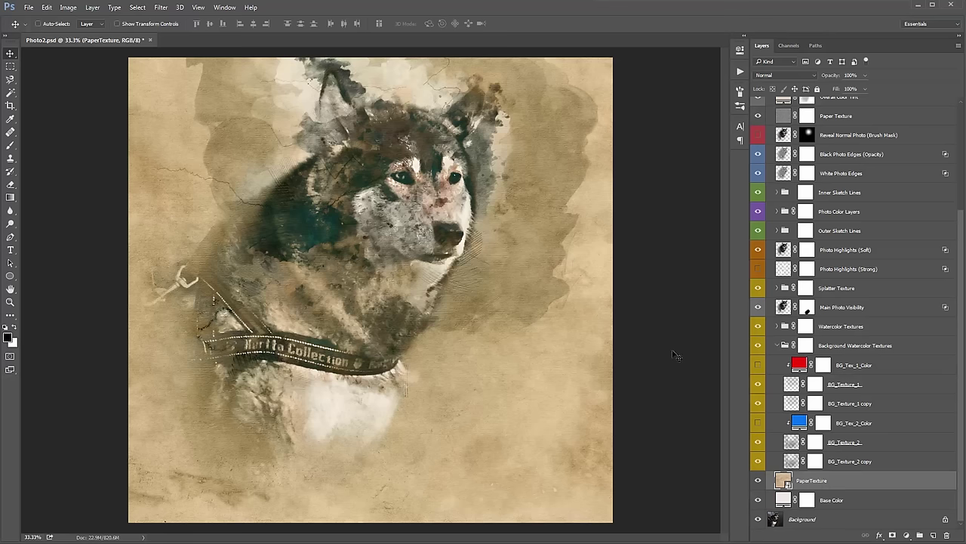
{"action": "left_click", "coordinate": [777, 346]}
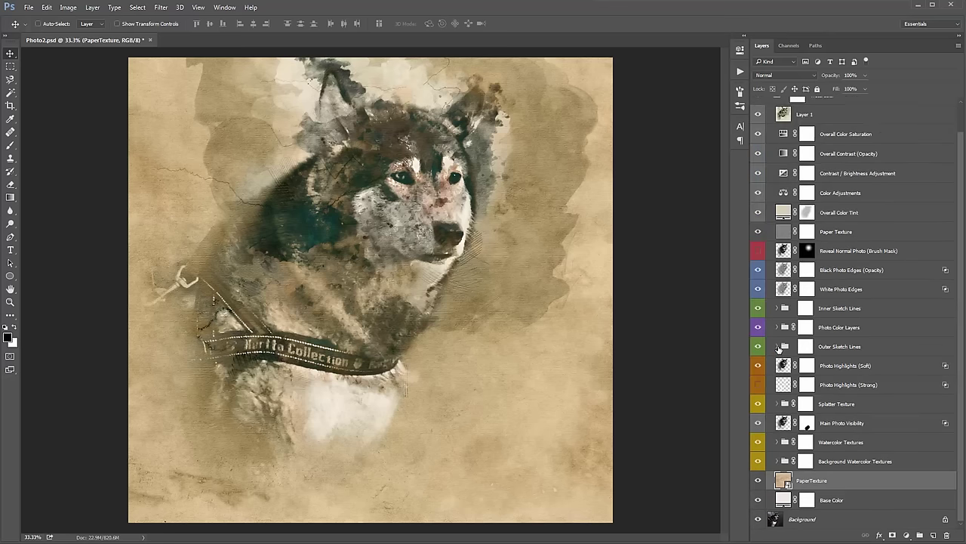
{"action": "right_click", "coordinate": [846, 480]}
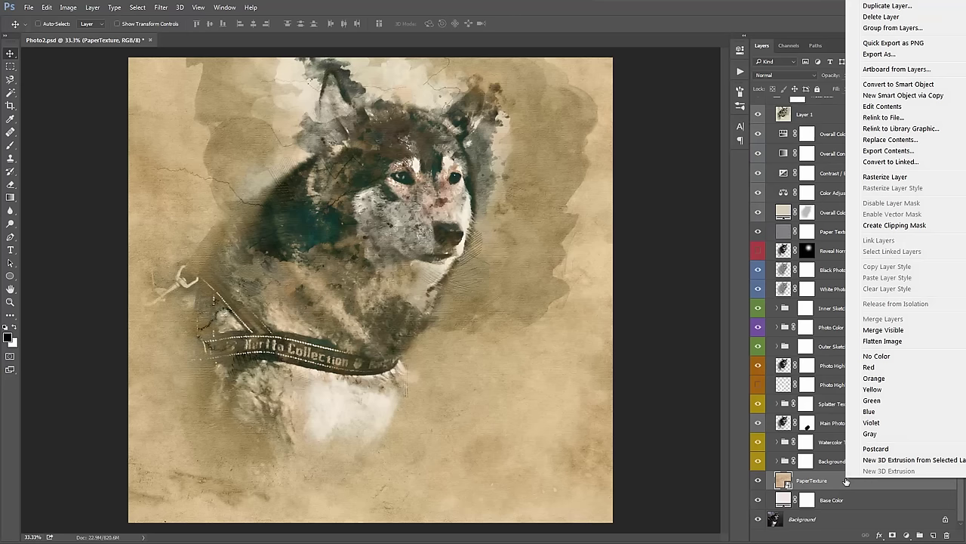
{"action": "left_click", "coordinate": [909, 178]}
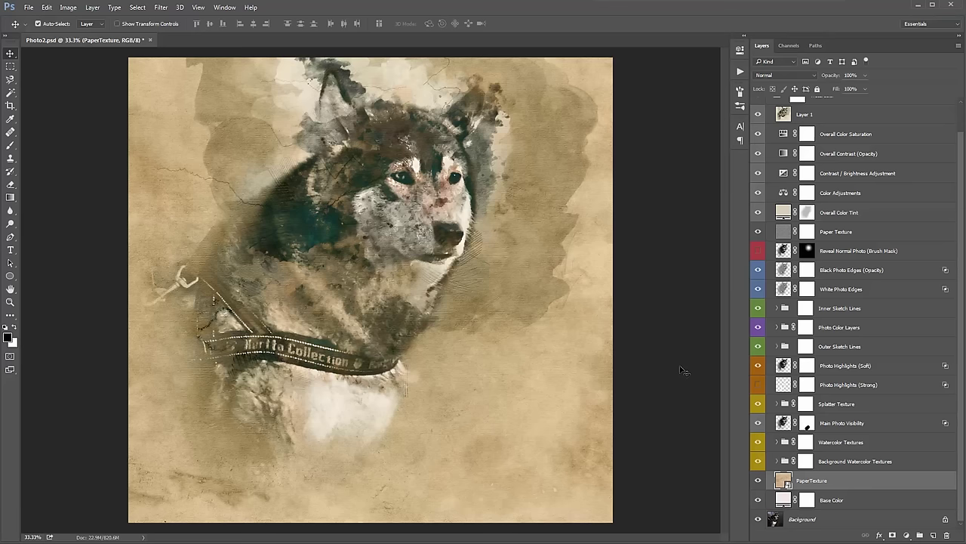
{"action": "right_click", "coordinate": [859, 483]}
{"action": "left_click", "coordinate": [897, 180]}
{"action": "key", "text": "ctrl+shift+u"}
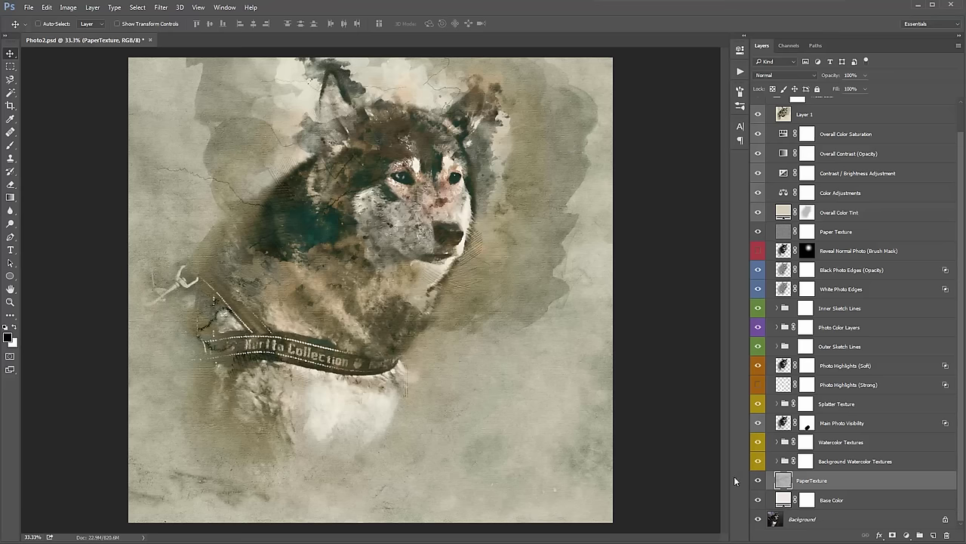
Step: Toggle the PaperTexture layer's visibility to compare the artwork with and without the desaturated texture
{"action": "left_click", "coordinate": [758, 481]}
{"action": "left_click", "coordinate": [761, 484]}
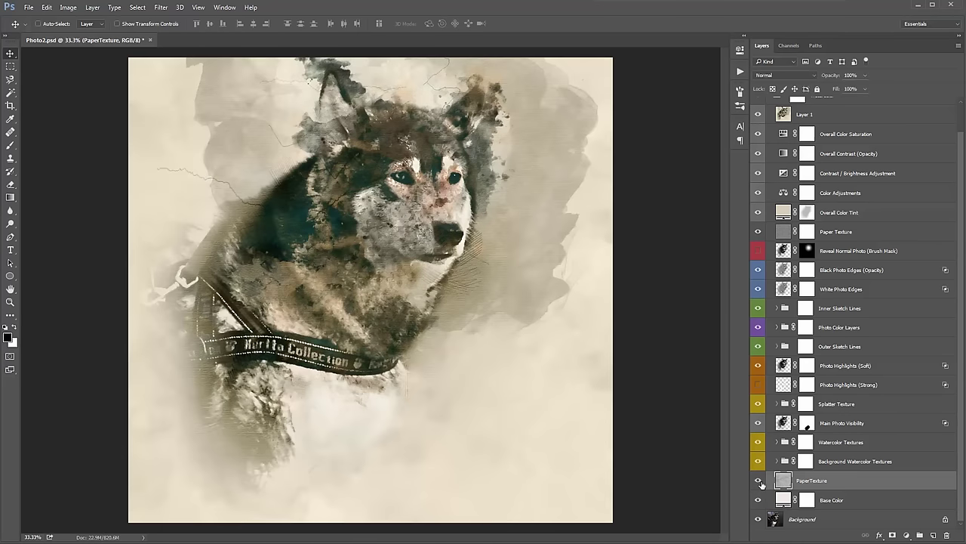
{"action": "left_click", "coordinate": [761, 484]}
{"action": "left_click", "coordinate": [760, 481]}
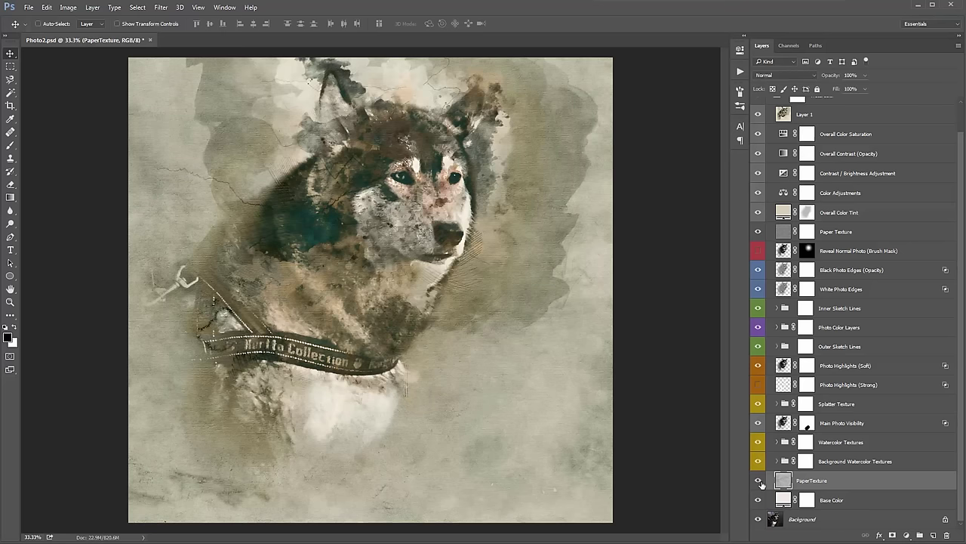
Step: Try the Overlay blend mode on the PaperTexture layer and return it to Normal
{"action": "left_click", "coordinate": [779, 75]}
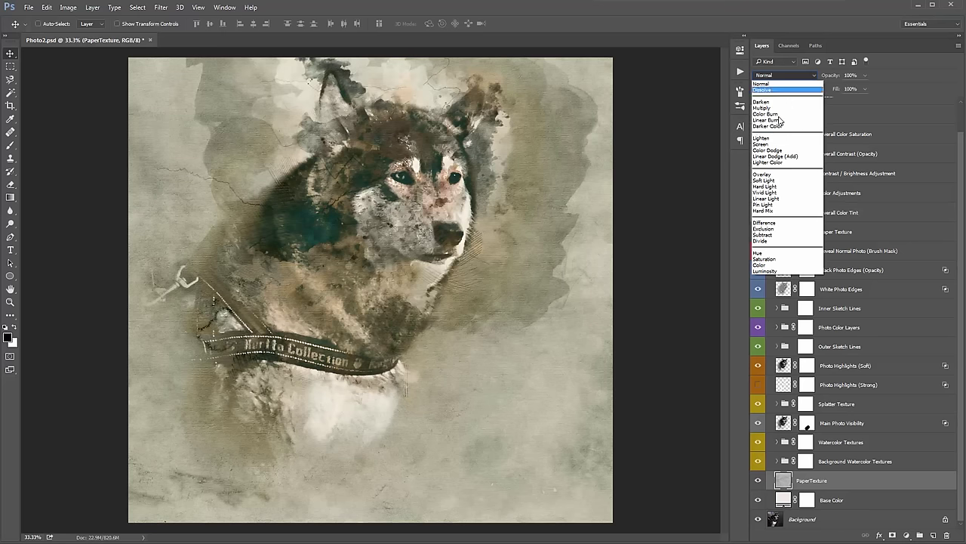
{"action": "left_click", "coordinate": [785, 175]}
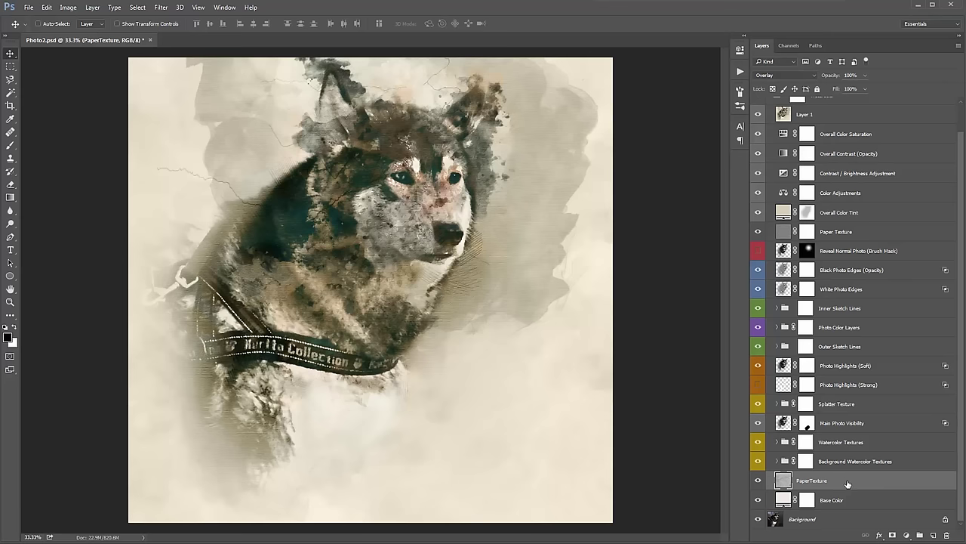
{"action": "left_click", "coordinate": [819, 498]}
{"action": "left_click", "coordinate": [823, 481]}
{"action": "left_click", "coordinate": [764, 75]}
{"action": "left_click", "coordinate": [786, 85]}
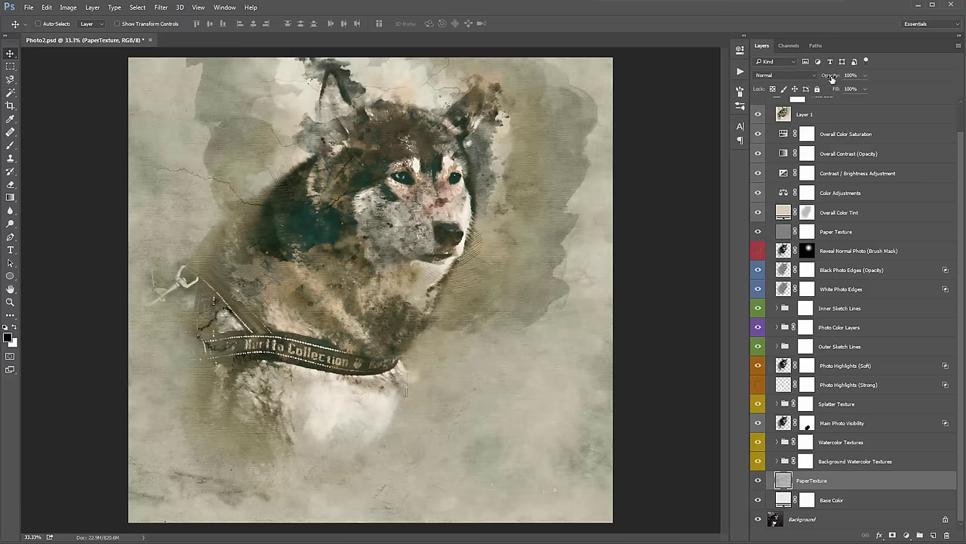
Step: Lower the PaperTexture layer's opacity to 47%
{"action": "key", "text": "Tab"}
{"action": "type", "text": "0"}
{"action": "key", "text": "Return"}
{"action": "type", "text": "67"}
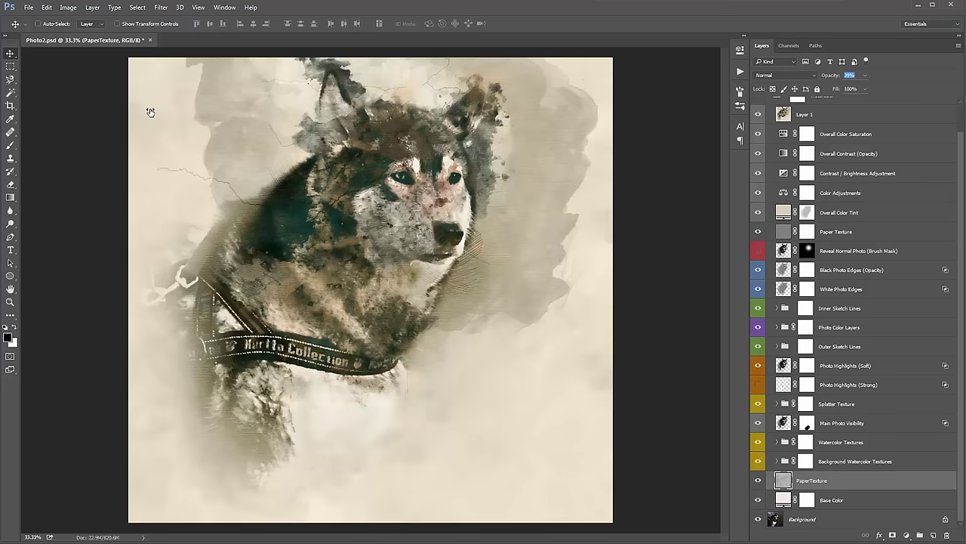
{"action": "key", "text": "Return"}
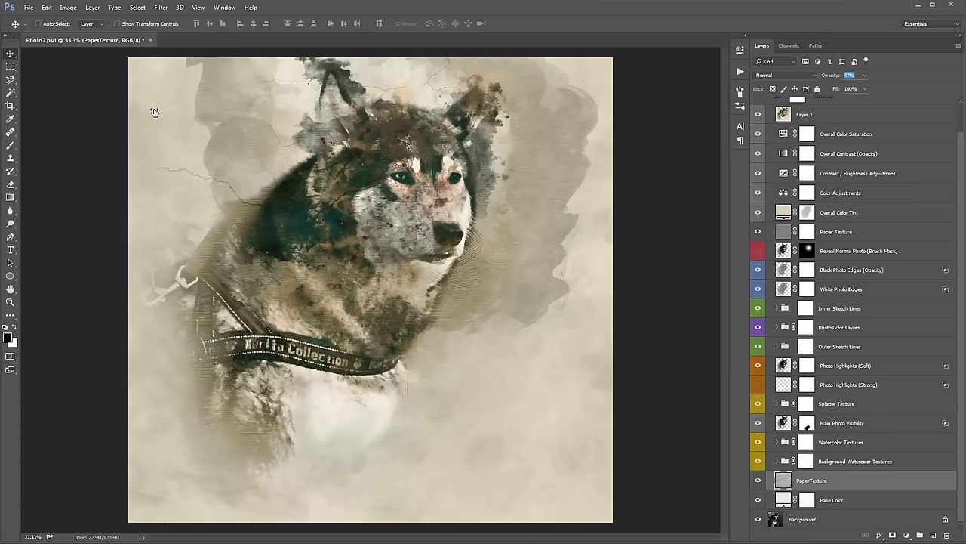
{"action": "type", "text": "47"}
{"action": "key", "text": "Return"}
Step: Move the PaperTexture layer to the top of the Watercolor group and set it to Color Burn at 63% opacity
{"action": "scroll", "coordinate": [793, 379], "scroll_direction": "up", "scroll_amount": 2}
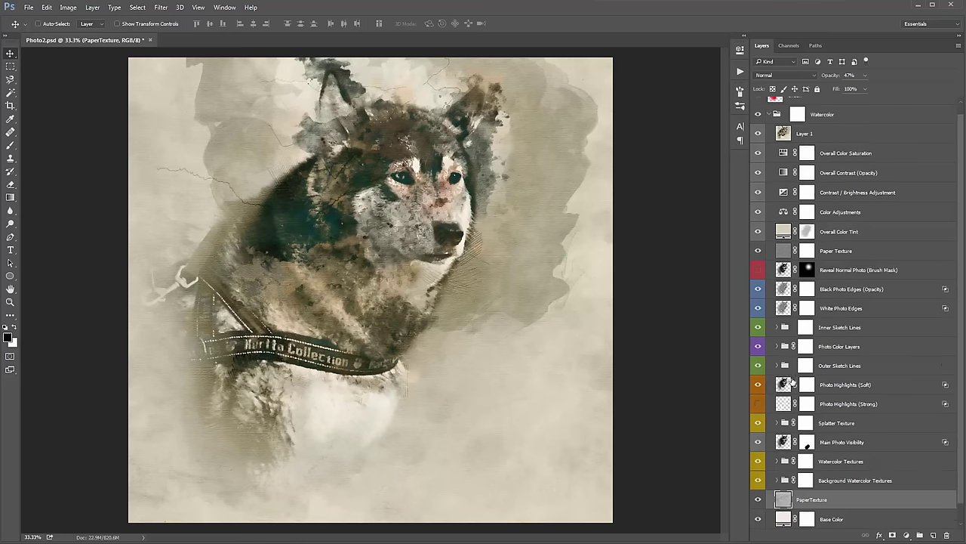
{"action": "left_click_drag", "start_coordinate": [828, 511], "coordinate": [830, 137]}
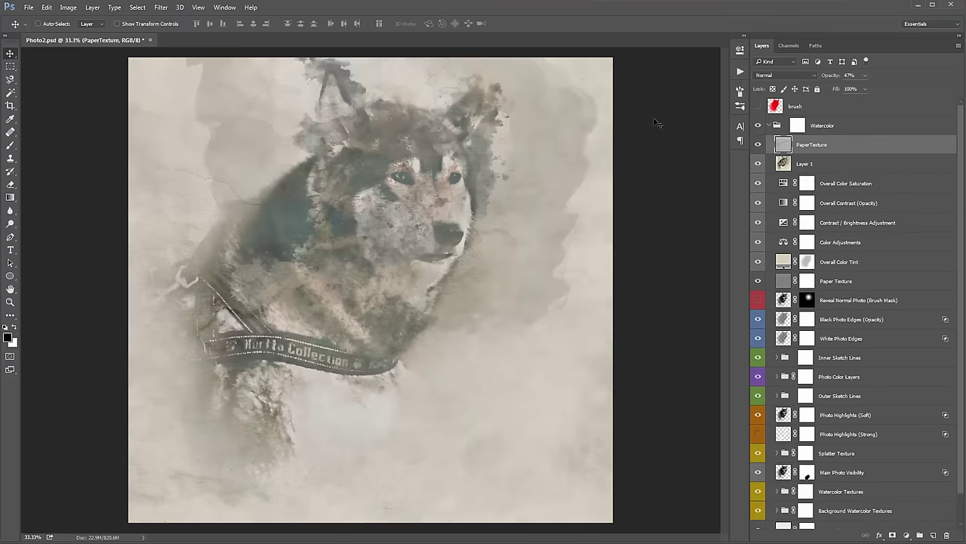
{"action": "left_click_drag", "start_coordinate": [822, 77], "coordinate": [889, 77]}
{"action": "left_click", "coordinate": [771, 74]}
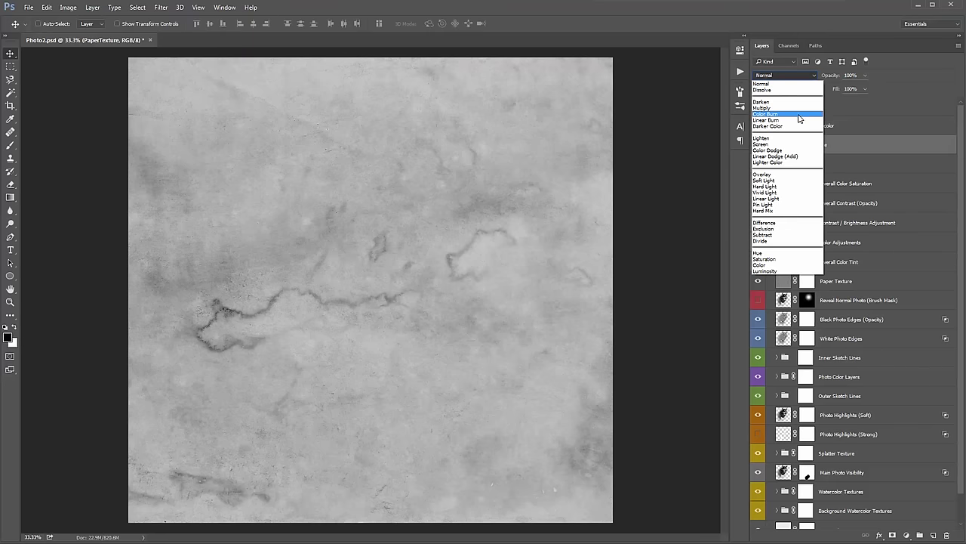
{"action": "left_click", "coordinate": [765, 114]}
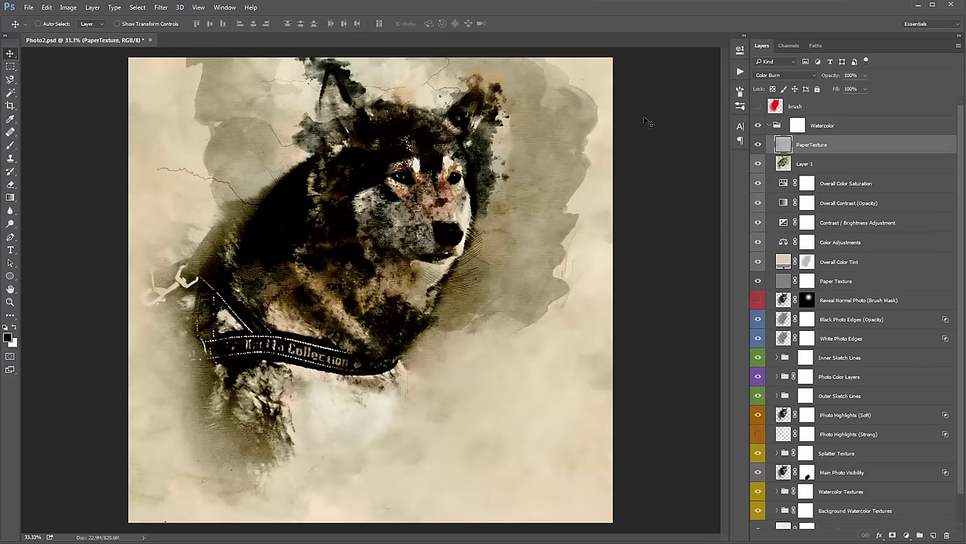
{"action": "left_click_drag", "start_coordinate": [836, 76], "coordinate": [829, 76]}
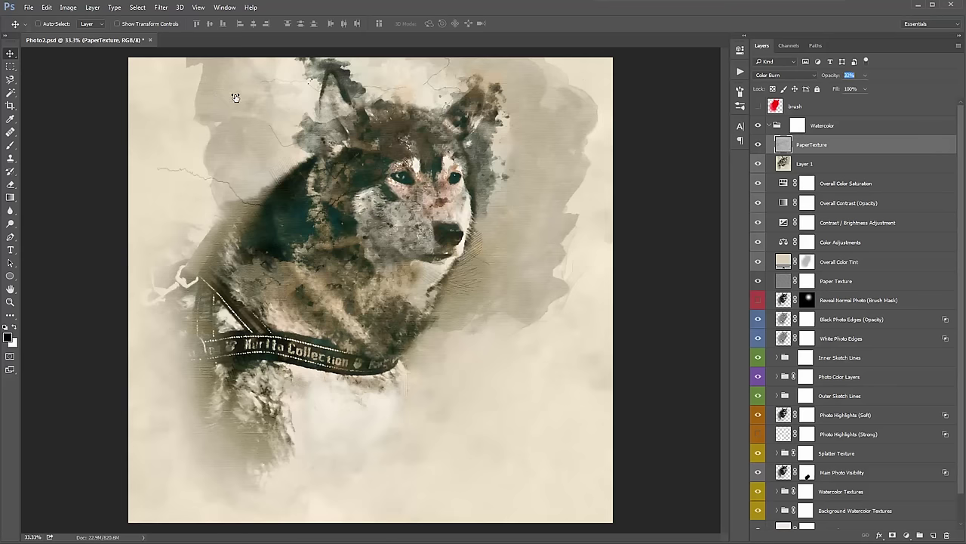
{"action": "left_click_drag", "start_coordinate": [236, 98], "coordinate": [252, 98]}
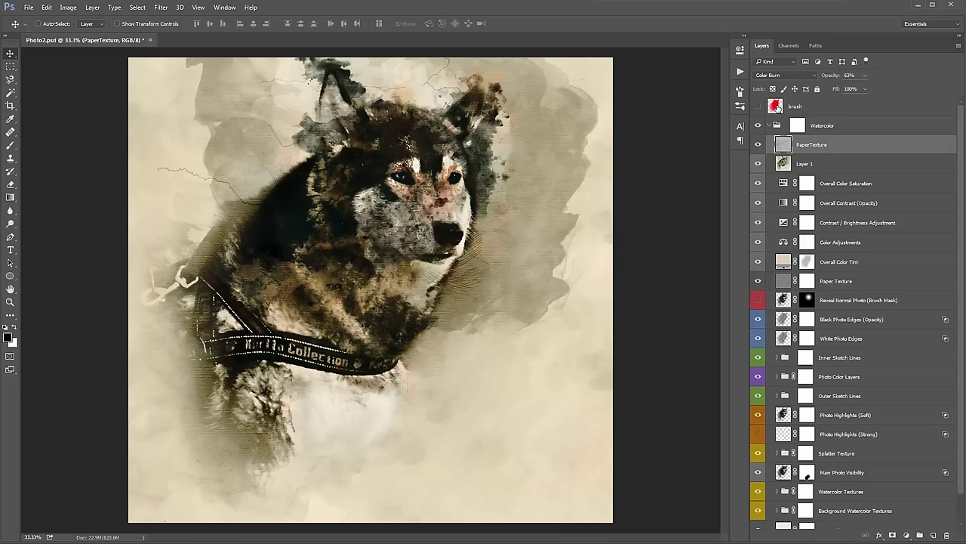
Step: Load the brush layer's shape as a selection and add an inverted mask to the PaperTexture layer that hides it over the wolf
{"action": "key", "text": "ctrl"}
{"action": "left_click", "coordinate": [775, 106], "text": "ctrl"}
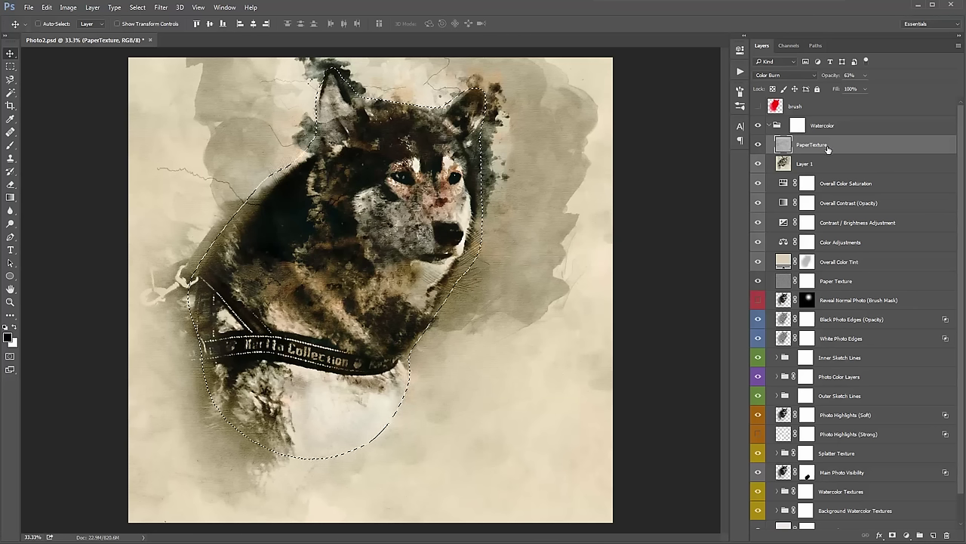
{"action": "left_click", "coordinate": [892, 536]}
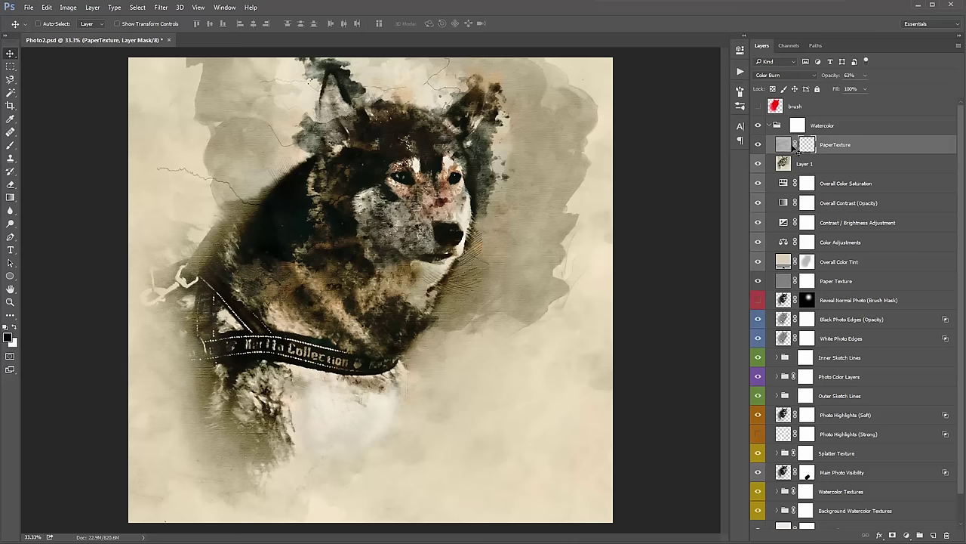
{"action": "key", "text": "ctrl+i"}
{"action": "left_click", "coordinate": [784, 144]}
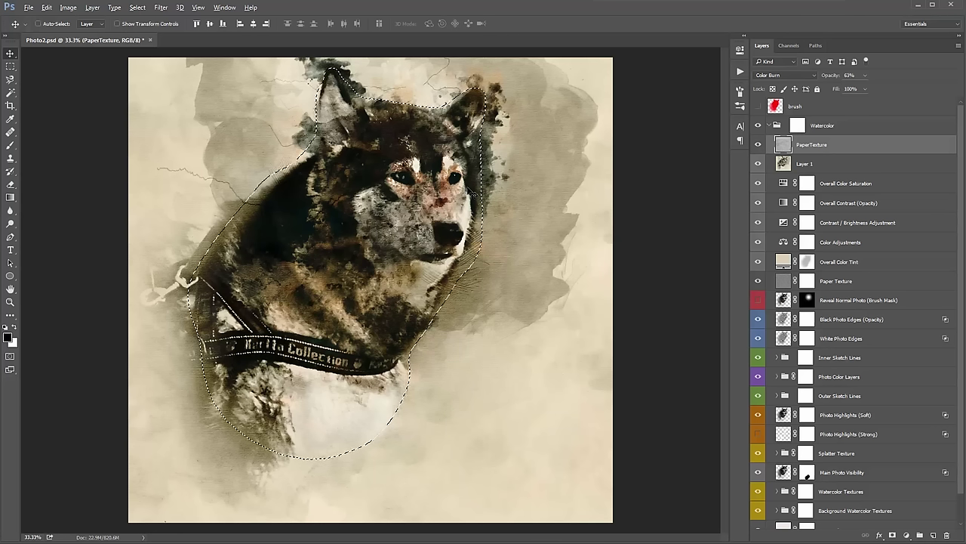
{"action": "left_click", "coordinate": [892, 536]}
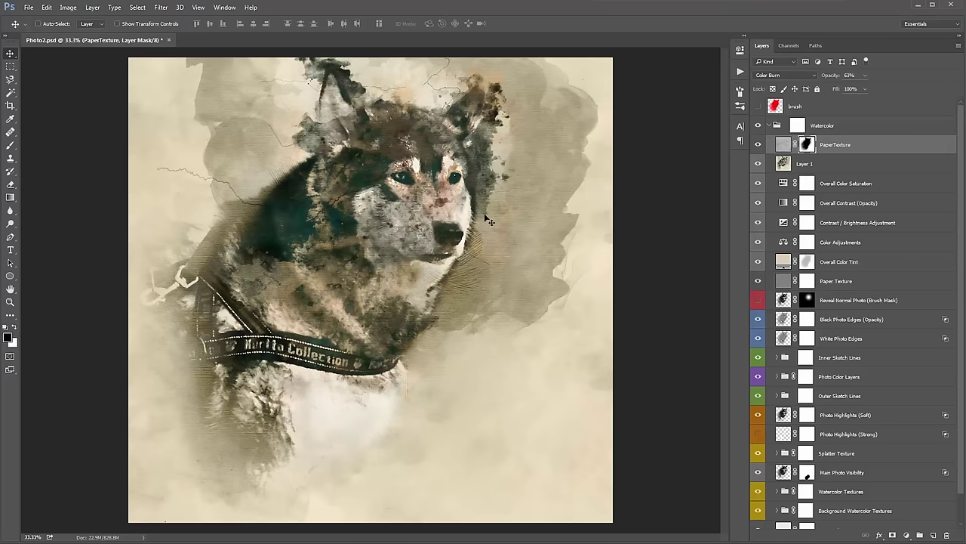
Step: View the PaperTexture layer's mask on its own and toggle the layer's visibility to check its effect on the background
{"action": "left_click", "coordinate": [803, 148], "text": "alt"}
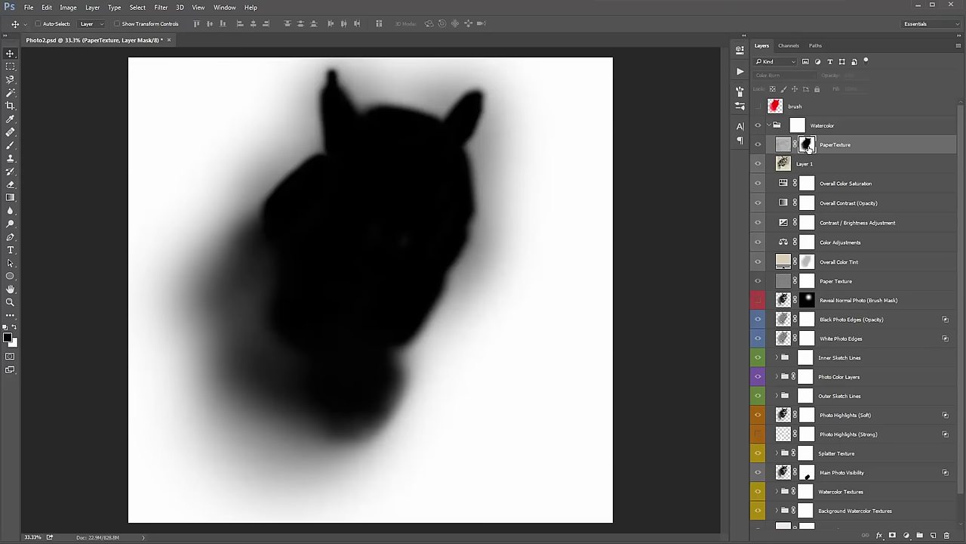
{"action": "left_click", "coordinate": [809, 147], "text": "alt"}
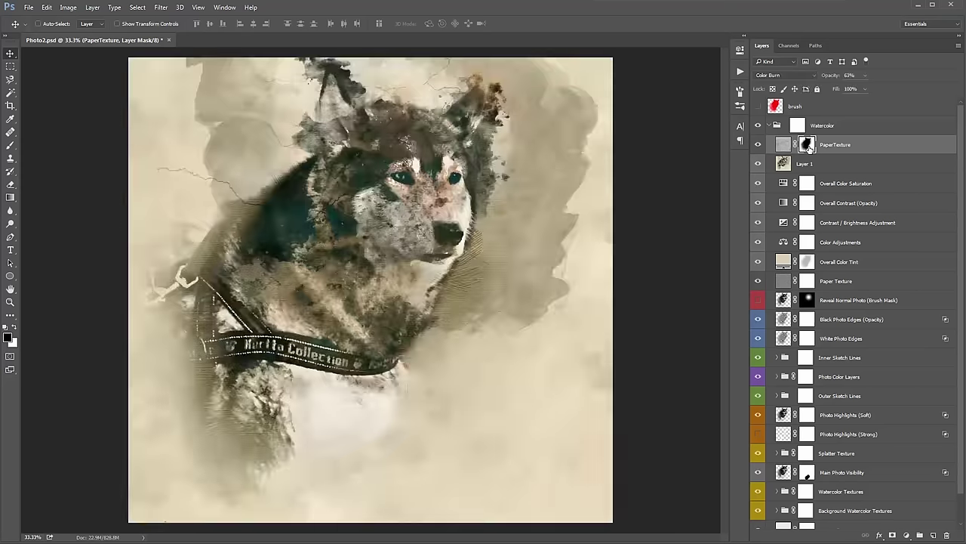
{"action": "left_click", "coordinate": [758, 147]}
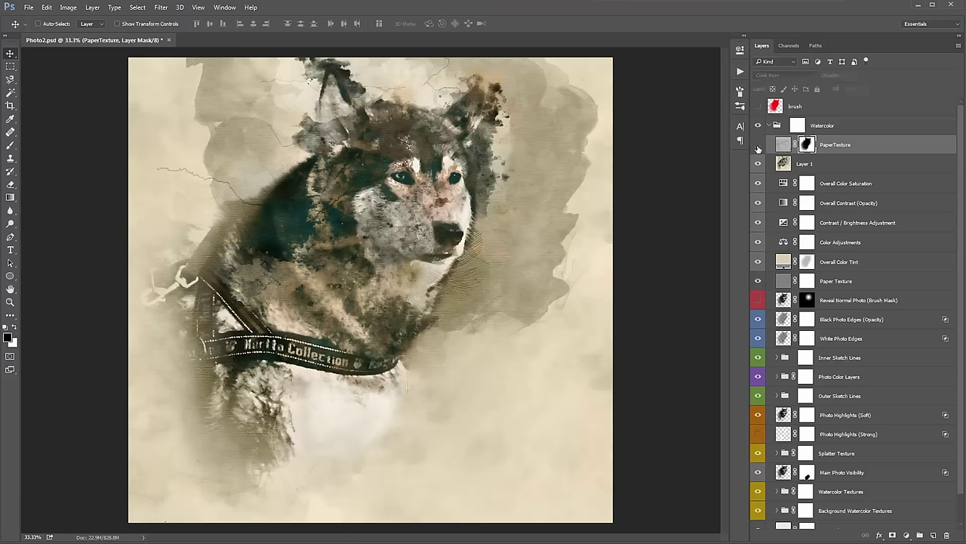
{"action": "left_click", "coordinate": [757, 147]}
{"action": "left_click", "coordinate": [758, 147]}
{"action": "left_click", "coordinate": [758, 147]}
{"action": "left_click", "coordinate": [757, 147]}
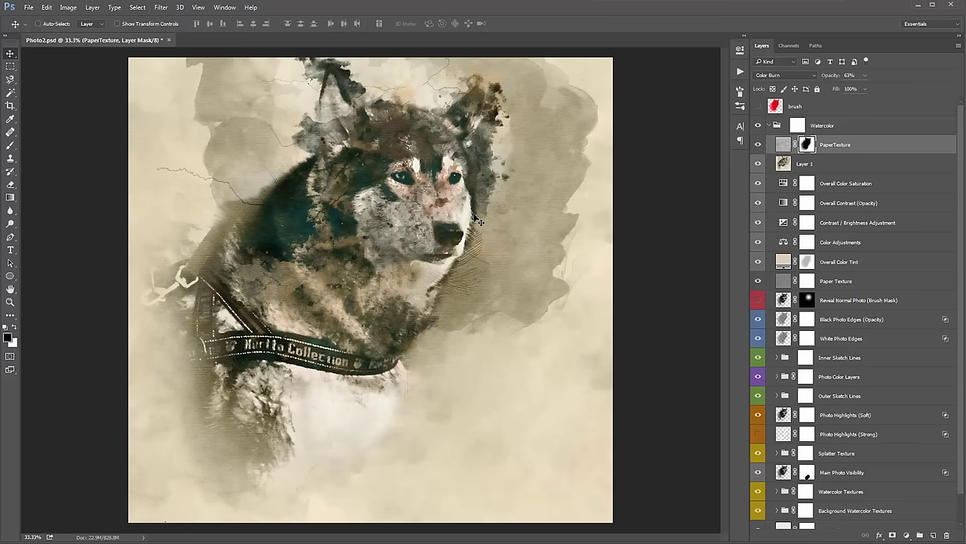
Step: Run the Oil Paint Finish (CS6+ only) action from the Watercolor action set
{"action": "left_click", "coordinate": [740, 72]}
{"action": "left_click", "coordinate": [615, 81]}
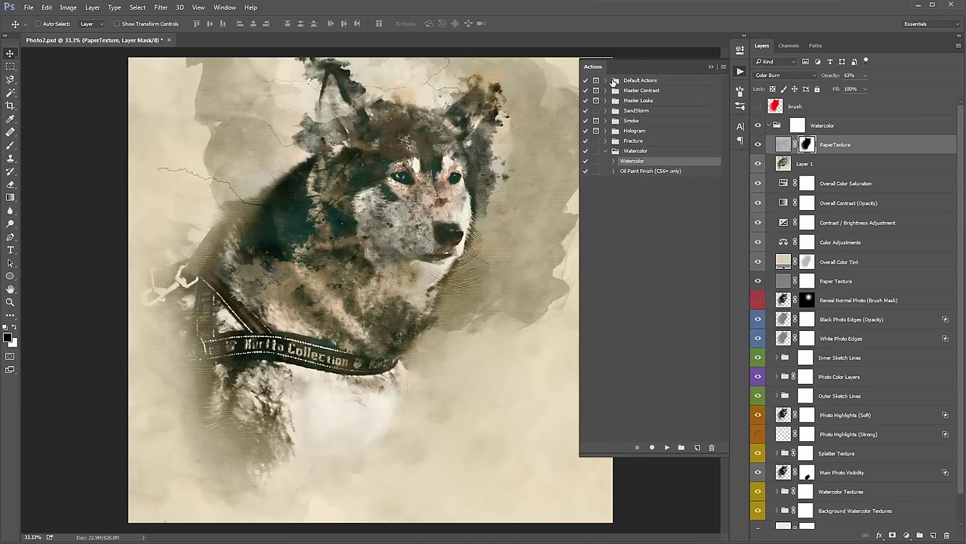
{"action": "left_click", "coordinate": [669, 174]}
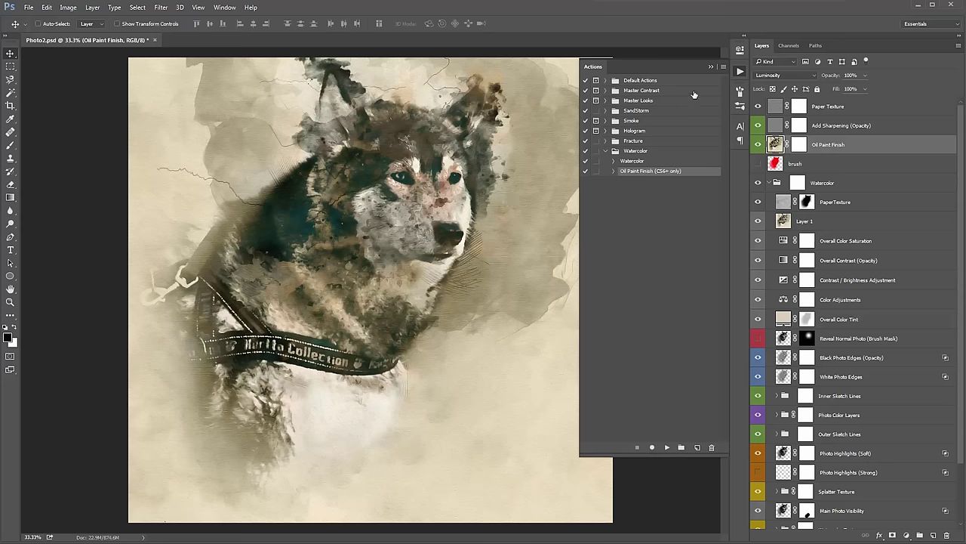
{"action": "left_click", "coordinate": [711, 69]}
Step: Hide and delete the Add Sharpening (Opacity) and Oil Paint Finish layers
{"action": "mouse_move", "coordinate": [758, 125]}
{"action": "left_mouse_down"}
{"action": "mouse_move", "coordinate": [758, 144]}
{"action": "mouse_move", "coordinate": [758, 130]}
{"action": "left_mouse_up"}
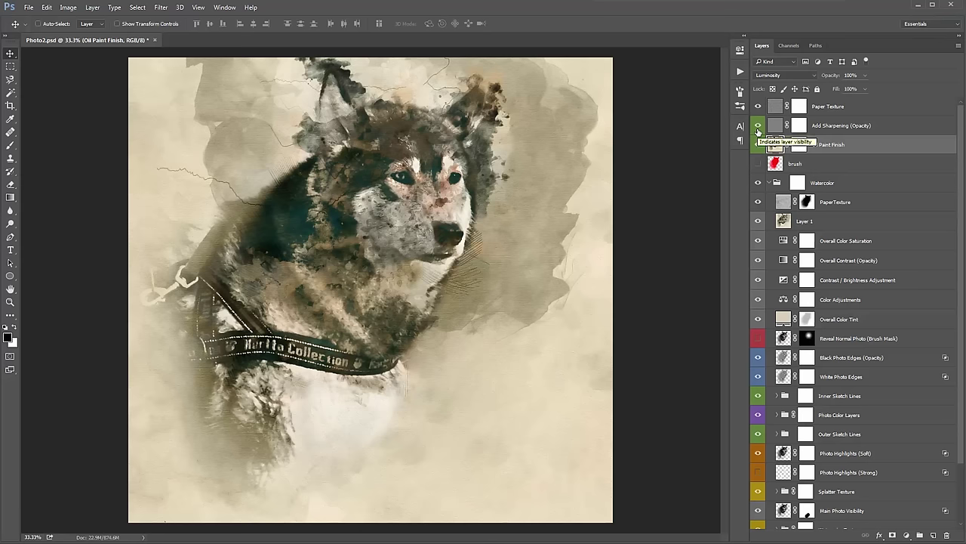
{"action": "left_click_drag", "start_coordinate": [758, 130], "coordinate": [758, 144]}
{"action": "left_click", "coordinate": [819, 125]}
{"action": "key", "text": "Delete"}
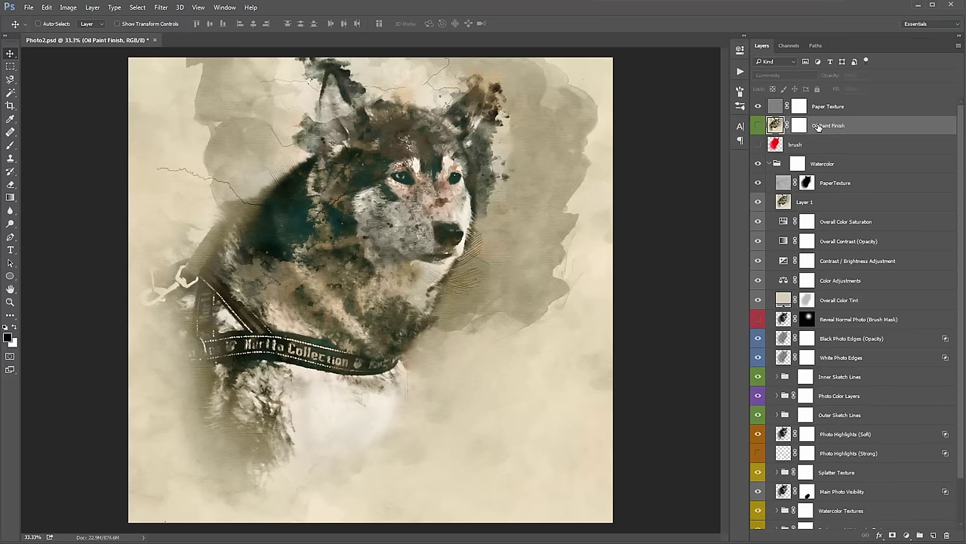
{"action": "key", "text": "Delete"}
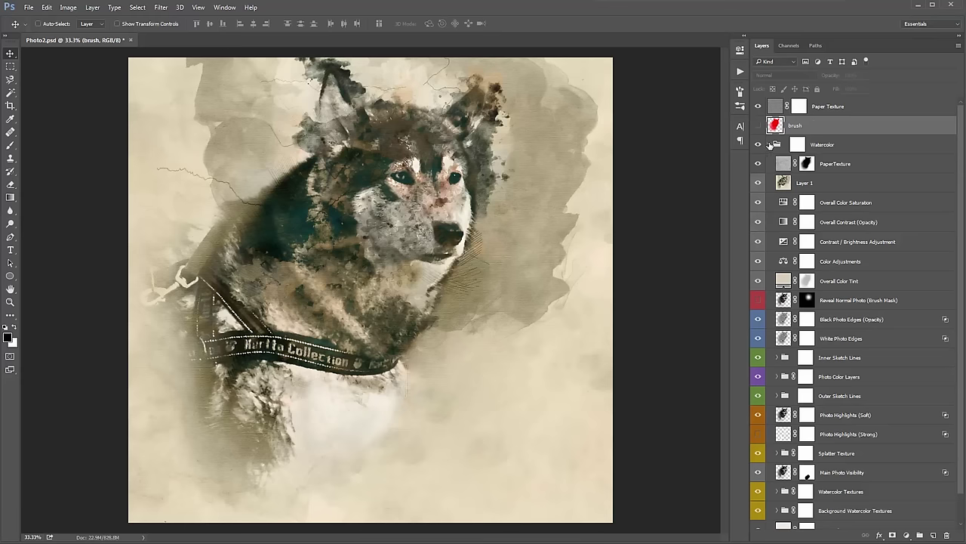
Step: Collapse the Watercolor group and look over the actions in the Watercolor action set
{"action": "left_click", "coordinate": [768, 144]}
{"action": "left_click", "coordinate": [739, 73]}
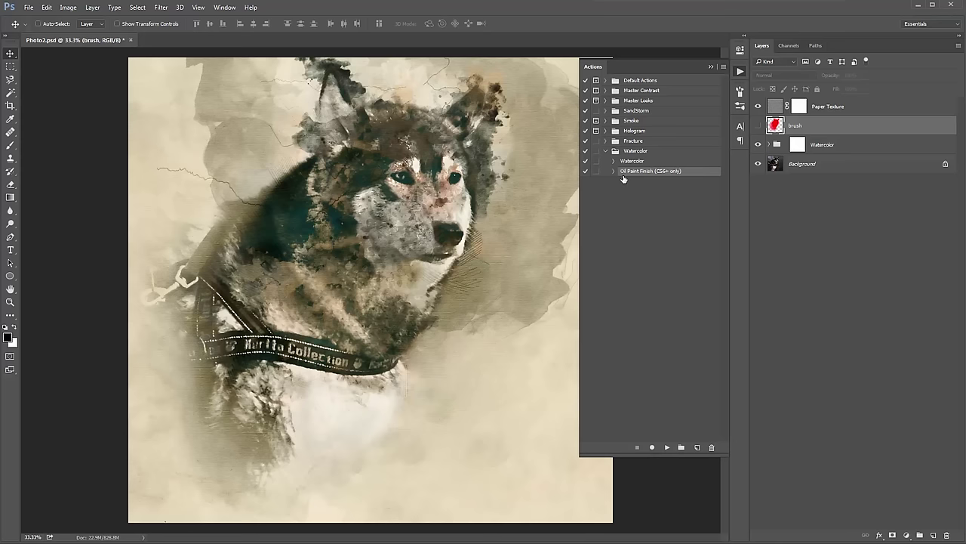
{"action": "left_click", "coordinate": [710, 67]}
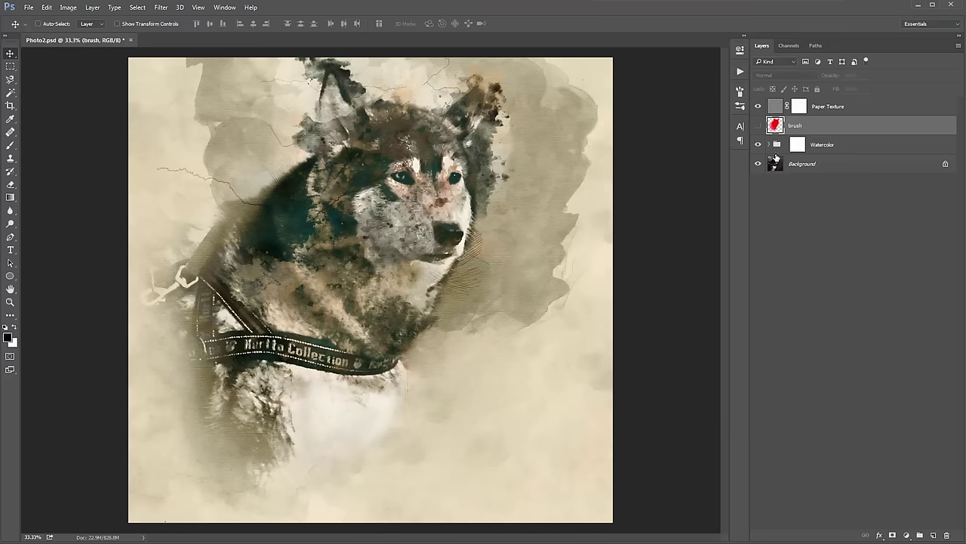
Step: Review the Watercolor group's layers, including the photo edges and the Inner Sketch Lines, Photo Color Layers and Splatter Texture groups
{"action": "left_click", "coordinate": [768, 144]}
{"action": "scroll", "coordinate": [843, 294], "scroll_direction": "down", "scroll_amount": 1}
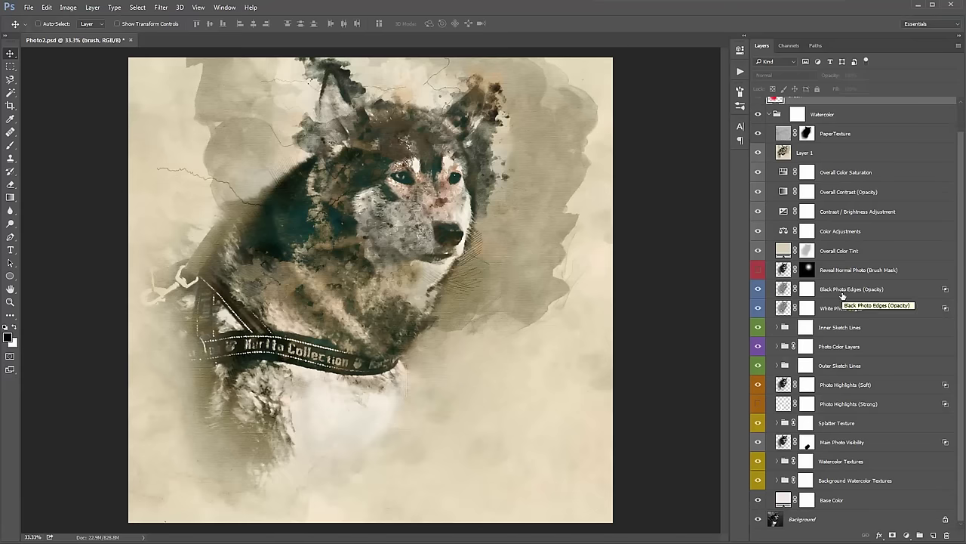
{"action": "left_click", "coordinate": [842, 294]}
{"action": "left_click", "coordinate": [837, 314]}
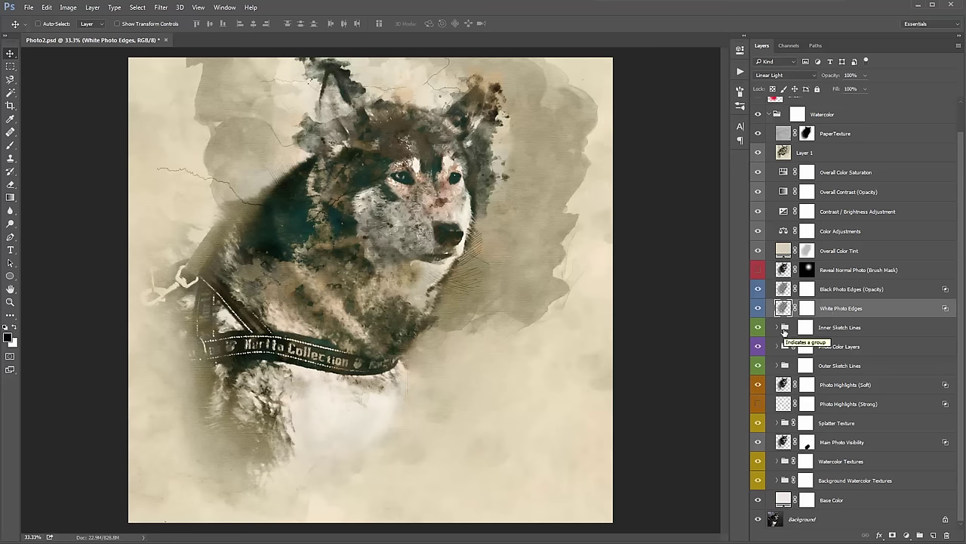
{"action": "left_click", "coordinate": [777, 328]}
{"action": "left_click", "coordinate": [776, 327]}
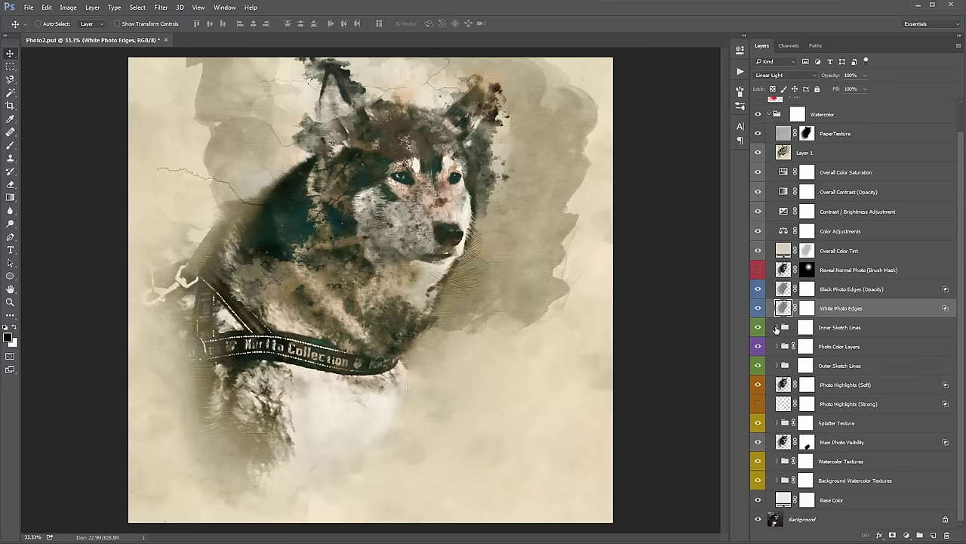
{"action": "left_click", "coordinate": [778, 346]}
{"action": "scroll", "coordinate": [779, 349], "scroll_direction": "down", "scroll_amount": 3}
{"action": "scroll", "coordinate": [779, 349], "scroll_direction": "down", "scroll_amount": 4}
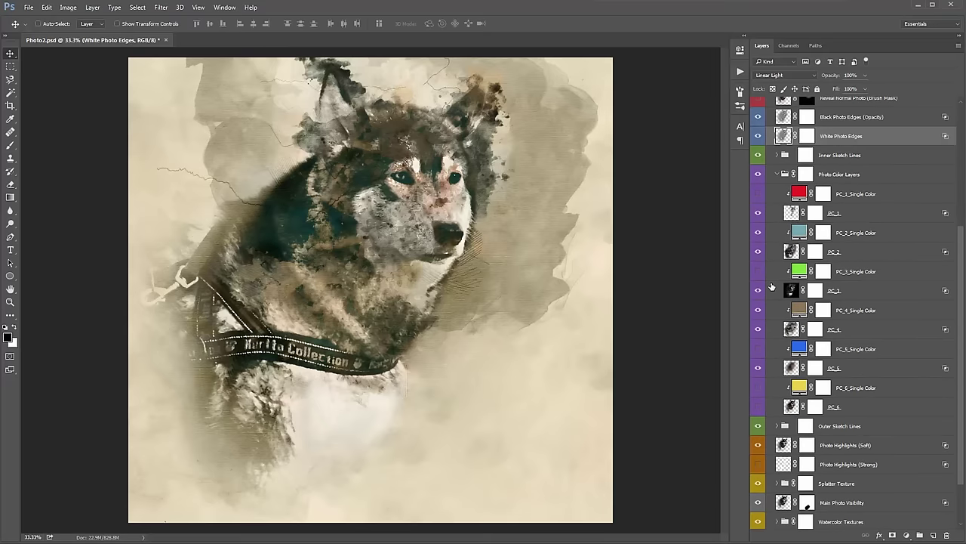
{"action": "left_click", "coordinate": [777, 423]}
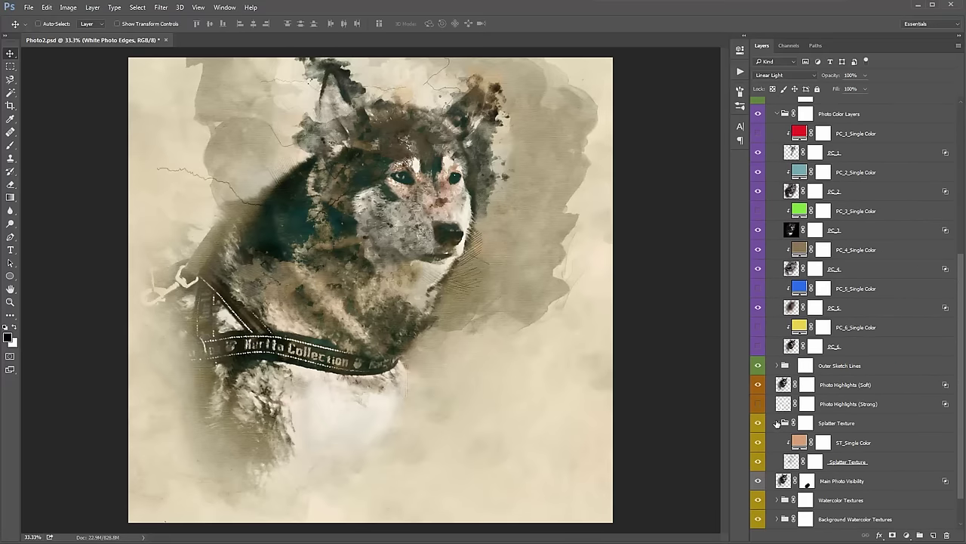
{"action": "left_click", "coordinate": [777, 423]}
{"action": "scroll", "coordinate": [785, 288], "scroll_direction": "up", "scroll_amount": 4}
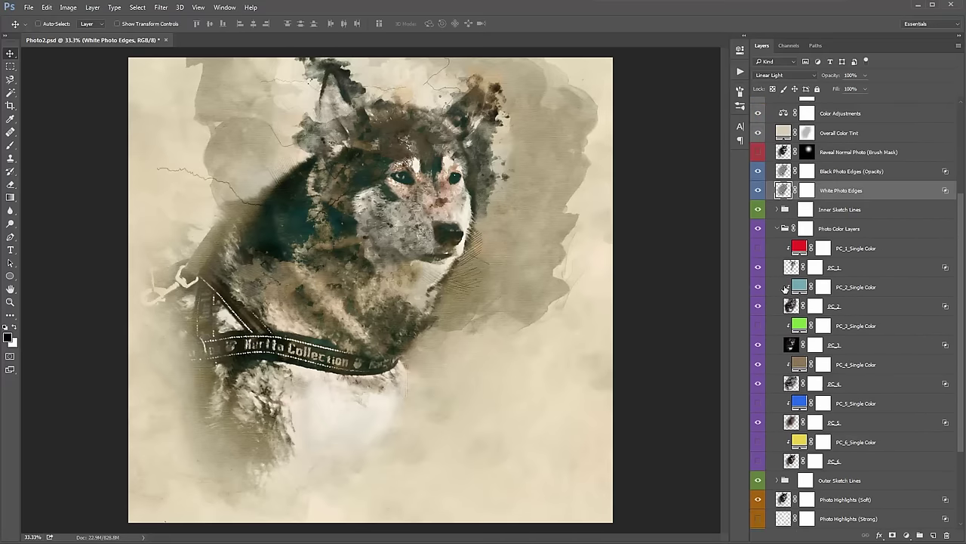